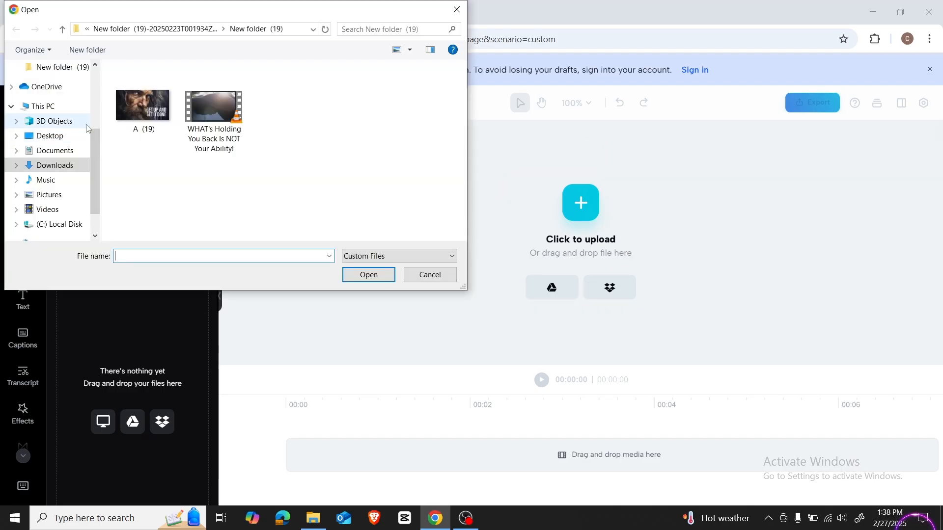
Upload the video 8858444-uhd_3840_2160_25fps from the Downloads folder to the online editor.
left_click(55, 165)
left_click(142, 103)
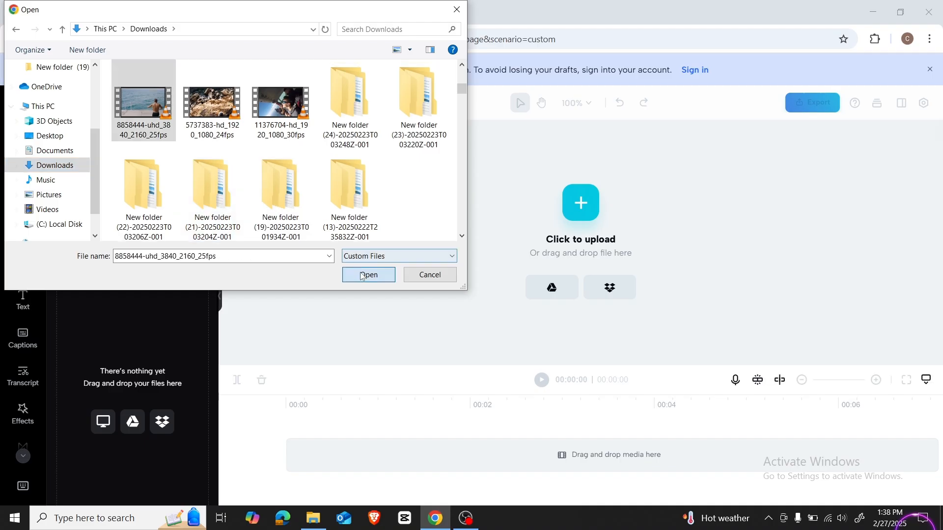
left_click(368, 275)
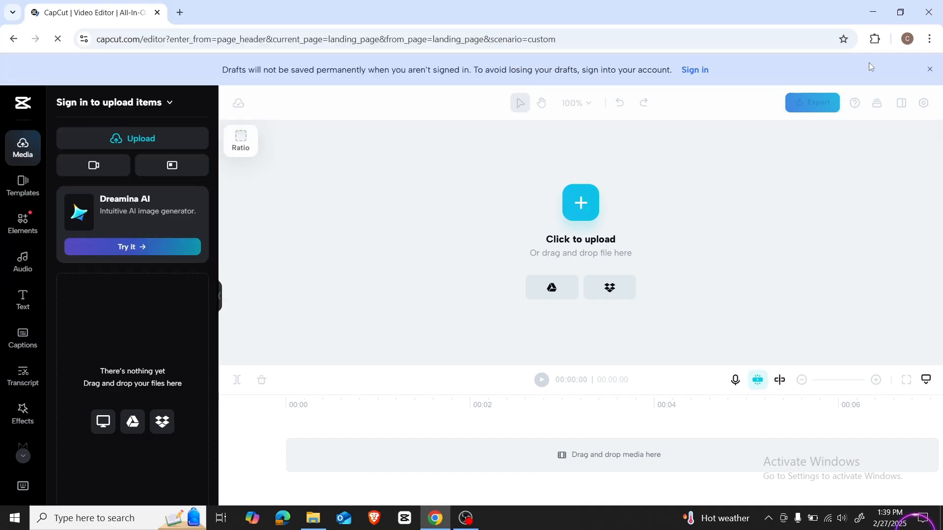
Run the downloaded CapCut installer from the Downloads folder in File Explorer.
left_click(874, 39)
left_click(902, 198)
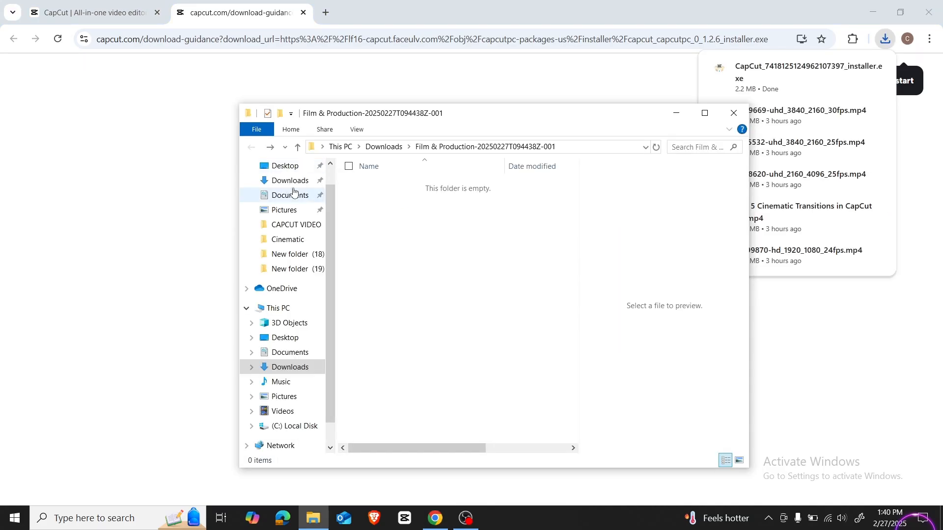
left_click(290, 181)
left_click(379, 226)
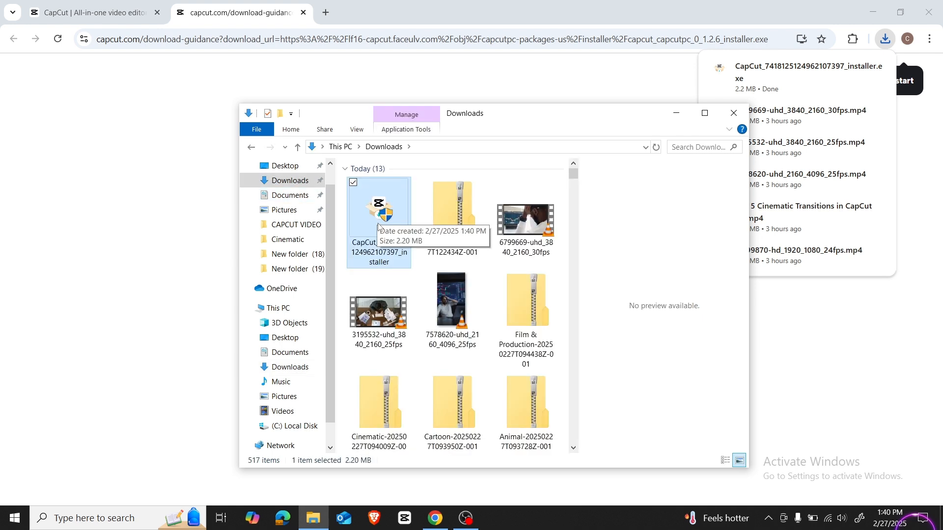
double_click(389, 253)
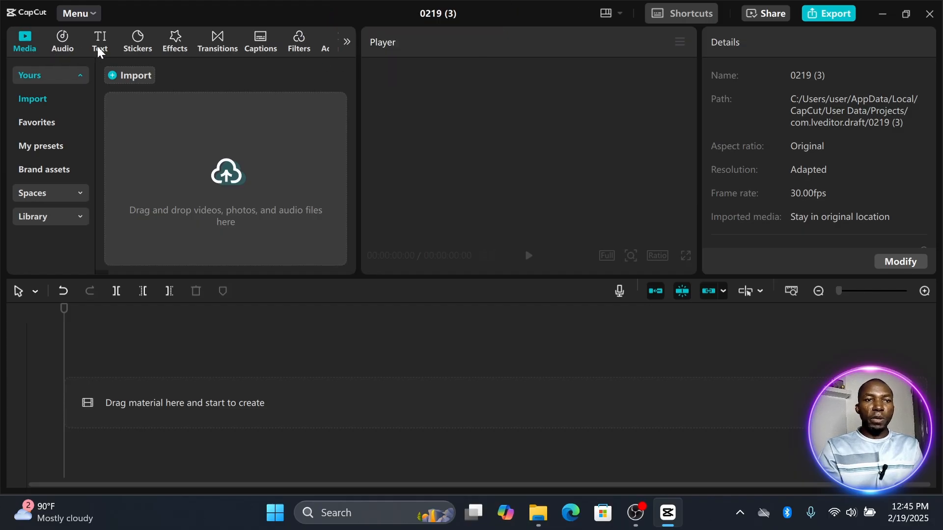
Look through the sticker and transition libraries of the desktop editor.
left_click(141, 47)
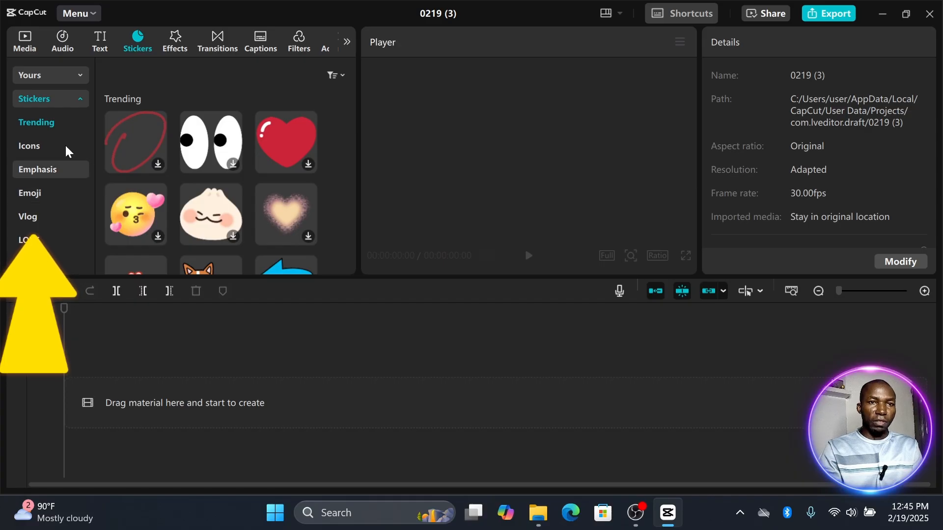
left_click(218, 41)
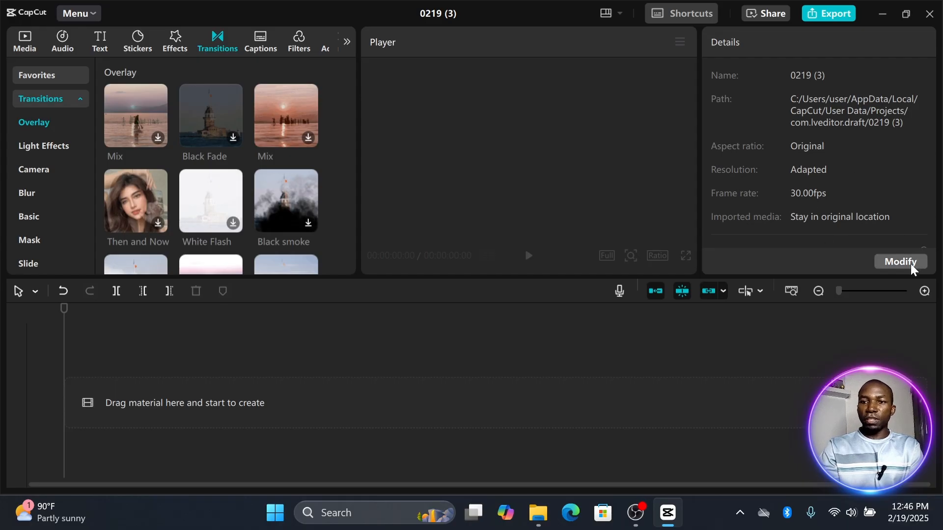
Rename the project as "edit video" and set its aspect ratio to 16:9 in the project settings.
left_click(894, 265)
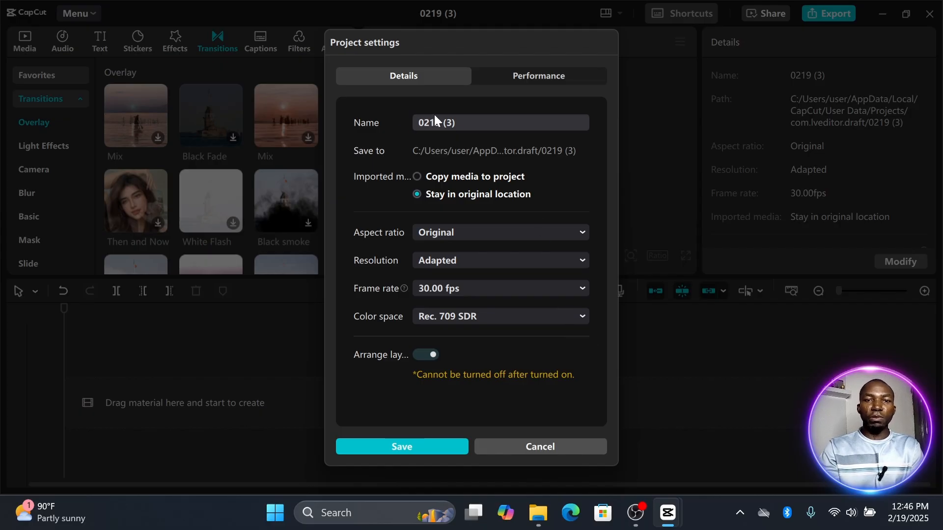
left_click(464, 123)
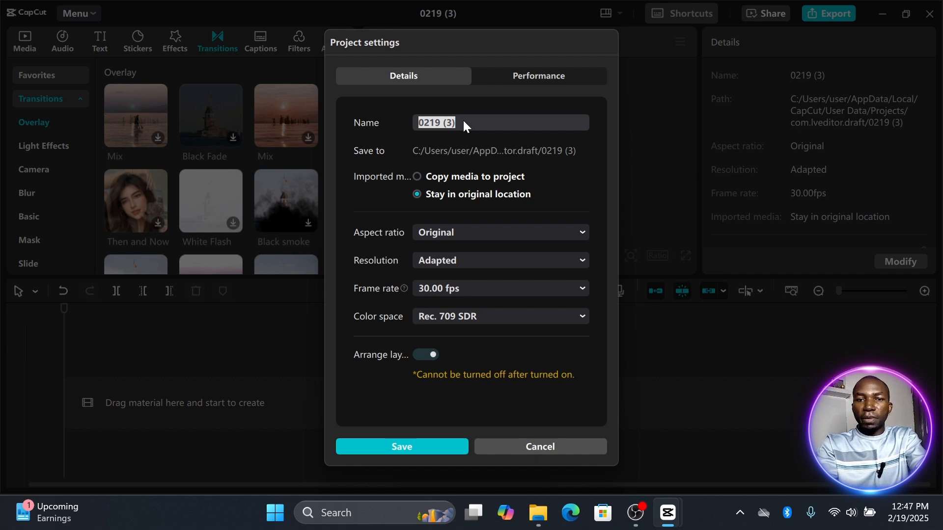
type("edit video")
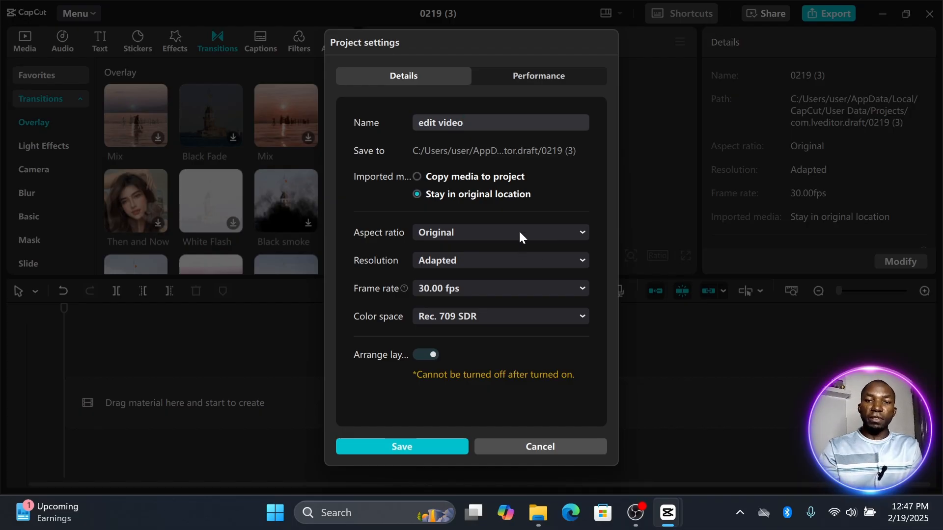
left_click(537, 236)
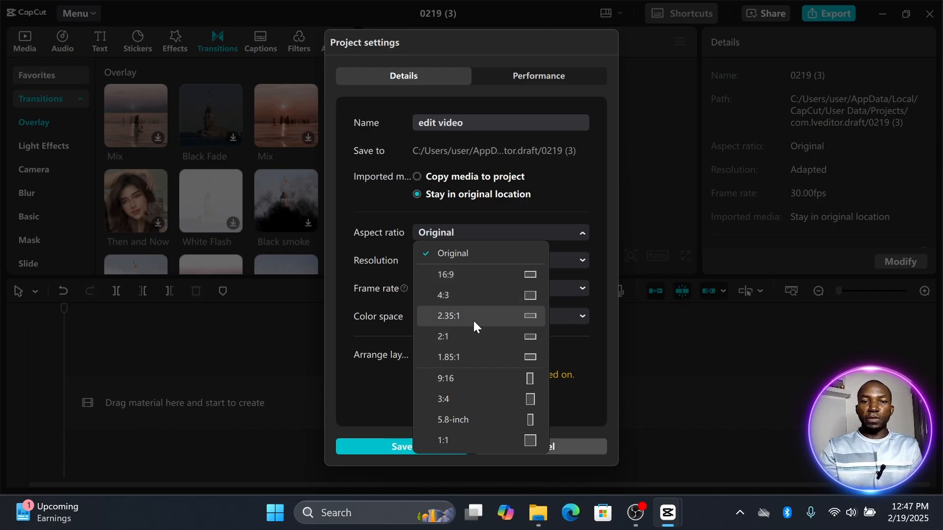
left_click(462, 275)
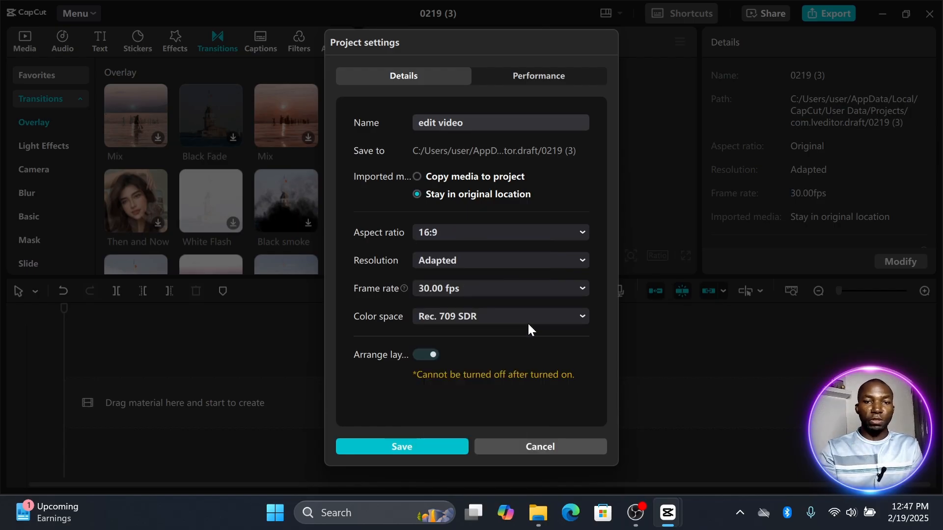
left_click(421, 448)
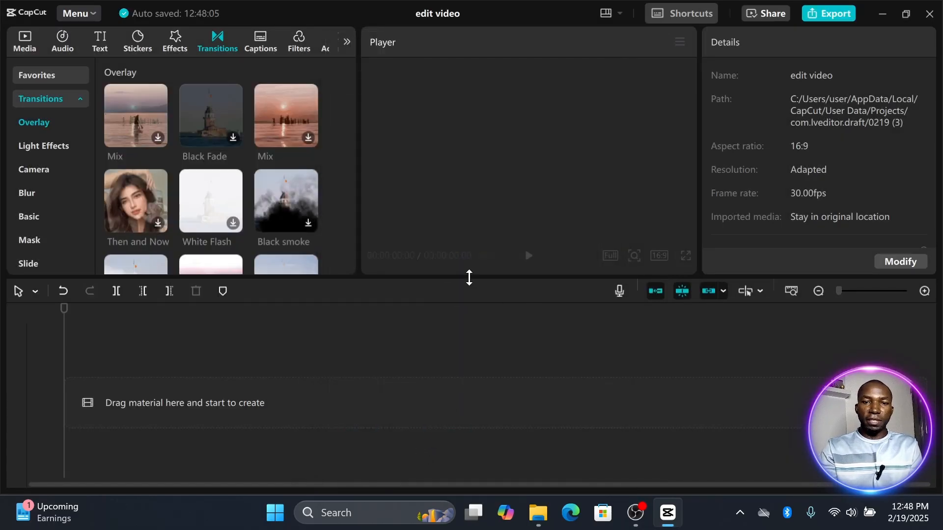
Resize the workspace so the player area is taller and wider.
left_click_drag(469, 277, 509, 311)
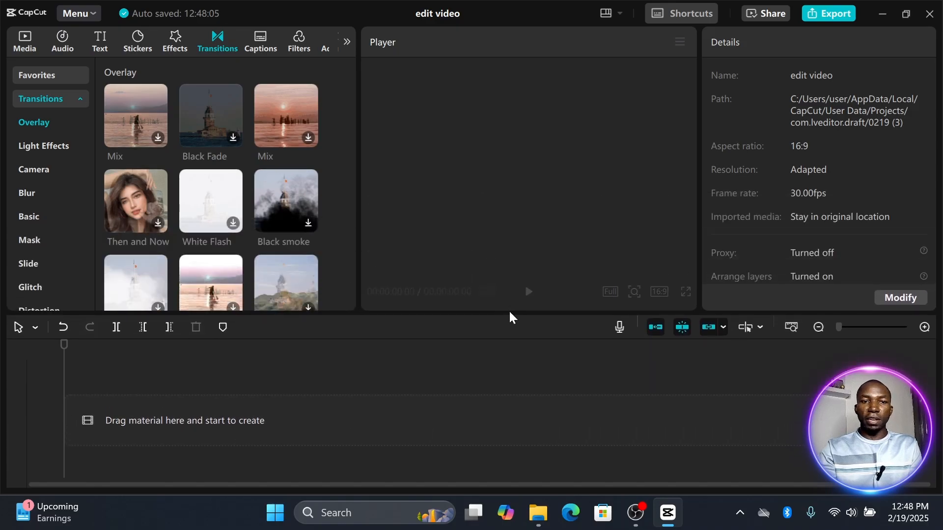
left_click_drag(358, 200, 336, 178)
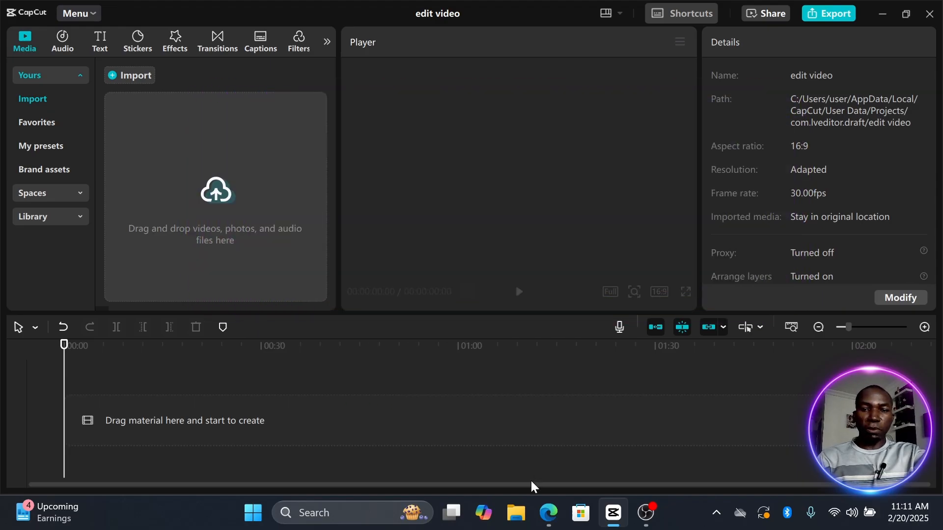
Add IMG_4464 to the project media from the capcut clips folder in File Explorer, and delete it again.
left_click(517, 514)
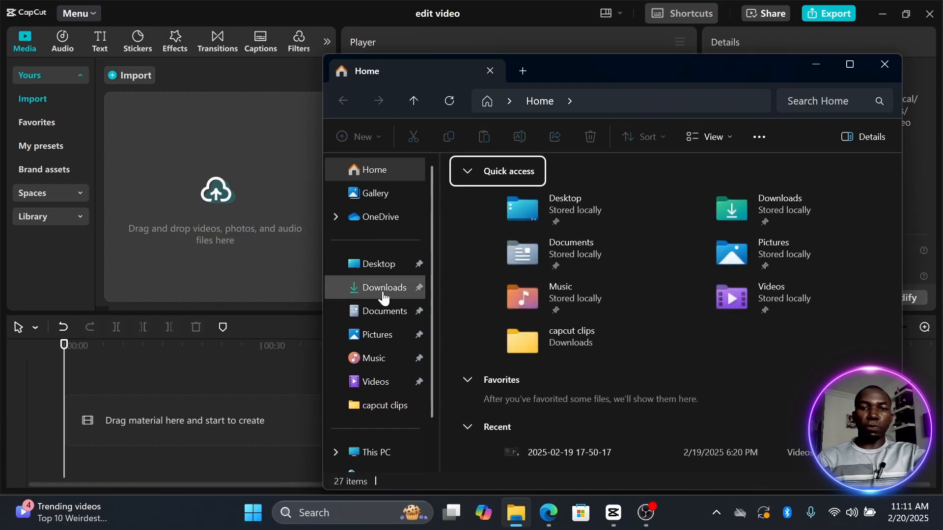
left_click(383, 293)
double_click(485, 207)
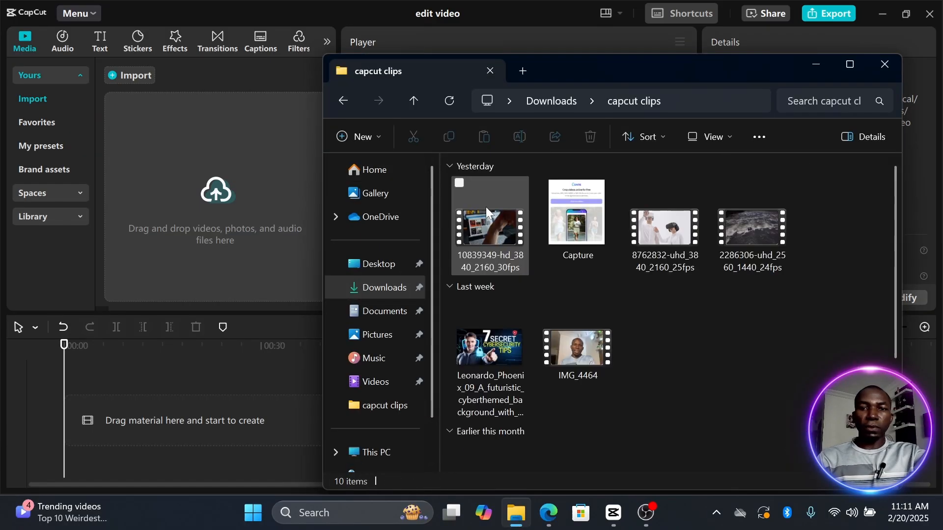
left_click(561, 356)
left_click_drag(561, 357, 225, 219)
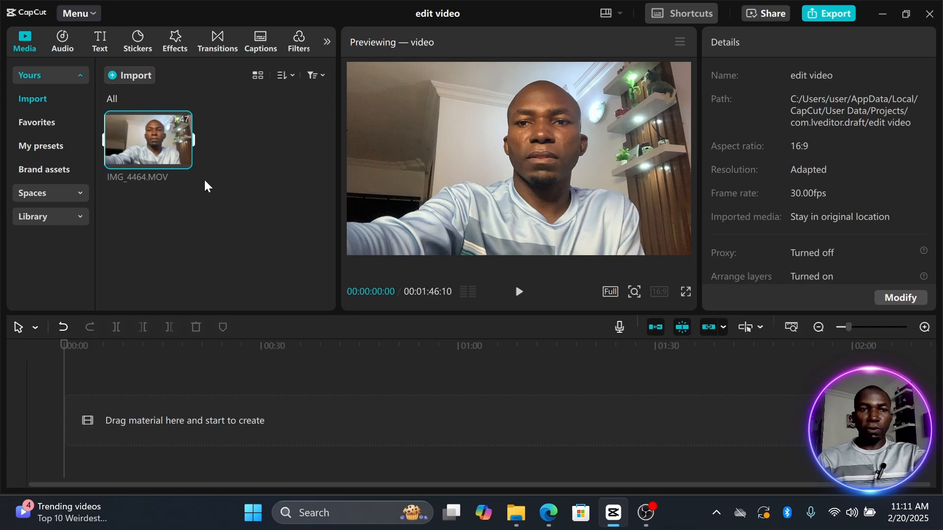
key("Delete")
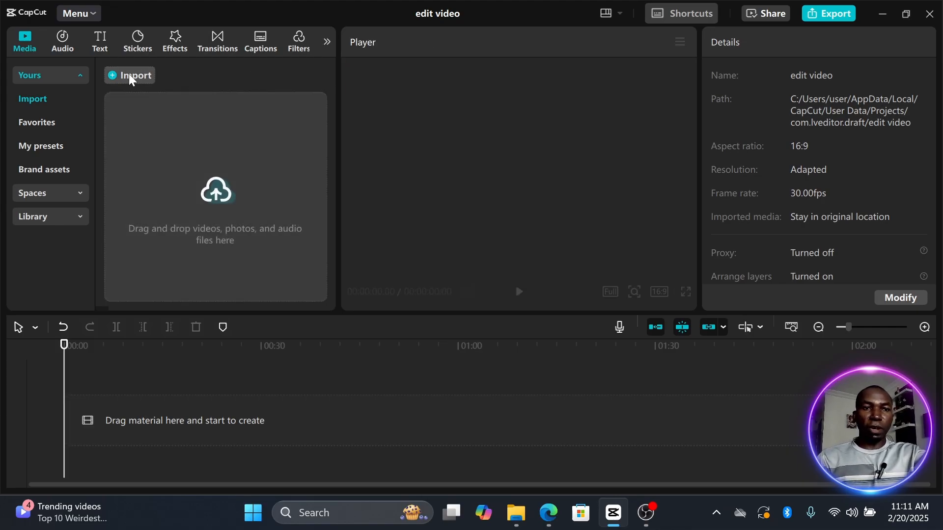
Import the video IMG_4464 from the capcut clips folder into the project media.
left_click(130, 77)
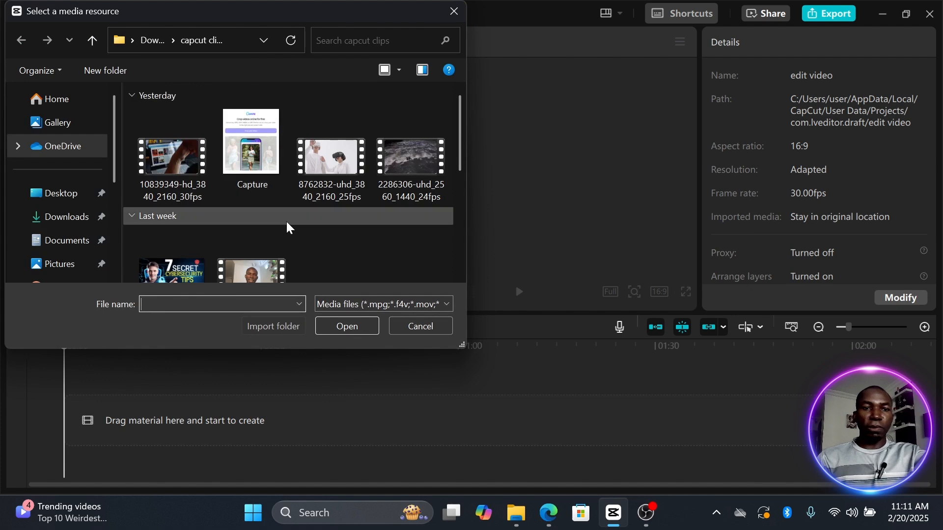
scroll(286, 220, "down", 5)
scroll(276, 219, "up", 2)
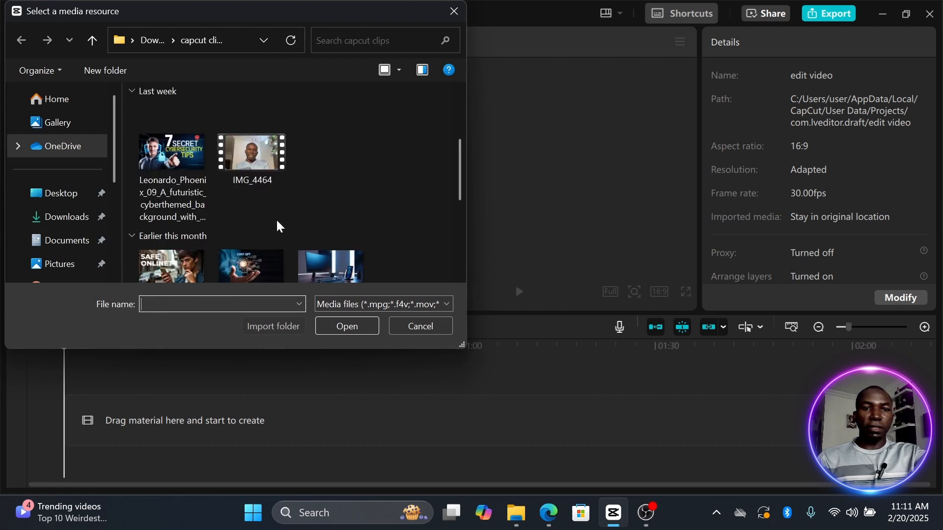
left_click(254, 167)
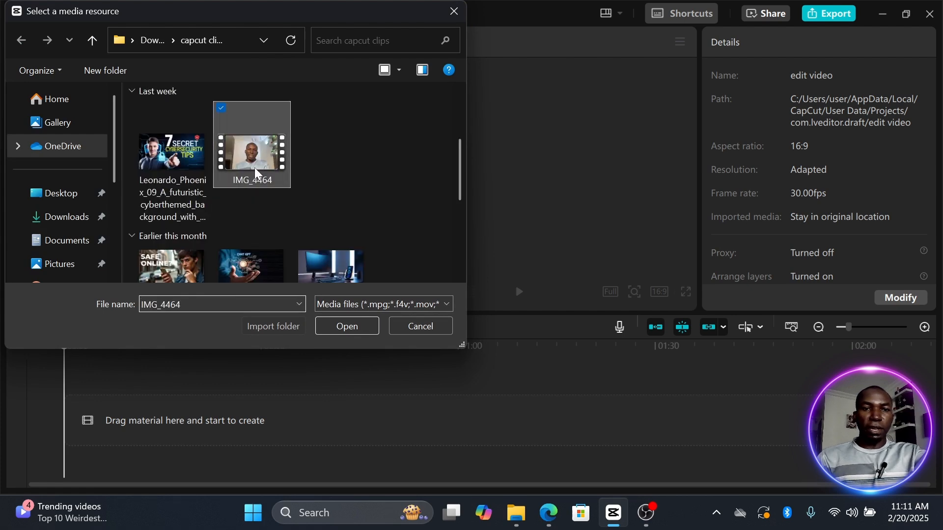
left_click(338, 321)
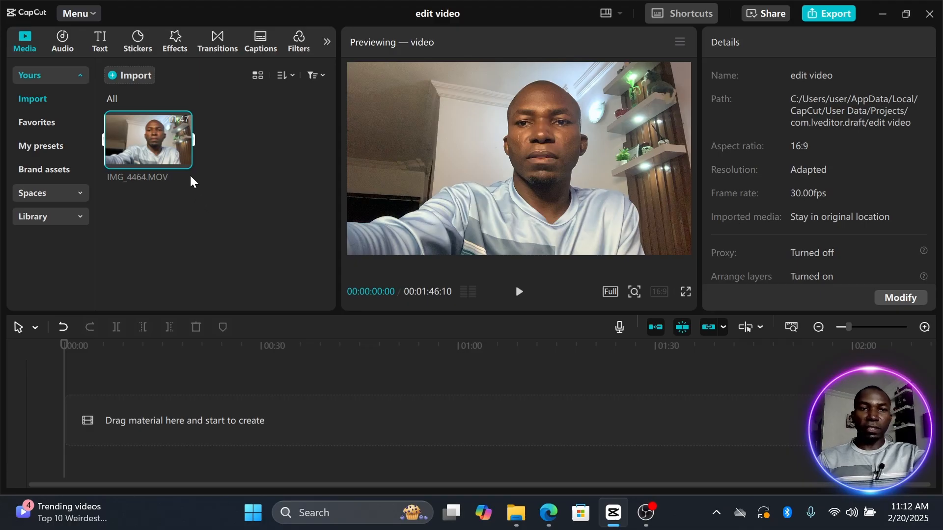
Skim through the imported IMG_4464 clip and play it in the preview.
mouse_move(168, 153)
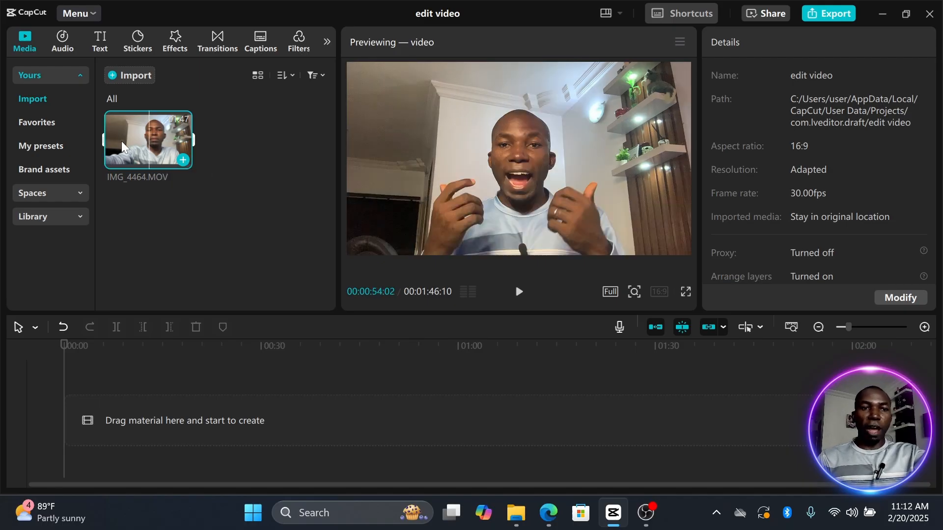
left_click(519, 292)
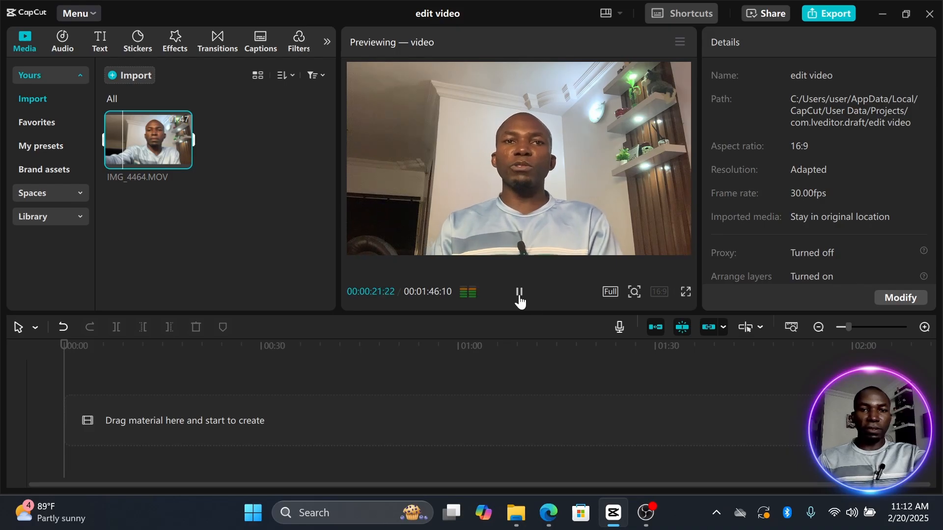
Add the full IMG_4464 clip to the timeline and remove it again.
left_click(183, 160)
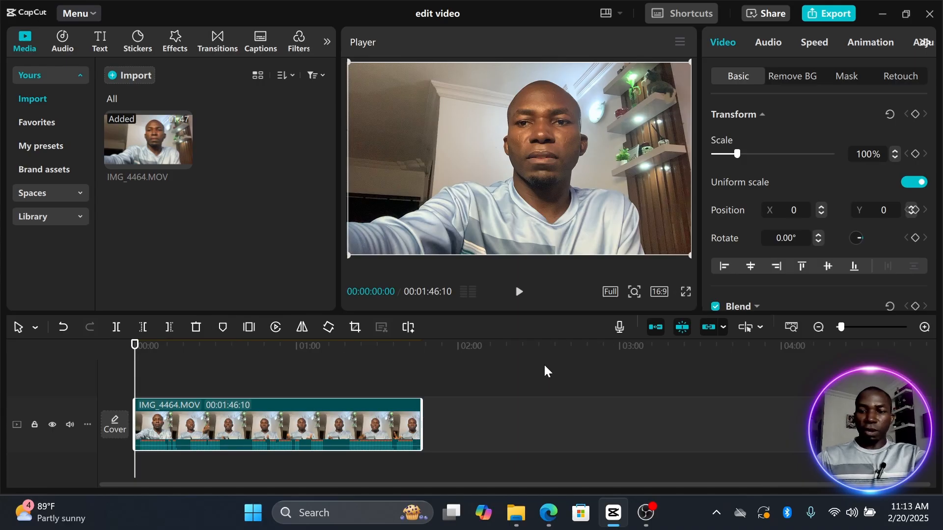
key("Delete")
Trim IMG_4464 in the media library to start at about 00:00:34:17 and end at about 00:01:22:12.
left_click(108, 142)
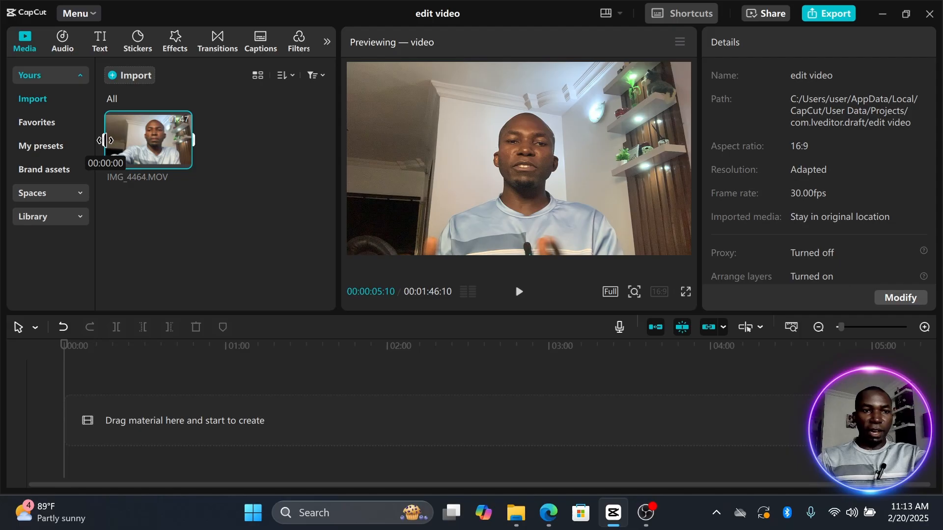
left_click_drag(104, 140, 134, 142)
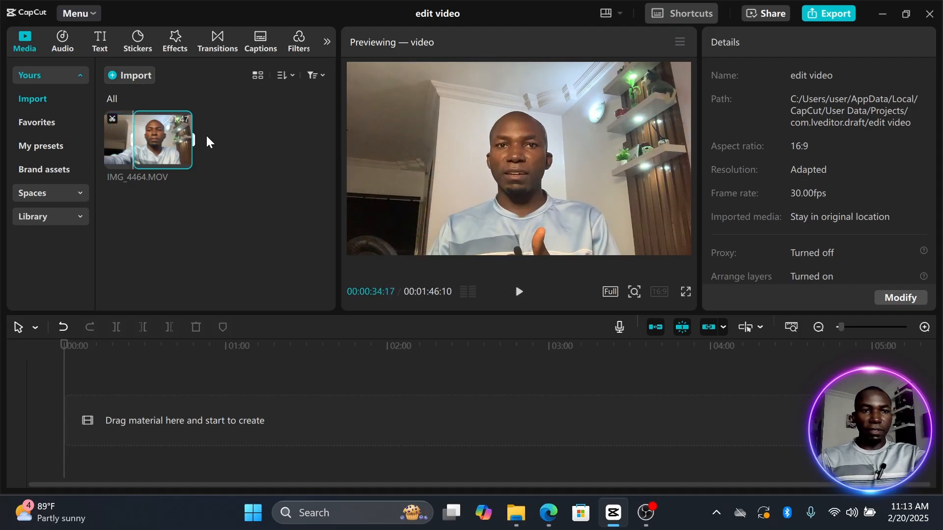
left_click_drag(193, 138, 173, 138)
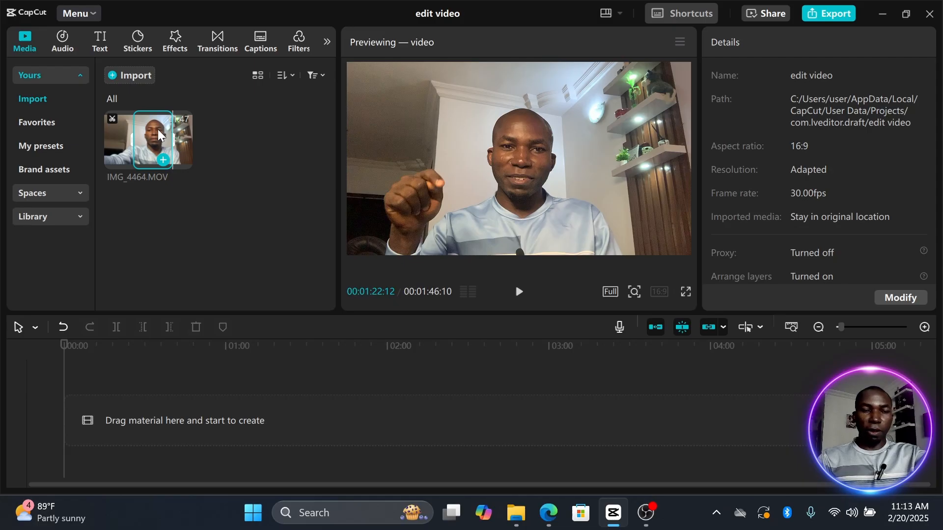
Place the trimmed section of IMG_4464 on the timeline and delete it from there.
left_click_drag(158, 130, 155, 412)
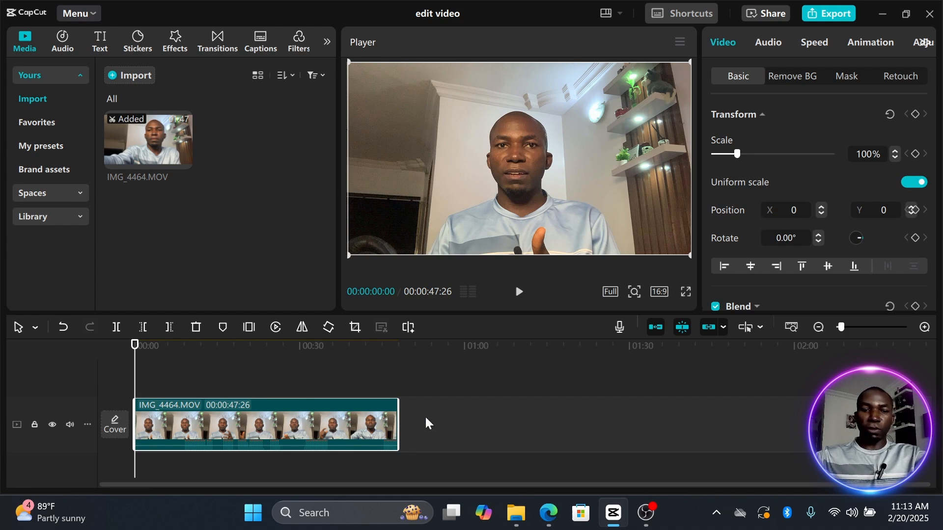
key("Delete")
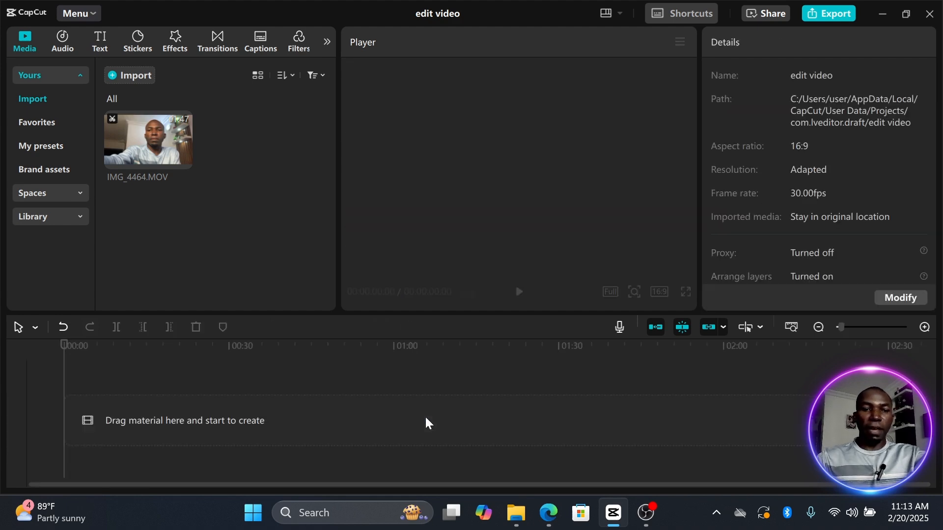
Restore IMG_4464 to its full length in the media library and place the whole clip on the timeline.
left_click(146, 143)
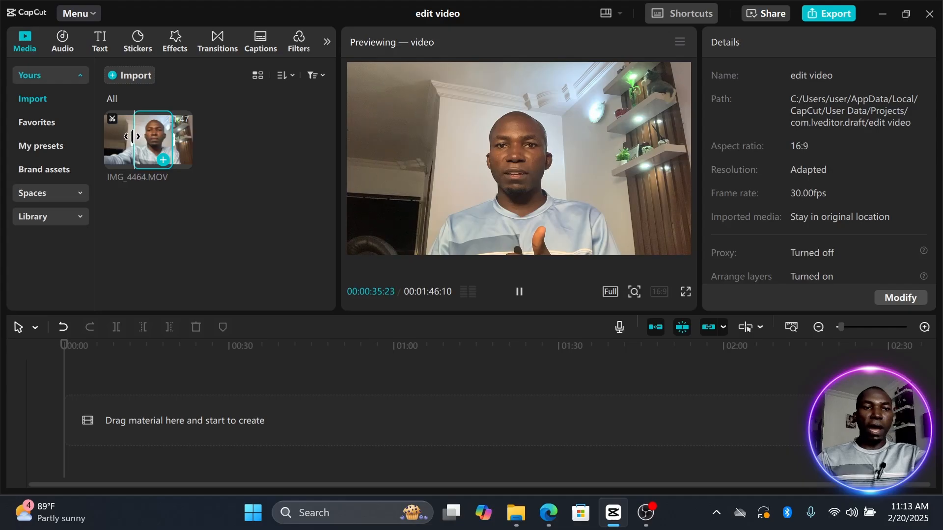
left_click_drag(132, 136, 36, 139)
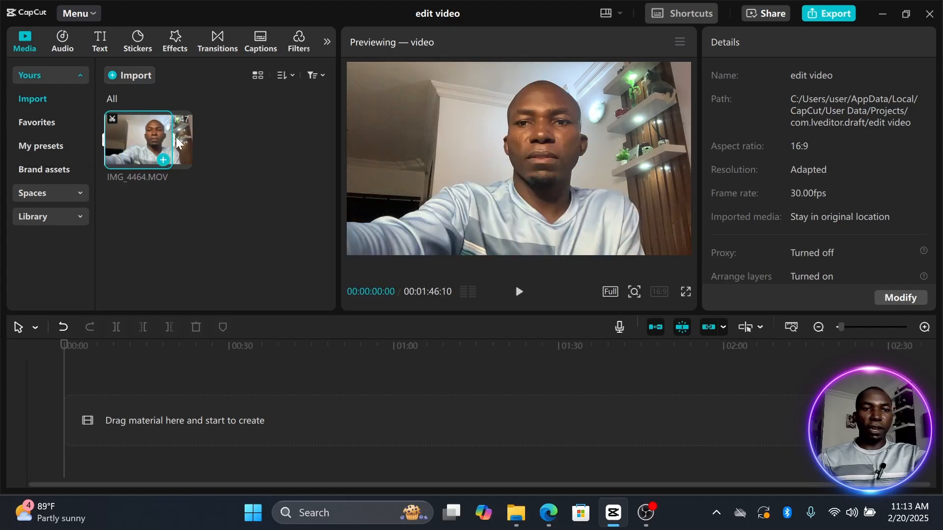
left_click_drag(174, 137, 225, 139)
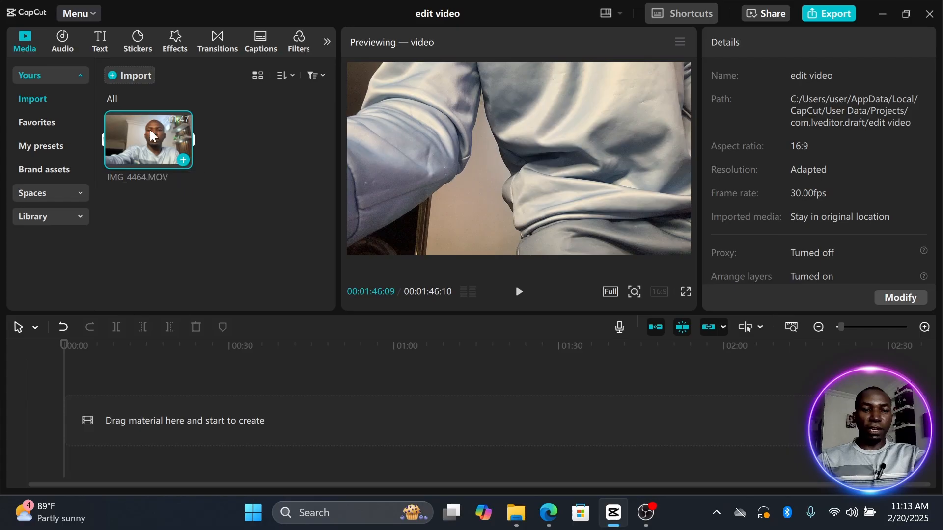
left_click_drag(149, 130, 148, 416)
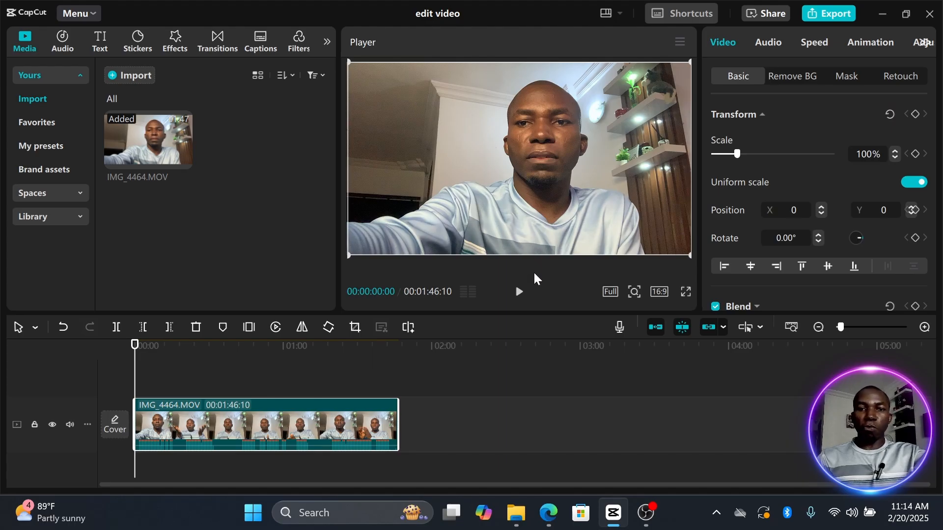
Play the first seconds of IMG_4464 to about 00:00:04:10, preview the paused frame in full screen and return to the editor.
left_click(519, 293)
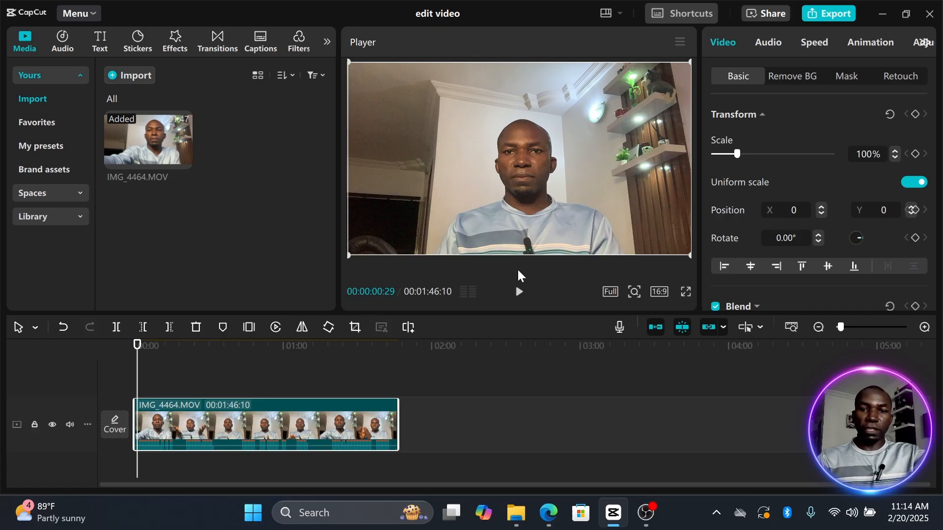
left_click(518, 291)
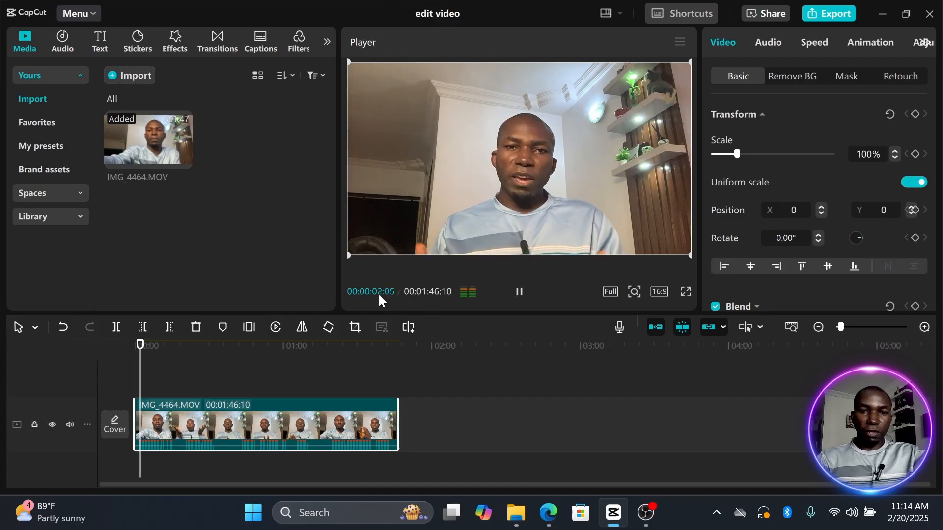
left_click(520, 293)
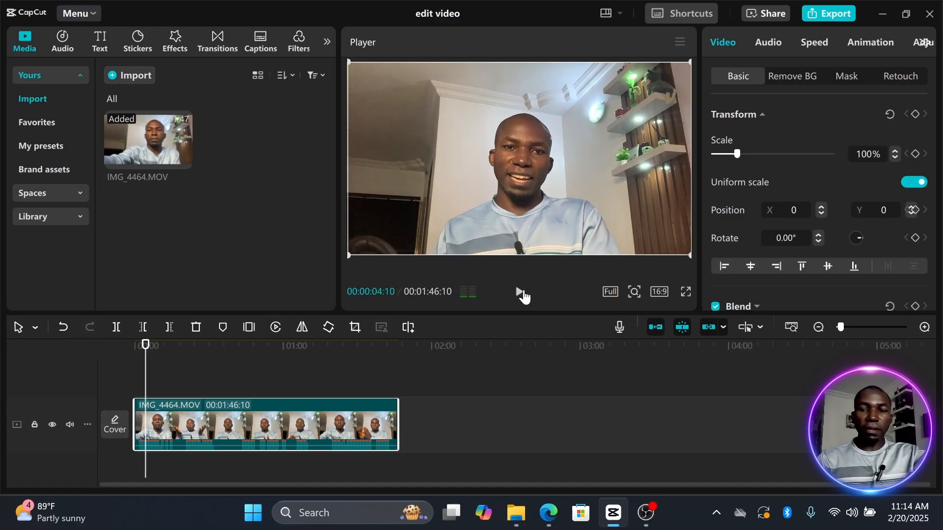
left_click(686, 294)
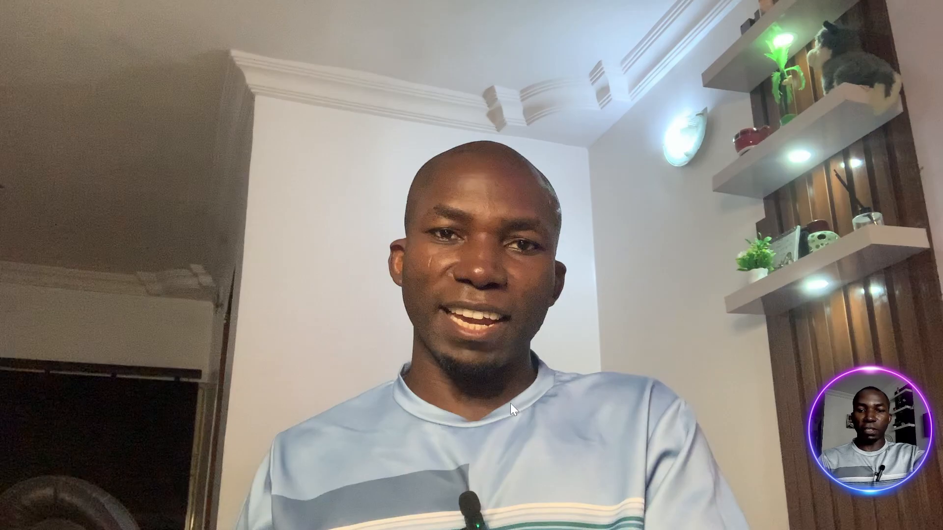
mouse_move(511, 406)
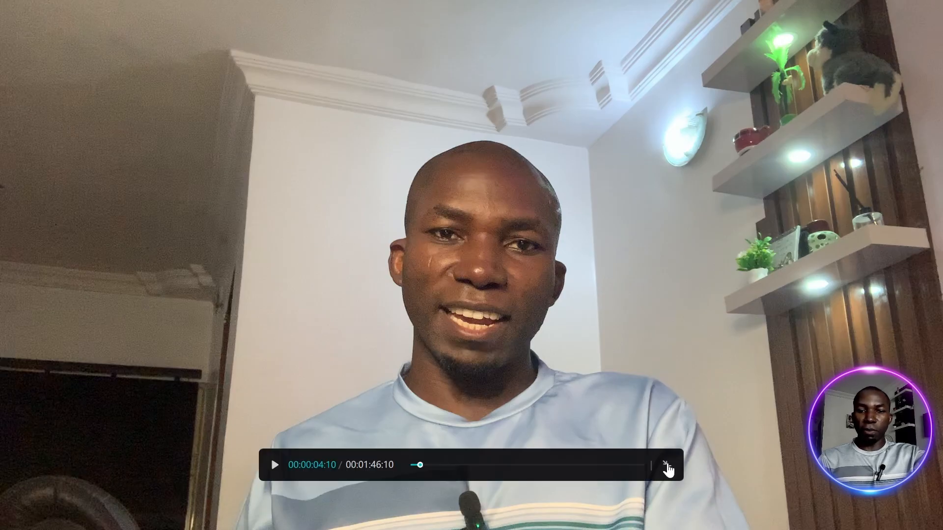
left_click(666, 464)
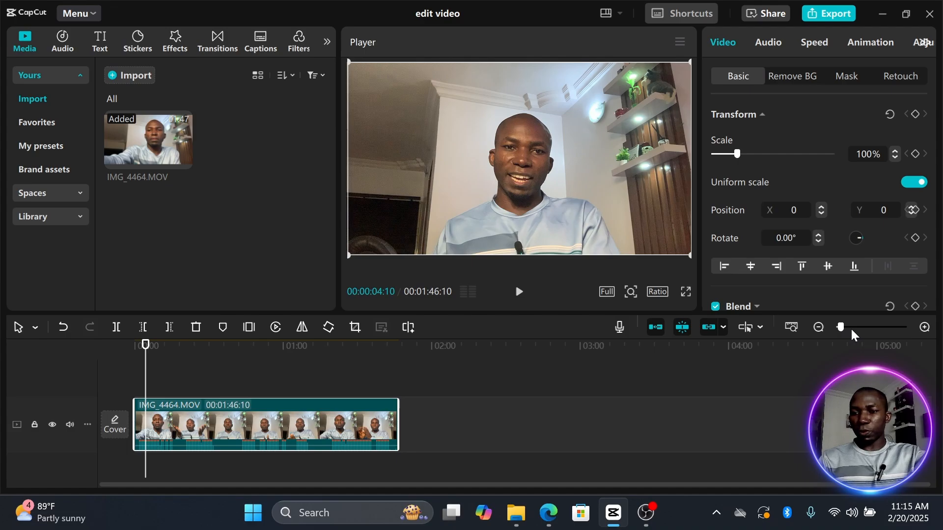
Set the audio waveform size of the IMG_4464 track to 60%.
left_click(818, 328)
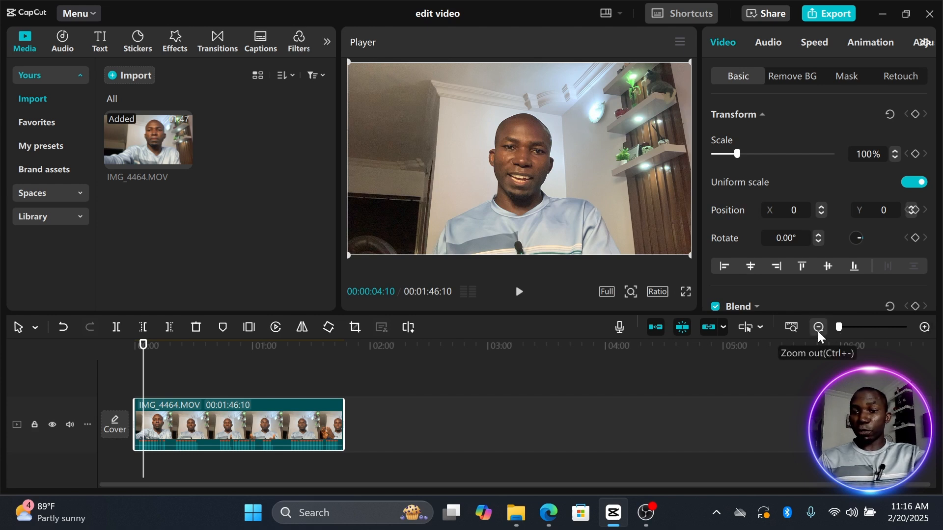
left_click(924, 328)
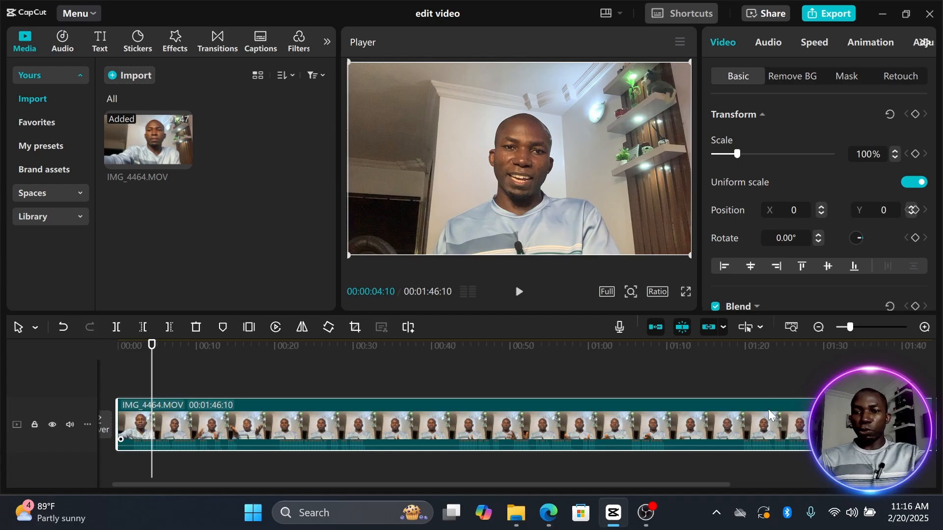
left_click(819, 328)
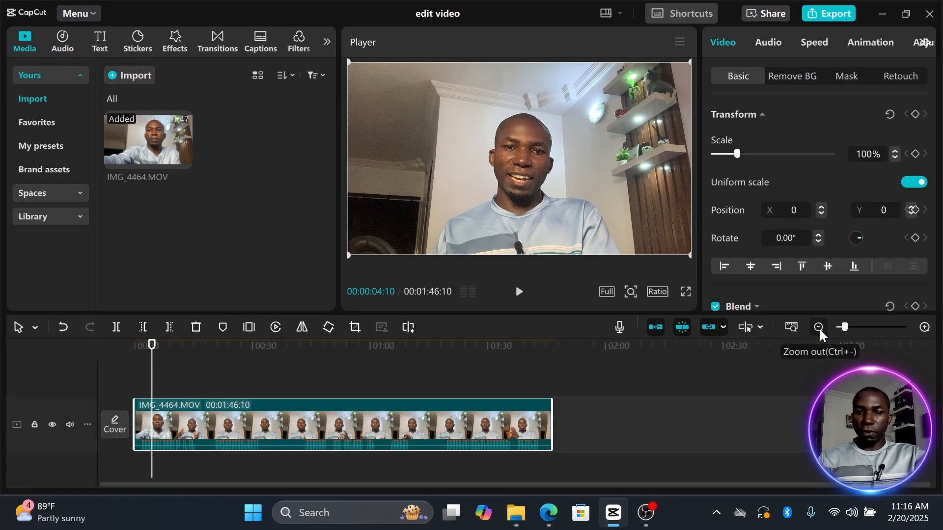
left_click(923, 328)
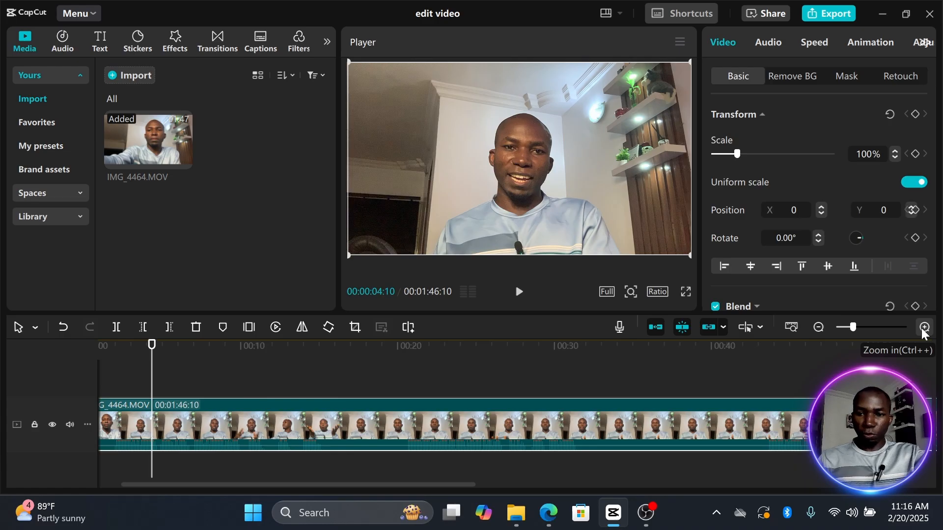
left_click(86, 424)
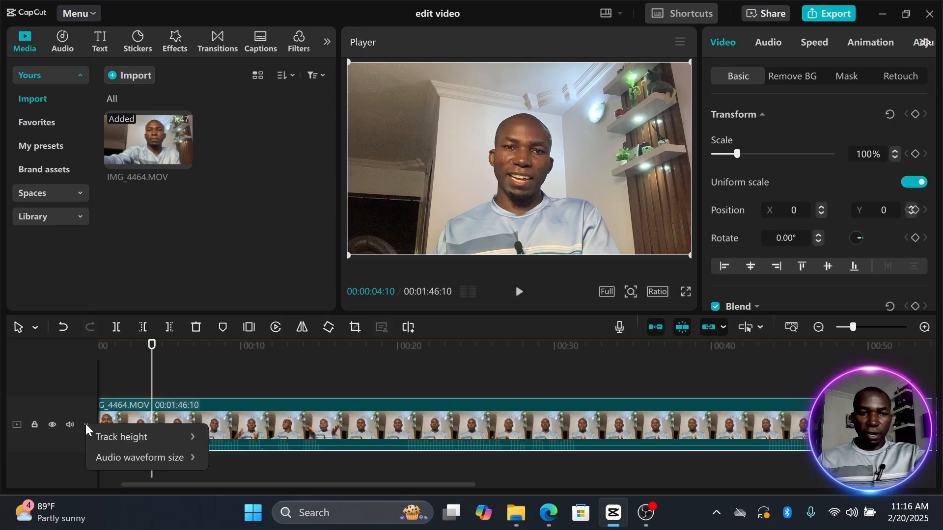
mouse_move(120, 463)
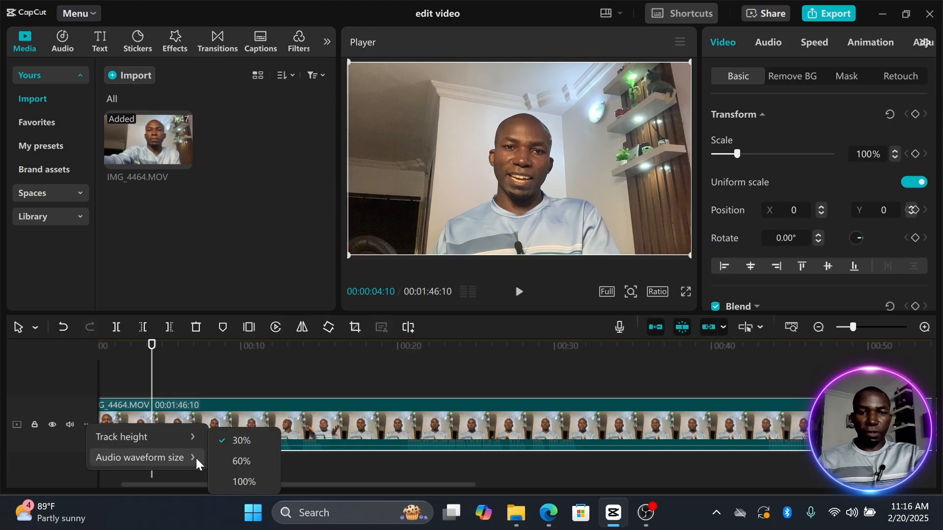
left_click(252, 460)
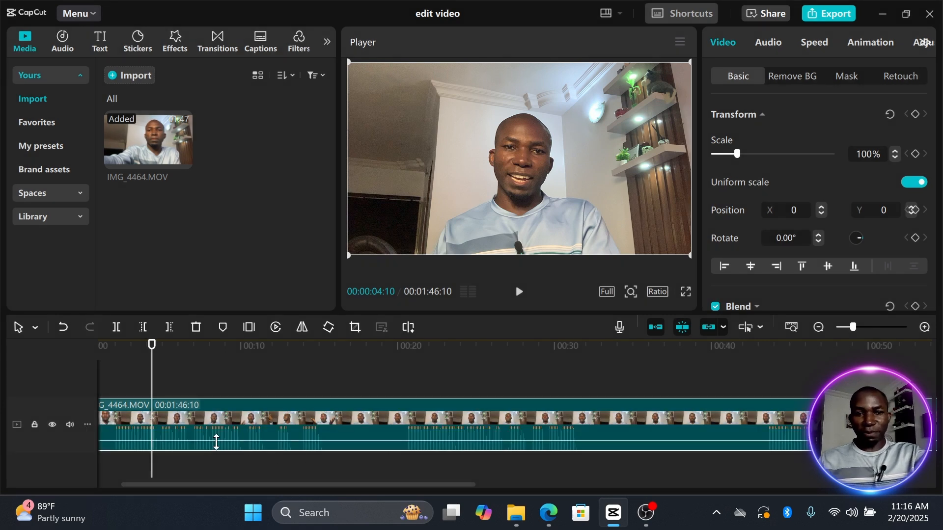
Examine speech and silent stretches in the waveform by moving the playhead to 00:00:20:21, 00:00:31:08 and 00:00:36:15.
left_click_drag(282, 364, 407, 373)
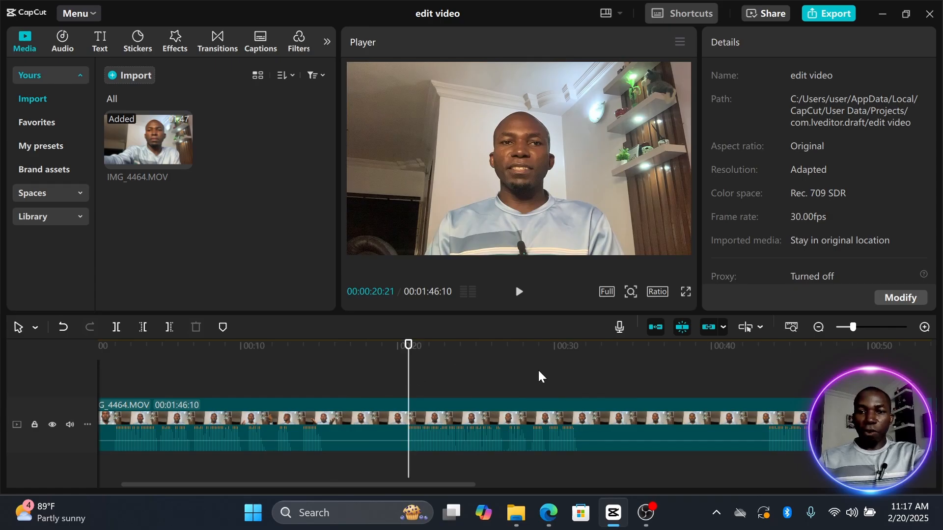
left_click(574, 383)
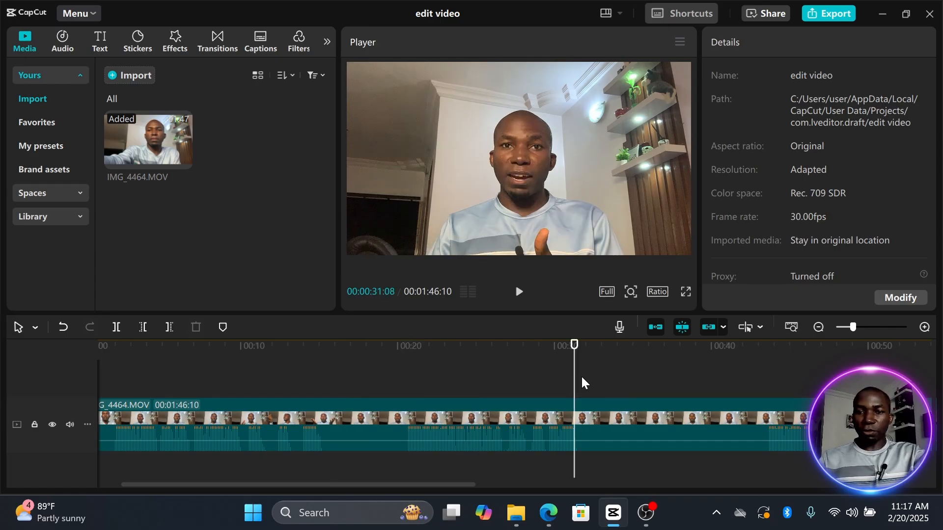
left_click(581, 378)
left_click(656, 422)
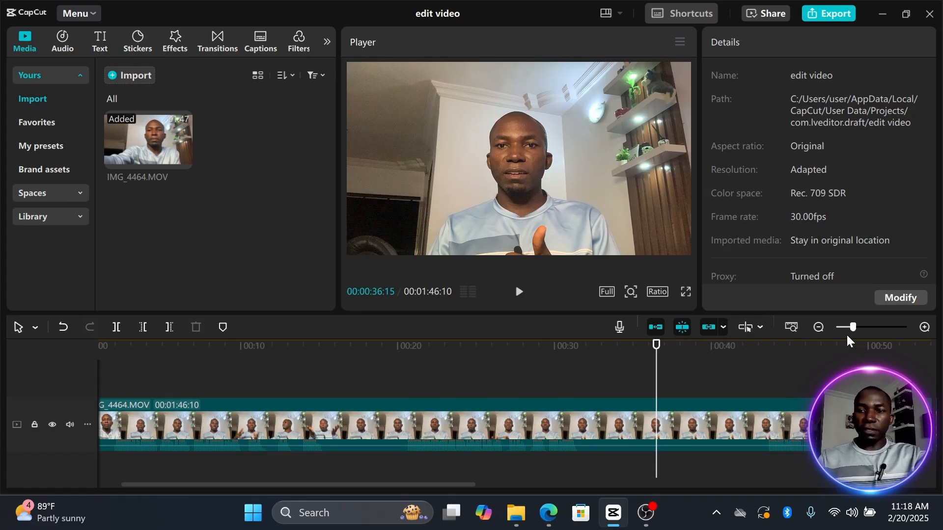
Select IMG_4464 on the timeline, delete it and undo the deletion.
left_click_drag(853, 329, 848, 327)
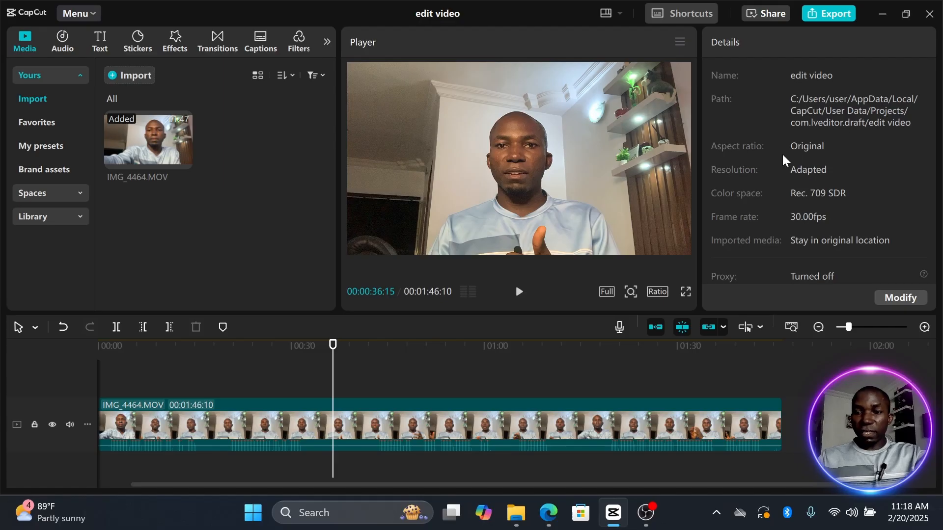
left_click(646, 423)
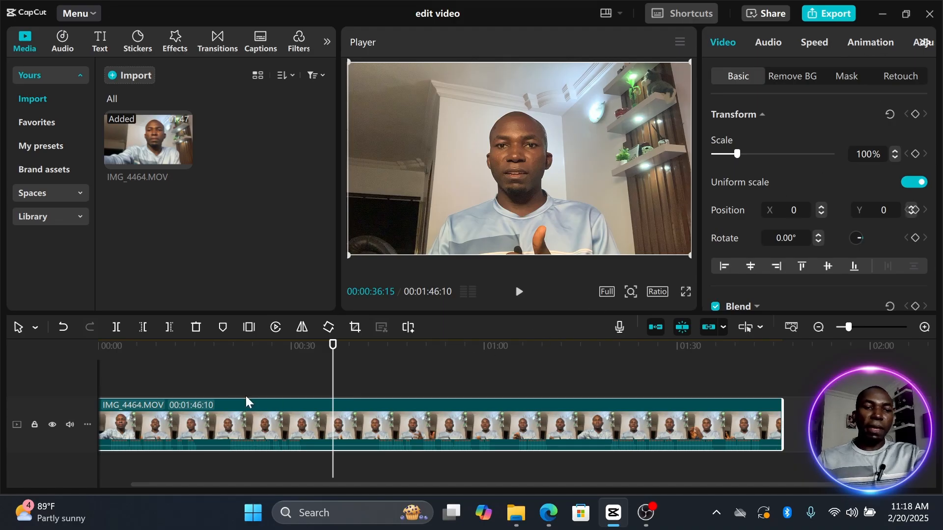
left_click(188, 376)
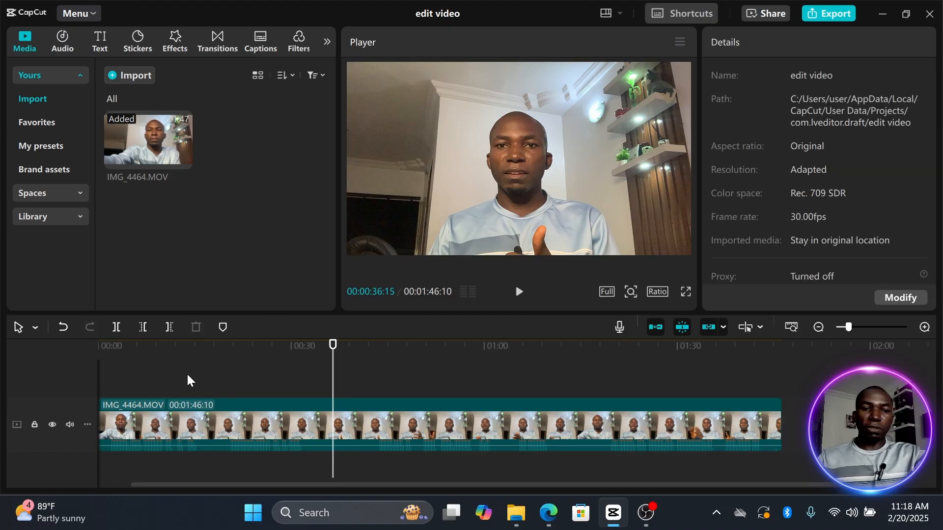
left_click(227, 411)
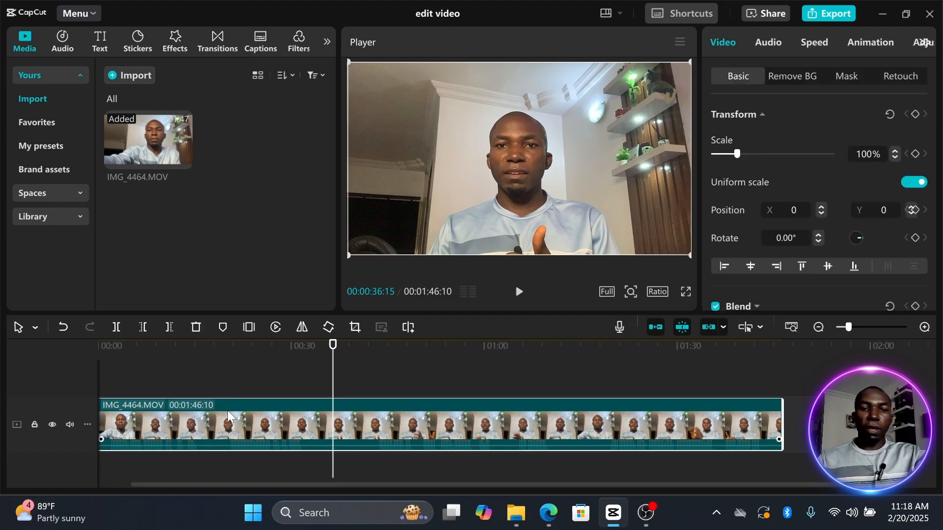
left_click(61, 327)
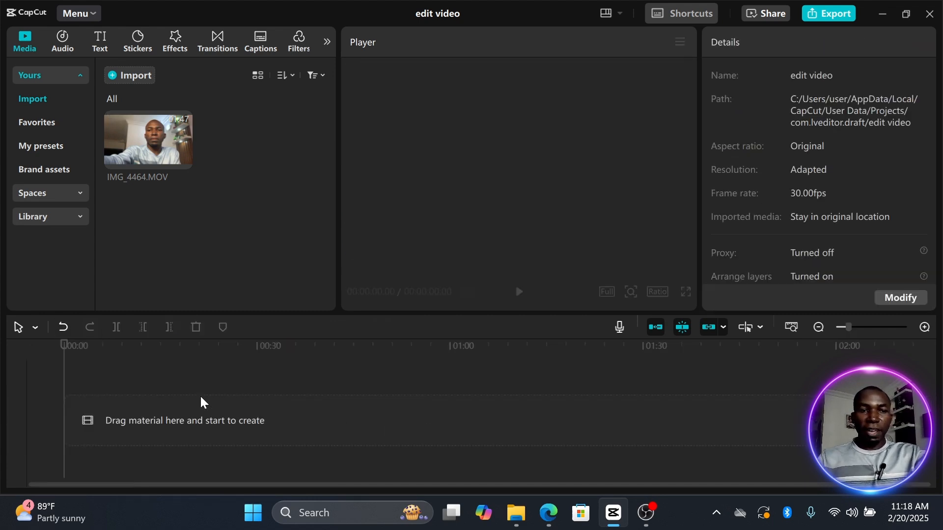
left_click(63, 328)
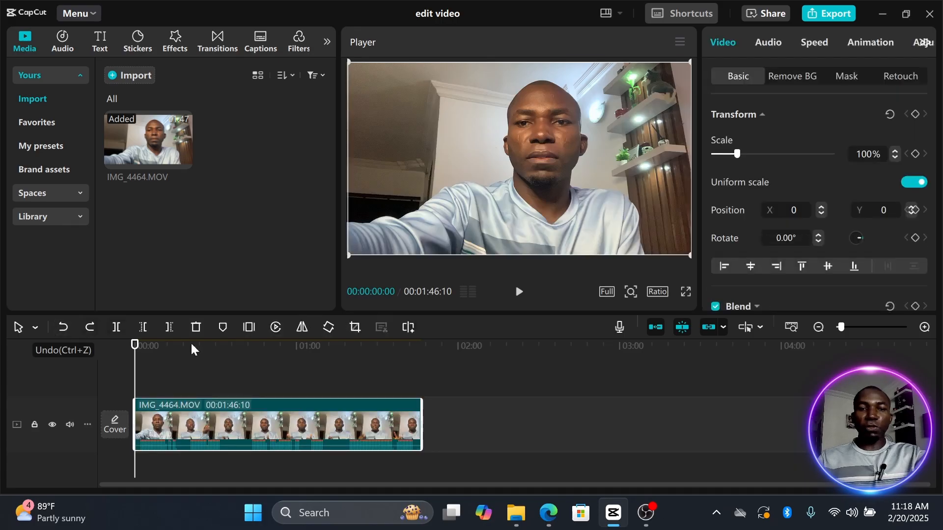
Redo the deletion of IMG_4464 and undo it once more to bring the clip back.
left_click(925, 328)
left_click(924, 328)
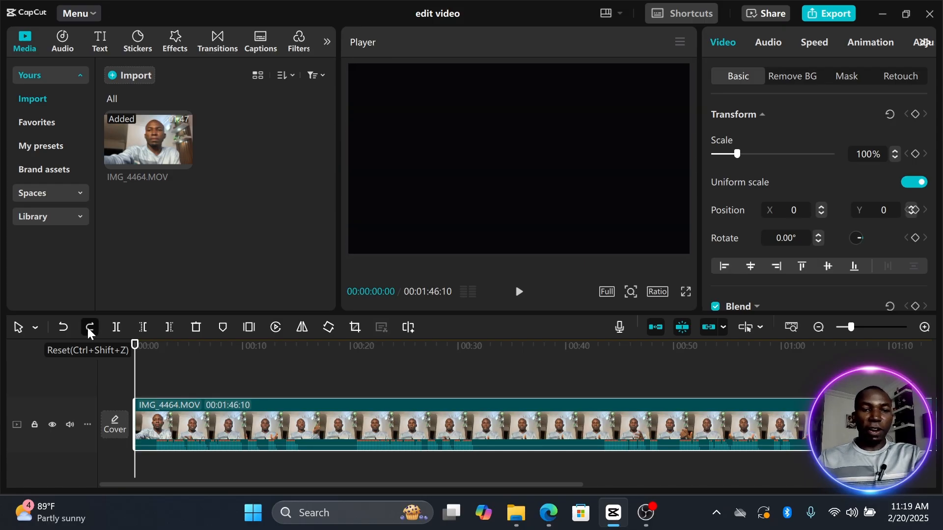
left_click(87, 328)
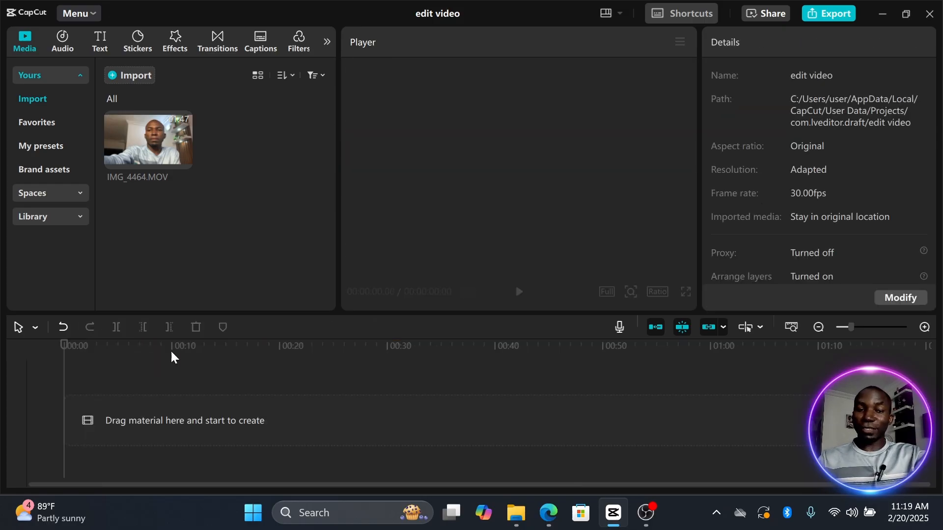
left_click(59, 327)
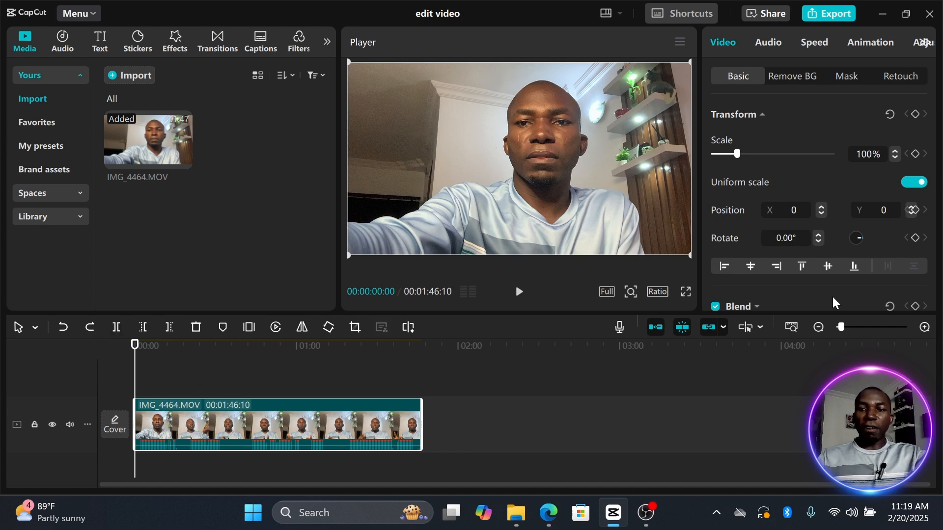
Play the opening of IMG_4464 to about 00:00:02:00 and return the playhead to the start.
left_click(923, 328)
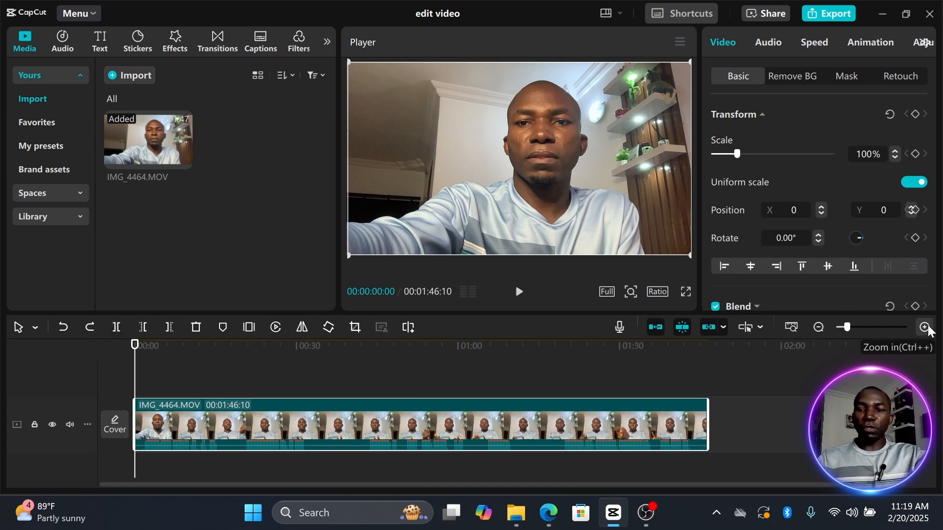
left_click(925, 328)
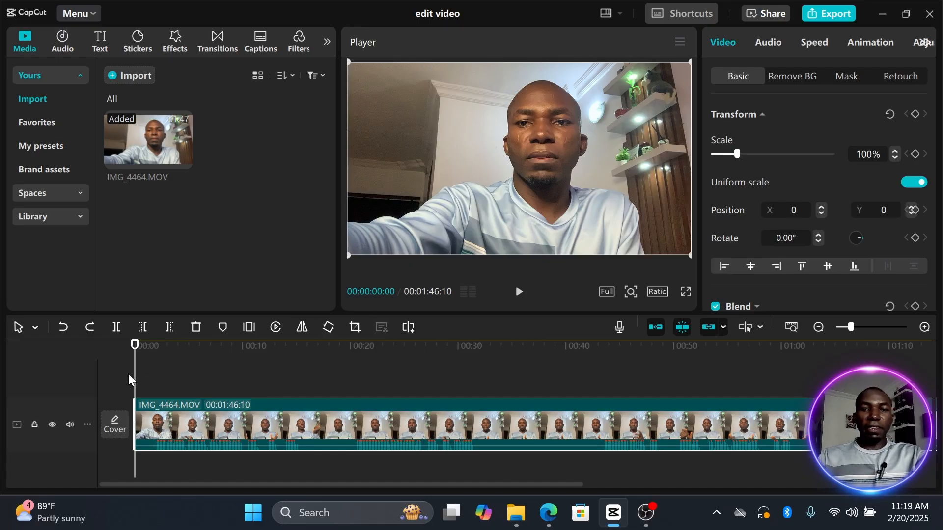
left_click(519, 292)
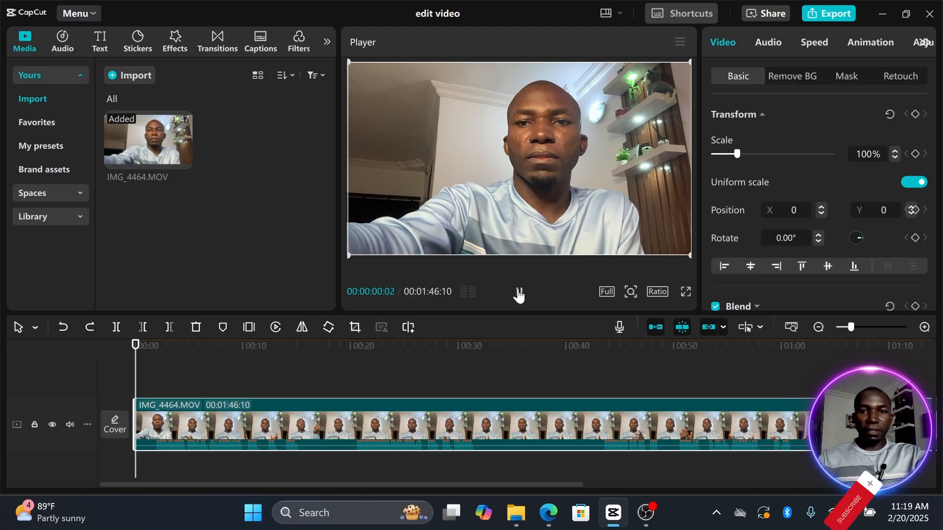
left_click(518, 293)
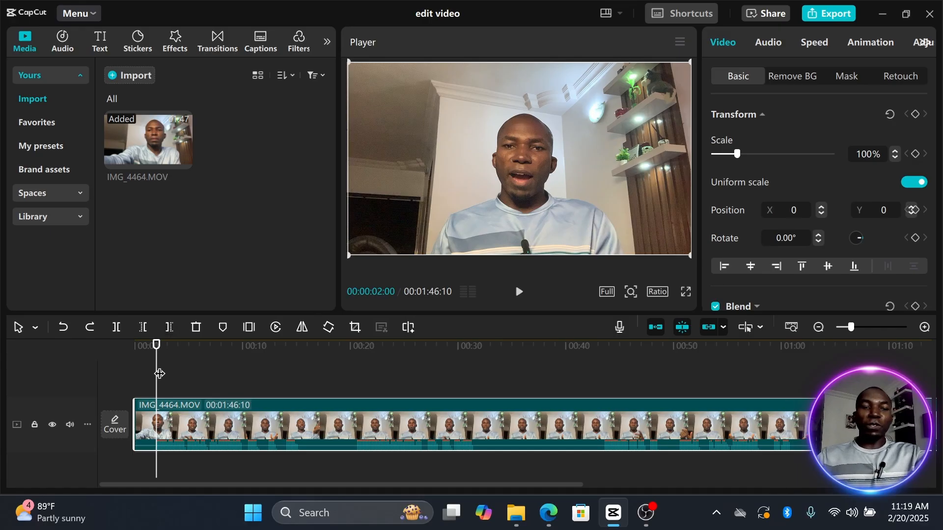
left_click_drag(159, 374, 113, 375)
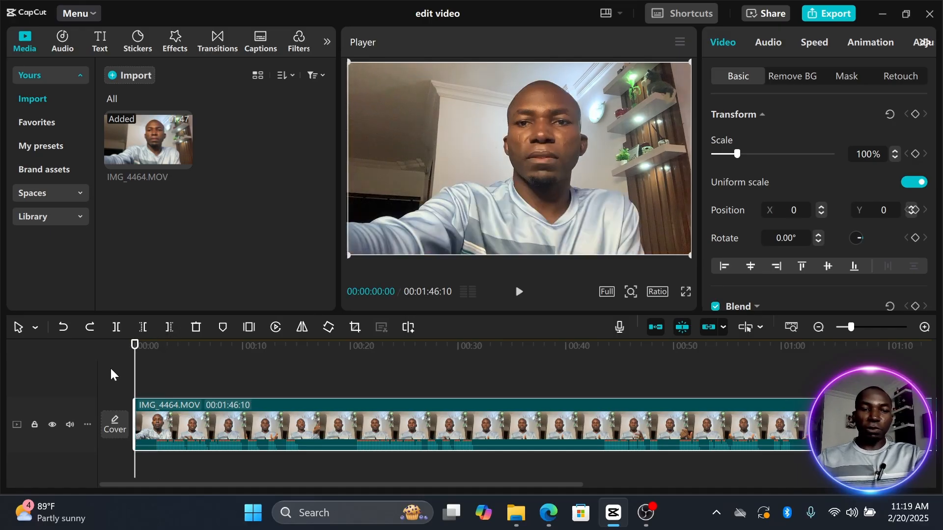
Replay the opening to find where the silent lead-in ends and split IMG_4464 at 00:00:02:02.
left_click(518, 292)
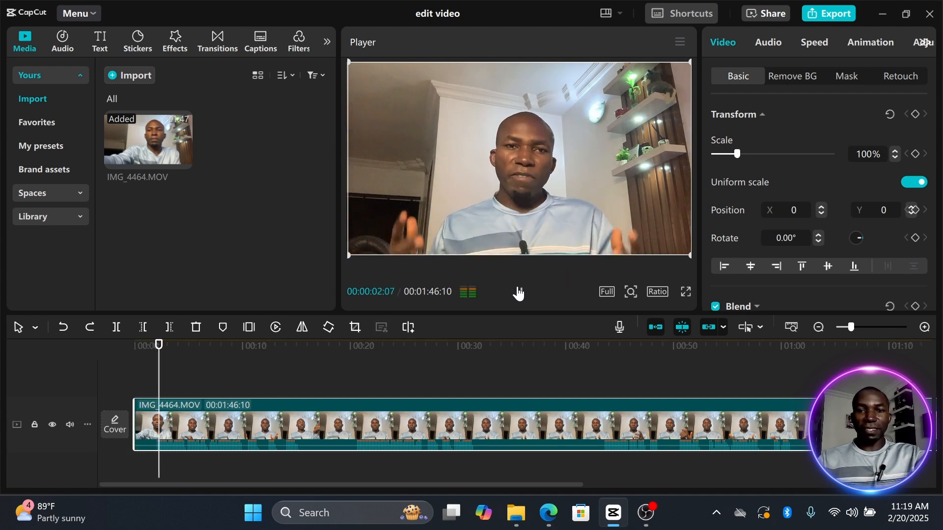
left_click(518, 292)
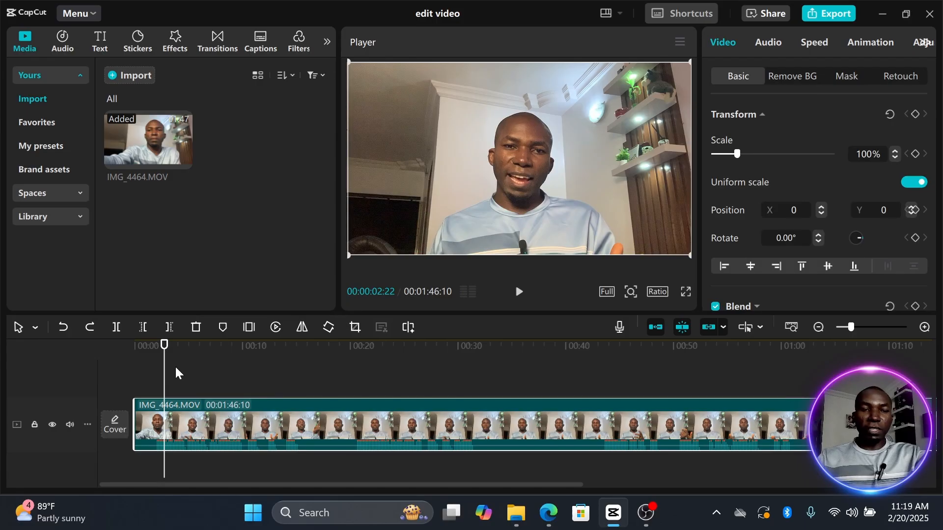
left_click_drag(164, 375, 157, 374)
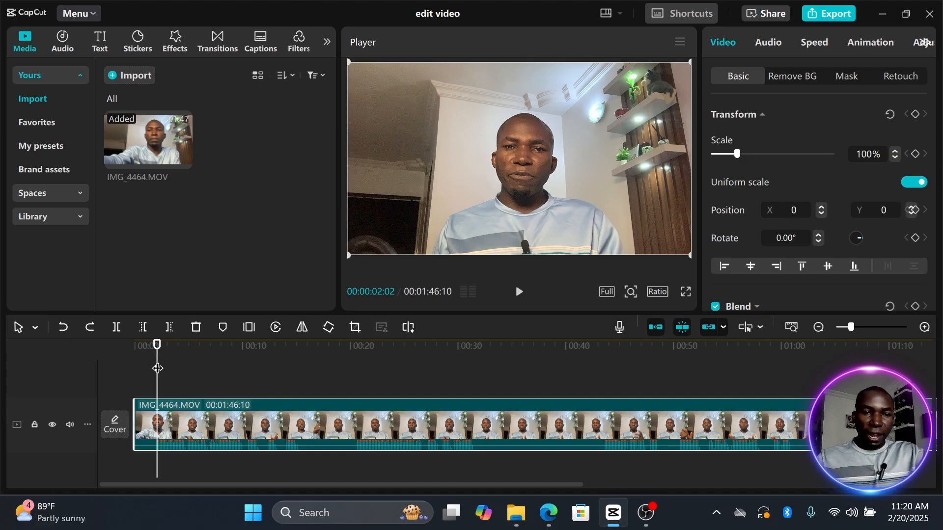
left_click(115, 328)
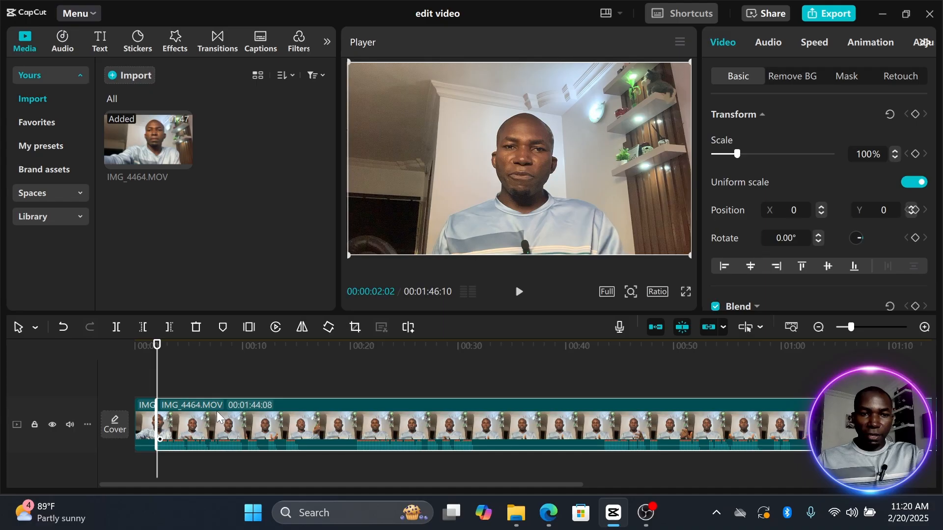
mouse_move(217, 412)
left_mouse_down()
mouse_move(289, 412)
mouse_move(210, 423)
mouse_move(217, 411)
mouse_move(231, 417)
left_mouse_up()
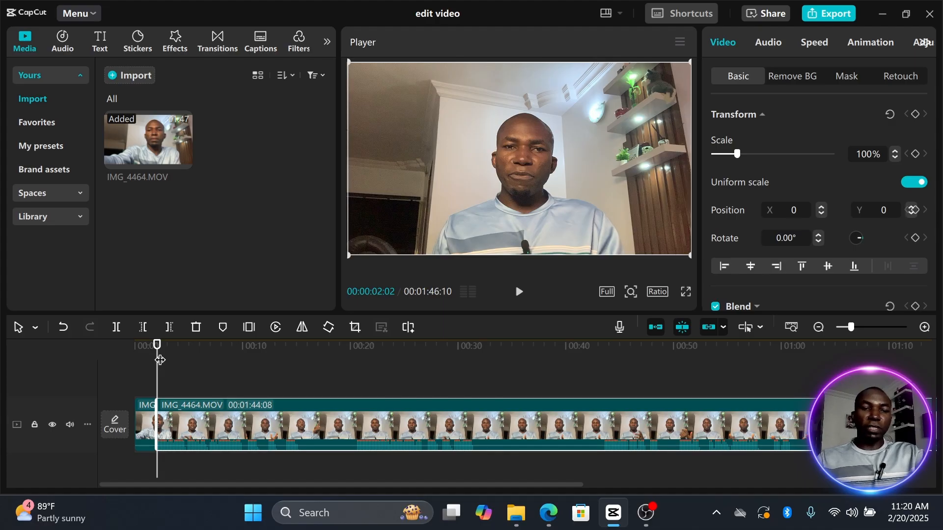
Select the short opening piece of IMG_4464 before the 00:00:02:02 split and delete it.
left_click(168, 333)
left_click(194, 349)
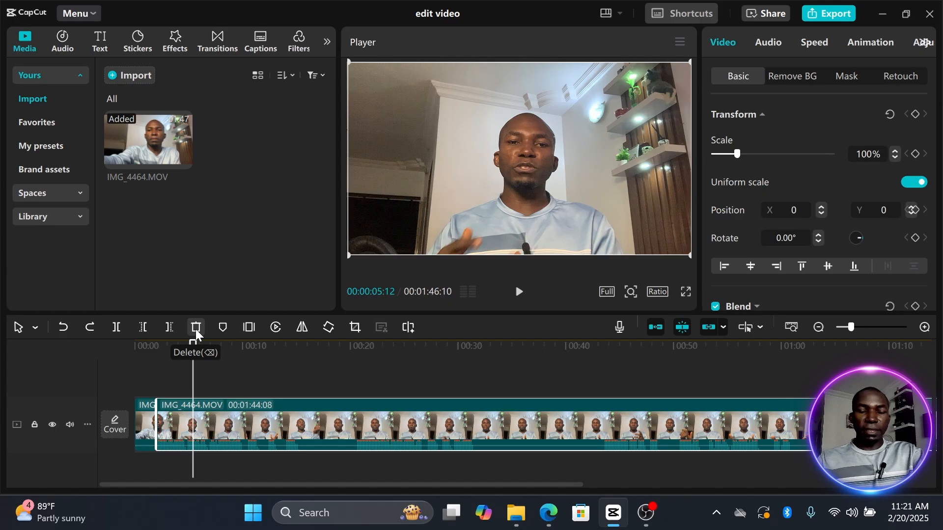
left_click(142, 418)
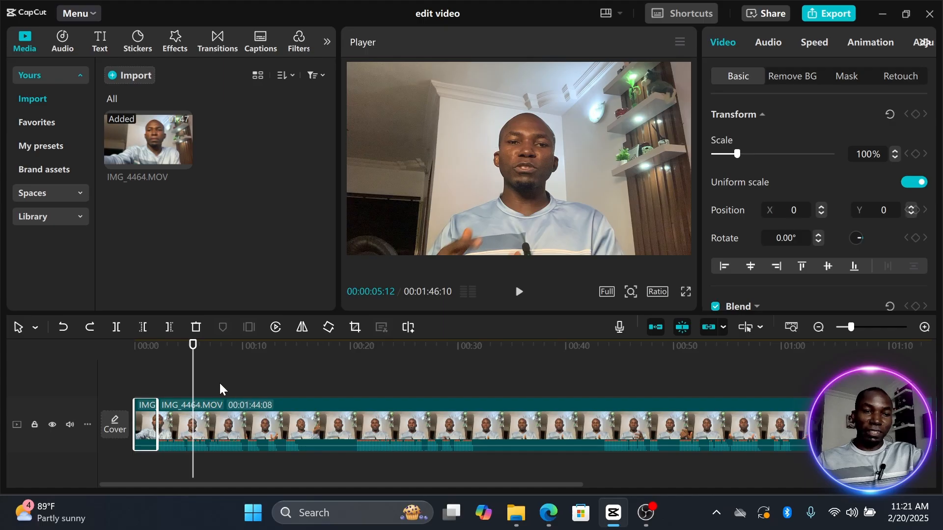
left_click(196, 327)
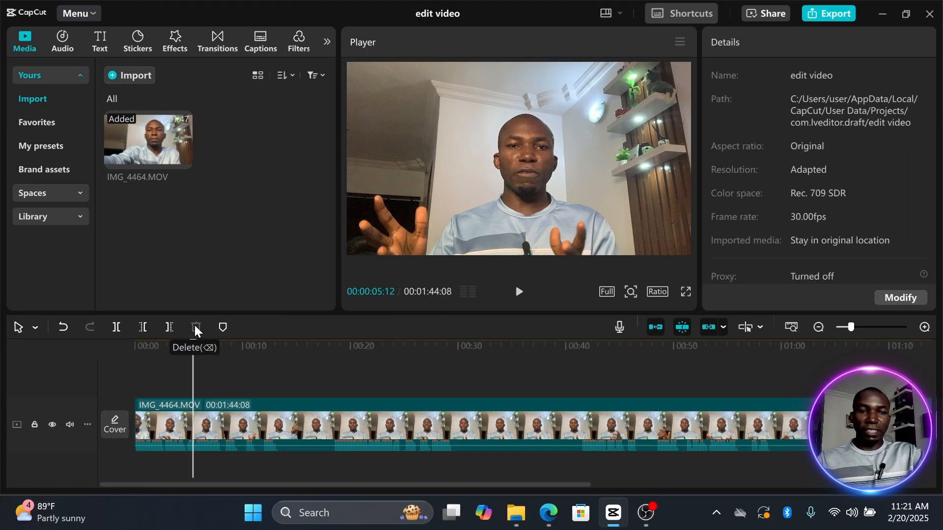
Select IMG_4464 and try a marker on it at 00:00:09:23.
left_click(239, 423)
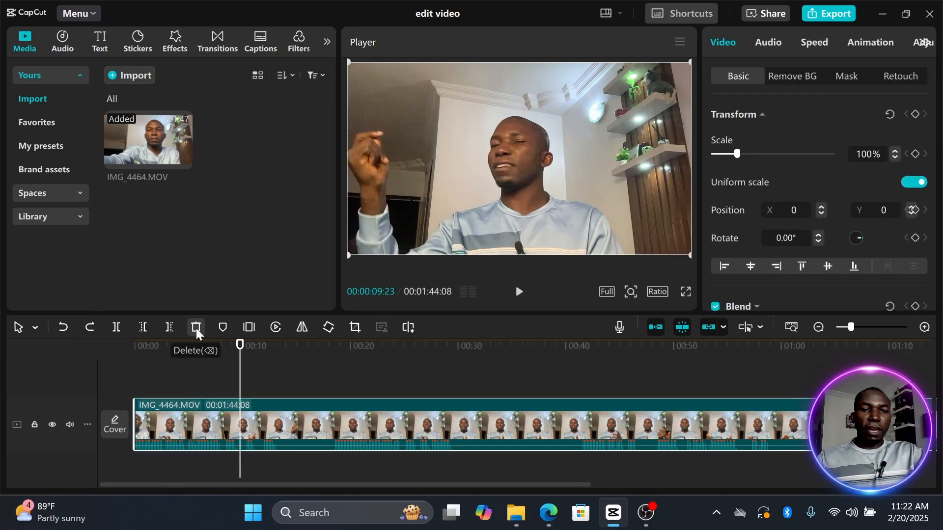
left_click(223, 327)
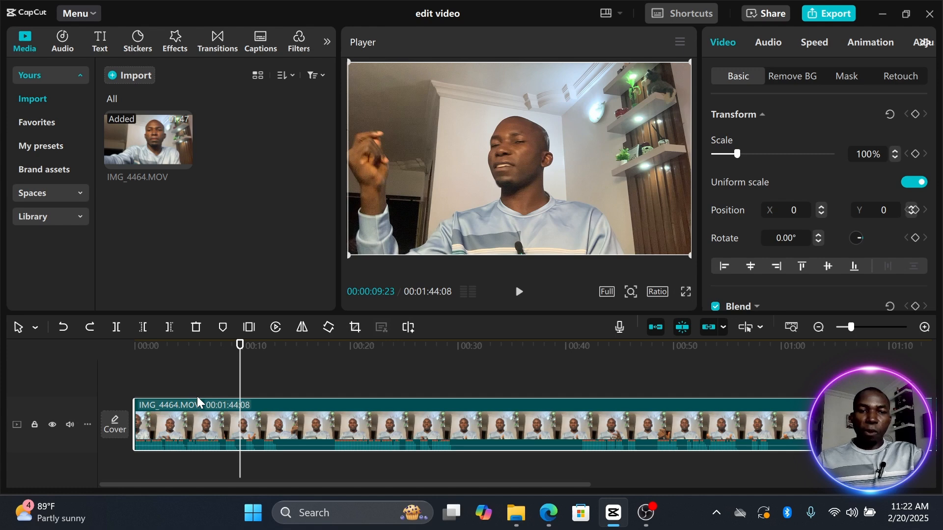
left_click(218, 397)
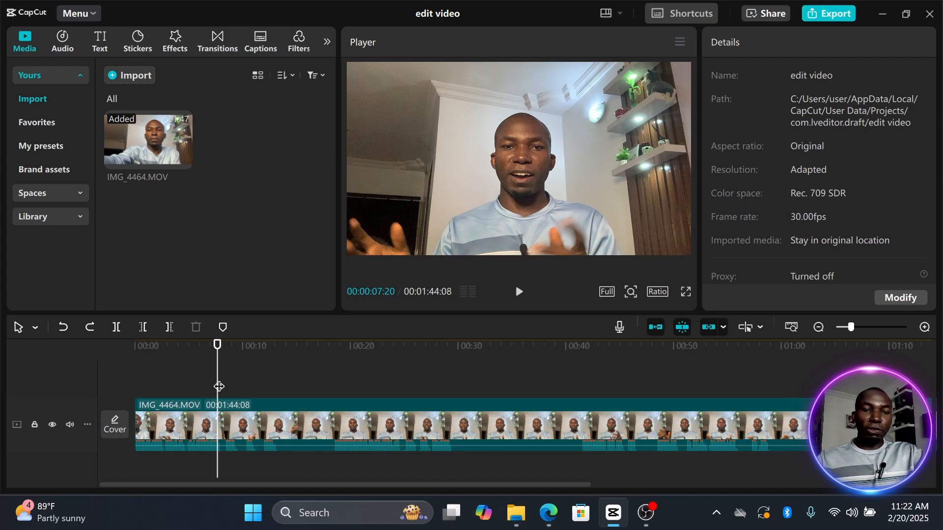
Add markers to IMG_4464 at 00:00:05:13 and 00:00:11:13, and remove both of them again.
left_click_drag(219, 386, 194, 387)
left_click(218, 408)
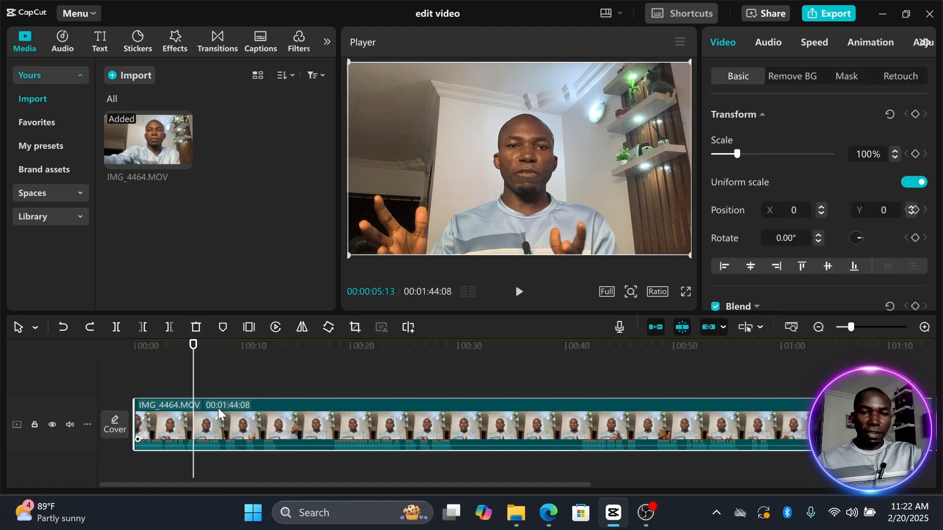
left_click(222, 327)
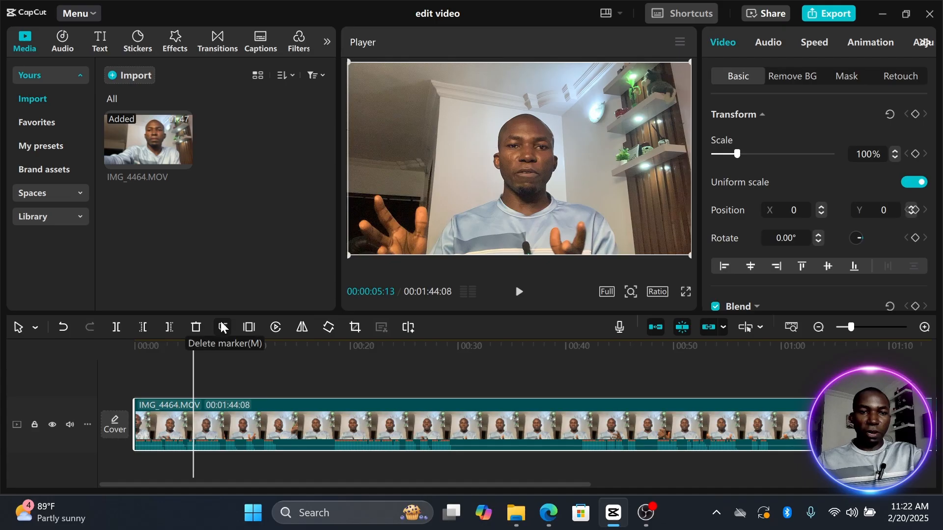
mouse_move(194, 361)
left_mouse_down()
mouse_move(268, 364)
mouse_move(258, 364)
left_mouse_up()
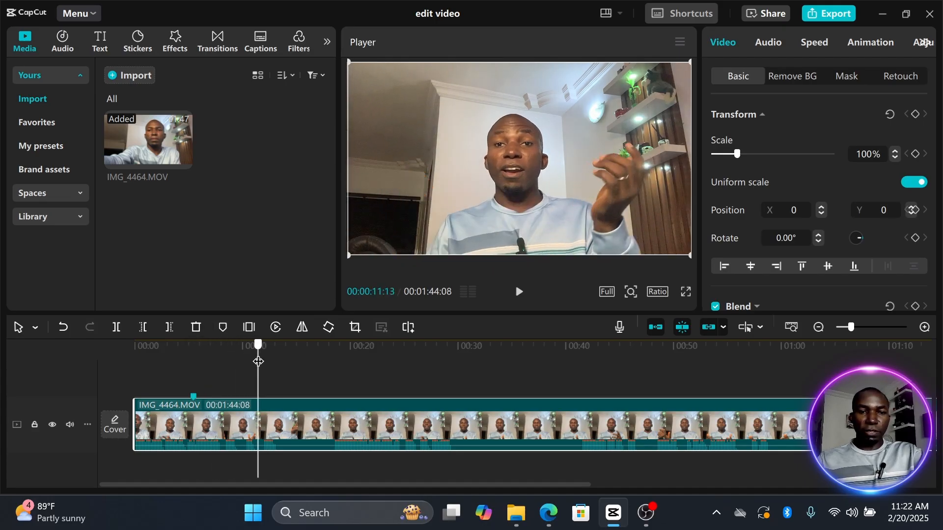
left_click(224, 327)
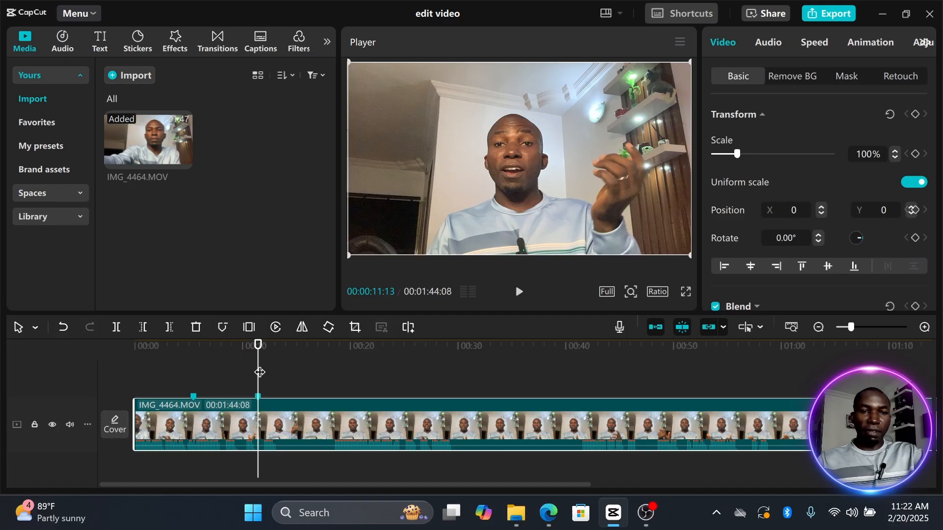
left_click(223, 328)
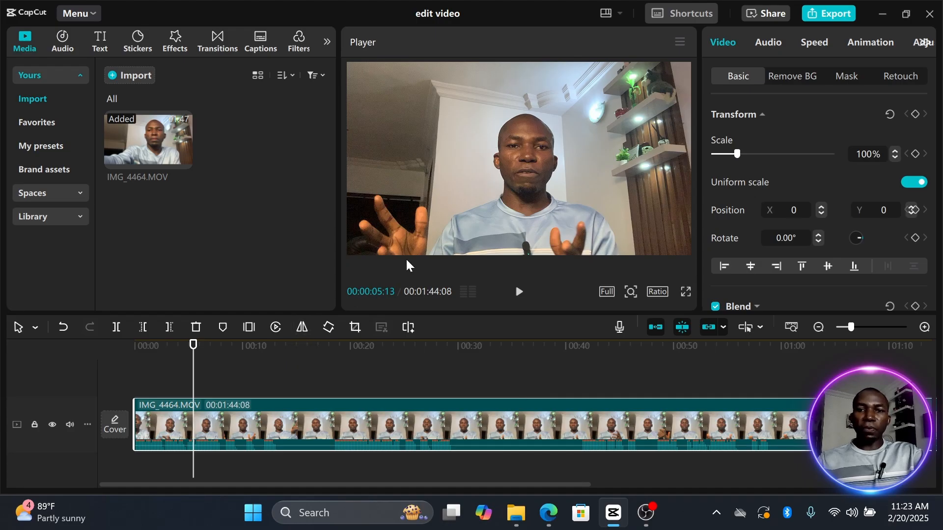
Mirror the IMG_4464 picture horizontally and flip it back to its original orientation.
left_click(302, 330)
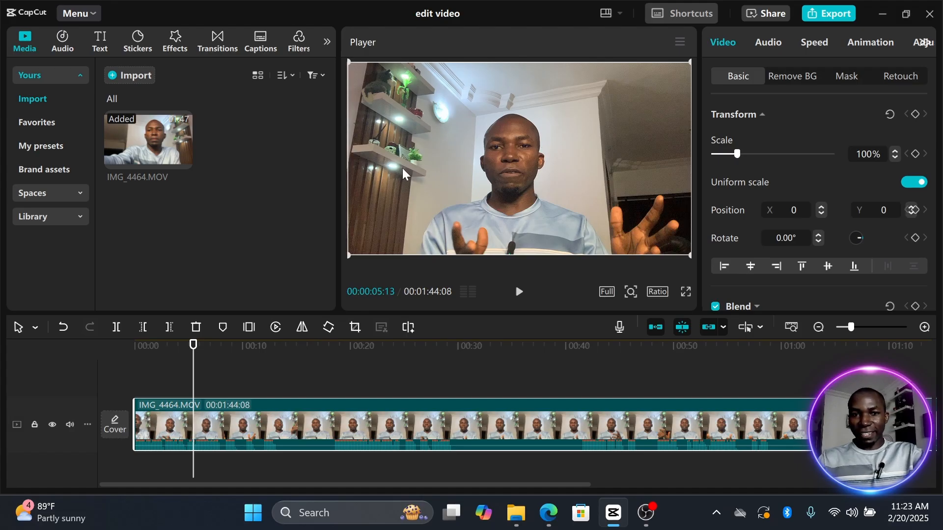
left_click(303, 327)
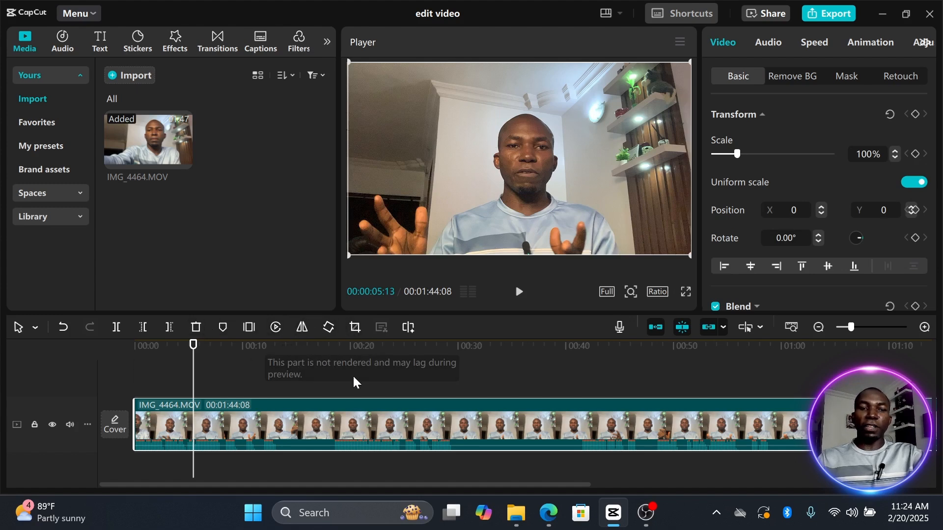
Split IMG_4464 at 00:00:18:13 and try to move the second part away from the first.
left_click(333, 362)
key("ctrl+b")
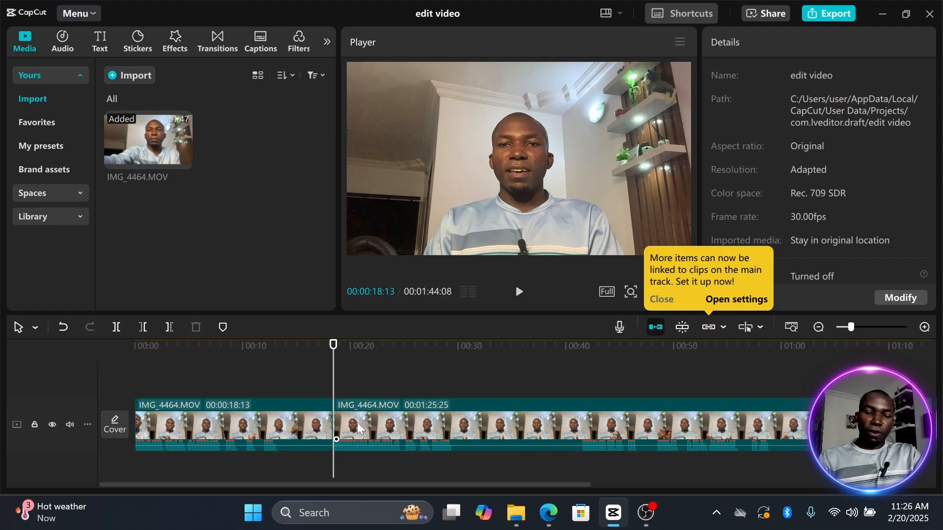
left_click_drag(357, 422, 576, 426)
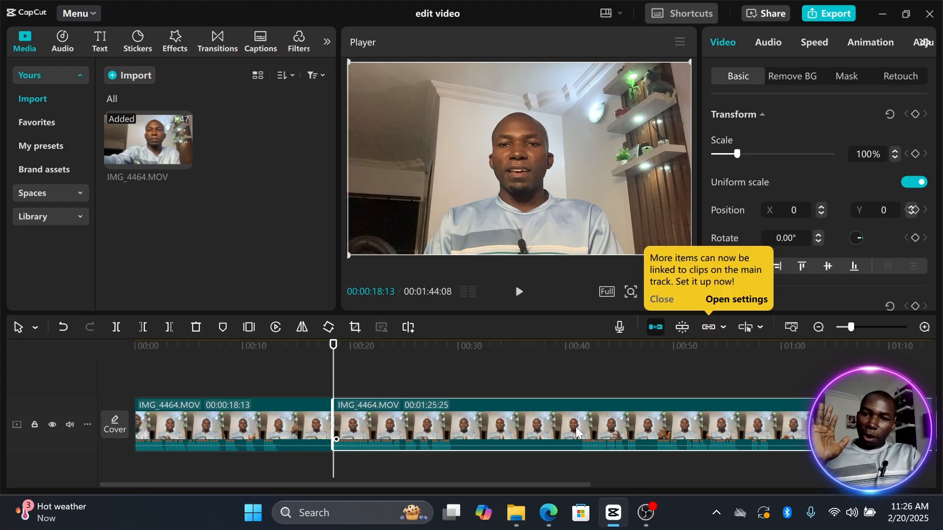
left_click_drag(366, 424, 470, 426)
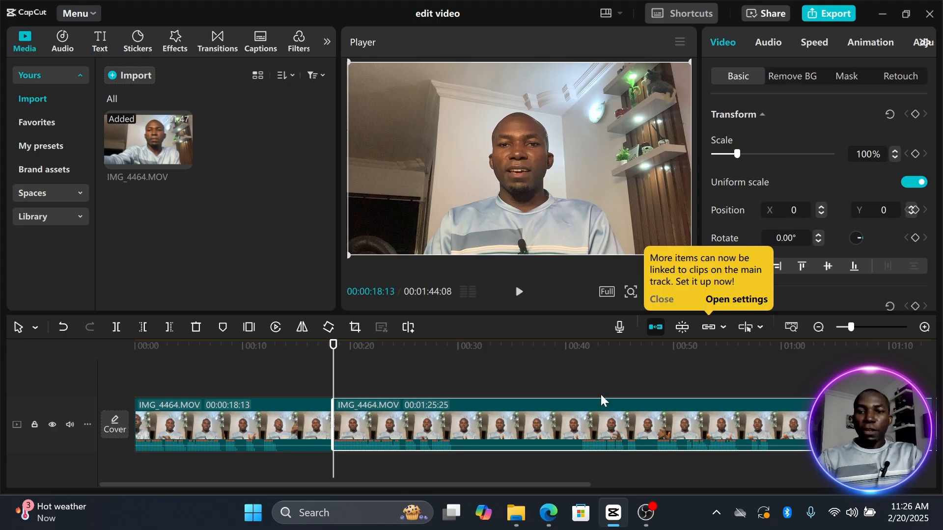
Turn off the main track magnet and move the second clip to start at about 00:00:30.
left_click(657, 327)
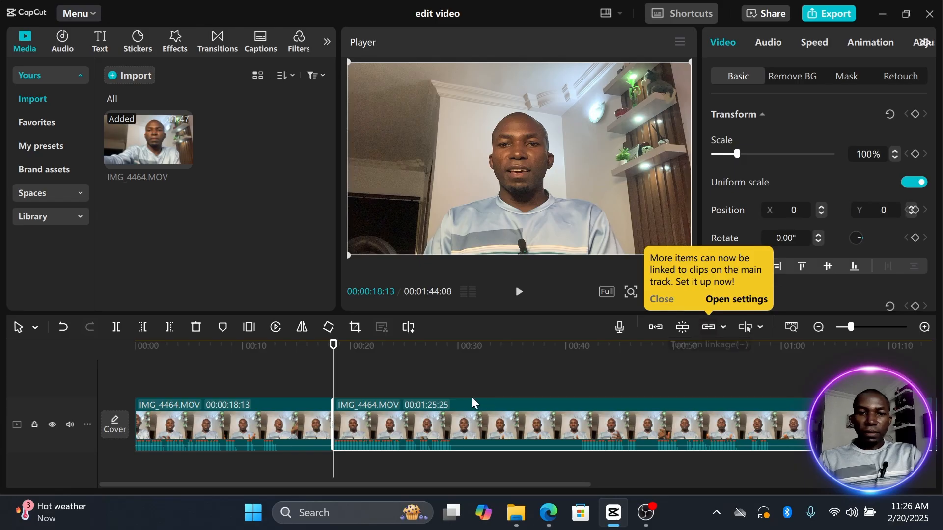
left_click_drag(372, 419, 457, 417)
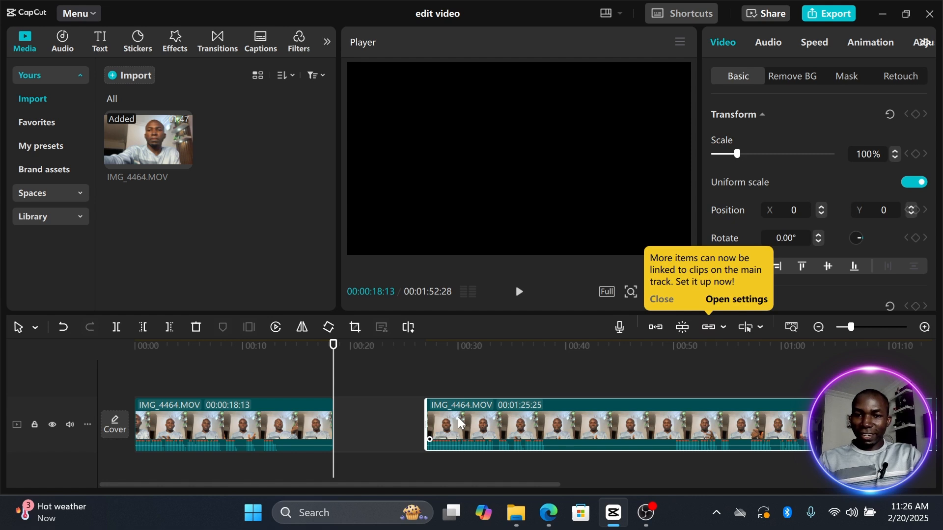
left_click_drag(464, 416, 498, 415)
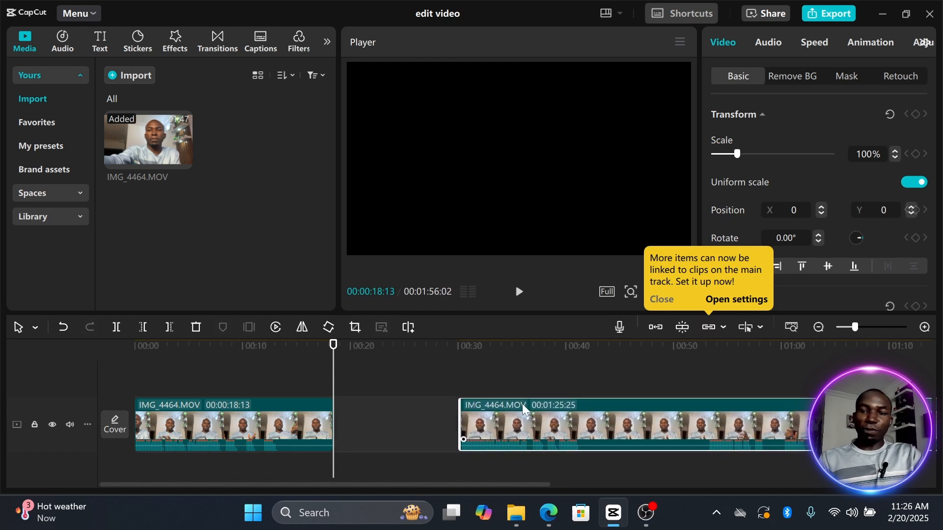
Move the second clip back near the first, shift it to start at about 00:00:22, and turn the main track magnet on.
left_click(656, 328)
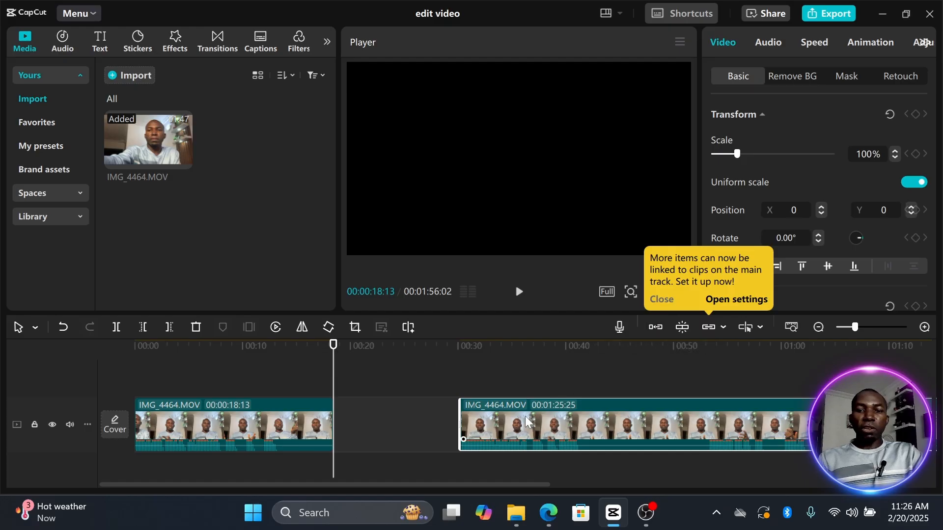
left_click_drag(525, 416, 403, 415)
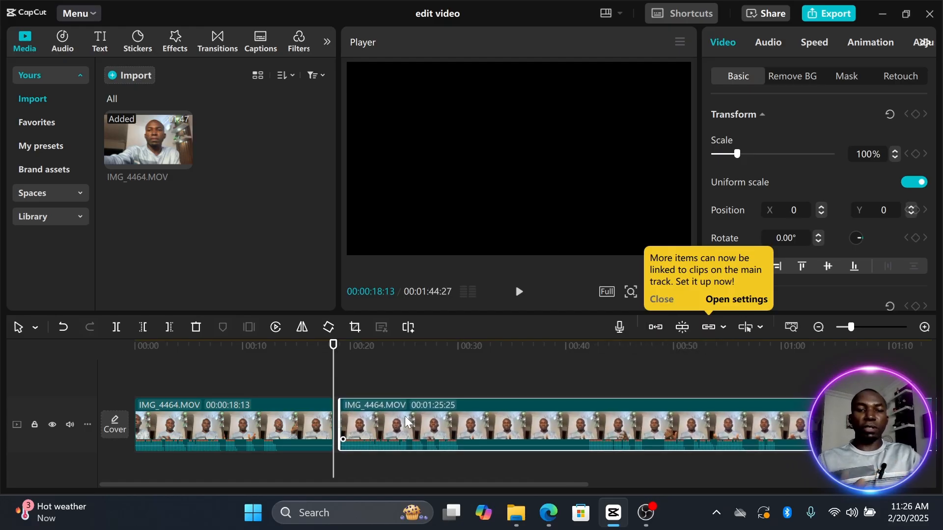
left_click_drag(405, 420, 442, 426)
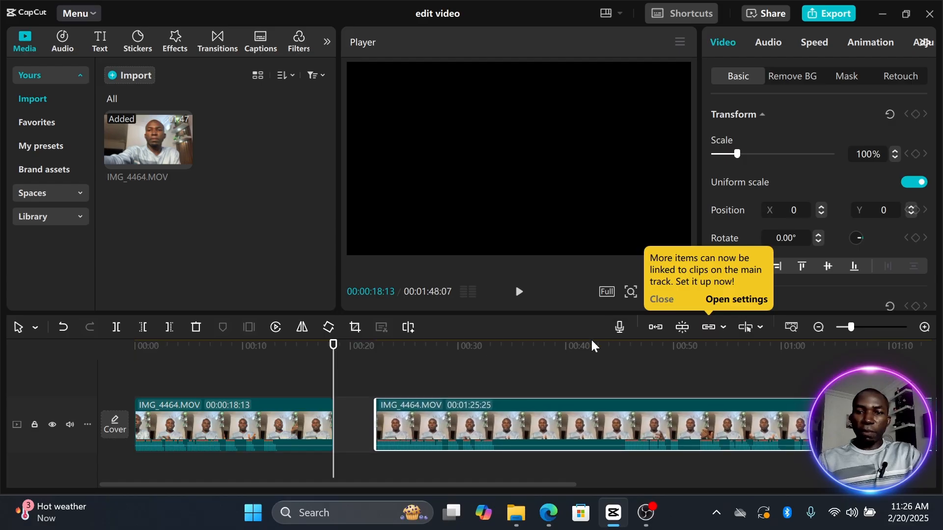
left_click(655, 327)
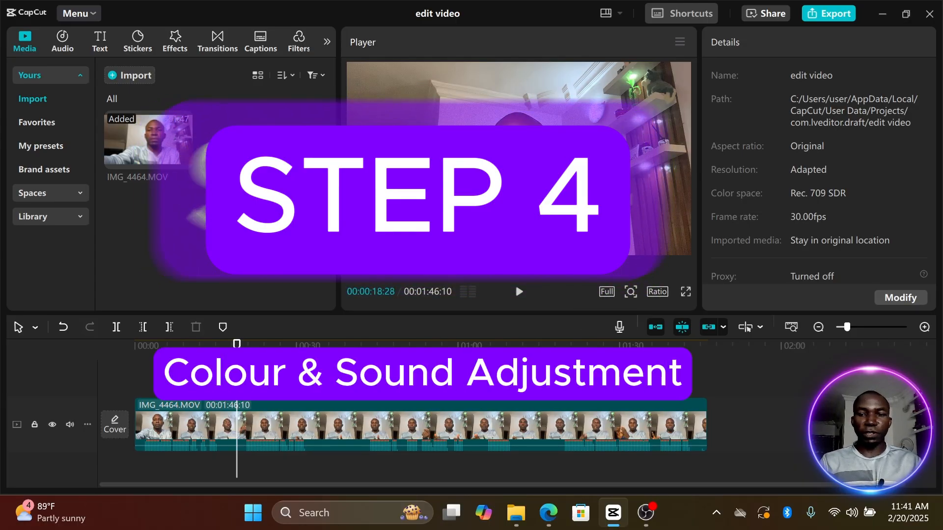
Select the full IMG_4464 clip and open its audio settings.
left_click(360, 419)
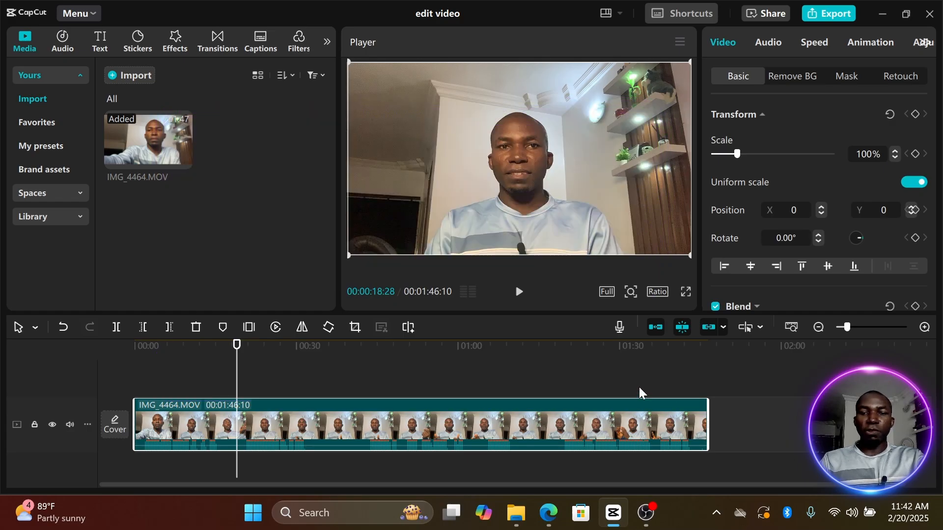
left_click(753, 427)
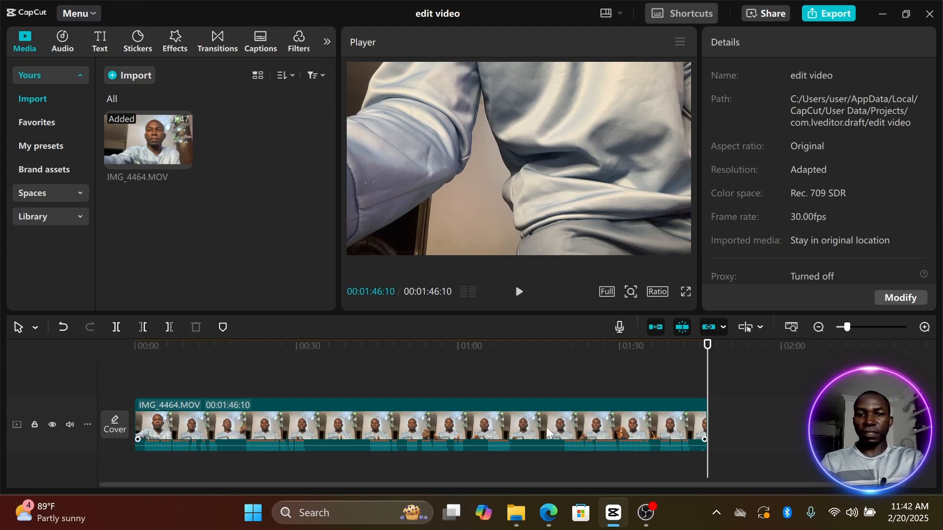
left_click(509, 427)
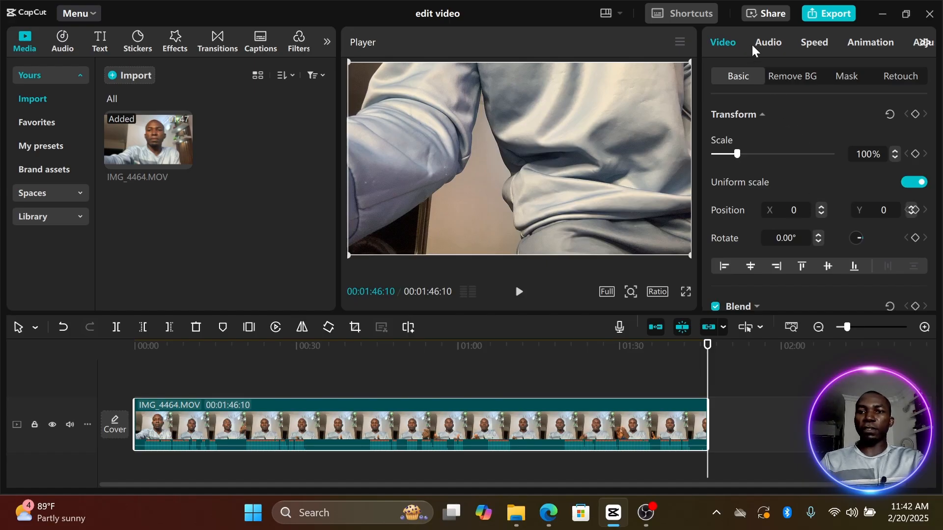
left_click(764, 42)
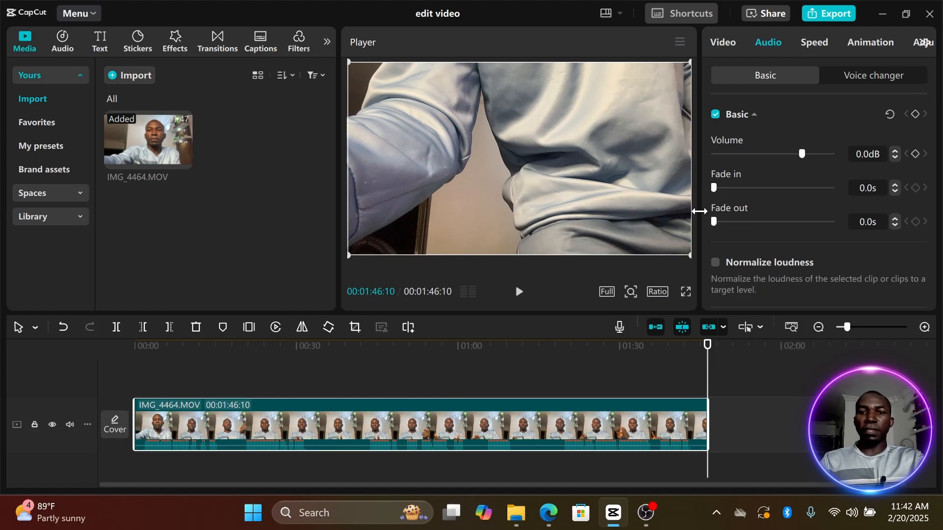
Play IMG_4464 from 00:00:27:06 to about 00:00:29:14 with its audio settings open to judge the volume.
left_click(281, 372)
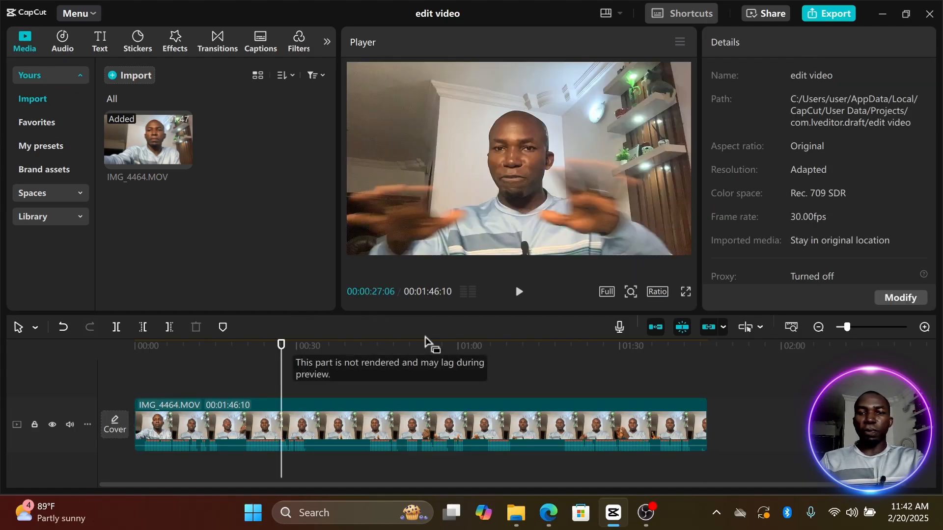
left_click(499, 420)
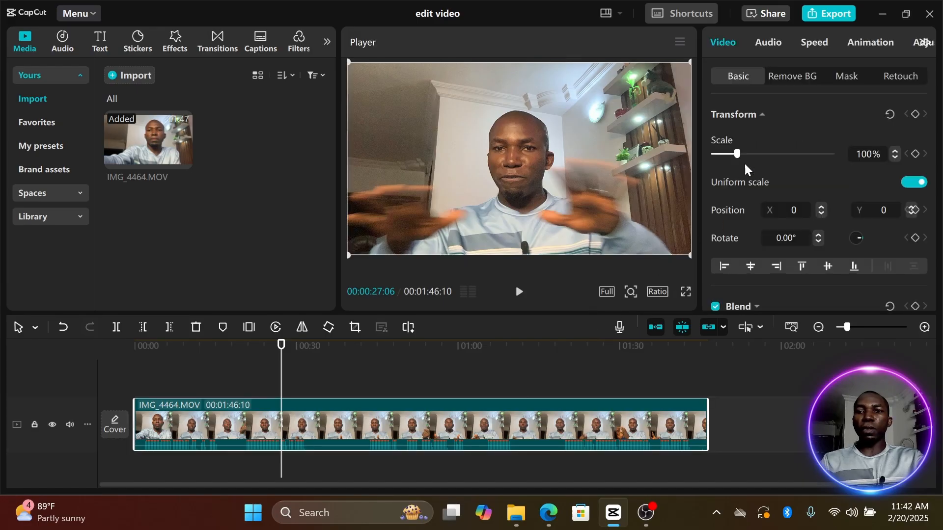
left_click(772, 43)
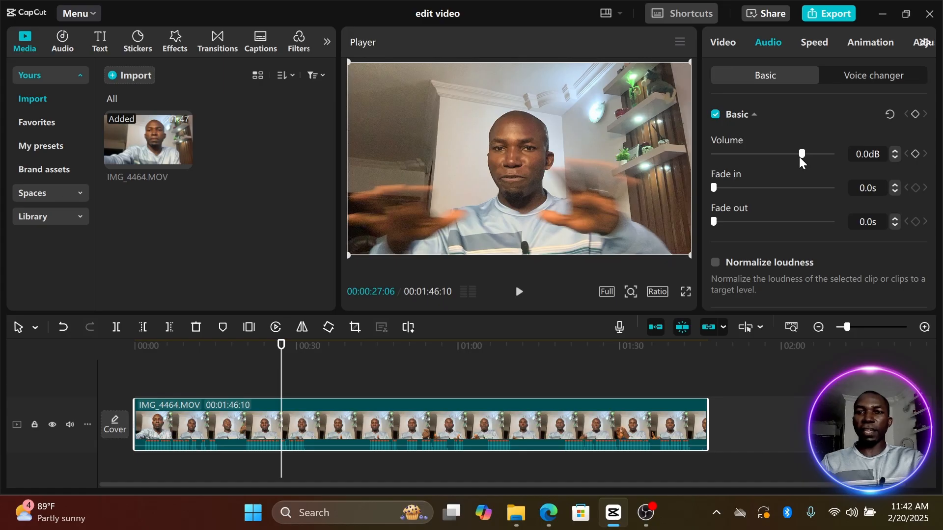
left_click(518, 293)
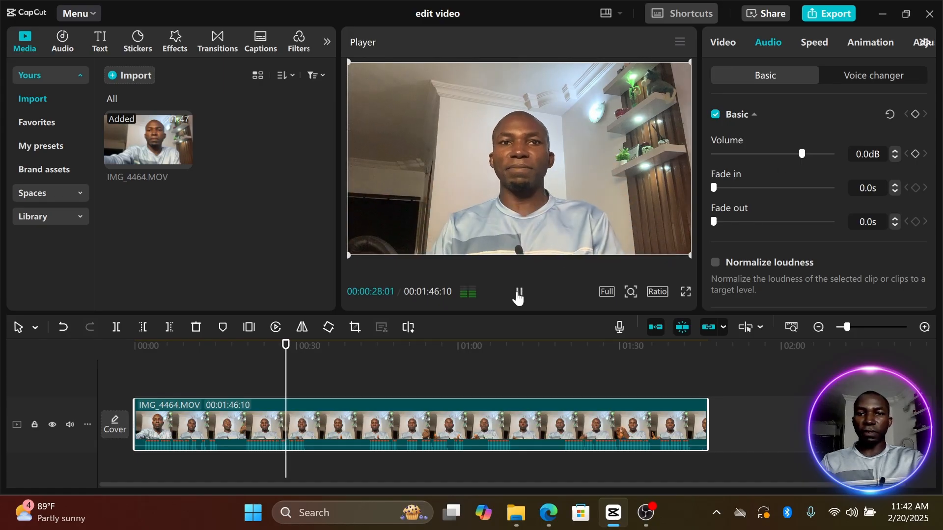
left_click(518, 294)
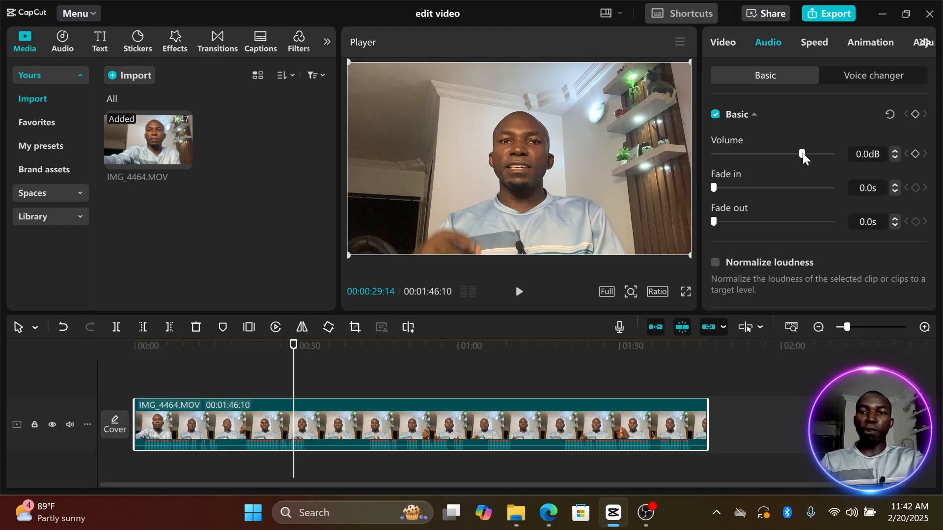
Lower the volume of IMG_4464 to -28.5 dB and play it to about 00:00:32:02 to hear the change.
left_click_drag(802, 153, 757, 153)
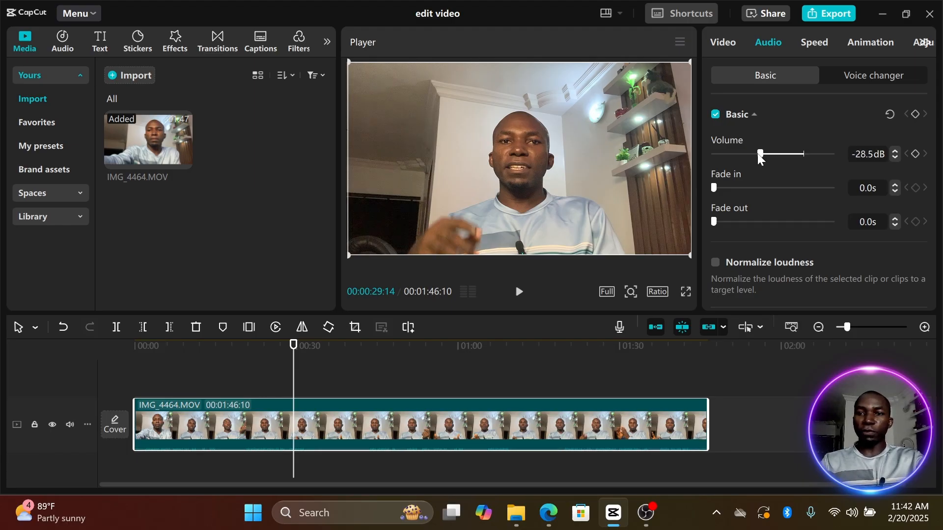
left_click(519, 291)
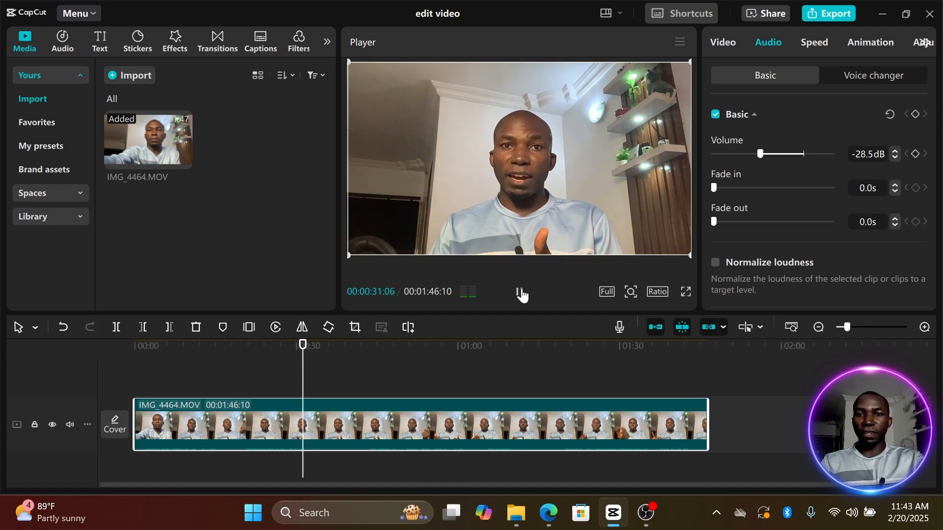
left_click(520, 291)
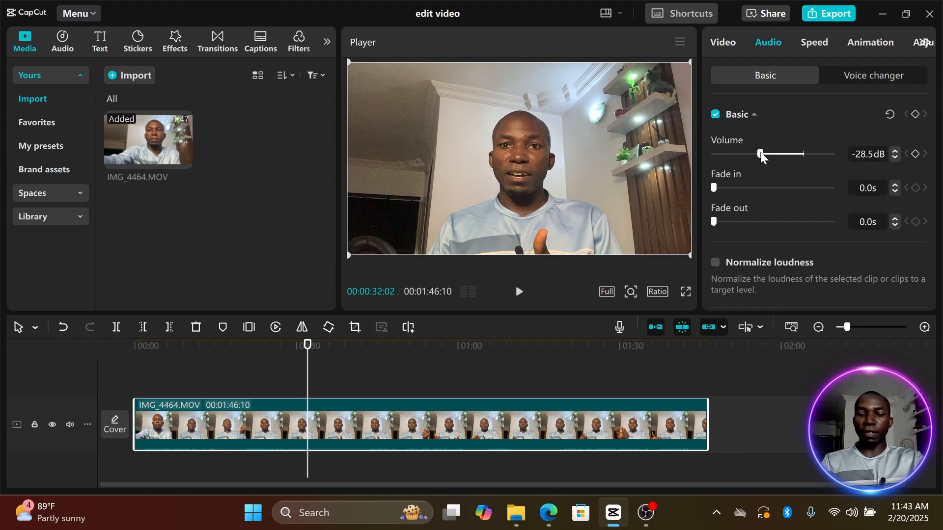
Raise the volume of IMG_4464 to 18.5 dB and play the clip past 00:00:51:13 to hear the change.
left_click_drag(761, 156, 826, 159)
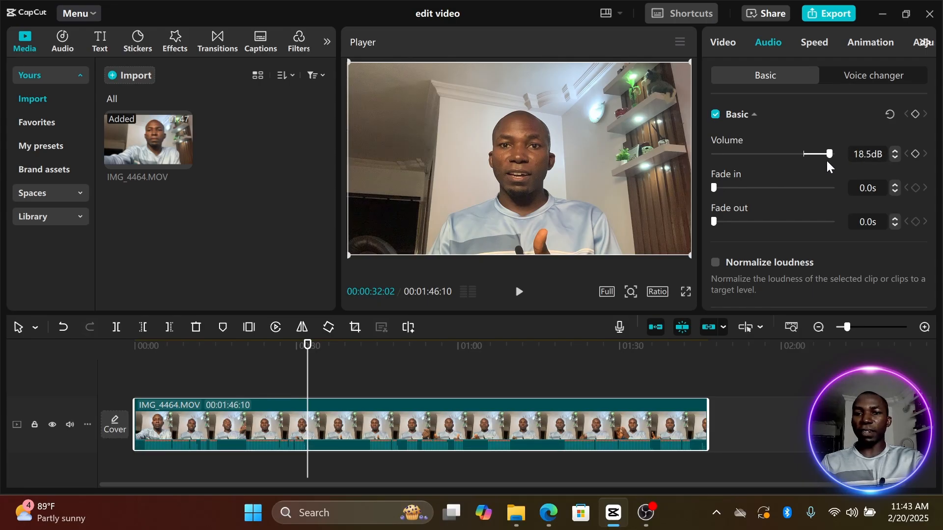
left_click(519, 291)
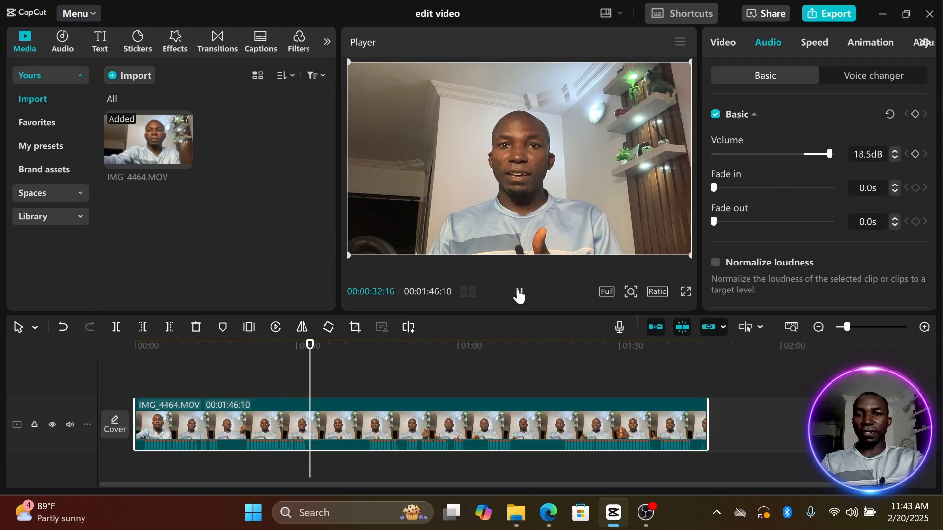
left_click(392, 383)
left_click(519, 294)
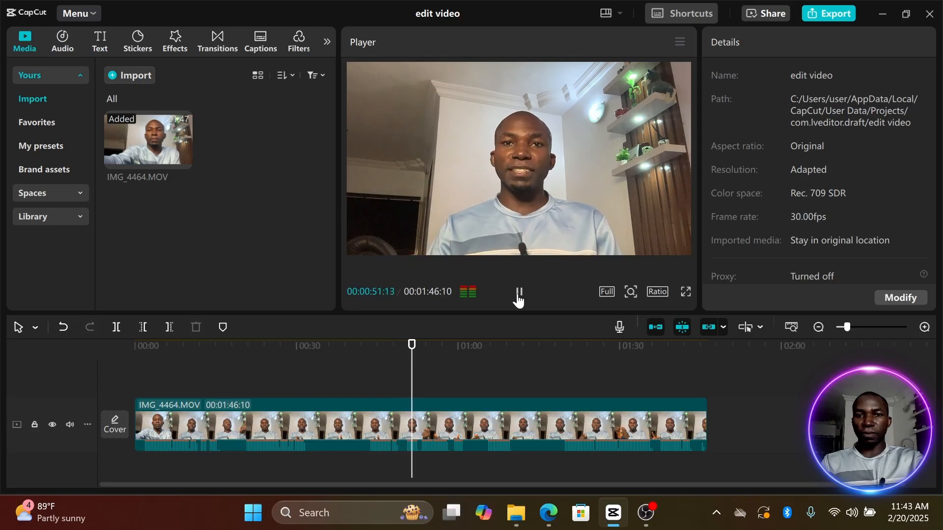
Reselect IMG_4464 and set its volume to 0.0 dB.
left_click(487, 435)
left_click(487, 435)
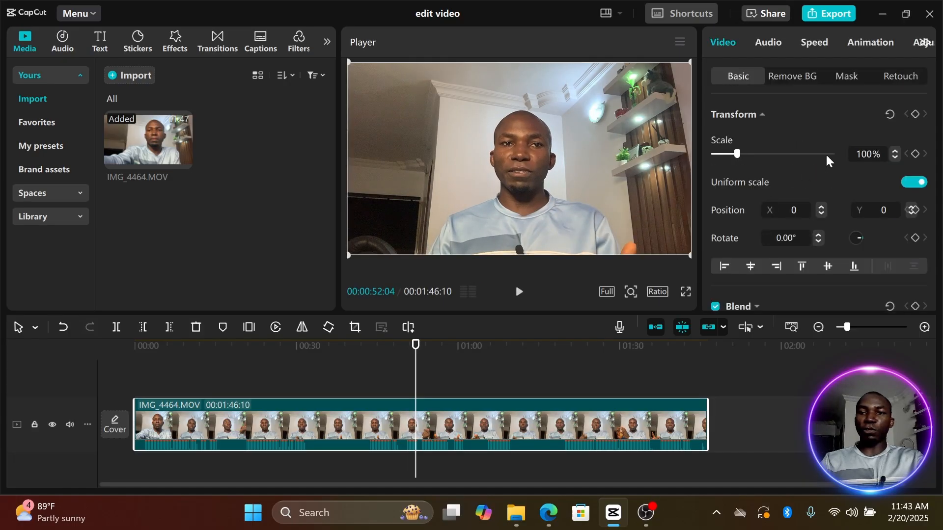
left_click(768, 36)
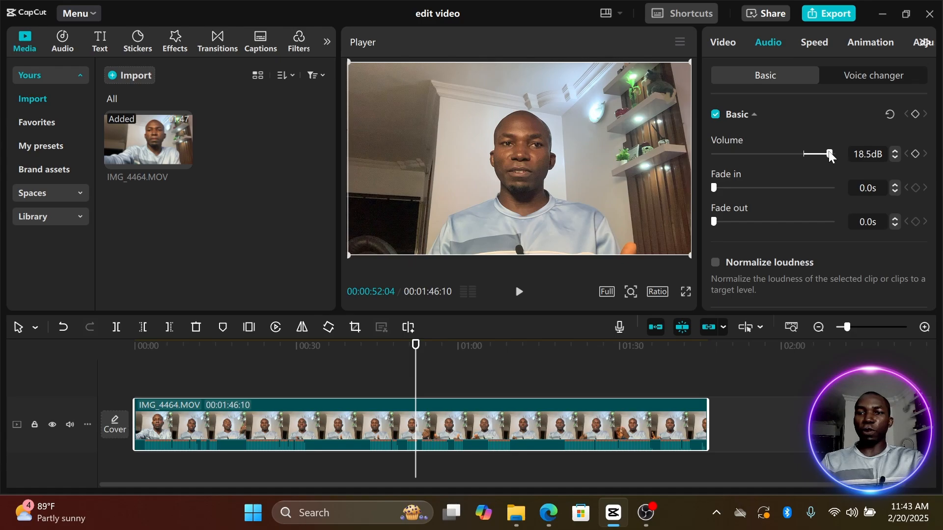
left_click_drag(830, 154, 803, 154)
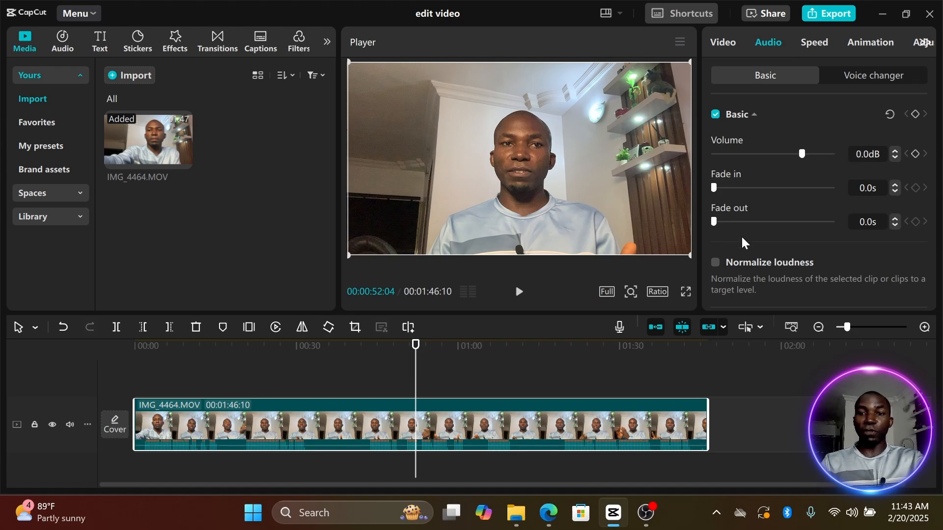
Turn on Reduce noise for IMG_4464 and play from 00:00:52:04 to 00:00:55:02 to hear it.
scroll(742, 240, "down", 2)
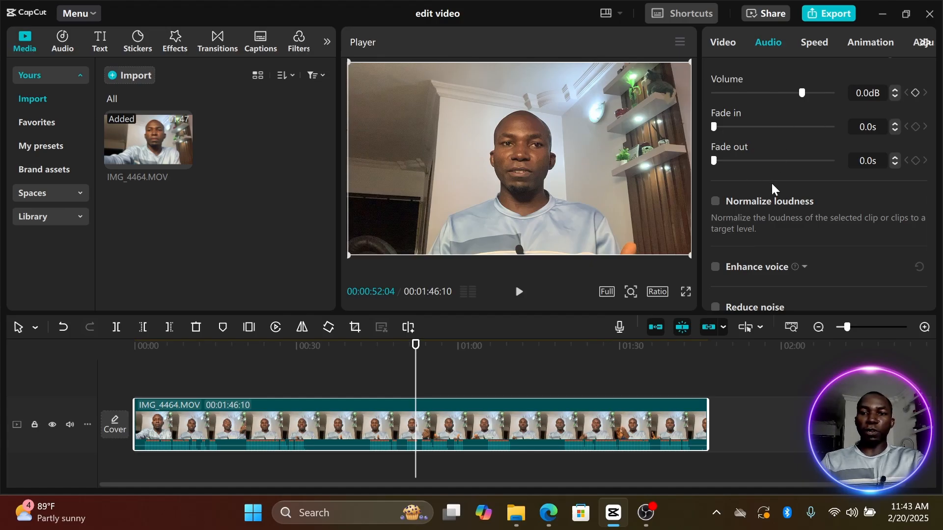
scroll(814, 167, "down", 3)
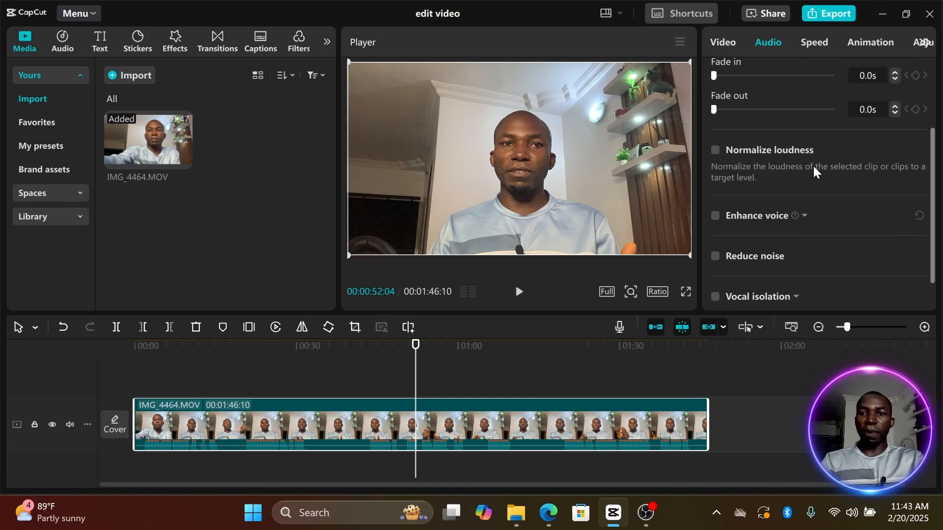
scroll(814, 168, "down", 1)
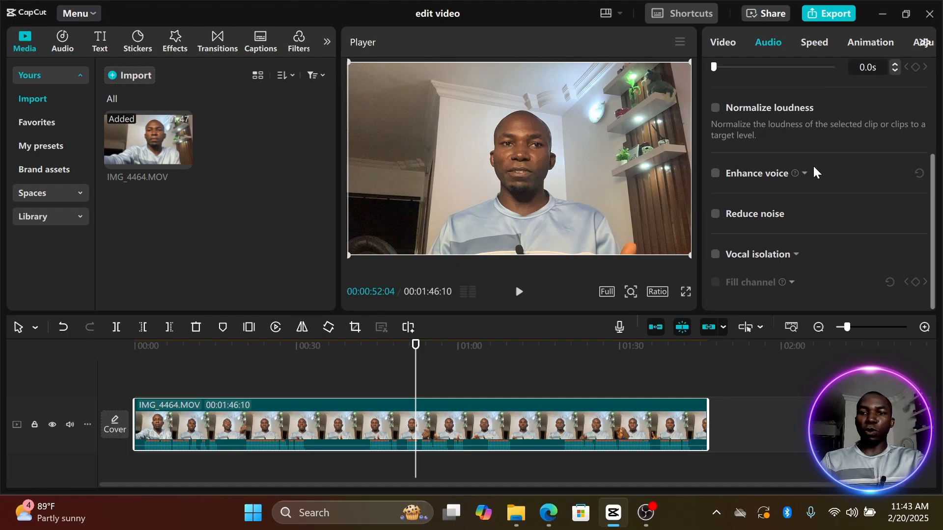
scroll(814, 168, "up", 1)
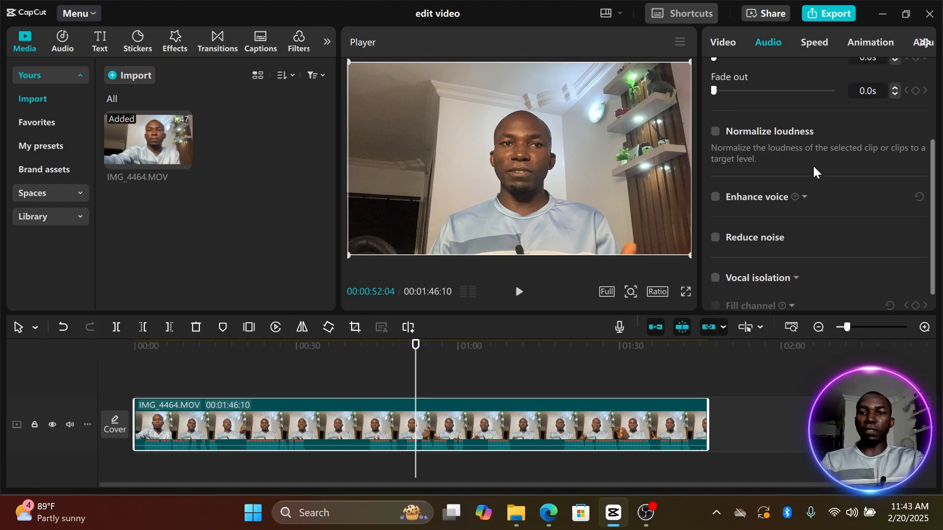
left_click(715, 238)
left_click(519, 292)
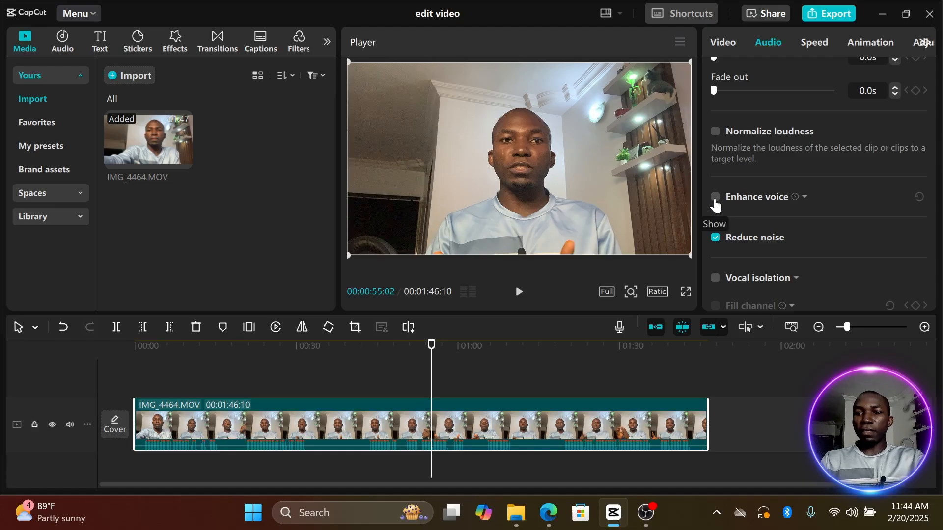
Turn on Enhance voice for IMG_4464 at intensity 75 and play the clip to 00:00:57:00.
left_click(805, 198)
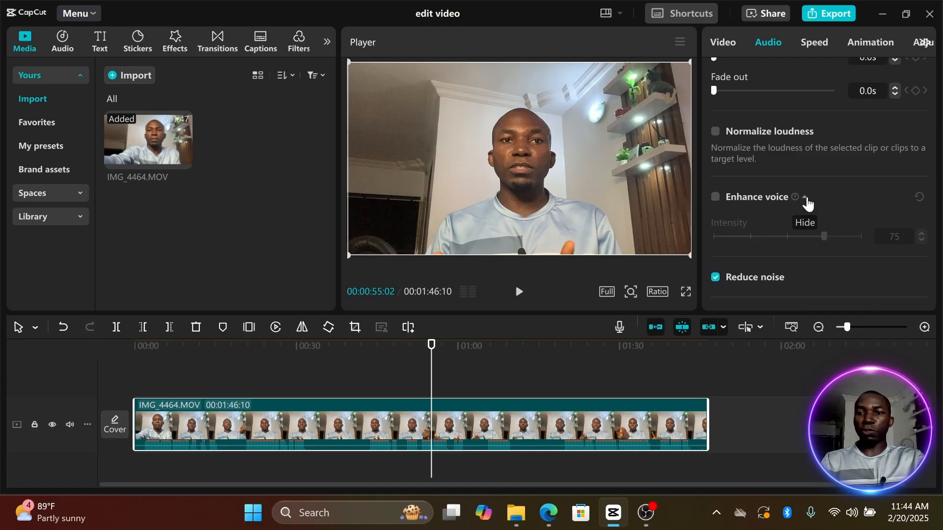
left_click(716, 197)
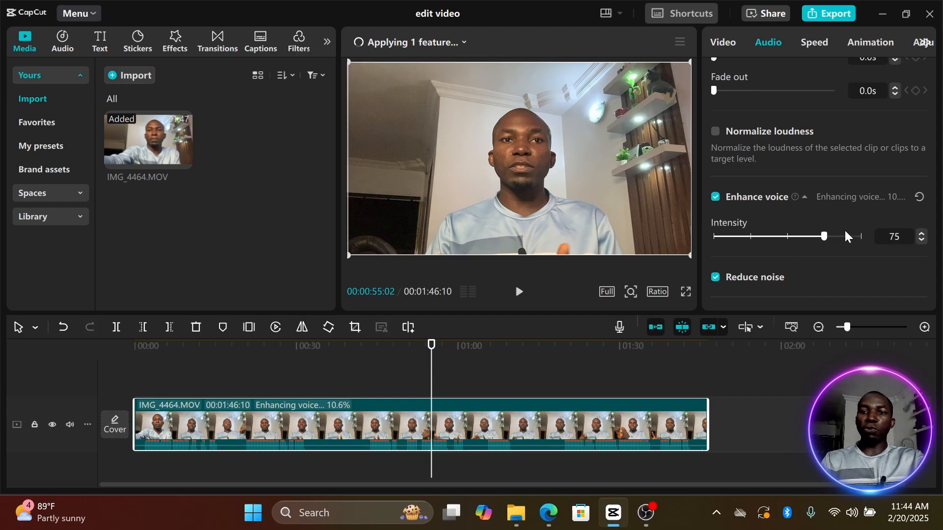
left_click(523, 298)
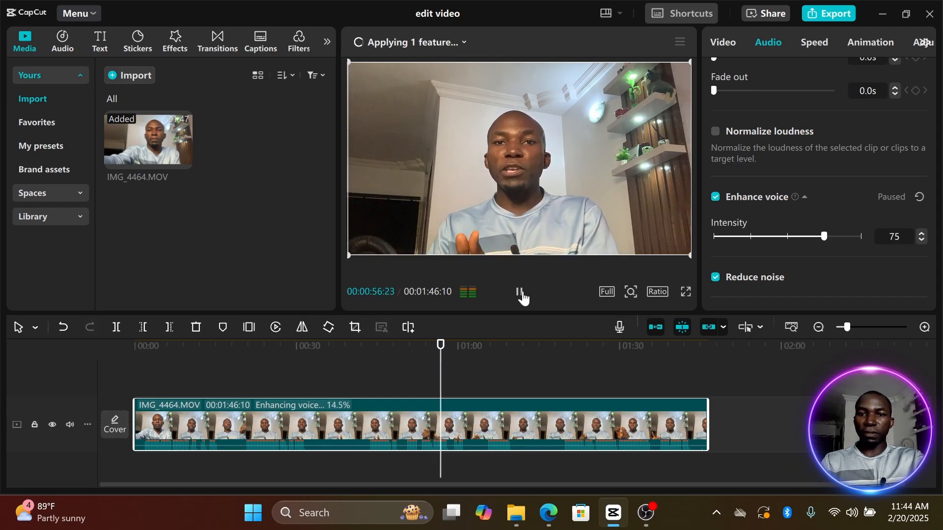
left_click(523, 298)
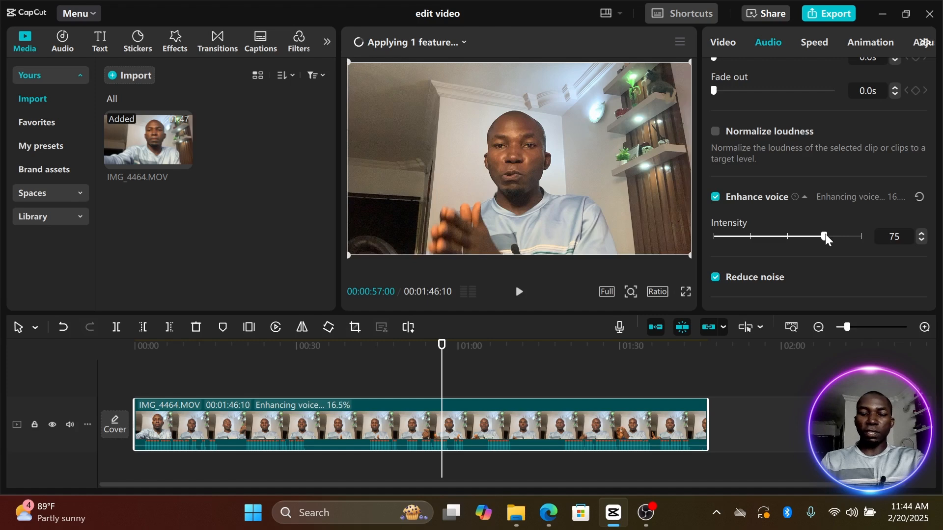
Lower the Enhance voice intensity to 0 and play the clip to 00:01:01:22 to compare the sound.
left_click_drag(824, 236, 612, 256)
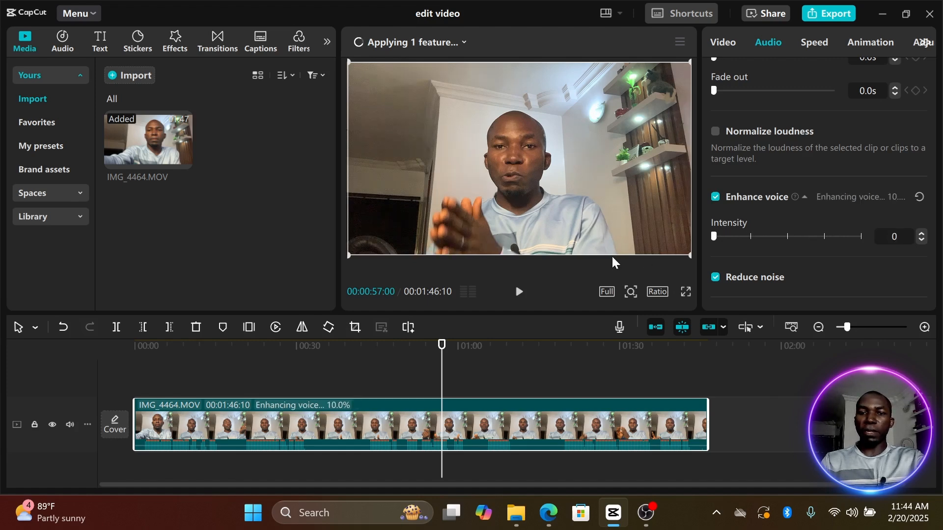
left_click(518, 293)
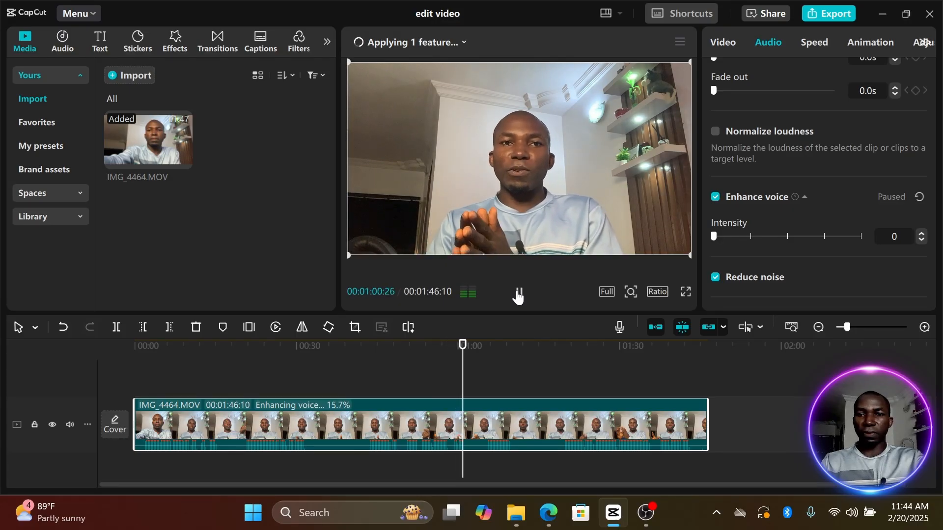
left_click(517, 293)
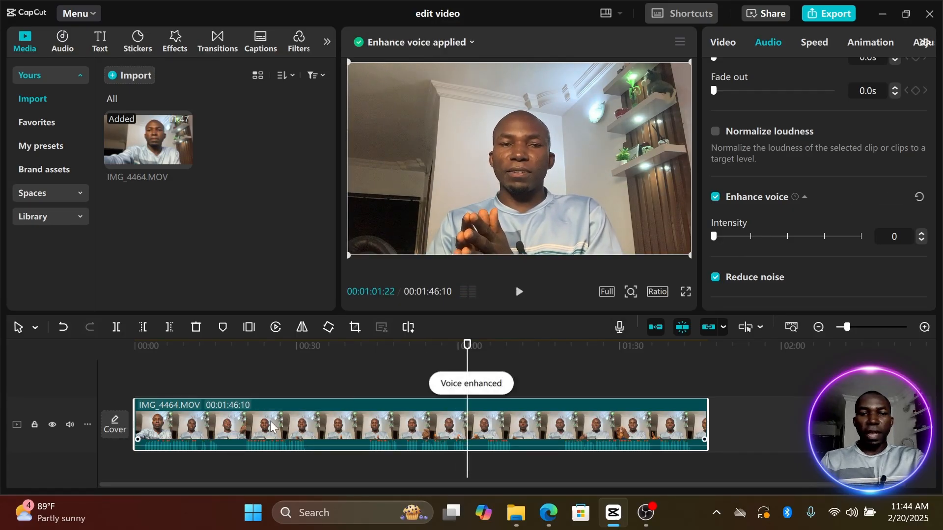
Return to an earlier part of IMG_4464 and play it from 00:00:21:28 to about 00:00:23:21 to judge the enhanced voice.
left_click(264, 382)
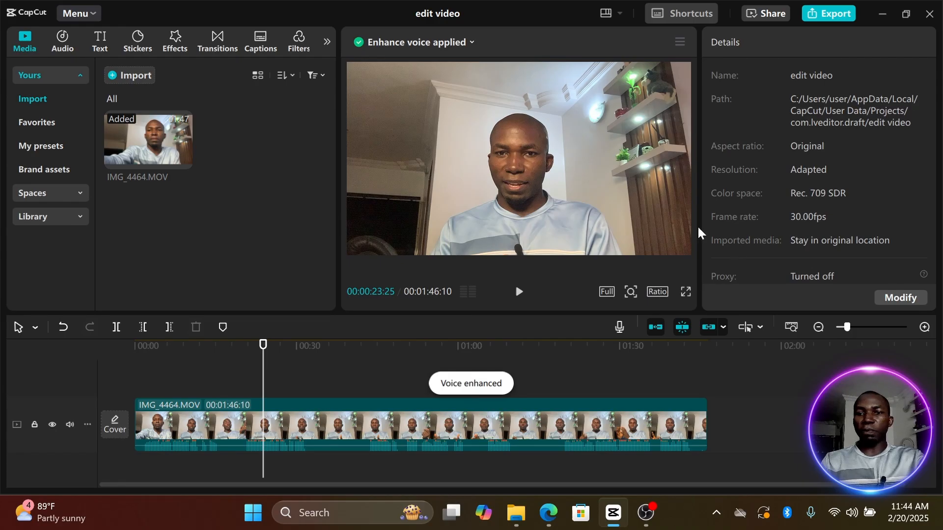
left_click(406, 437)
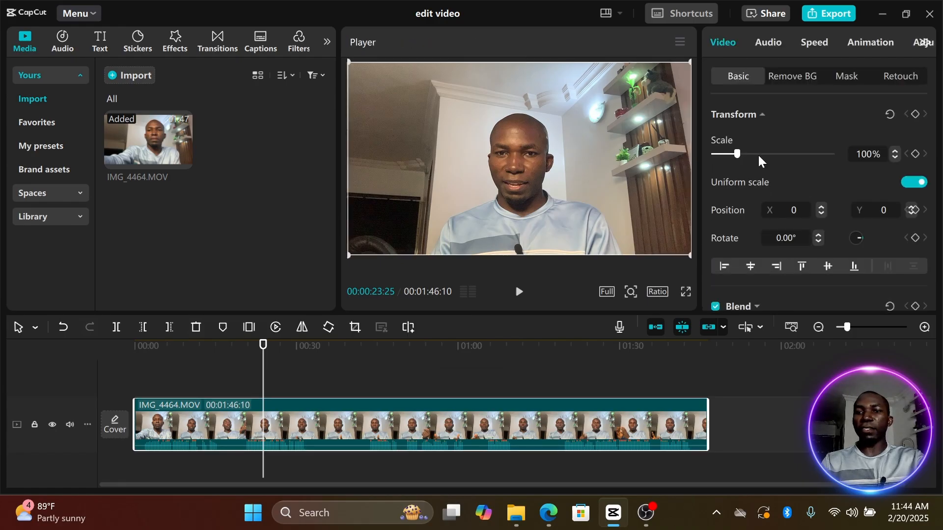
left_click(769, 43)
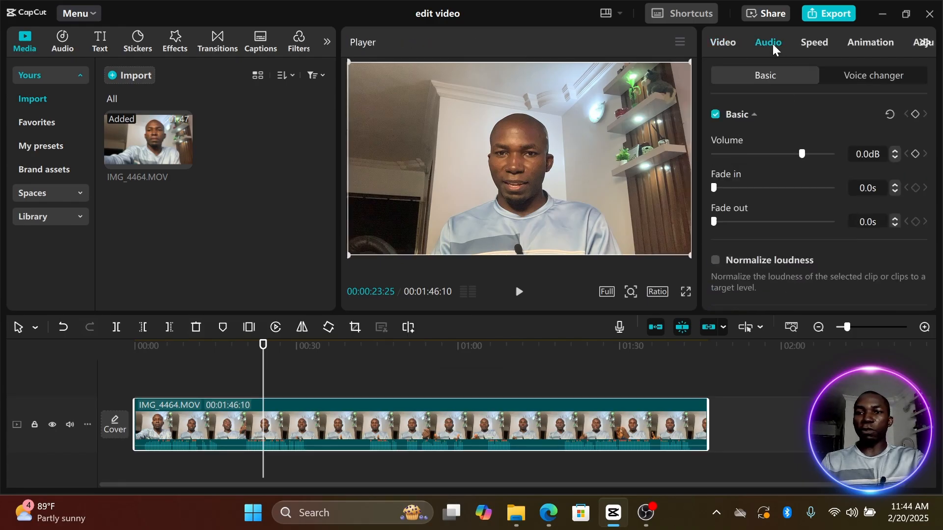
scroll(767, 214, "down", 3)
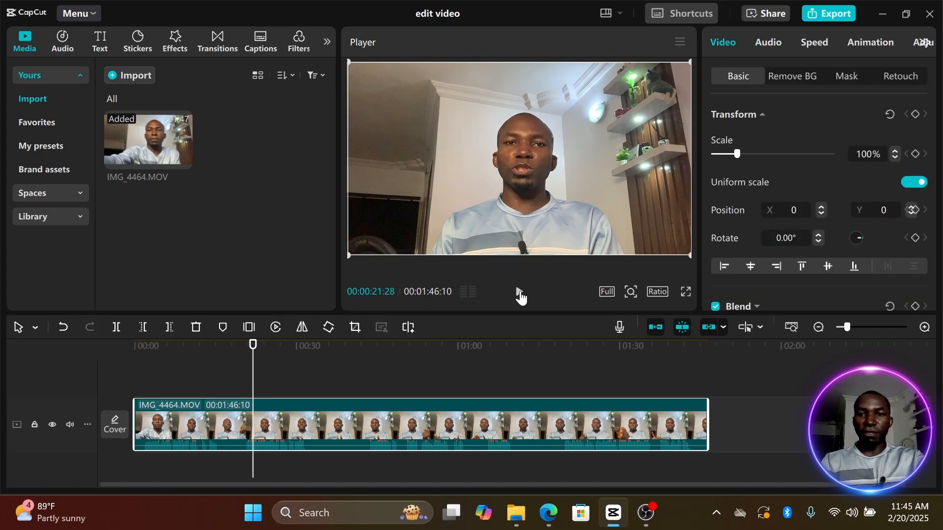
left_click(521, 297)
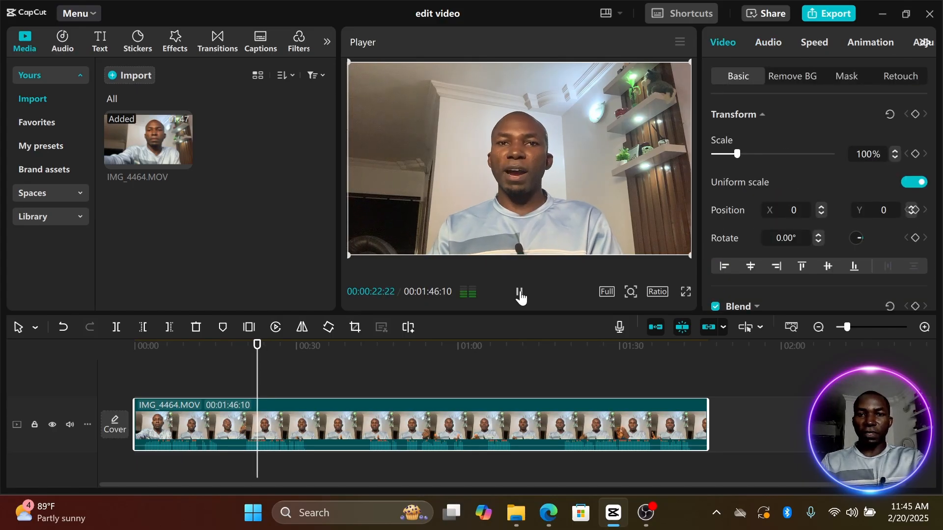
Raise the Enhance voice intensity to 100, play IMG_4464 to 00:00:25:23 to judge it, and reduce the intensity slightly.
left_click(778, 45)
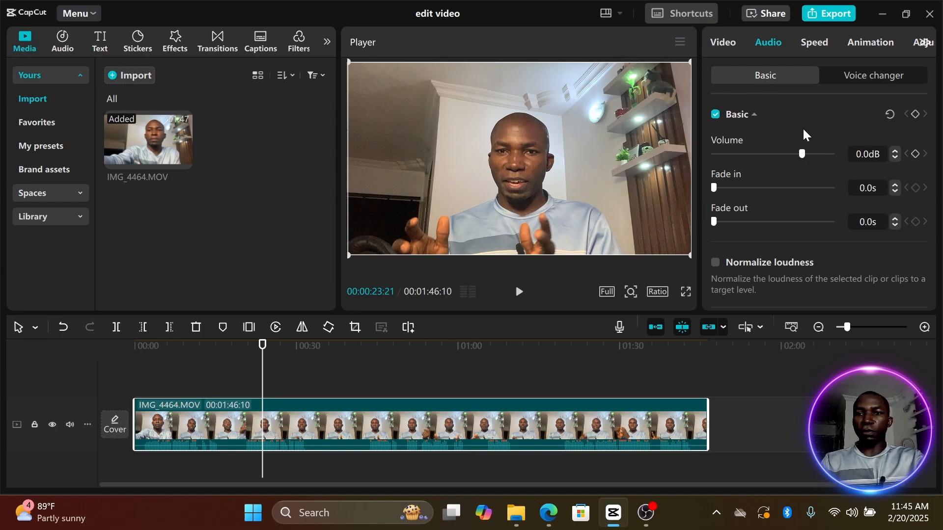
scroll(798, 170, "down", 5)
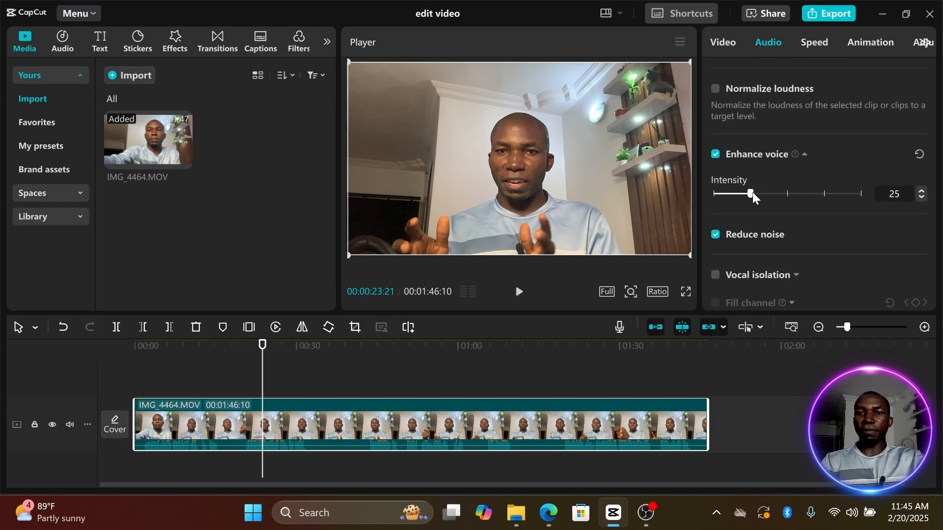
left_click_drag(751, 193, 864, 193)
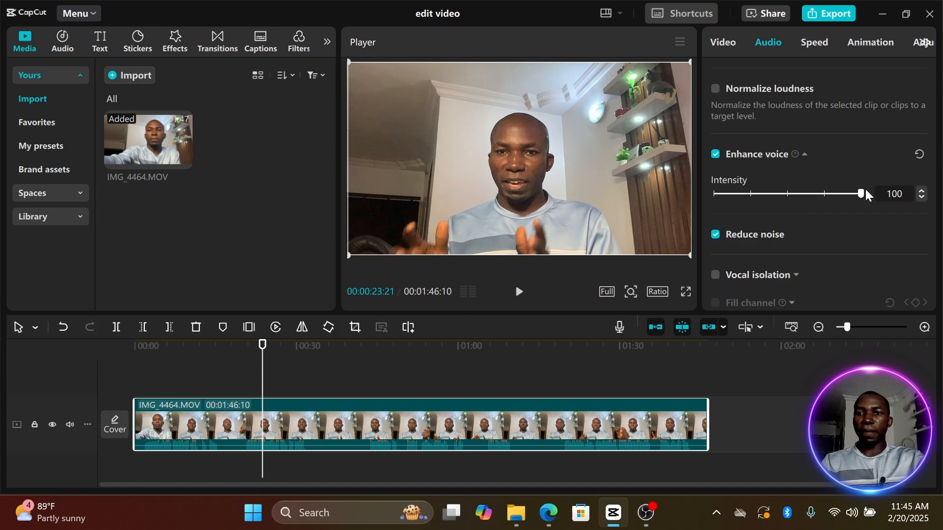
left_click(519, 292)
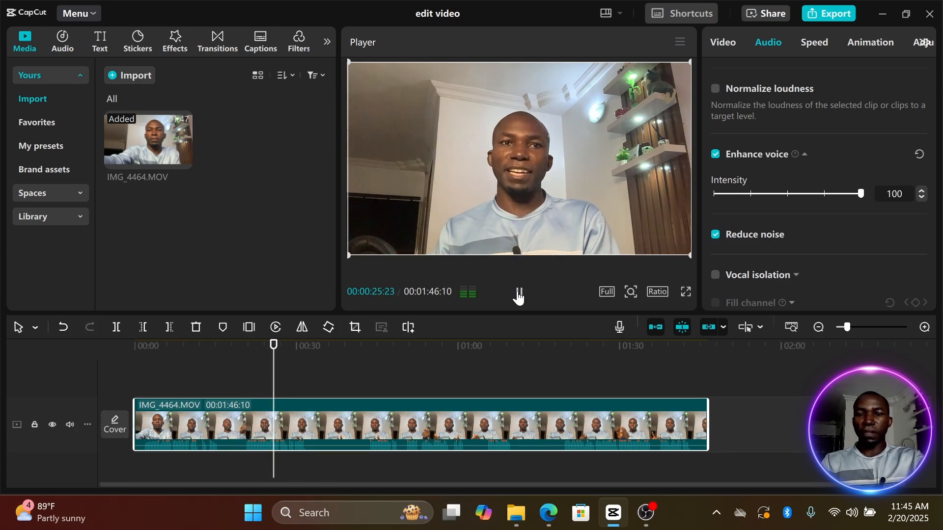
left_click(519, 293)
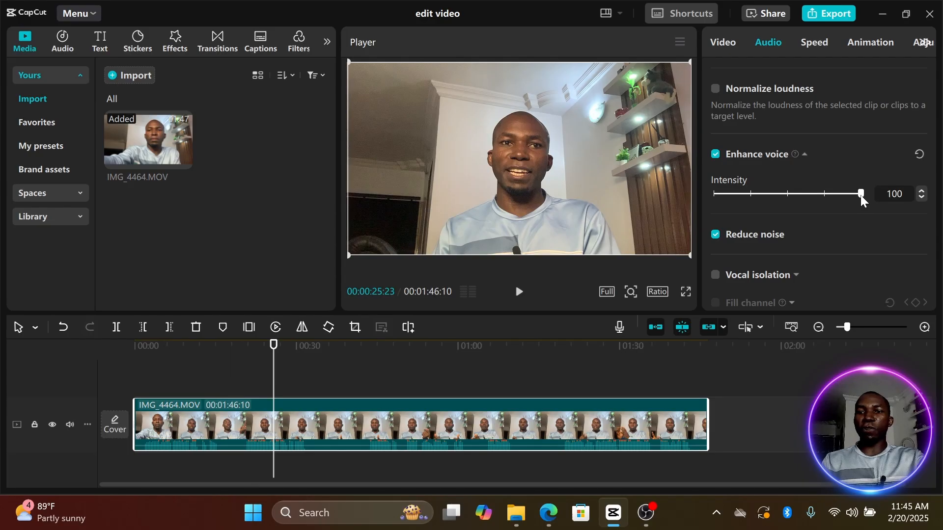
left_click_drag(860, 193, 843, 192)
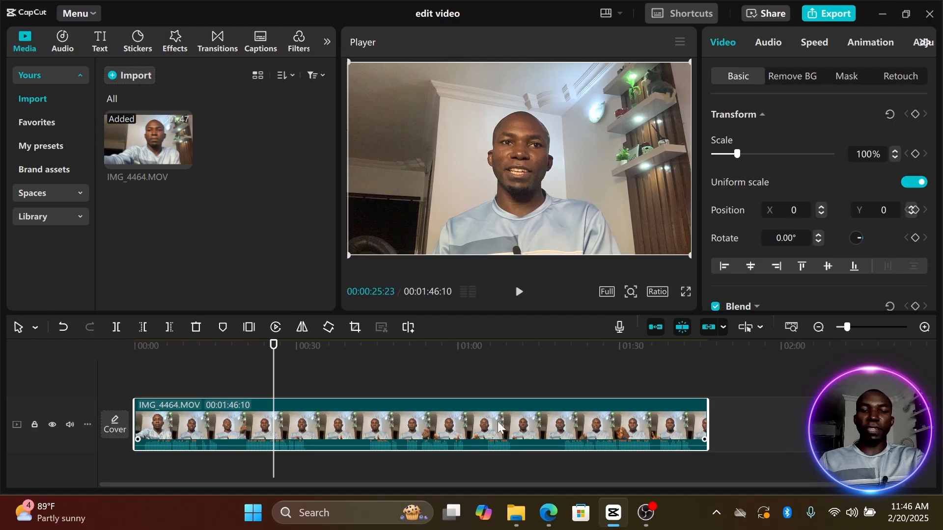
Open the basic colour adjustment settings of IMG_4464 and set the tint to 11.
left_click(921, 44)
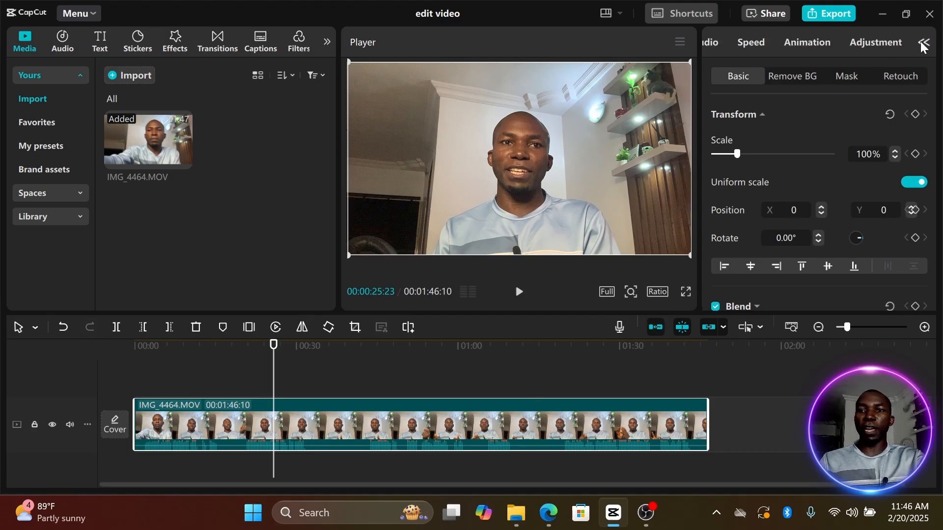
left_click(865, 44)
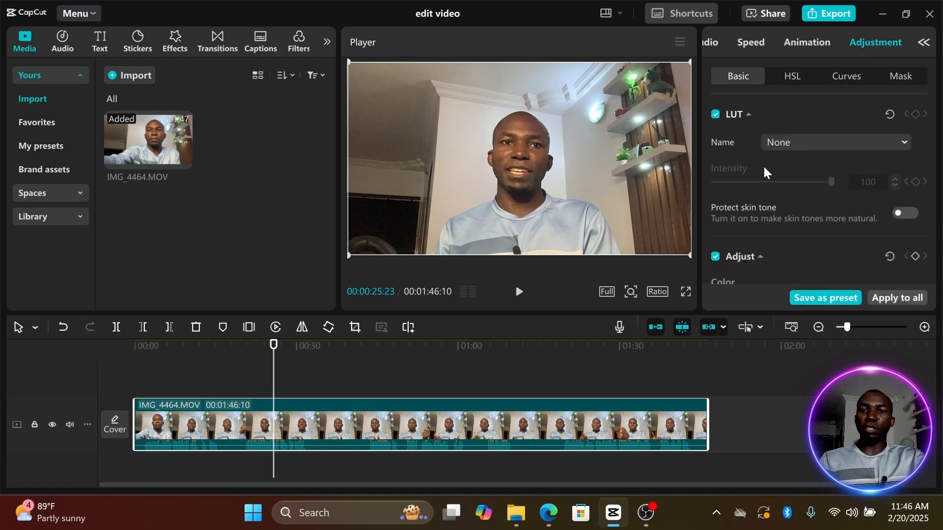
scroll(764, 172, "down", 5)
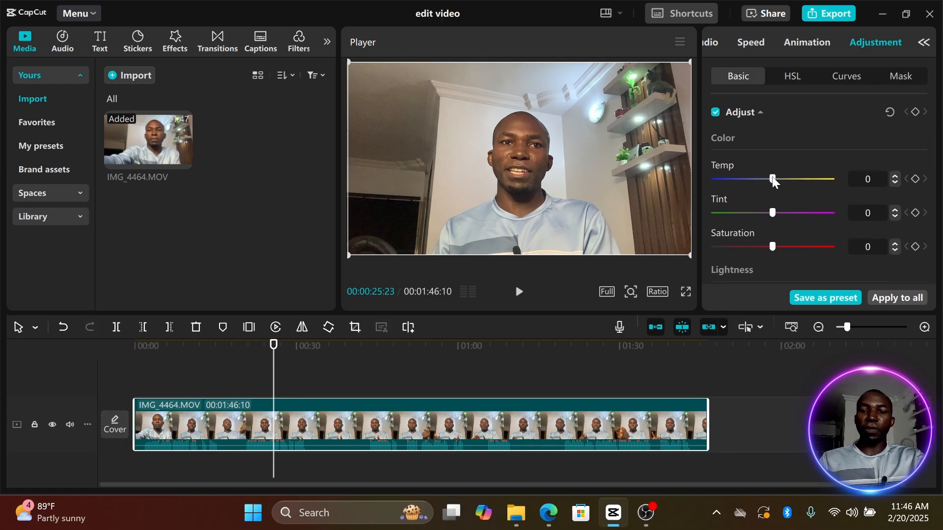
left_click_drag(772, 180, 783, 211)
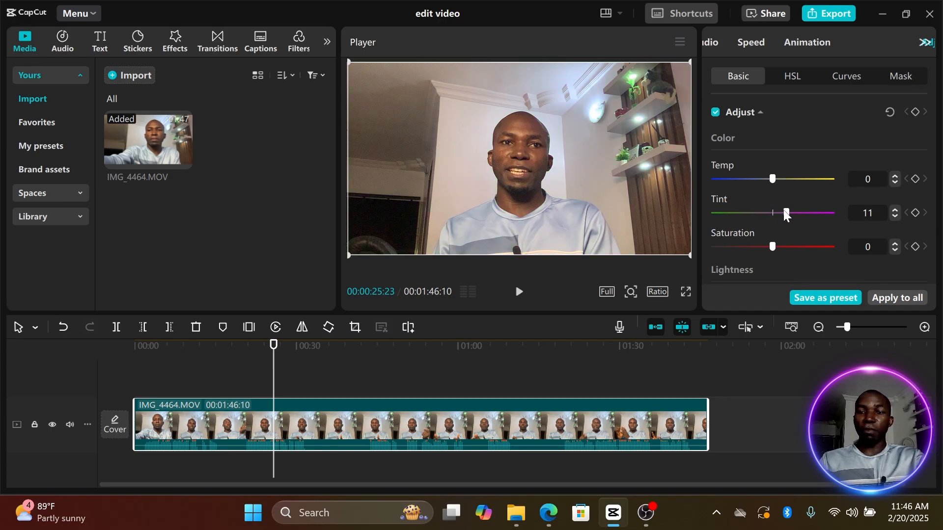
Set the saturation of IMG_4464 to 4, its exposure to 6 and its highlight to 5.
scroll(802, 218, "down", 2)
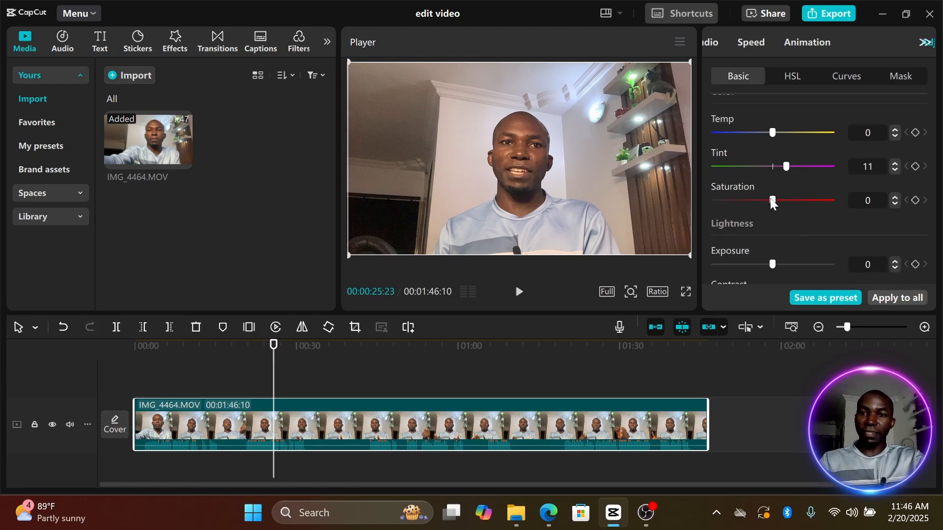
mouse_move(772, 201)
left_mouse_down()
mouse_move(817, 205)
mouse_move(709, 211)
mouse_move(774, 202)
left_mouse_up()
scroll(774, 201, "down", 3)
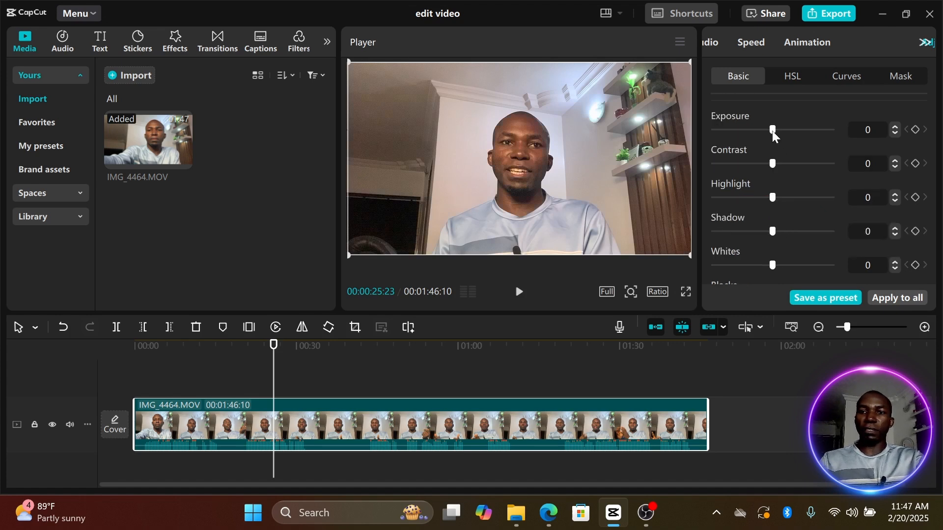
mouse_move(771, 131)
left_mouse_down()
mouse_move(825, 143)
mouse_move(761, 150)
mouse_move(801, 142)
mouse_move(835, 156)
mouse_move(789, 160)
mouse_move(750, 141)
mouse_move(778, 136)
left_mouse_up()
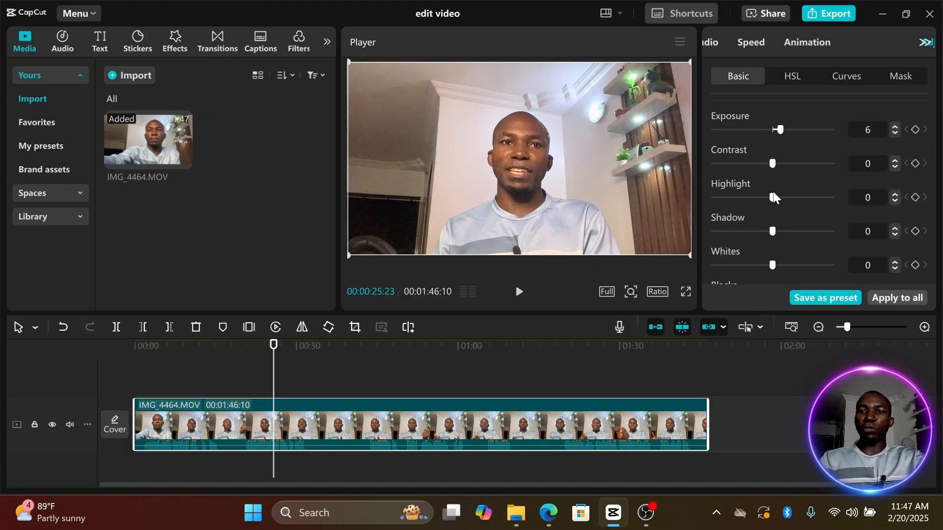
scroll(773, 192, "down", 1)
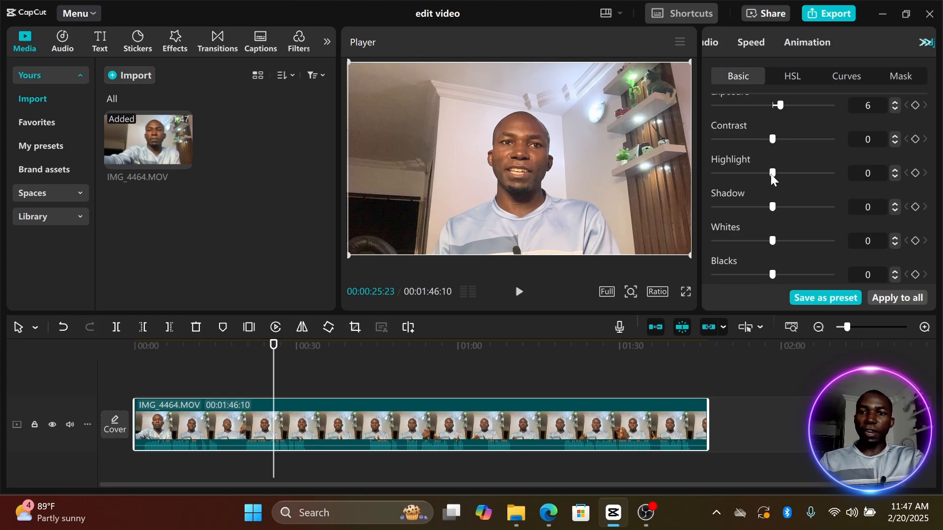
mouse_move(771, 173)
left_mouse_down()
mouse_move(800, 179)
mouse_move(712, 197)
mouse_move(779, 193)
mouse_move(716, 188)
mouse_move(780, 178)
mouse_move(729, 176)
mouse_move(806, 163)
mouse_move(741, 173)
mouse_move(829, 169)
mouse_move(756, 173)
mouse_move(789, 173)
mouse_move(760, 173)
mouse_move(783, 177)
mouse_move(776, 173)
left_mouse_up()
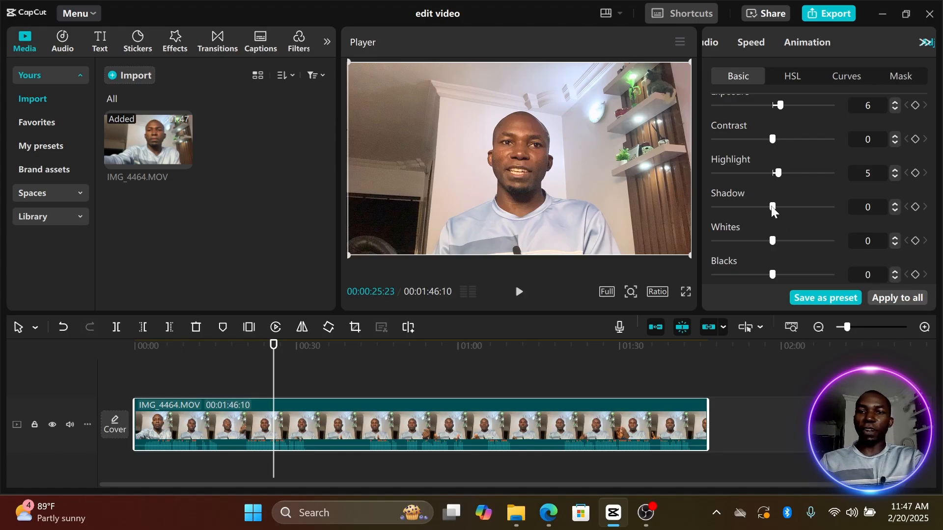
Try lowering the shadow of IMG_4464 to -35 and bring it back to its original level.
left_click_drag(773, 208, 729, 217)
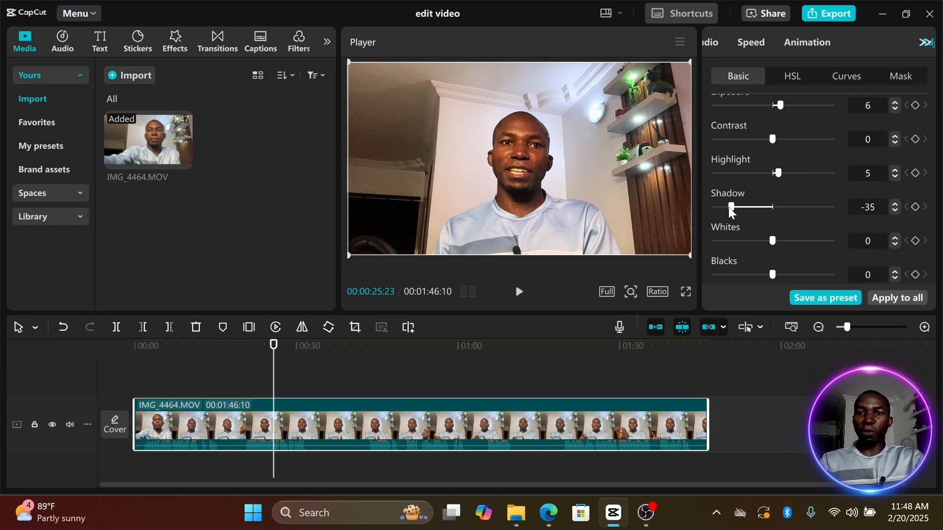
left_click_drag(729, 207, 773, 214)
scroll(774, 217, "up", 3)
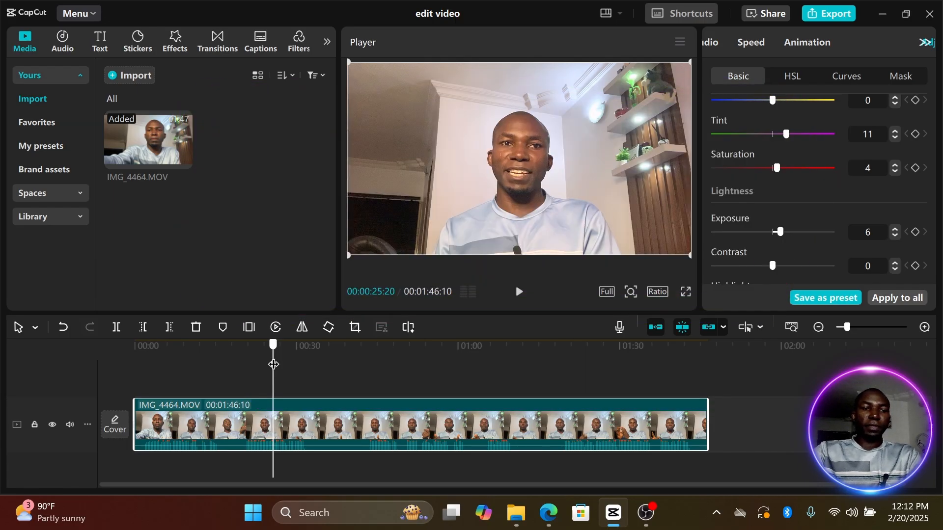
Play the opening of IMG_4464 from the start to 00:00:02:19, then replay it to 00:00:01:16, to find where the speech begins.
left_click_drag(273, 363, 134, 372)
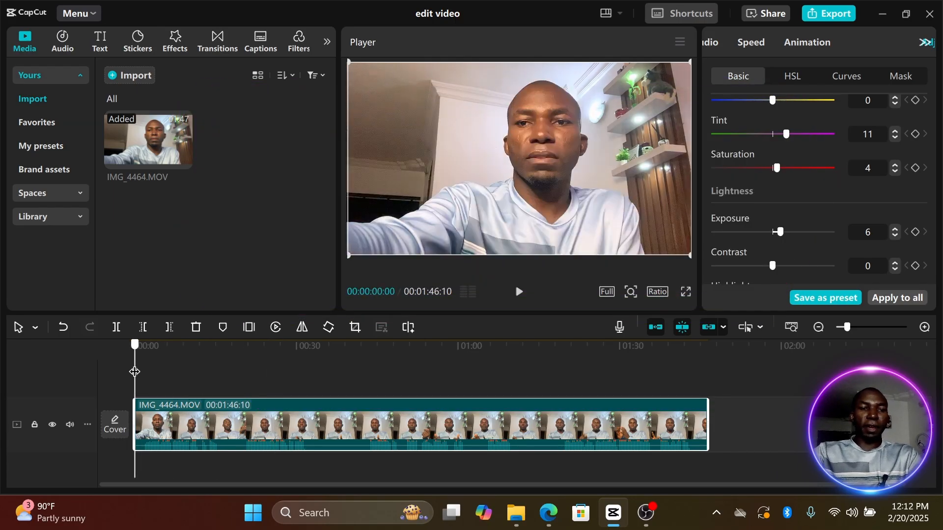
left_click(520, 292)
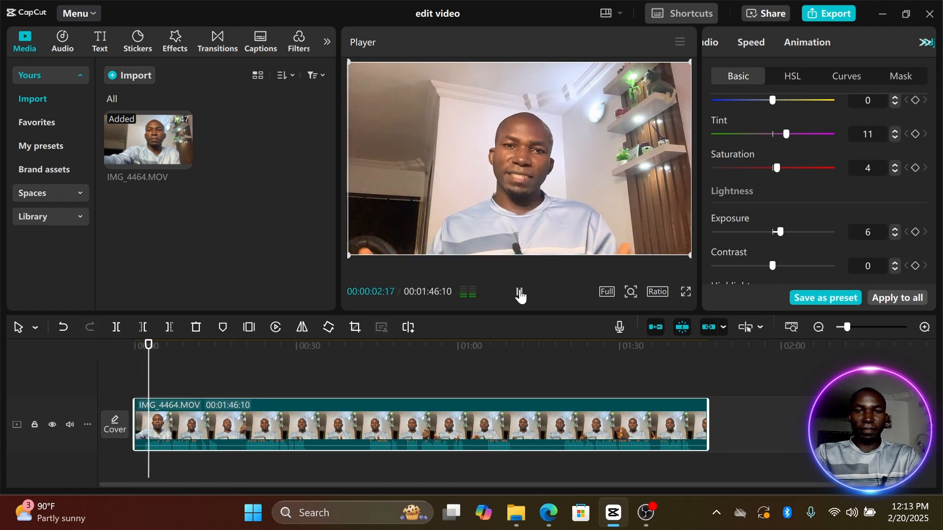
left_click(519, 292)
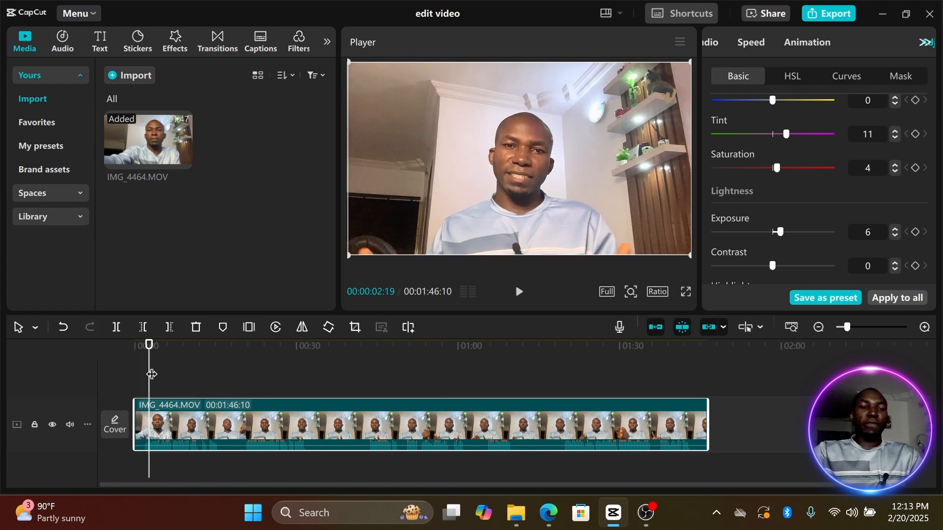
left_click_drag(150, 374, 133, 375)
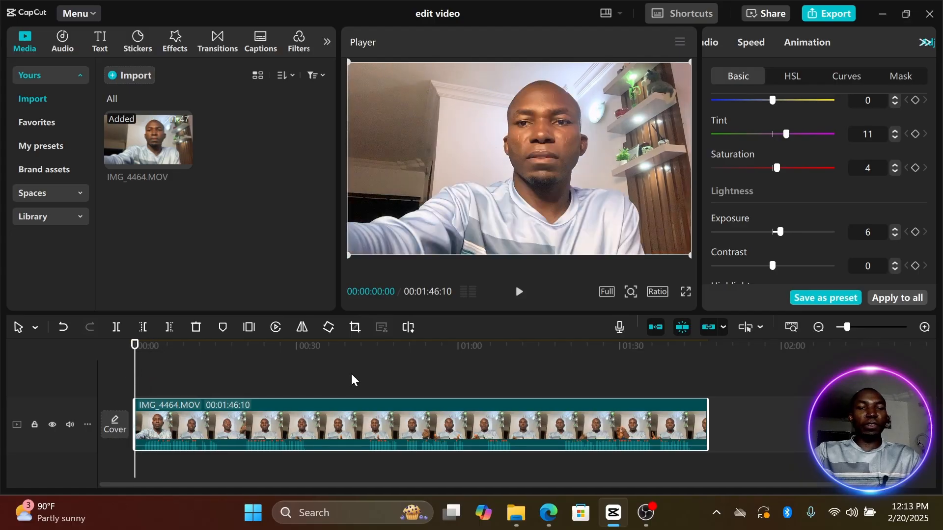
left_click(519, 293)
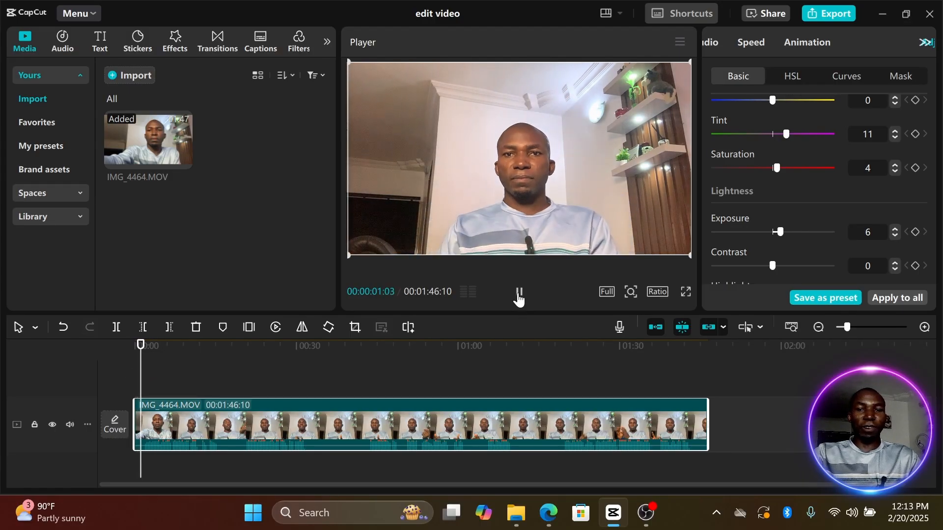
left_click(519, 292)
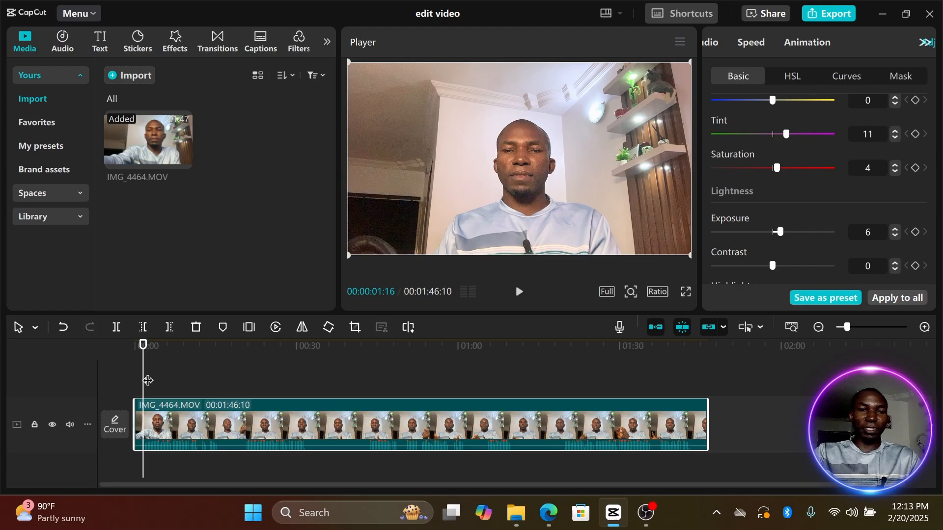
left_click_drag(143, 381, 128, 376)
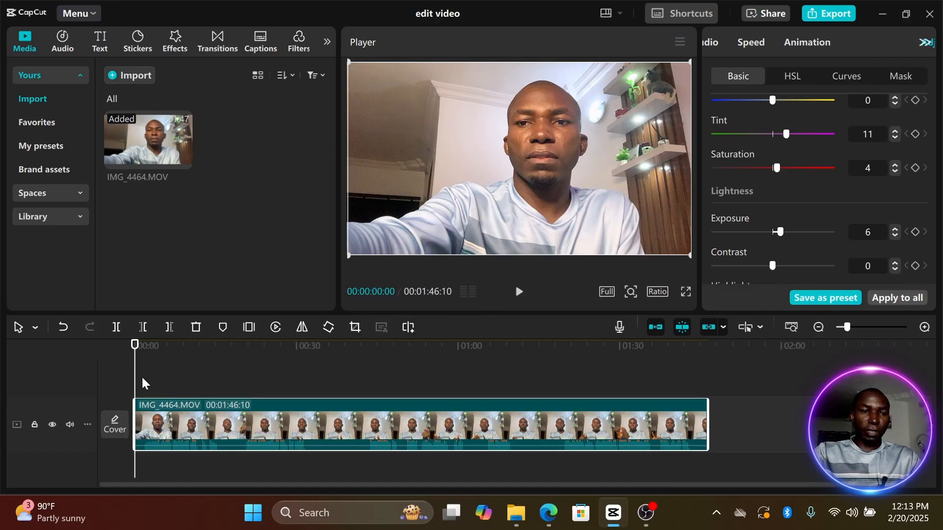
Split IMG_4464 at 00:00:01:18 and delete the short piece before the cut.
left_click_drag(135, 379, 145, 379)
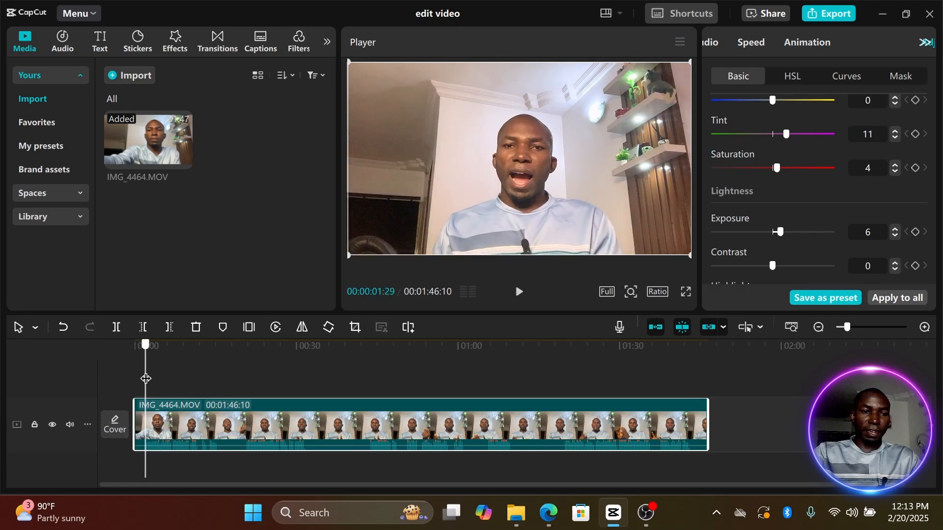
left_click_drag(846, 327, 851, 326)
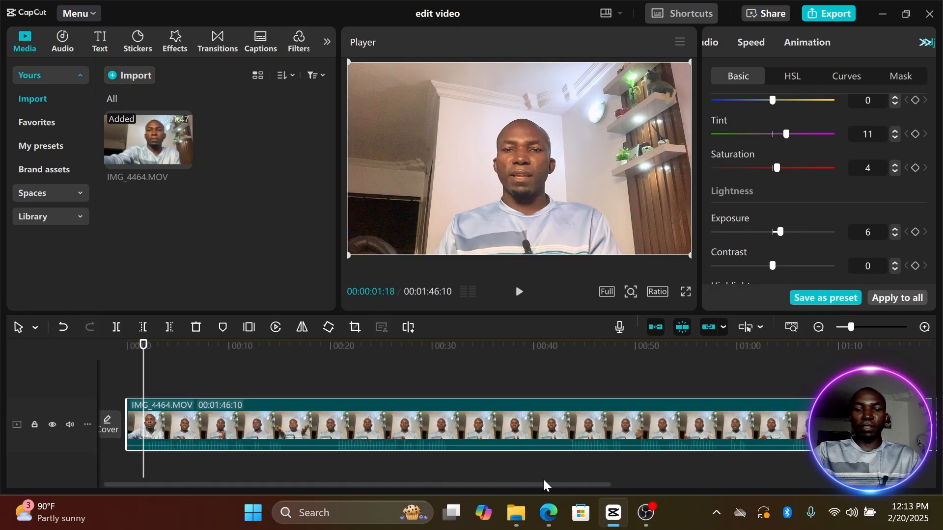
left_click_drag(542, 483, 507, 491)
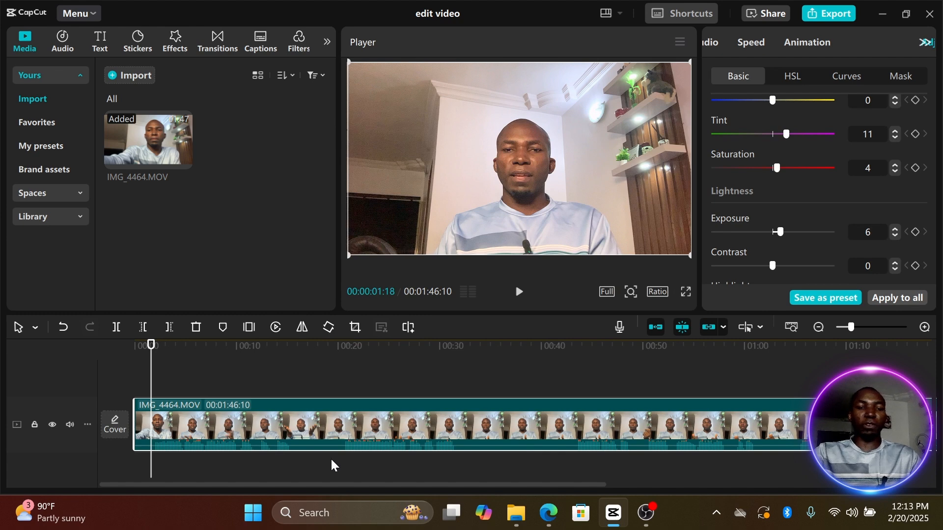
left_click(117, 328)
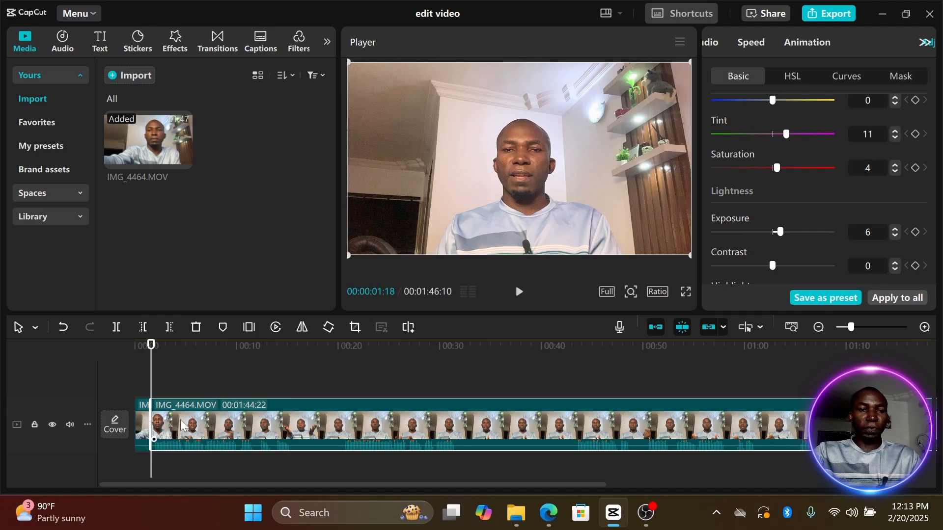
left_click_drag(182, 425, 213, 421)
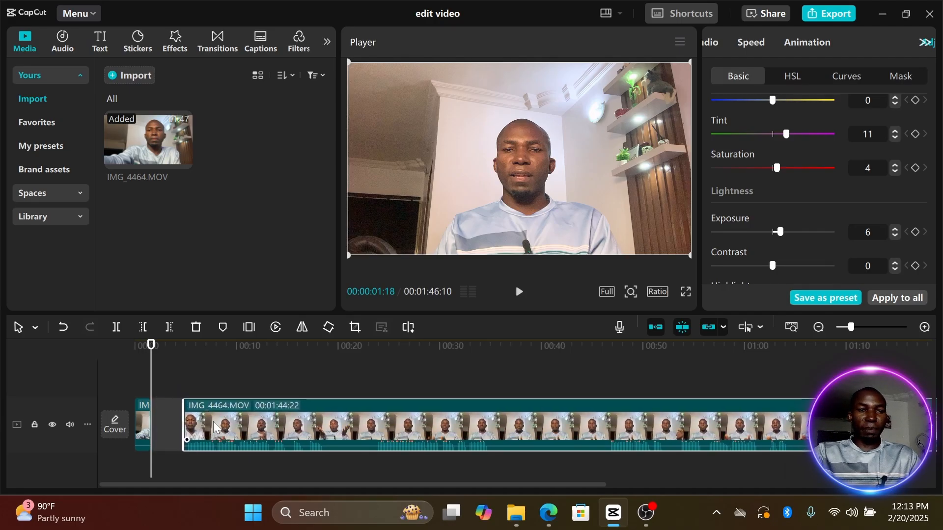
left_click(142, 417)
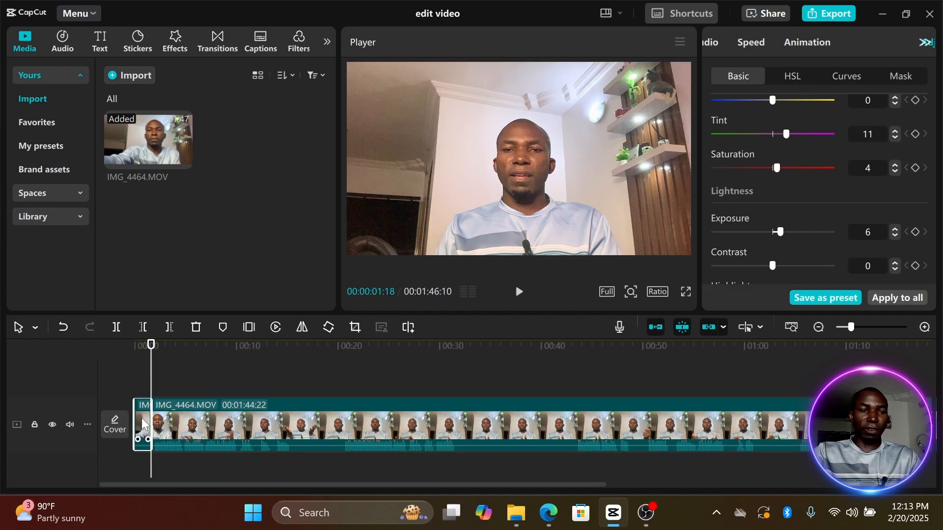
left_click(194, 327)
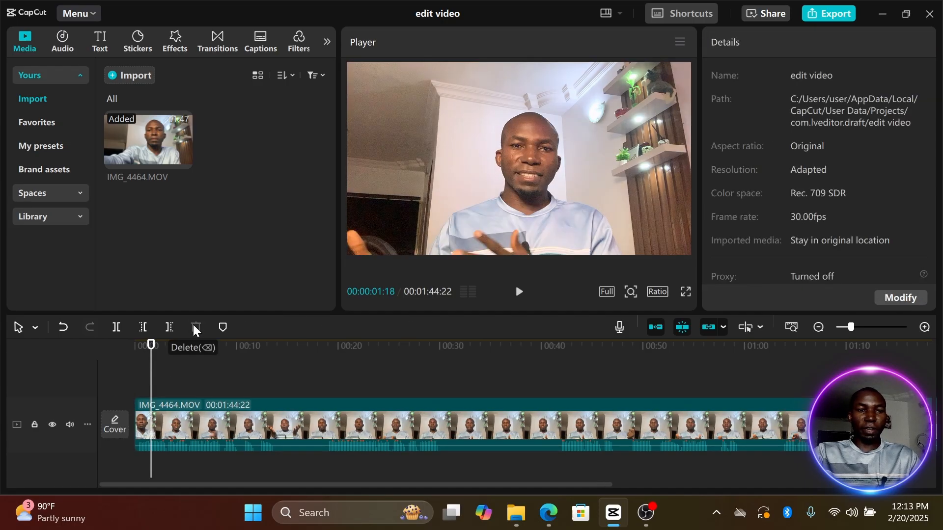
Play IMG_4464 up to 00:00:17:19 to find the next unwanted part, and split the clip at 00:00:13:15.
left_click(266, 369)
left_click(517, 292)
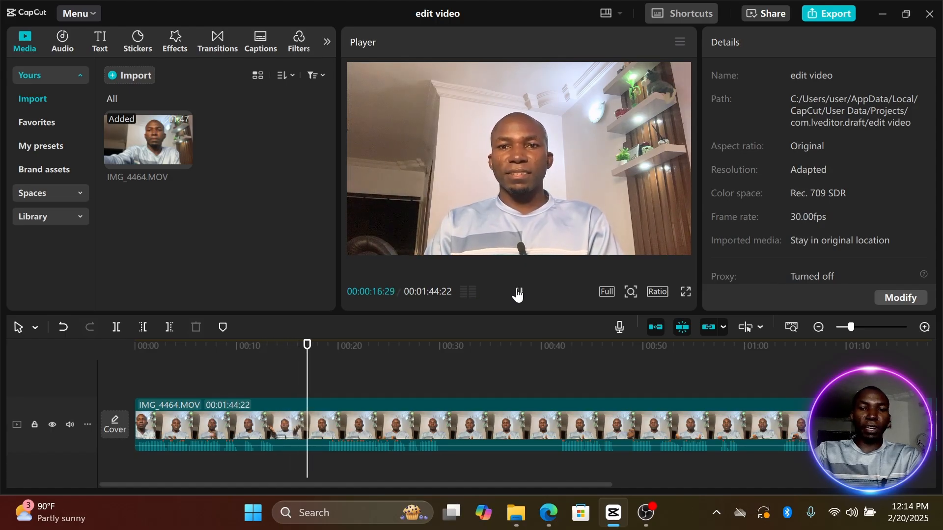
left_click(517, 292)
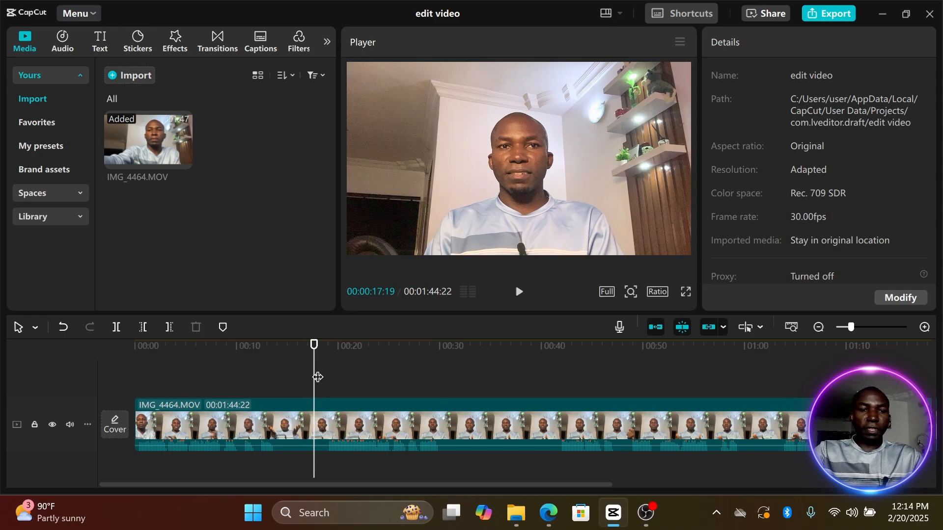
left_click_drag(317, 377, 272, 376)
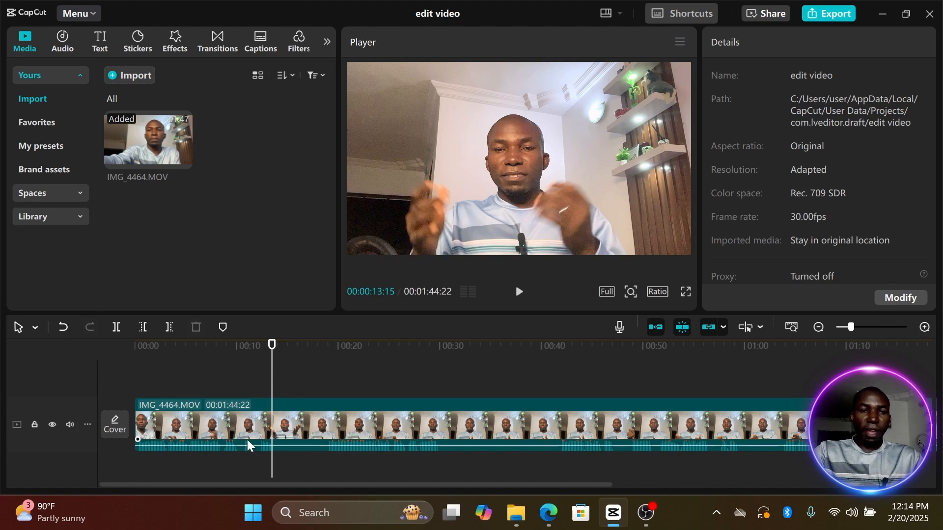
key("ctrl+b")
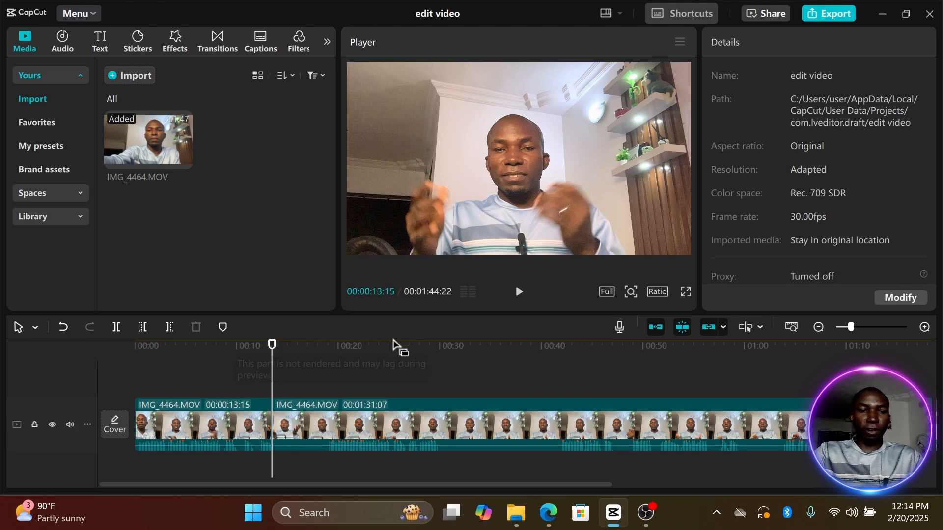
Split the second piece at 00:00:19:01 and delete the section between 00:00:13:15 and 00:00:19:01.
left_click_drag(275, 379, 329, 376)
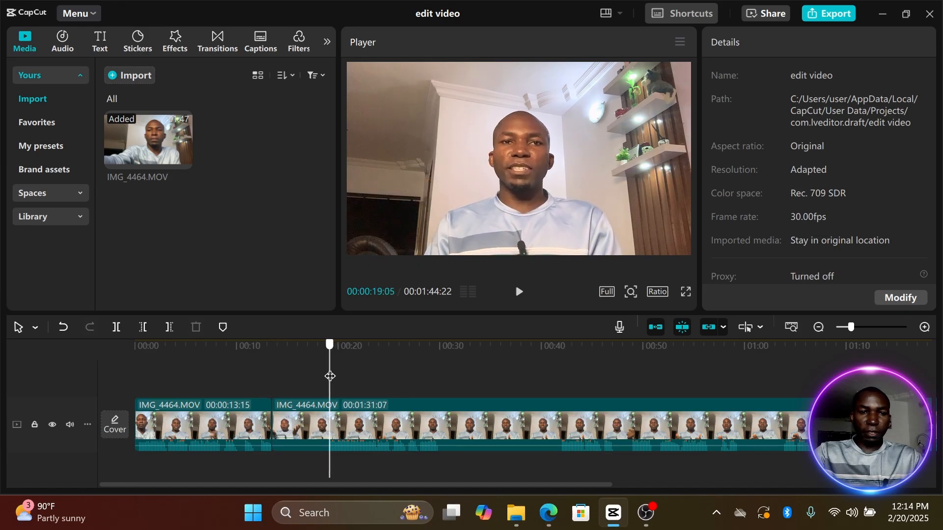
left_click_drag(330, 376, 329, 376)
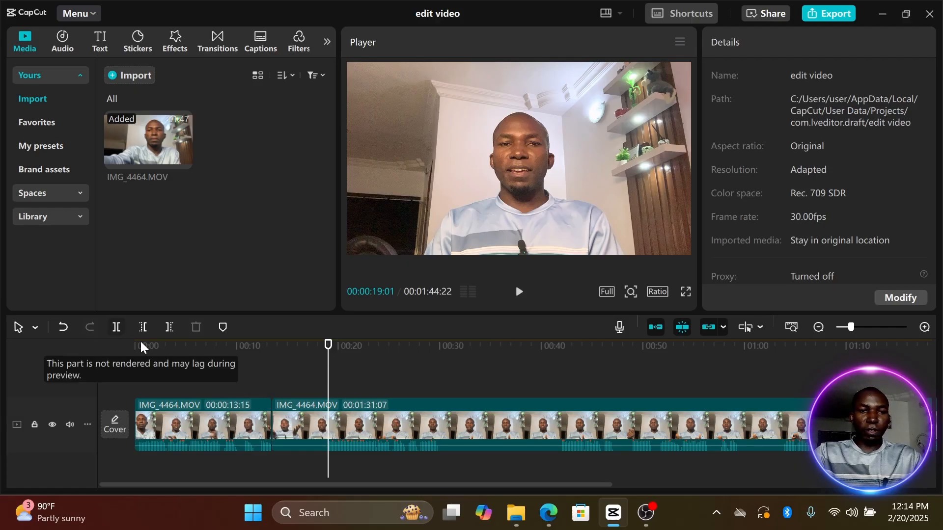
left_click(353, 425)
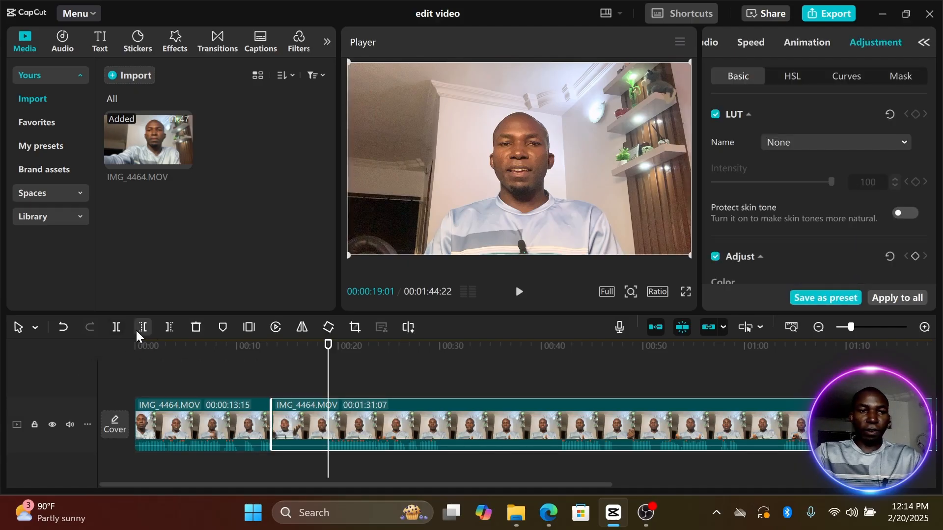
left_click(120, 333)
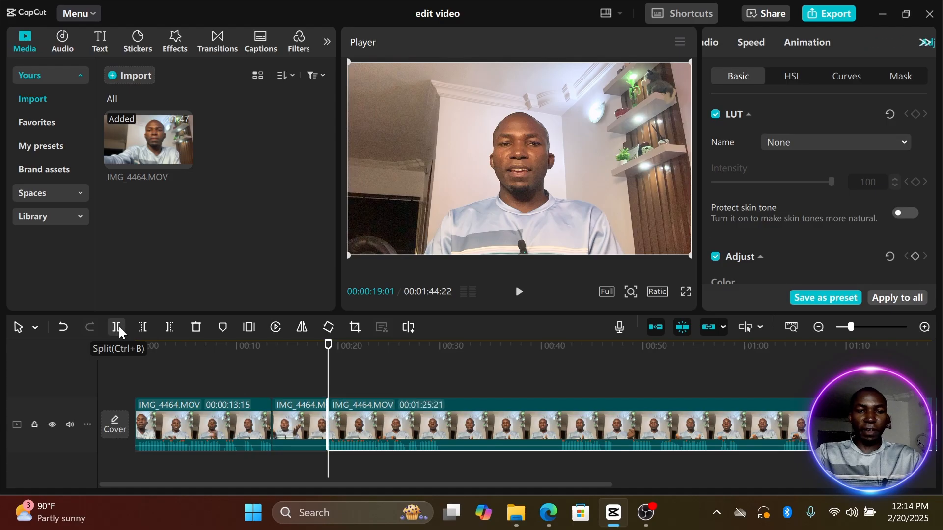
left_click(295, 432)
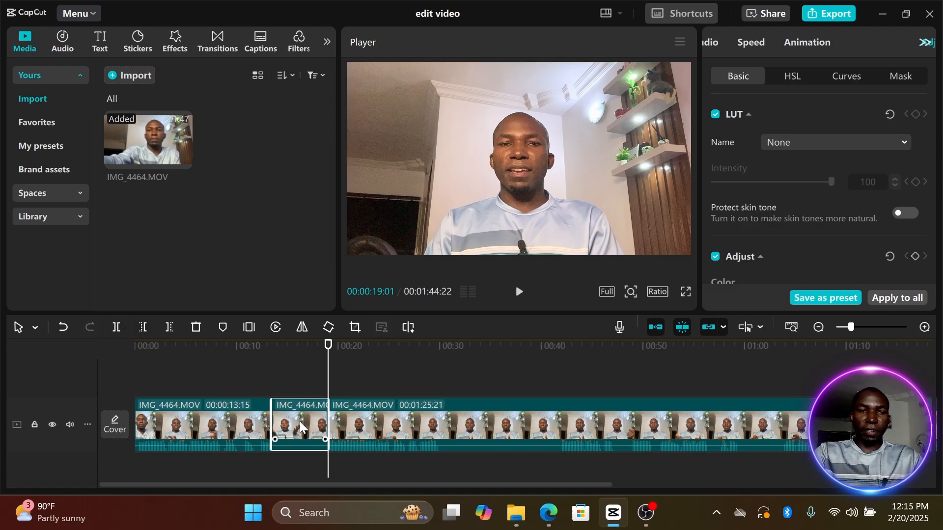
key("Delete")
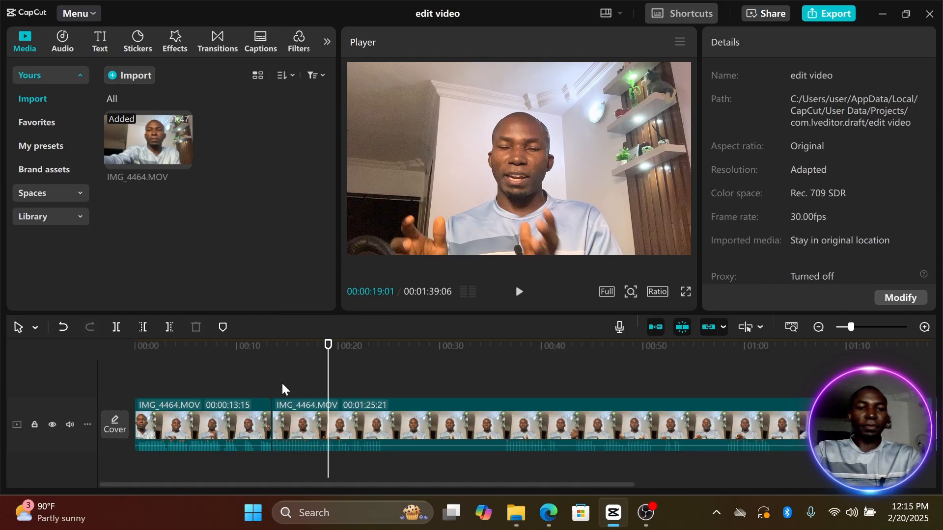
left_click(251, 378)
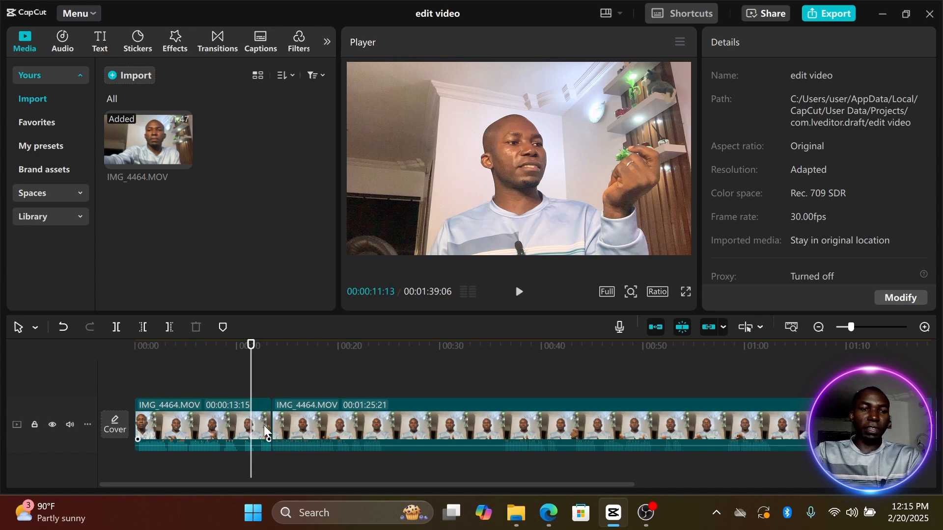
left_click(221, 425)
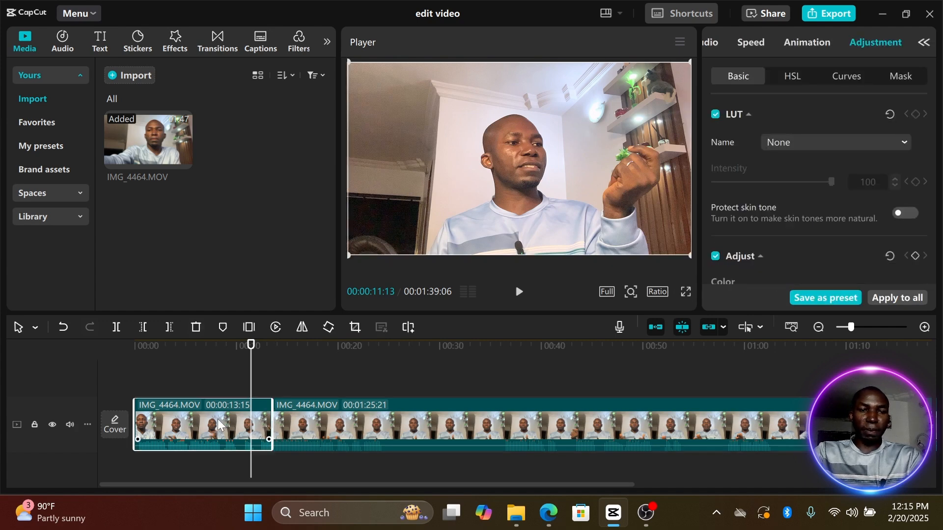
left_click(322, 411)
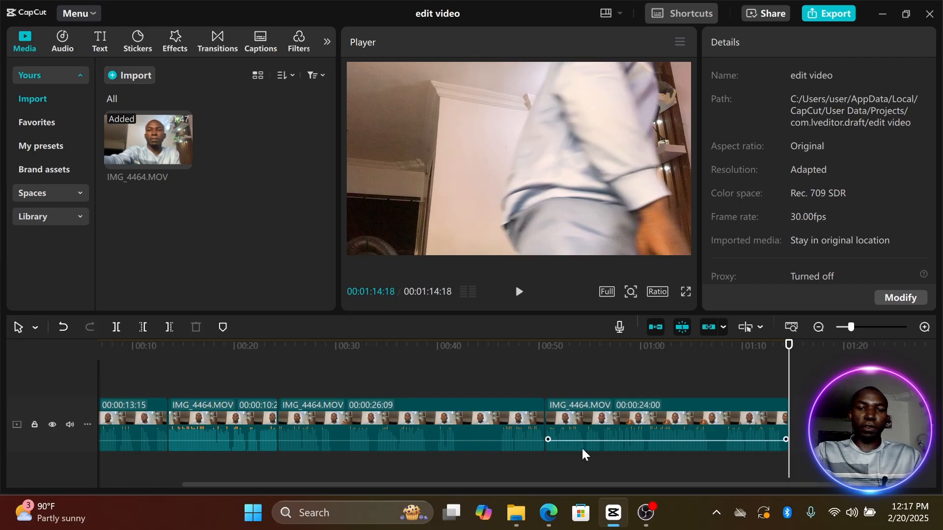
Import the clips and images from the capcut clips folder into the project's media, leaving out the already added IMG_4464.
left_click(120, 75)
scroll(349, 254, "down", 5)
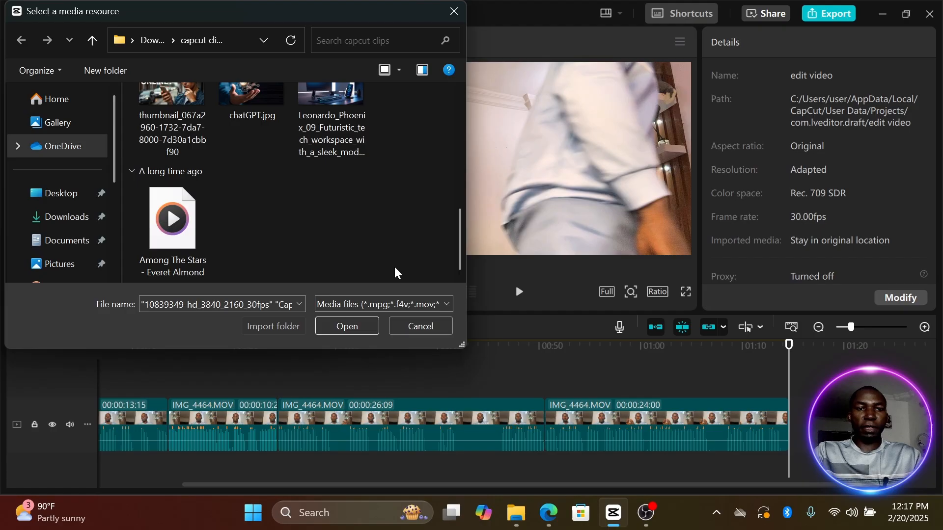
left_click_drag(394, 265, 98, 4)
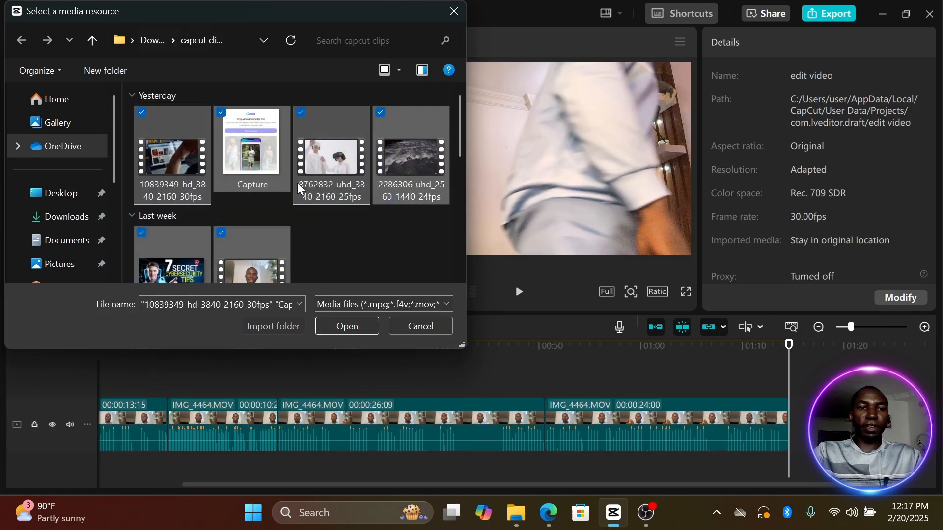
scroll(236, 243, "down", 1)
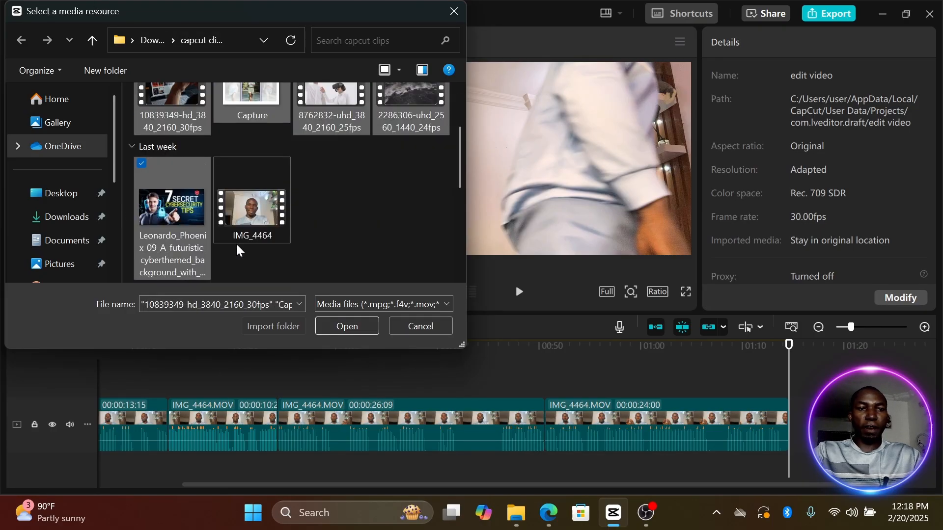
left_click(354, 327)
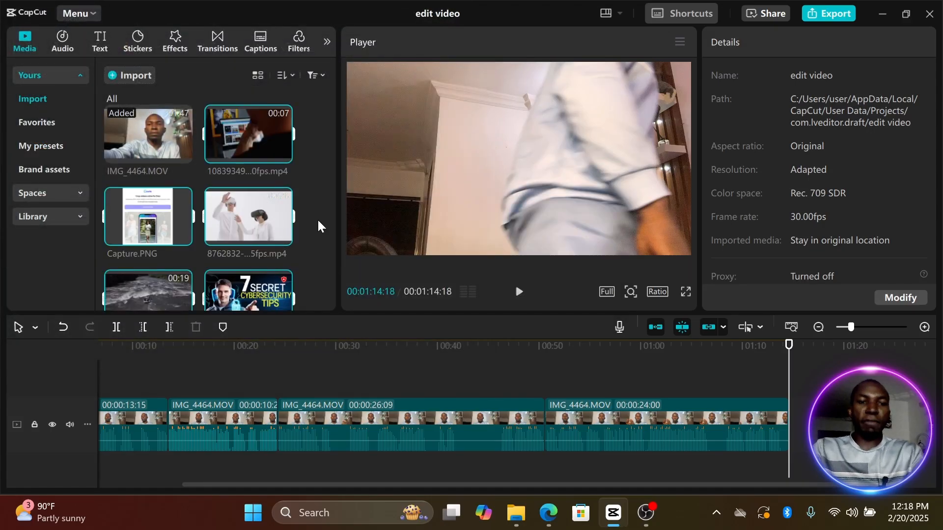
Place the 2286306 river clip after the last IMG_4464 piece and play across the cut from 00:01:13:10.
left_click(519, 292)
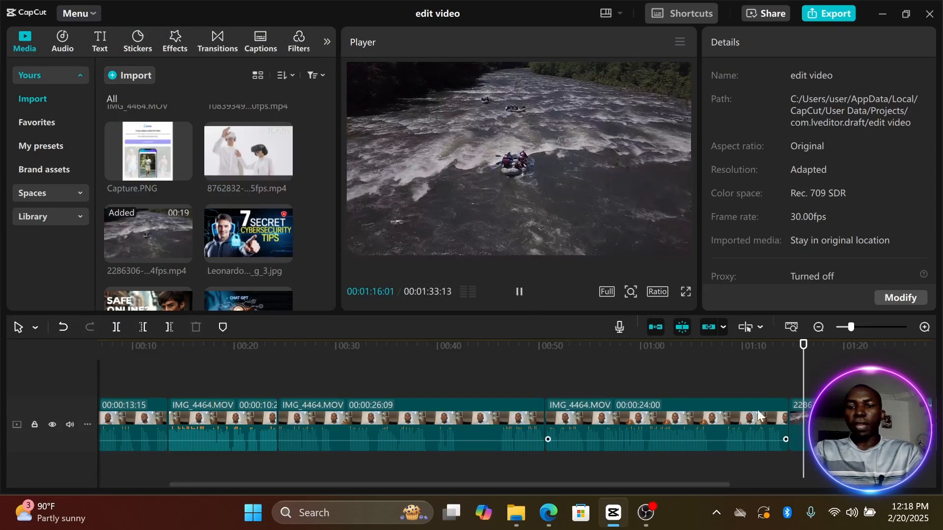
key("space")
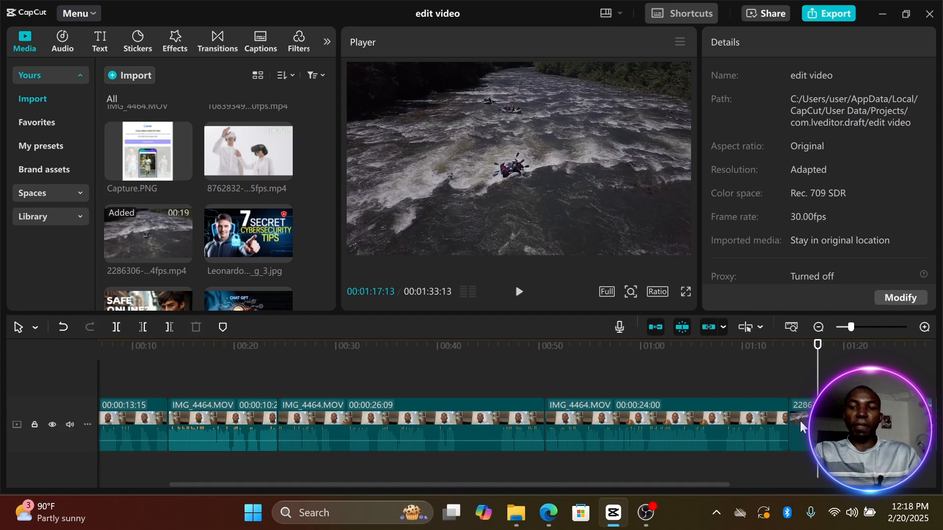
left_click_drag(684, 484, 715, 484)
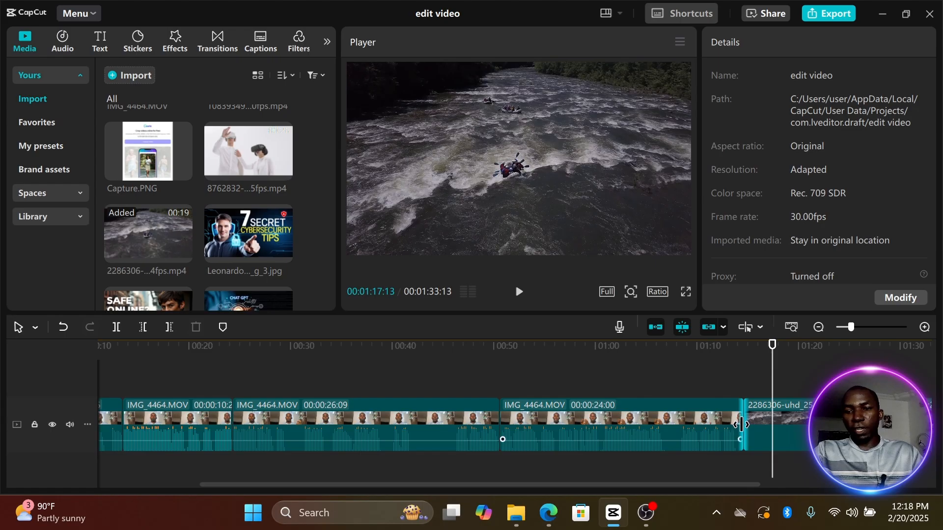
left_click(730, 384)
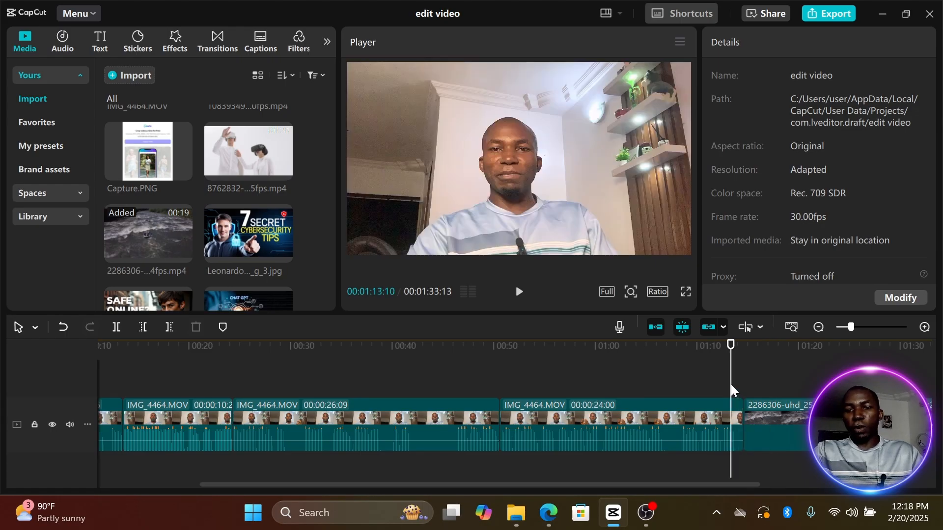
left_click(520, 292)
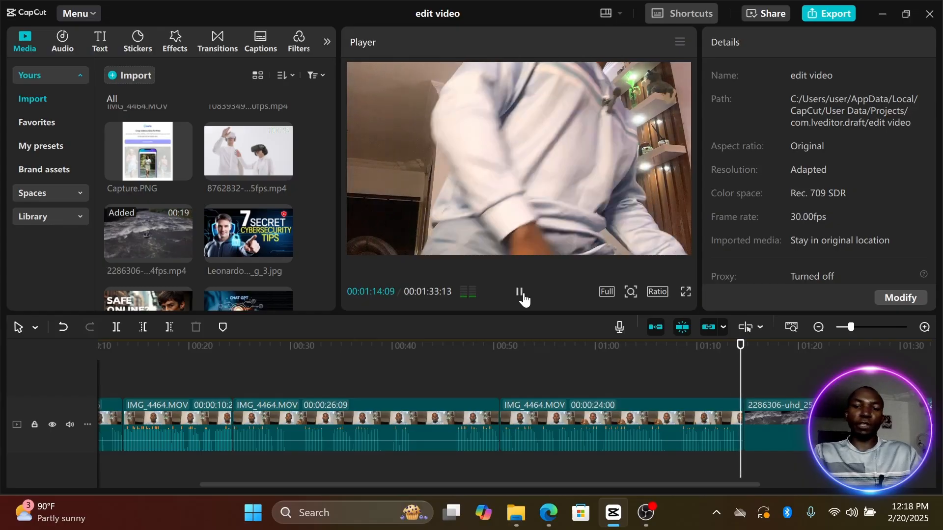
left_click(519, 292)
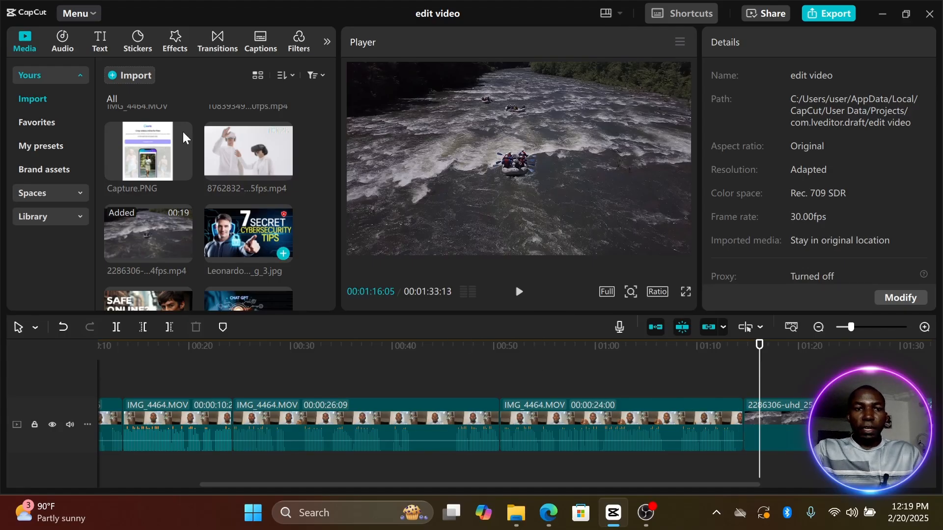
Add the Rotate CW II camera transition between the last IMG_4464 piece and the 2286306 clip, accept duplicate frames, and preview it.
left_click(223, 48)
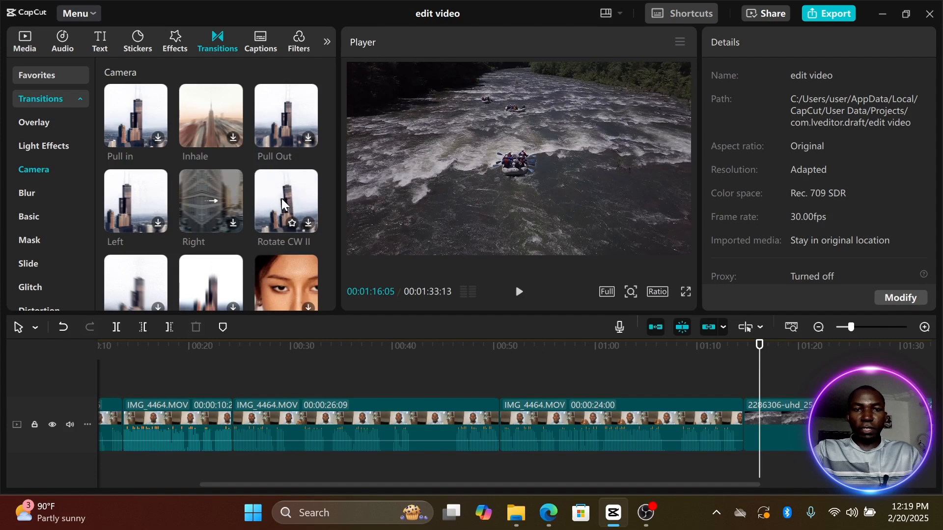
mouse_move(281, 198)
left_mouse_down()
mouse_move(483, 282)
mouse_move(733, 420)
left_mouse_up()
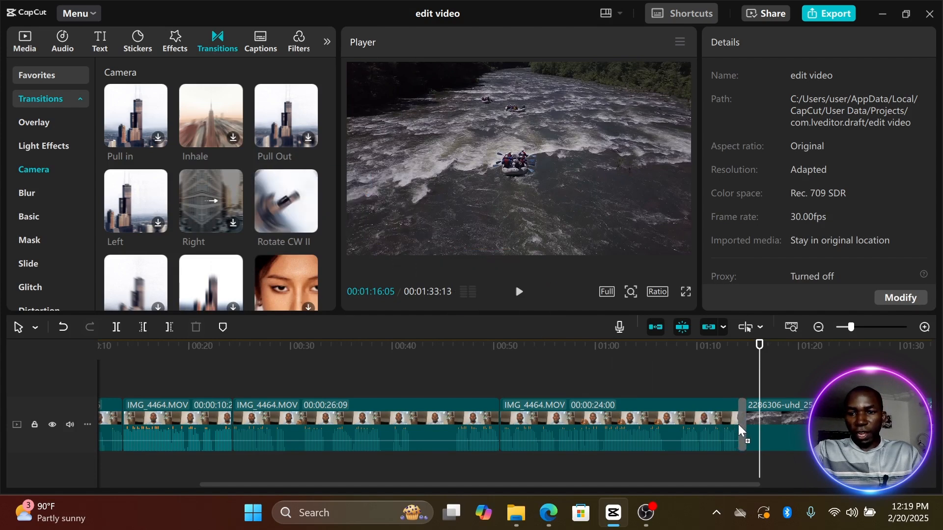
left_click_drag(738, 424, 738, 425)
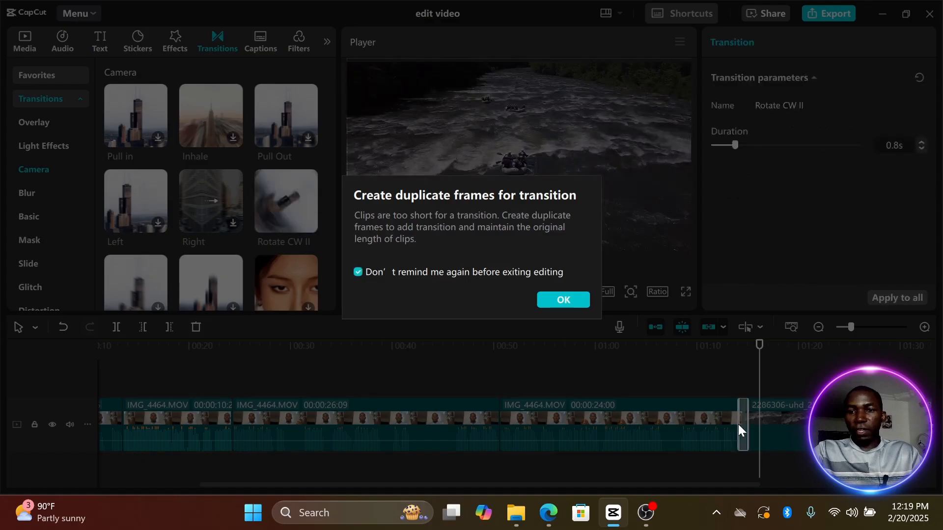
left_click(560, 301)
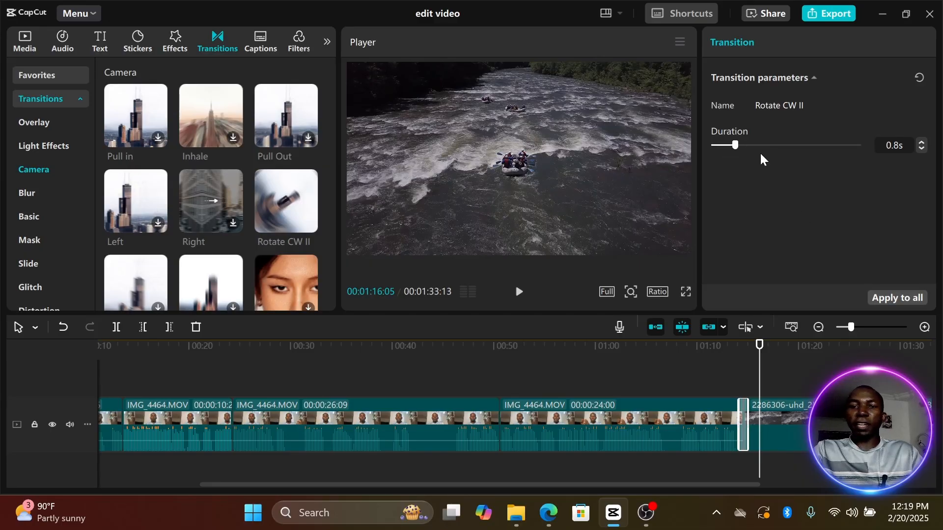
left_click(727, 373)
left_click(519, 292)
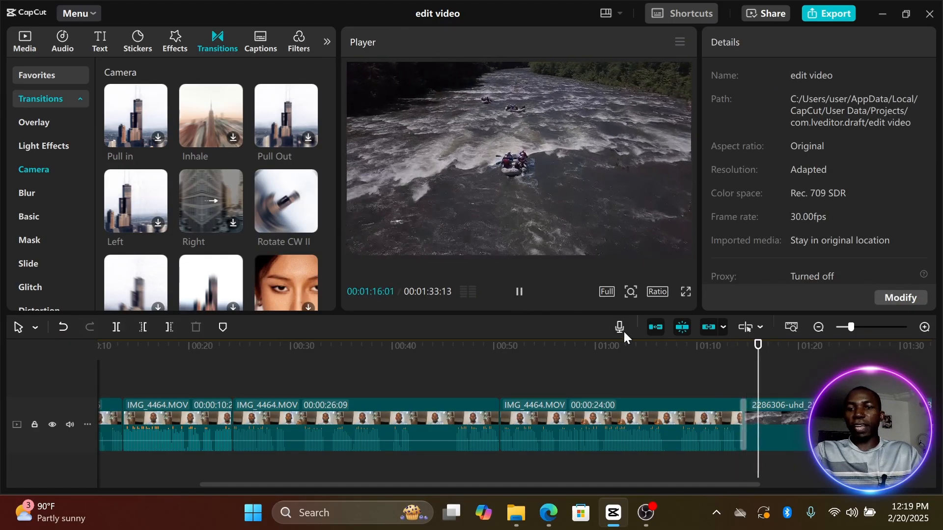
left_click(519, 291)
Set the Rotate CW II transition's duration to 1.9 s and replay it from 00:01:11:28.
left_click(742, 424)
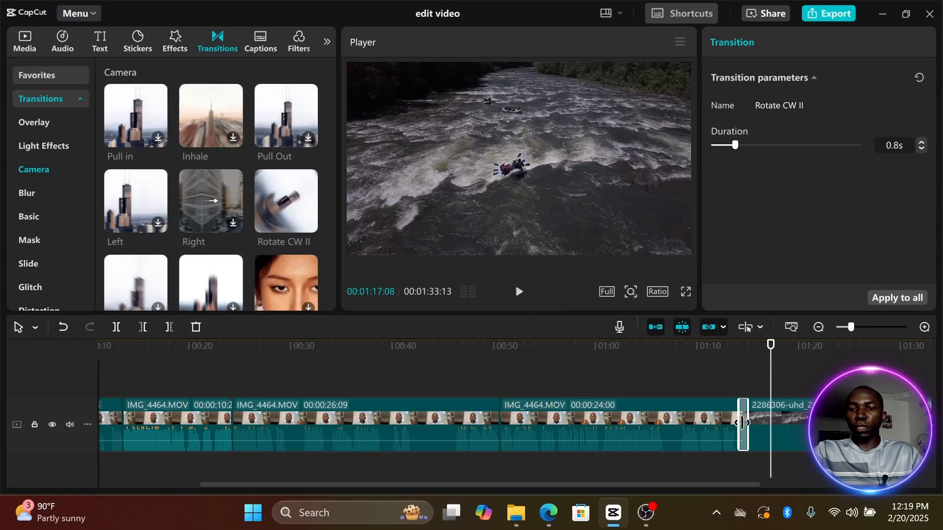
left_click_drag(736, 146, 767, 154)
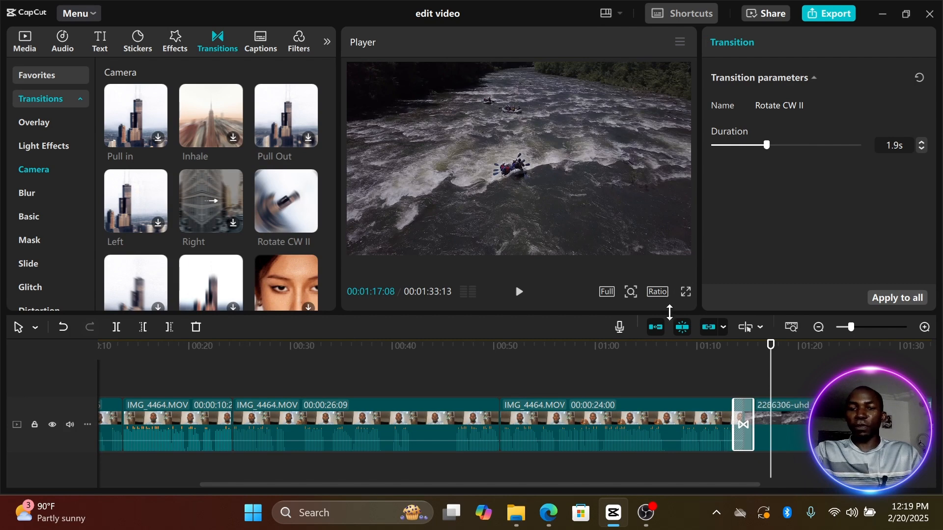
left_click(681, 385)
left_click(717, 377)
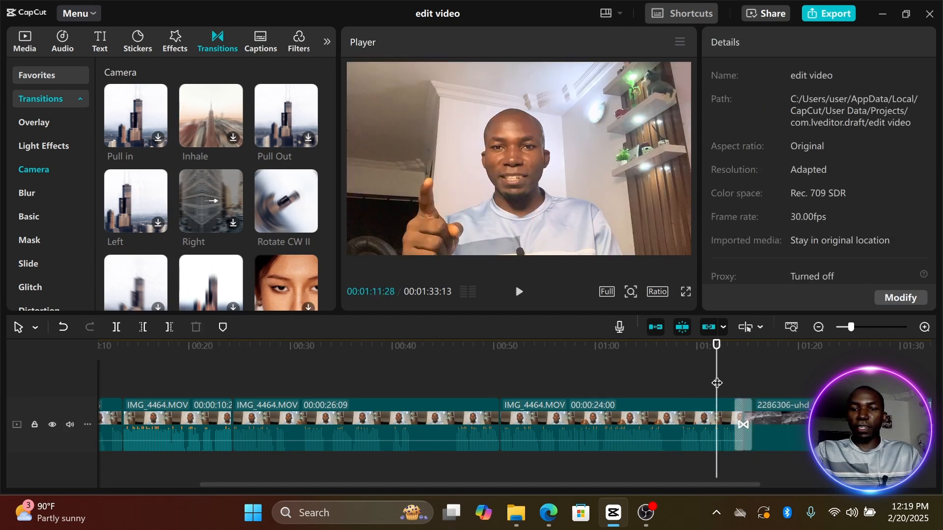
left_click(516, 296)
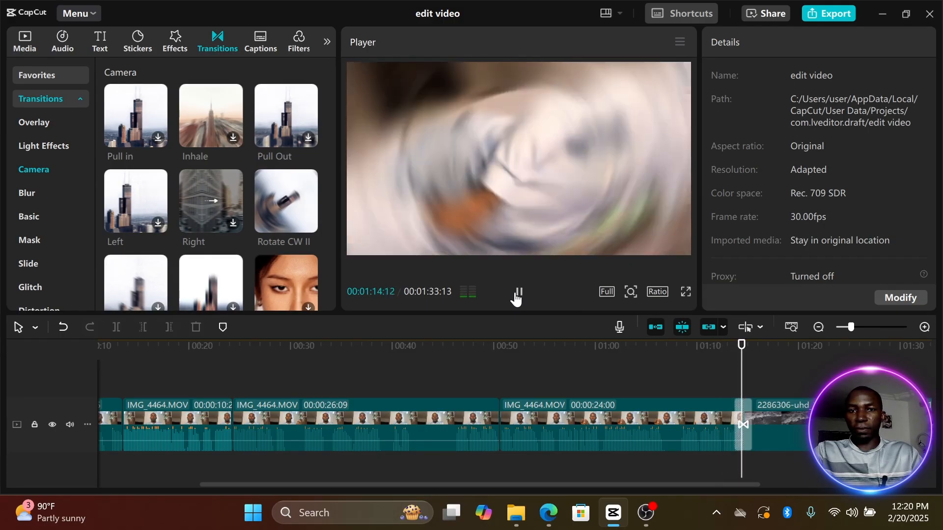
left_click(516, 294)
Add the Whirlpool distortion transition between the first two IMG_4464 pieces and set its duration to 2.6 s.
scroll(28, 222, "down", 1)
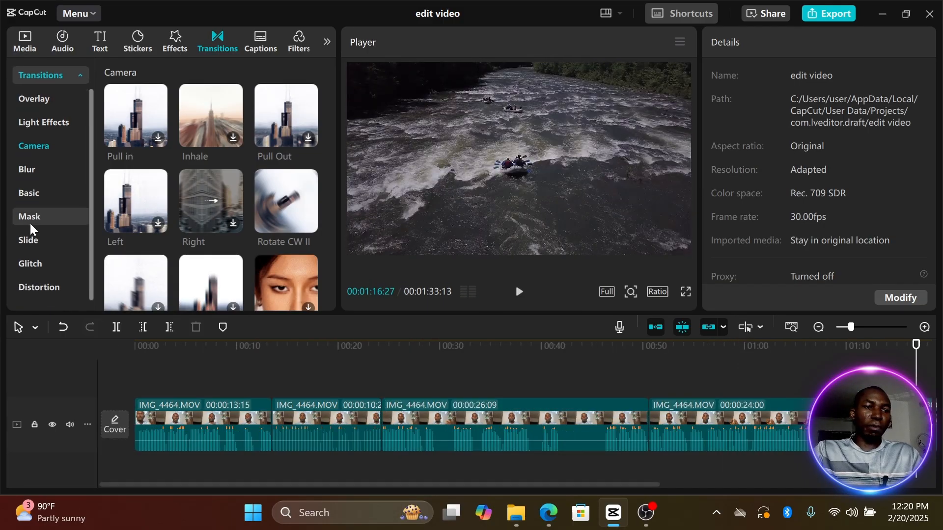
left_click(46, 288)
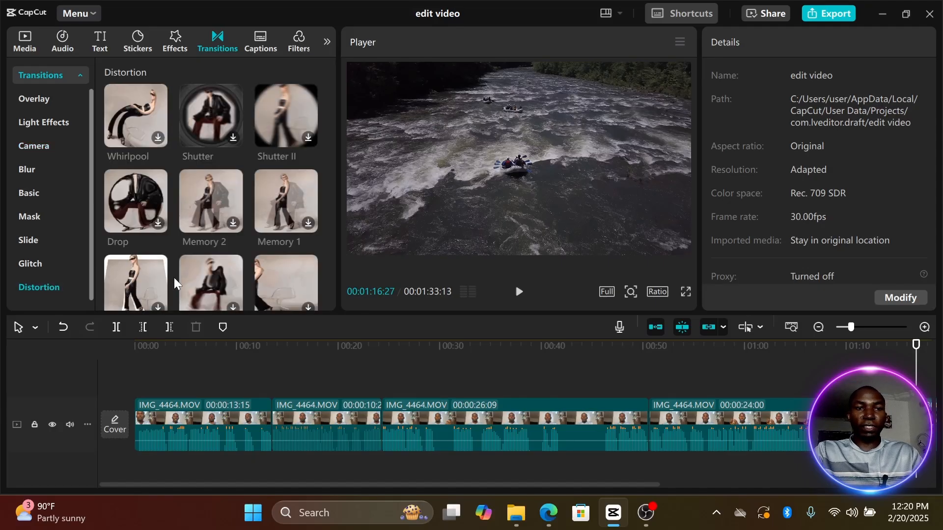
mouse_move(127, 108)
left_mouse_down()
mouse_move(247, 267)
mouse_move(245, 422)
left_mouse_up()
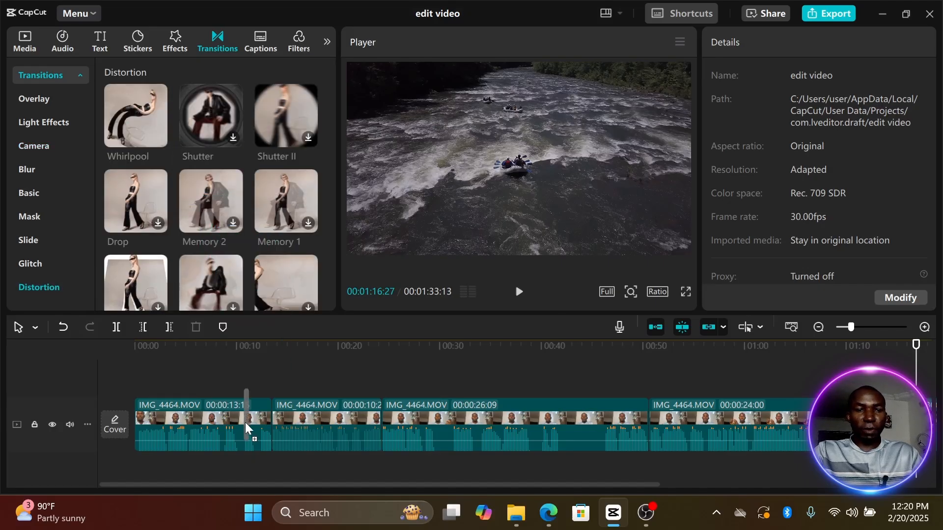
left_click(270, 426)
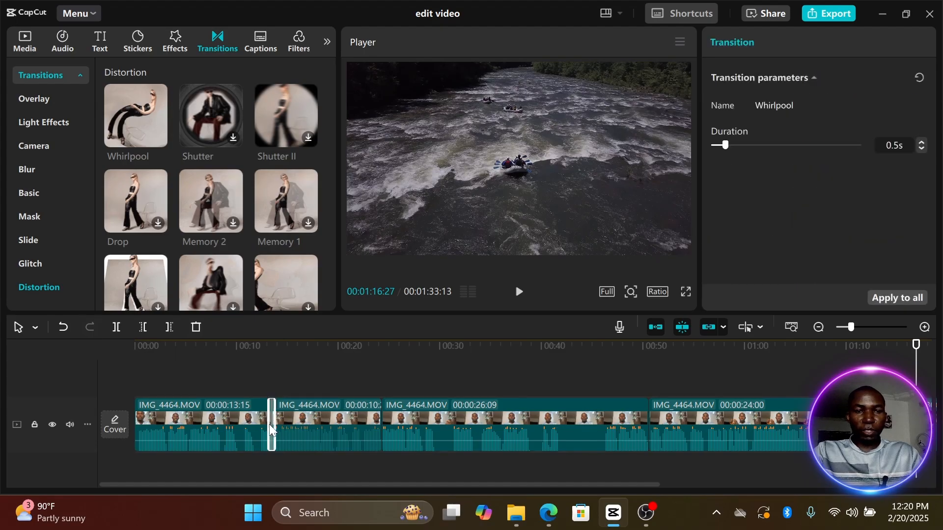
left_click(788, 145)
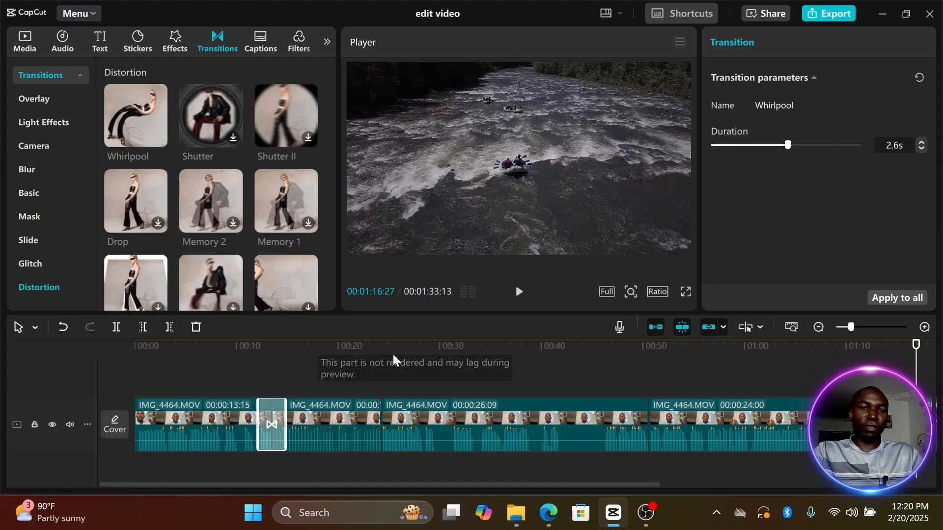
Play the Whirlpool transition from 00:00:10:12 to check it, and return the playhead to 00:00:11:09.
left_click(240, 371)
left_click(240, 371)
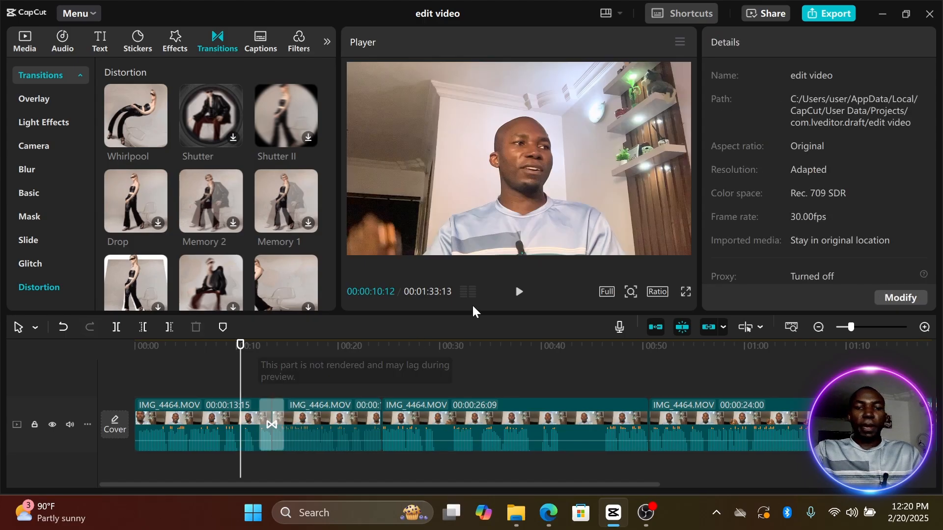
left_click(519, 292)
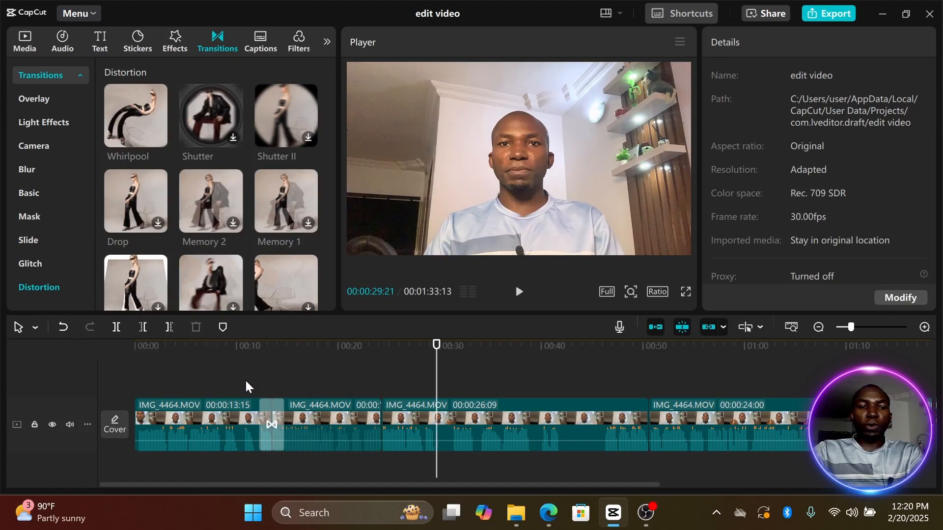
left_click(250, 376)
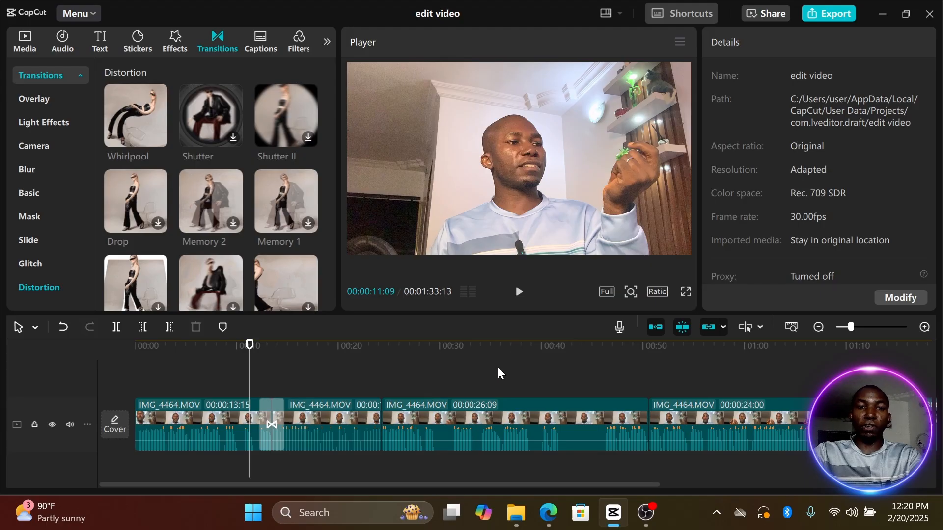
Switch to Chrome, open Google and search for "youtube audio library".
left_click(690, 13)
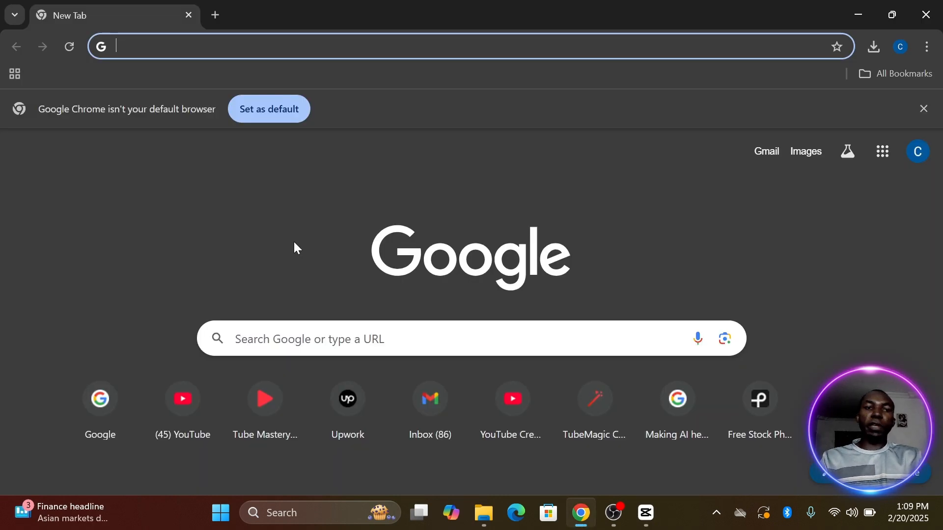
left_click(100, 398)
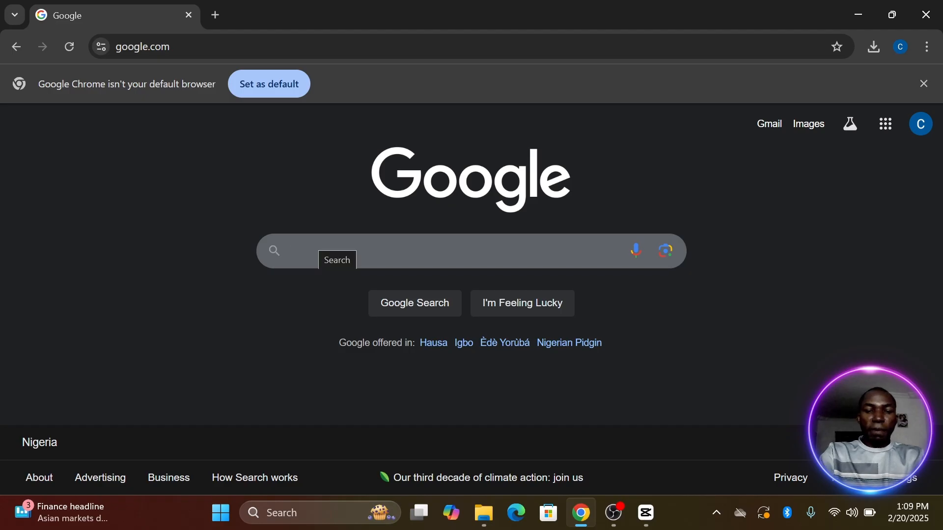
left_click(319, 251)
type("goo")
key("BackSpace")
key("BackSpace")
key("BackSpace")
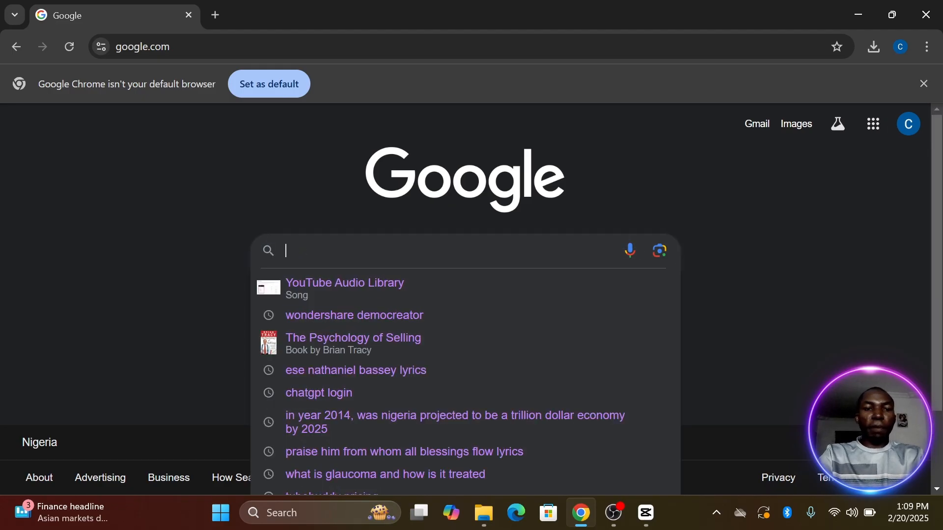
type("you")
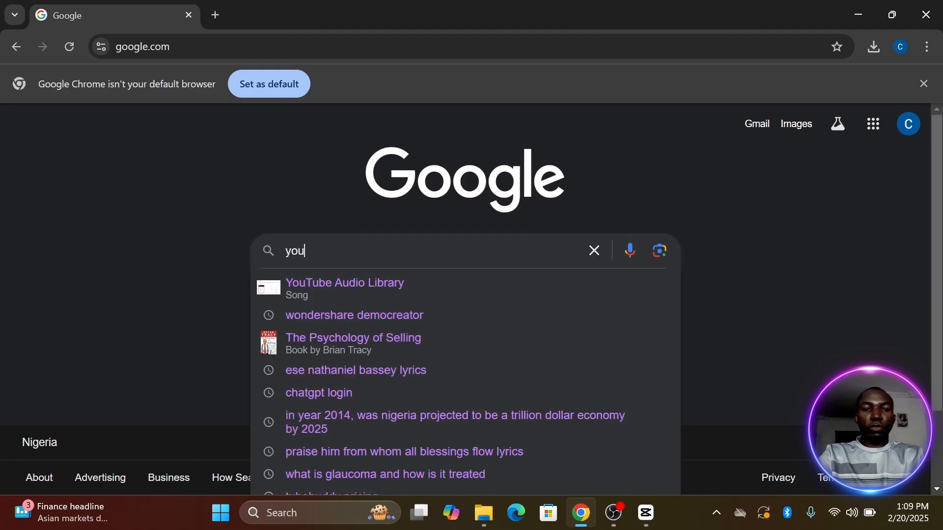
type("tu")
left_click(362, 286)
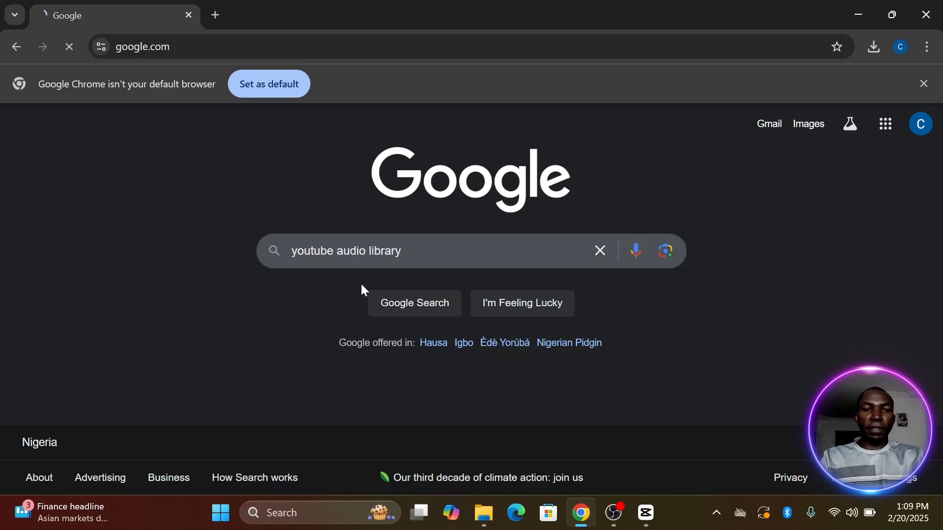
Open the YouTube Audio Library from the search results and browse its music track list.
scroll(263, 301, "down", 5)
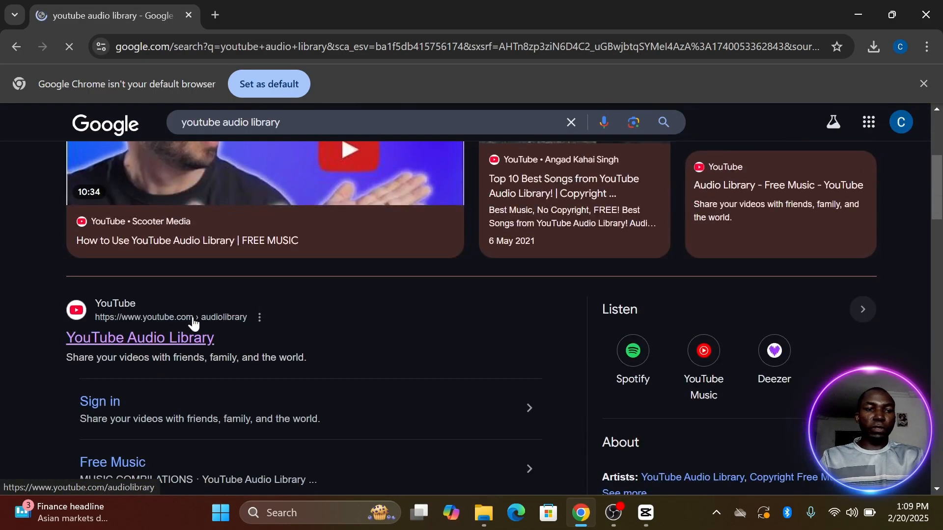
left_click(140, 340)
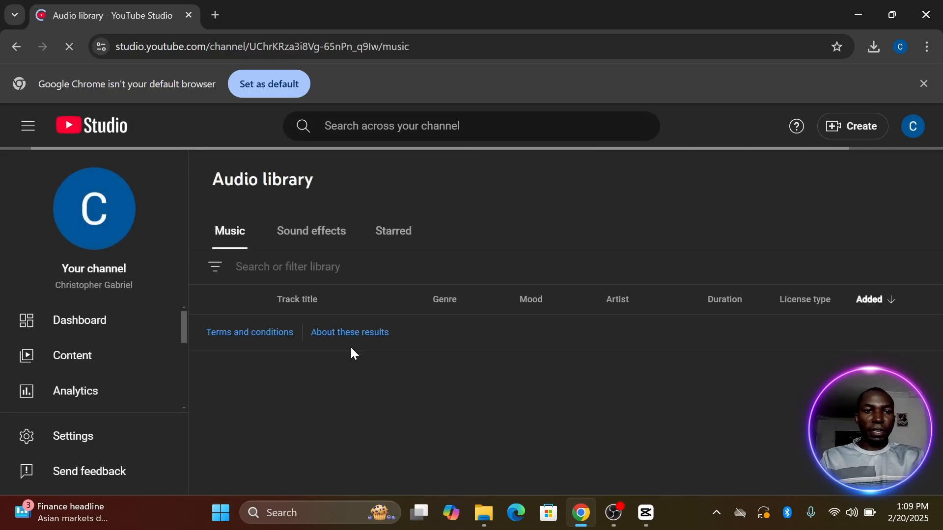
scroll(308, 381, "down", 1)
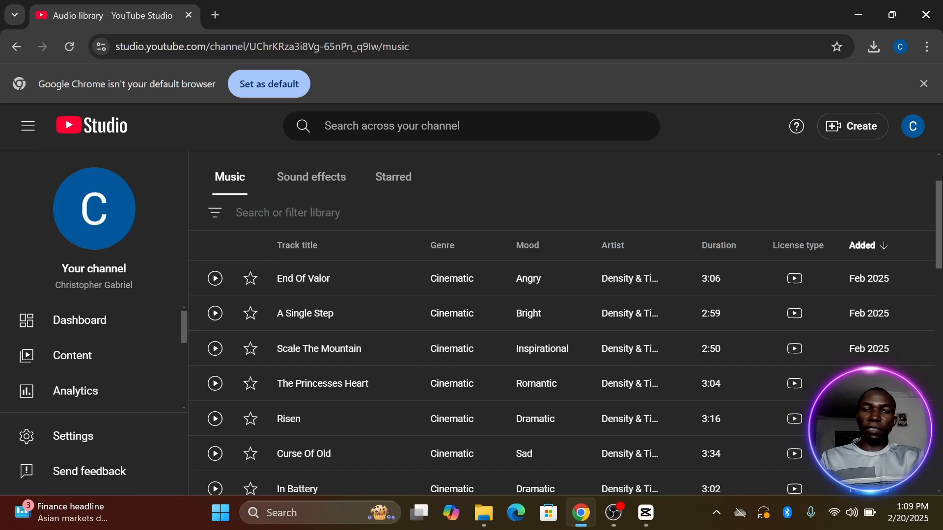
Look through the filter options offered for the Audio Library's music tracks, and close them without applying any.
left_click(218, 213)
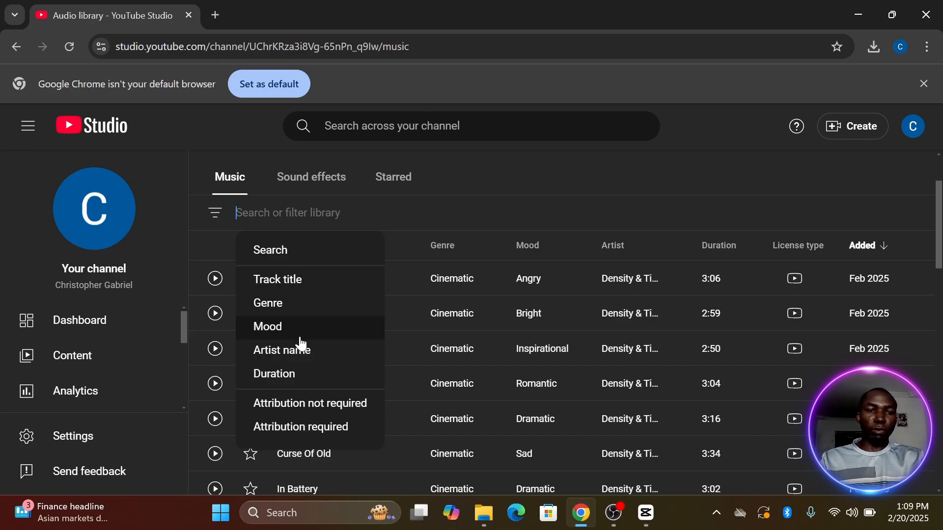
left_click(220, 220)
left_click(219, 217)
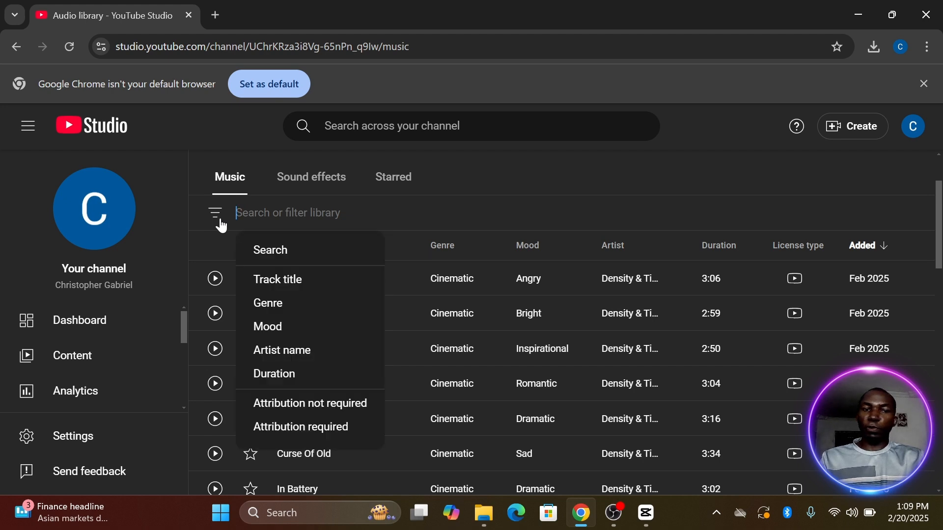
left_click(195, 170)
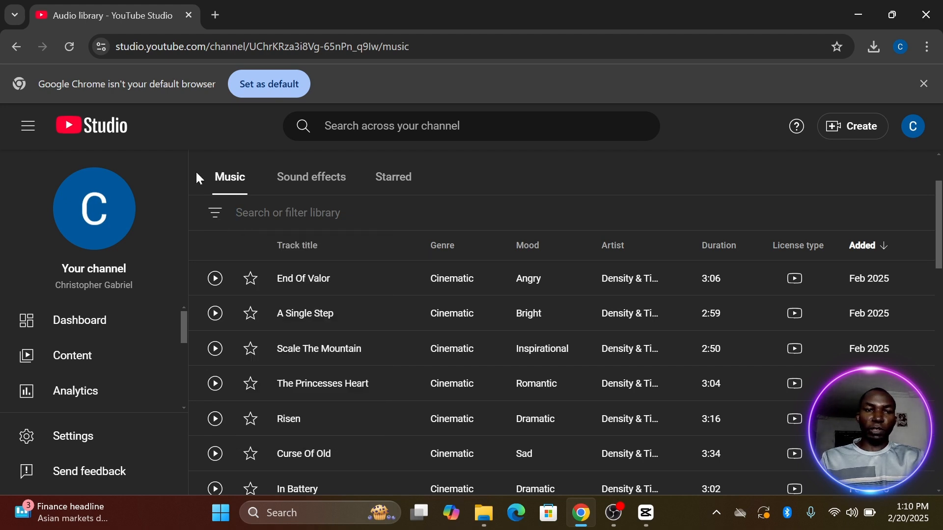
Preview the track A Single Step in the music list for a moment and pause it.
left_click(215, 314)
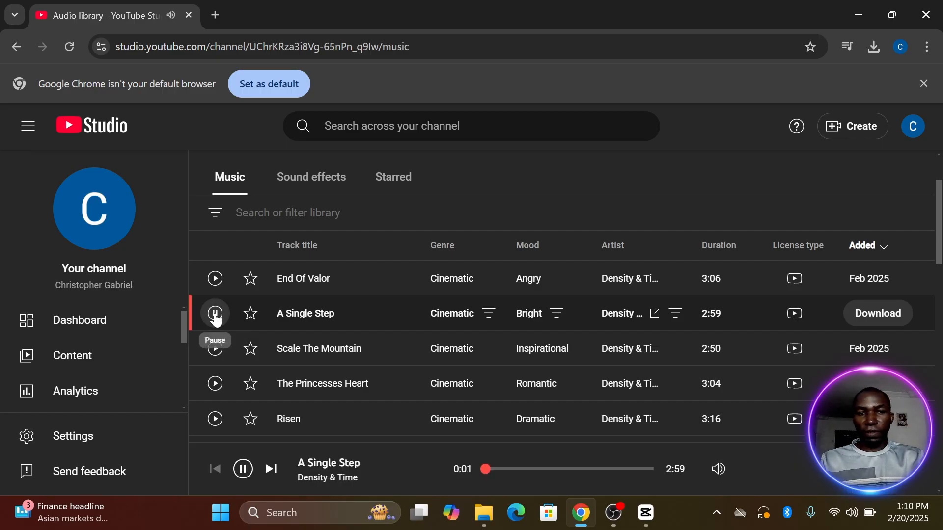
left_click(215, 317)
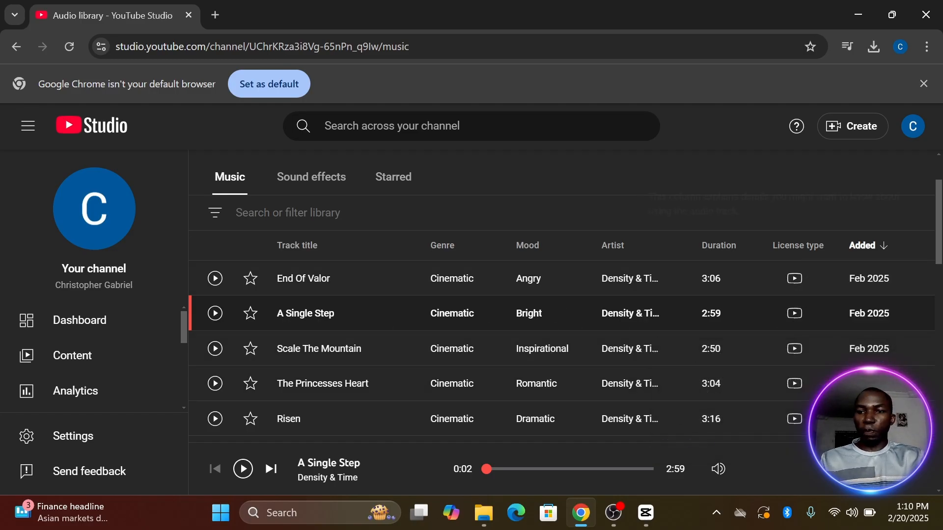
mouse_move(797, 320)
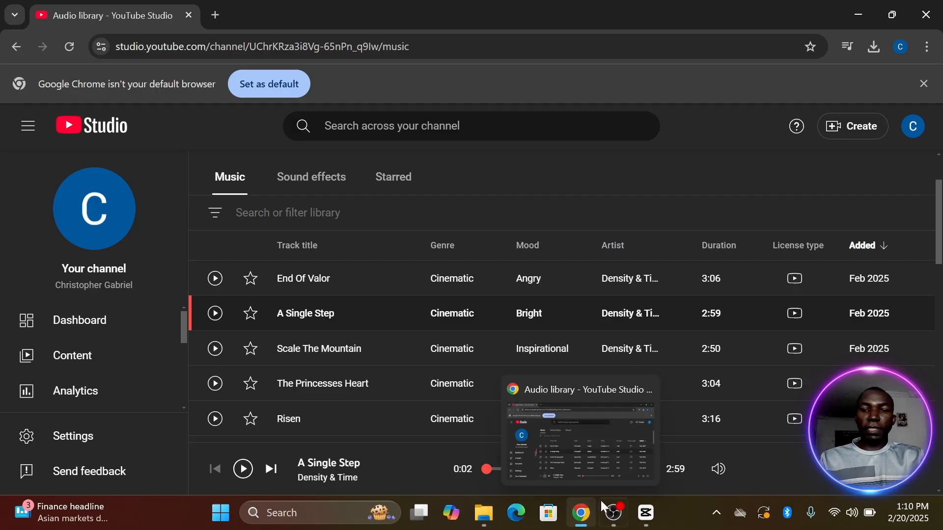
Switch to CapCut and import the audio file "A Single Step - Density & Time" from Downloads into the project media.
left_click(645, 513)
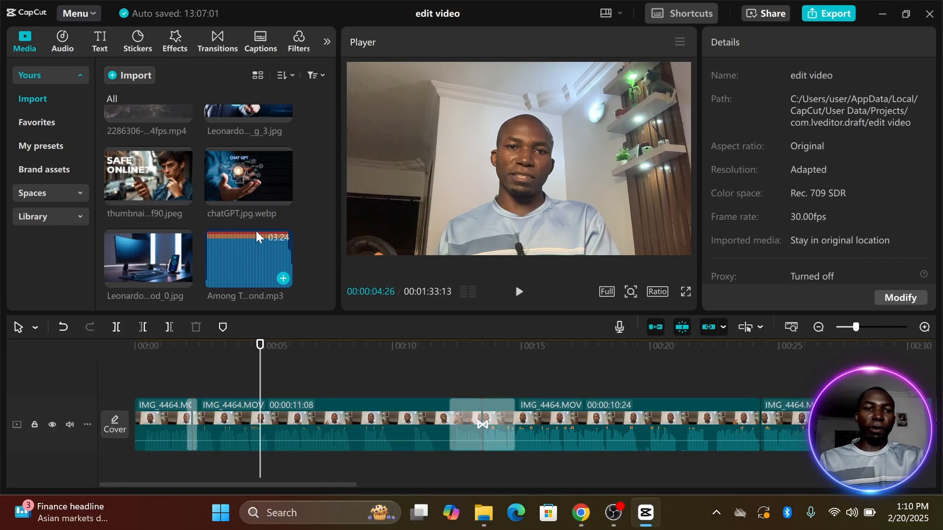
left_click(126, 75)
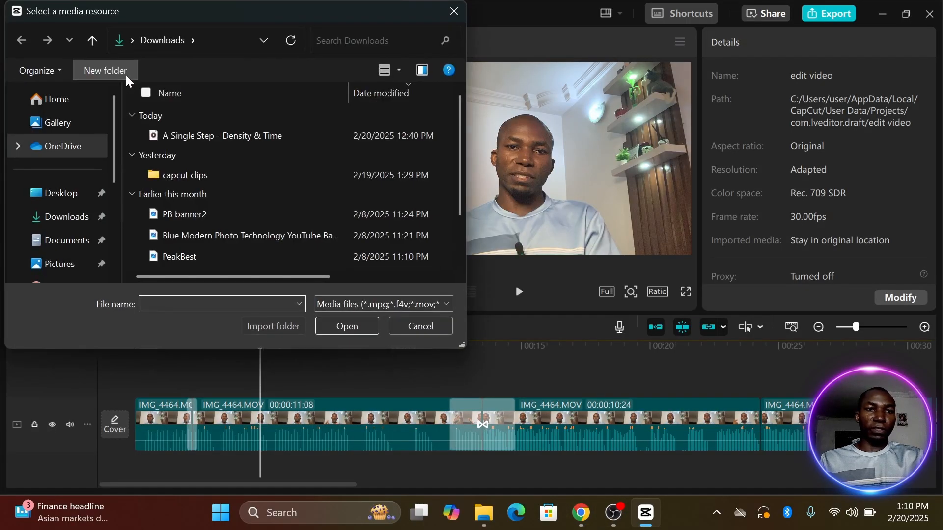
left_click(186, 137)
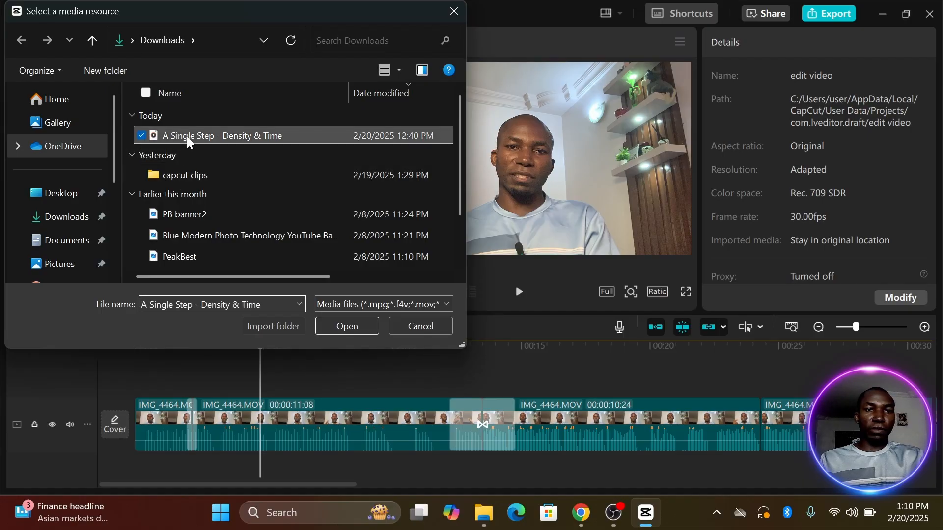
left_click(341, 328)
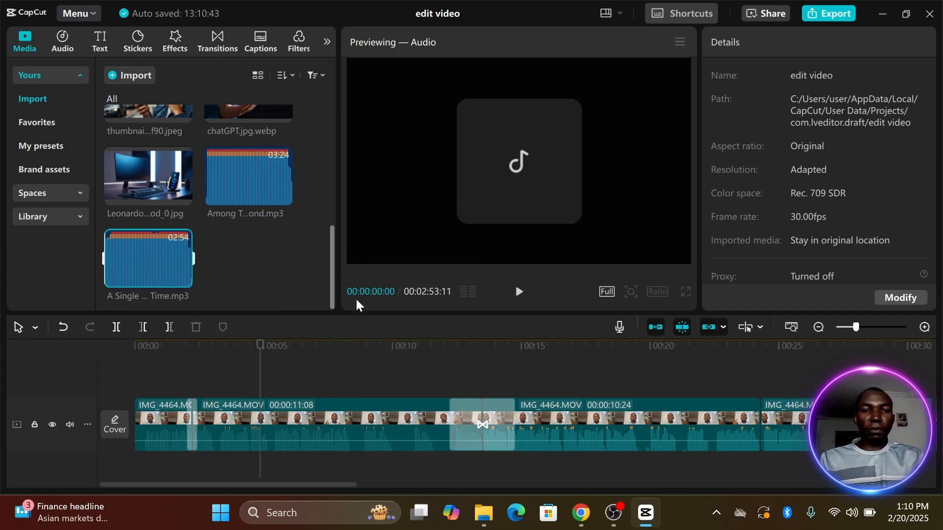
Play the video briefly from 00:00:00:20 to hear it without background music.
left_click(152, 378)
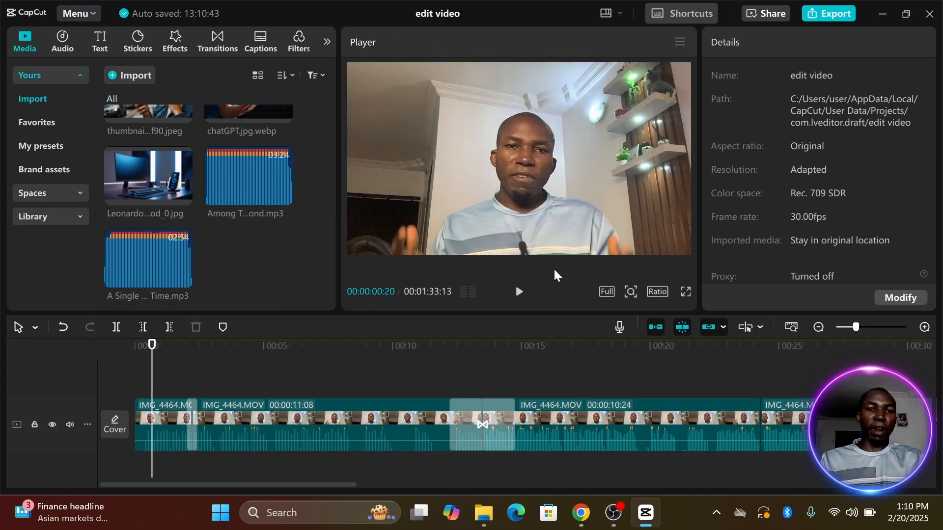
left_click(519, 291)
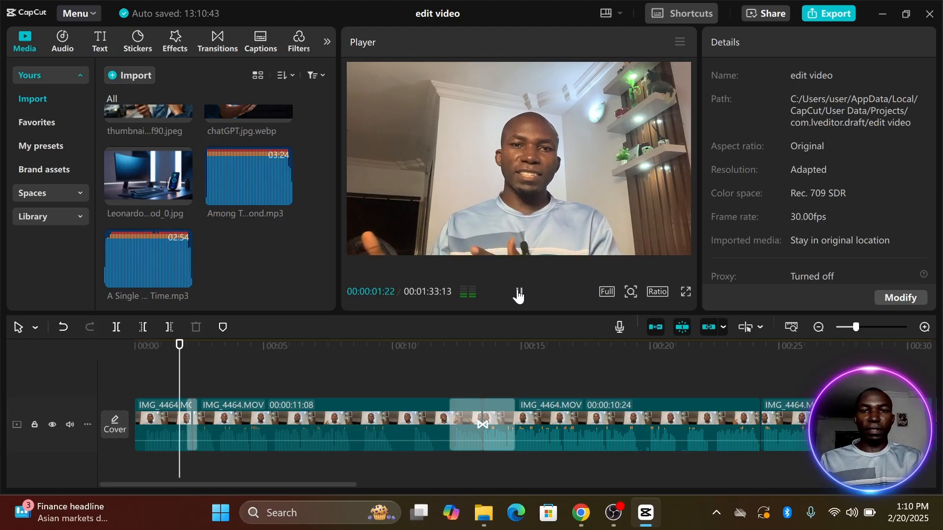
left_click(519, 293)
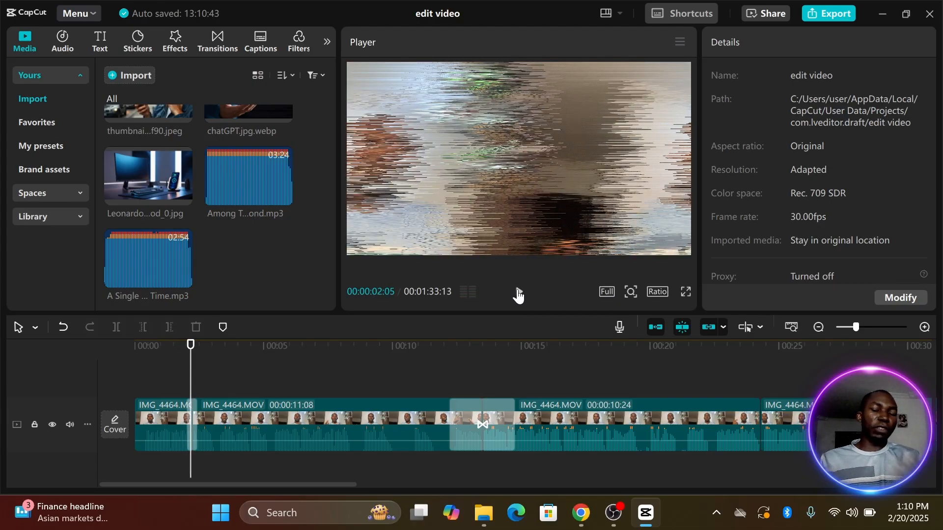
Add the A Single Step audio beneath the video at the start of the timeline and play the opening with it.
left_click_drag(155, 255, 137, 462)
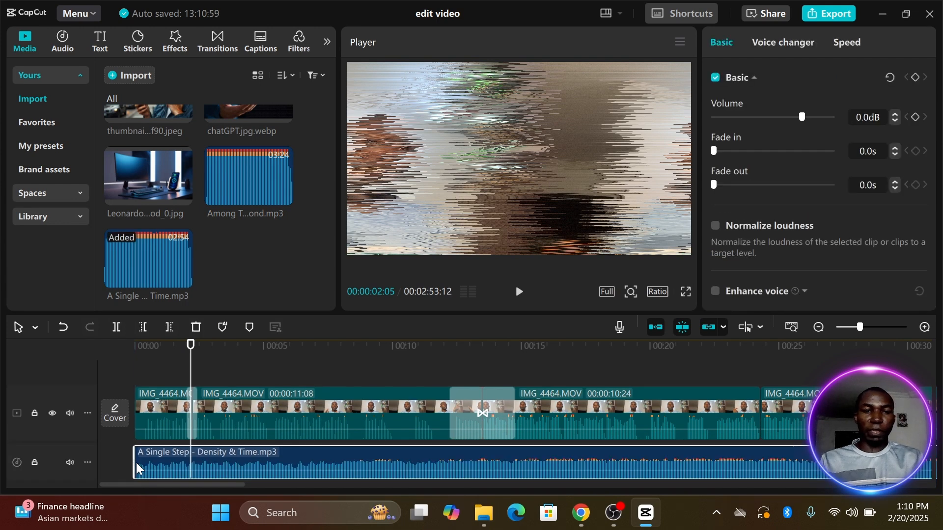
left_click(138, 376)
left_click(525, 292)
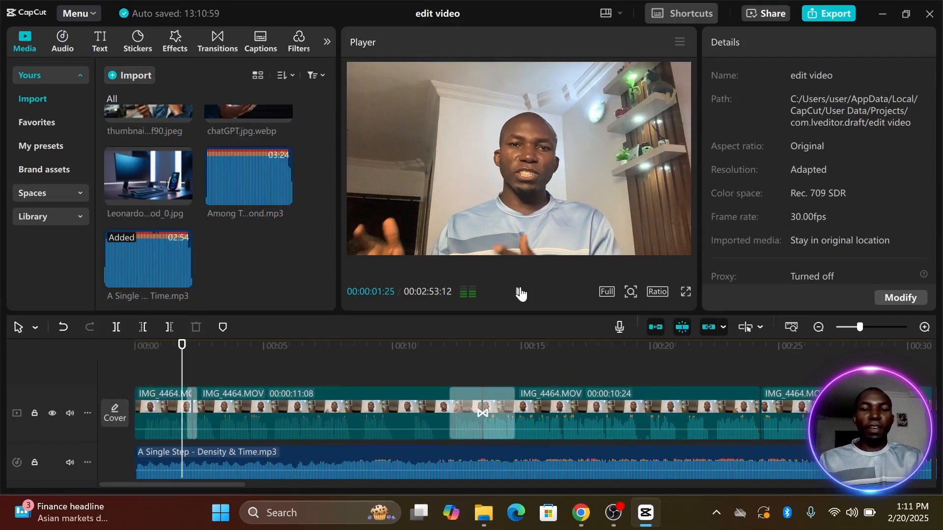
left_click(519, 292)
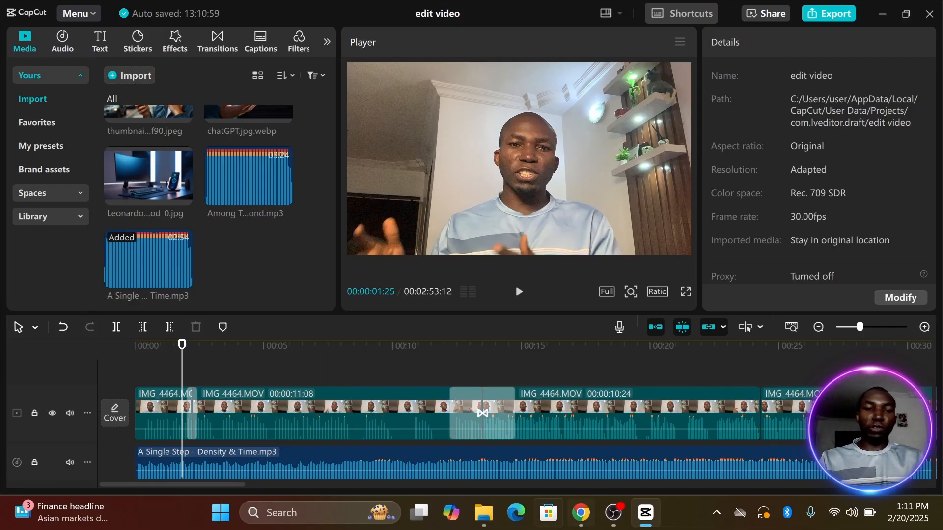
Lower the volume of the A Single Step music clip and play the video to check the balance.
left_click(302, 457)
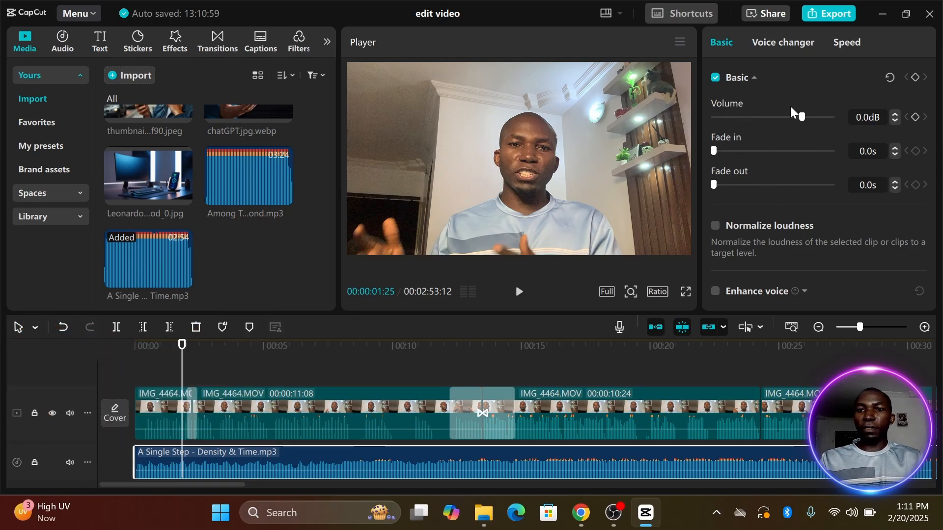
left_click_drag(802, 117, 771, 118)
left_click(518, 293)
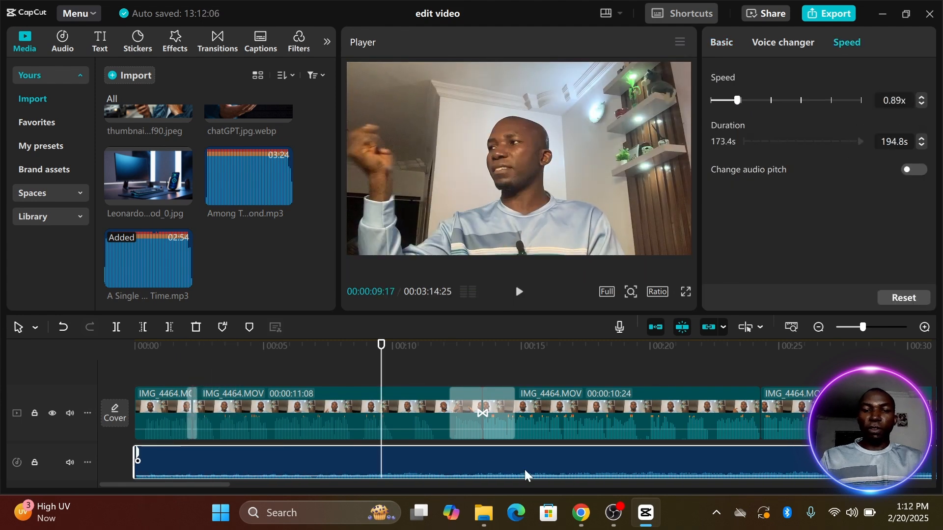
Split the A Single Step music clip at 00:00:13:15, in the middle of the Whirlpool transition, and delete the part after it.
scroll(524, 469, "down", 1)
scroll(525, 470, "down", 1)
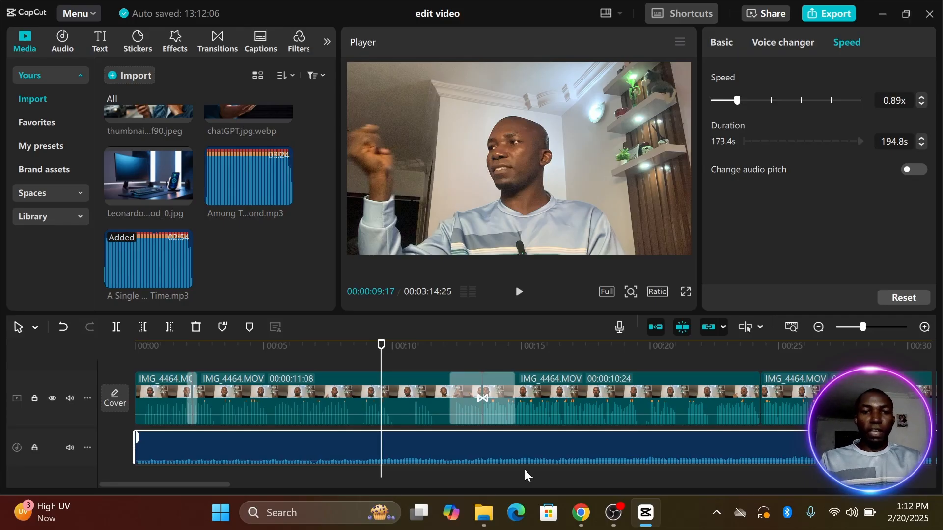
left_click_drag(382, 361, 482, 367)
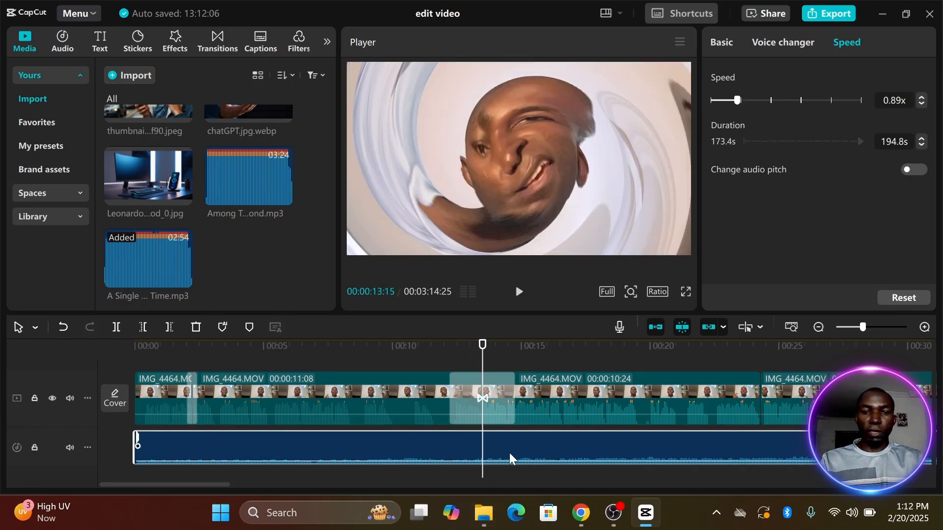
left_click(116, 327)
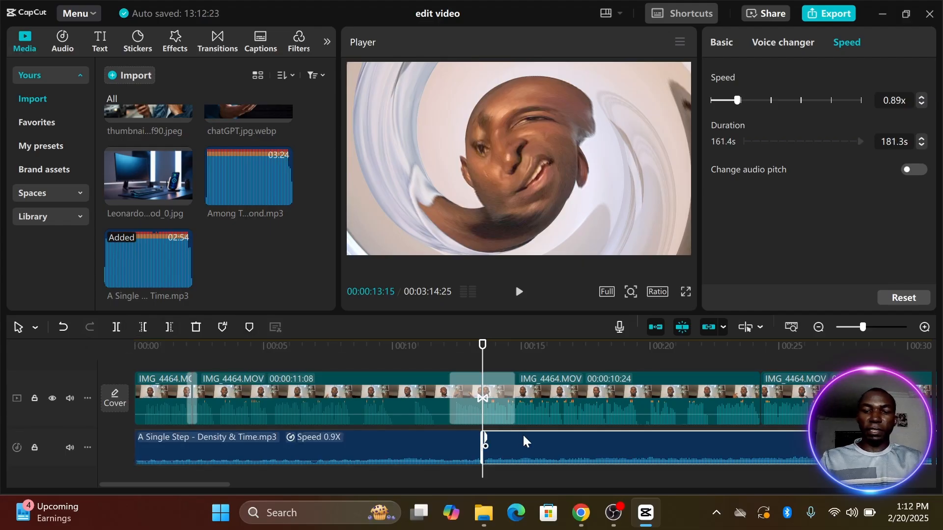
key("Delete")
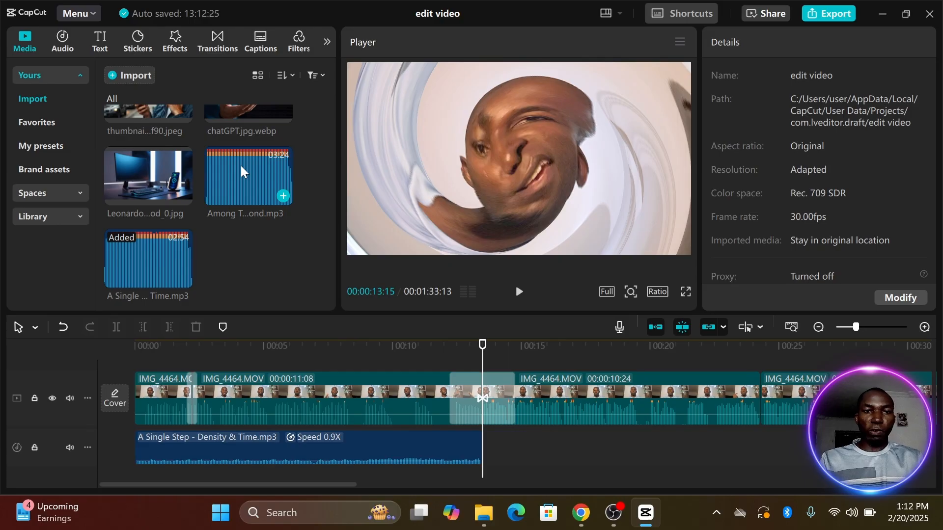
Add the Among The Stars audio right after the A Single Step clip at 00:00:13:15, and move the playhead to 00:00:08:21.
left_click_drag(241, 166, 482, 445)
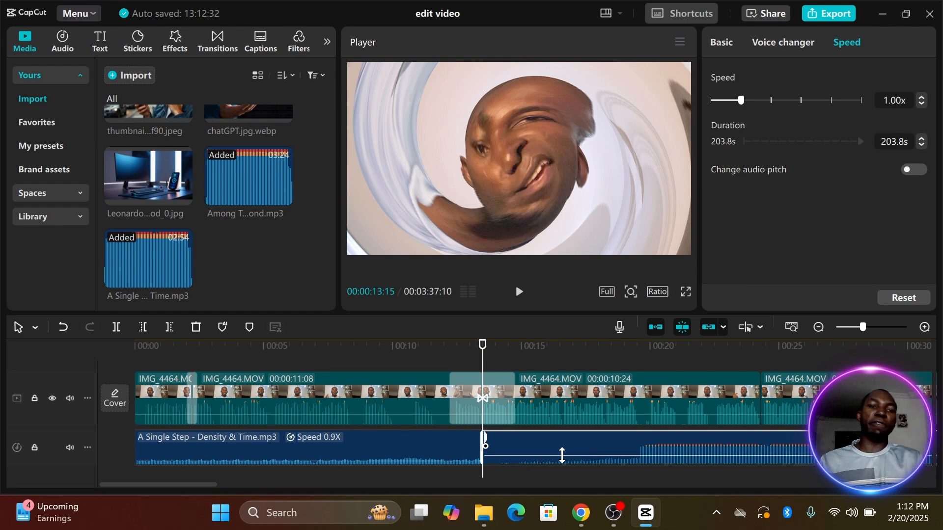
left_click(358, 360)
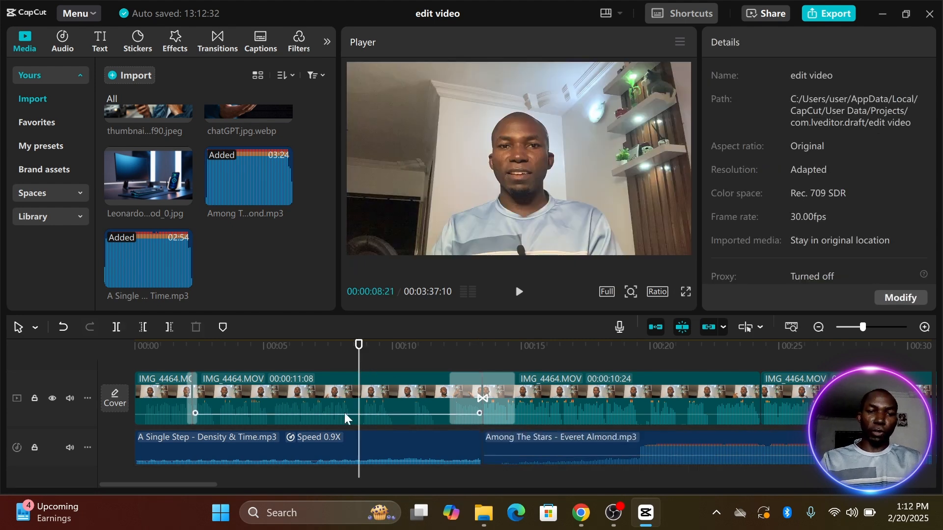
scroll(328, 375, "up", 1)
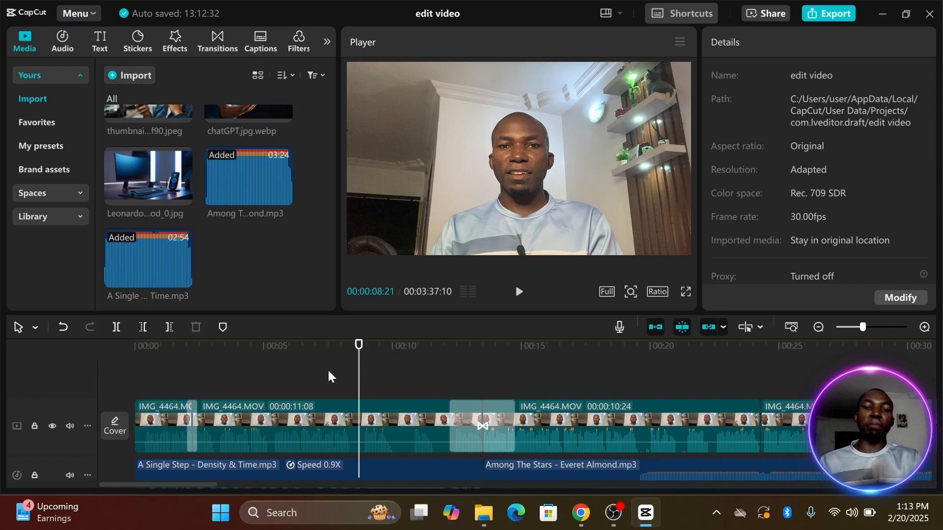
Select the second IMG_4464.MOV clip in the timeline and return the playhead to 00:00:00:00.
left_click(318, 406)
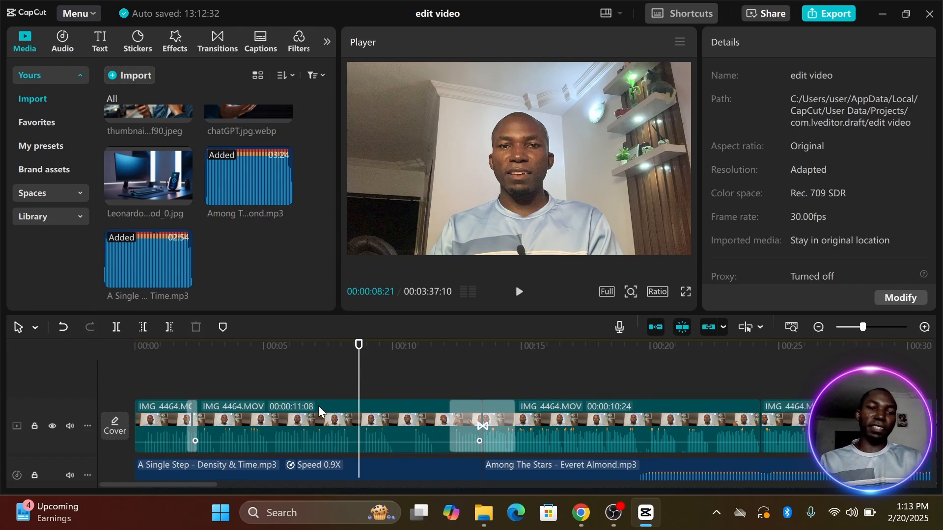
left_click_drag(356, 386, 127, 375)
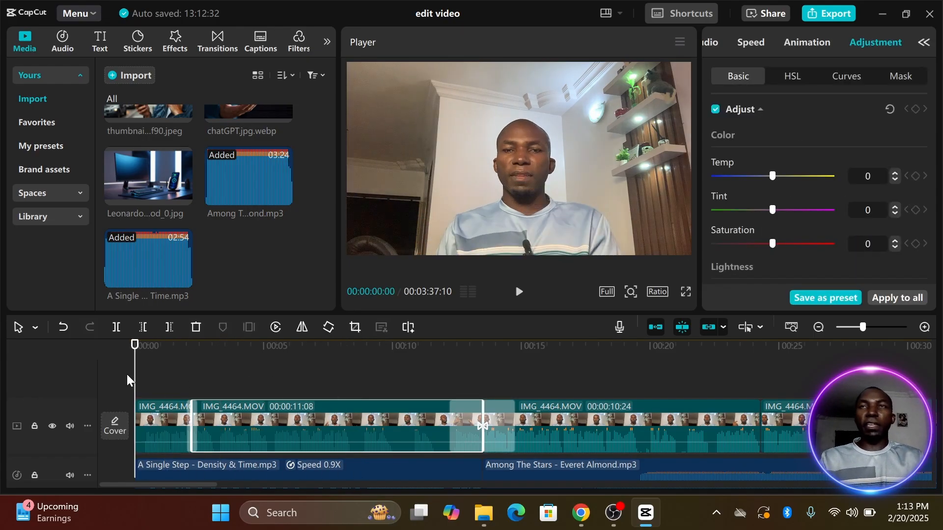
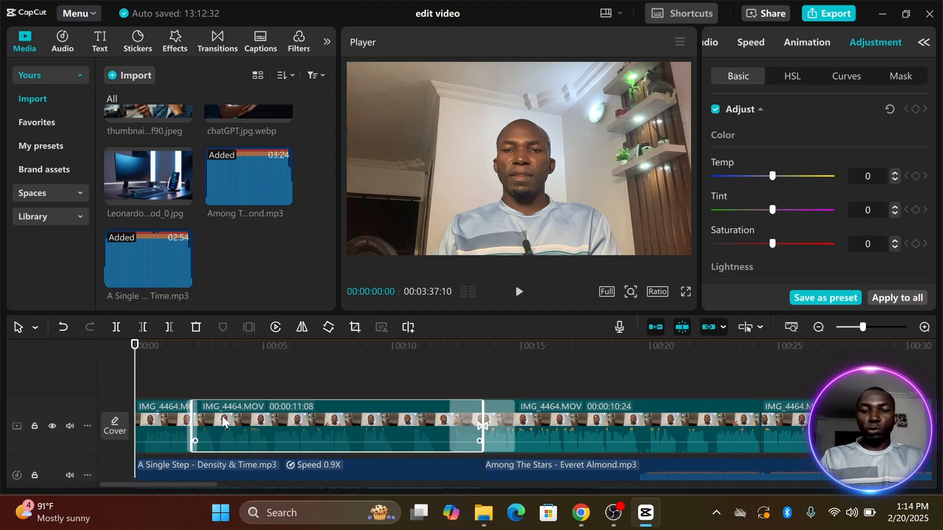
Switch to Chrome and open pexels.com in a new tab.
left_click(581, 513)
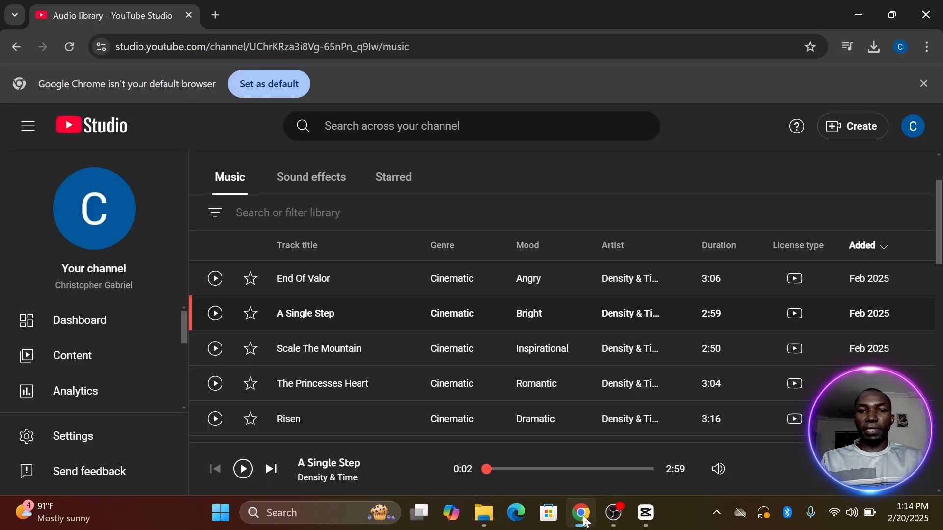
left_click(215, 15)
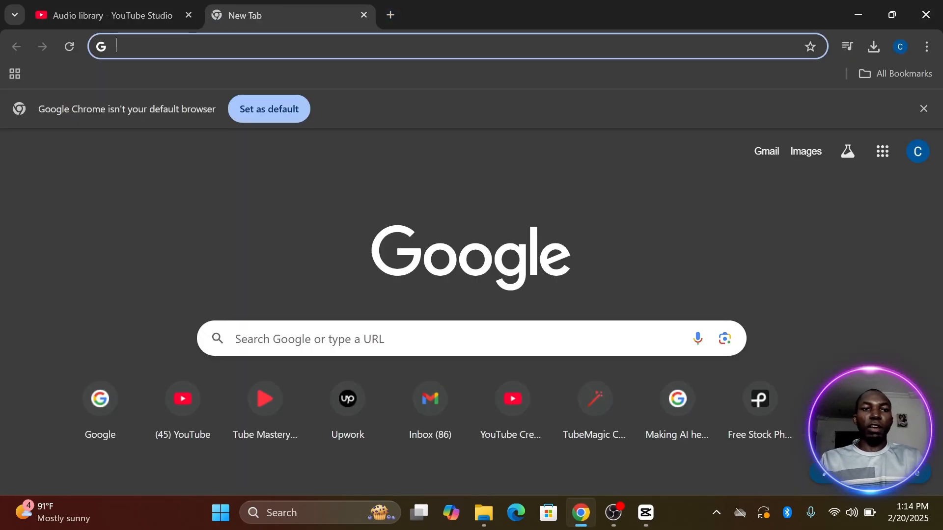
type("pe")
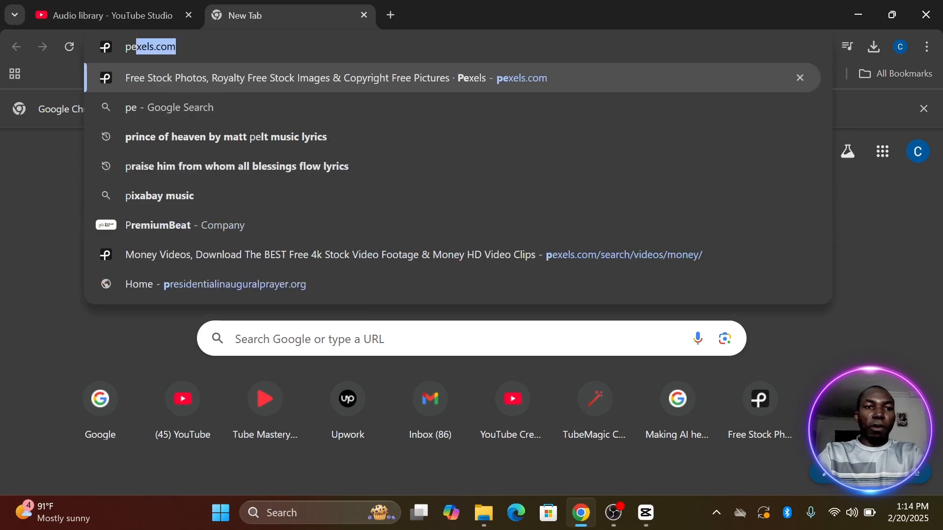
type("xels.com")
key("Return")
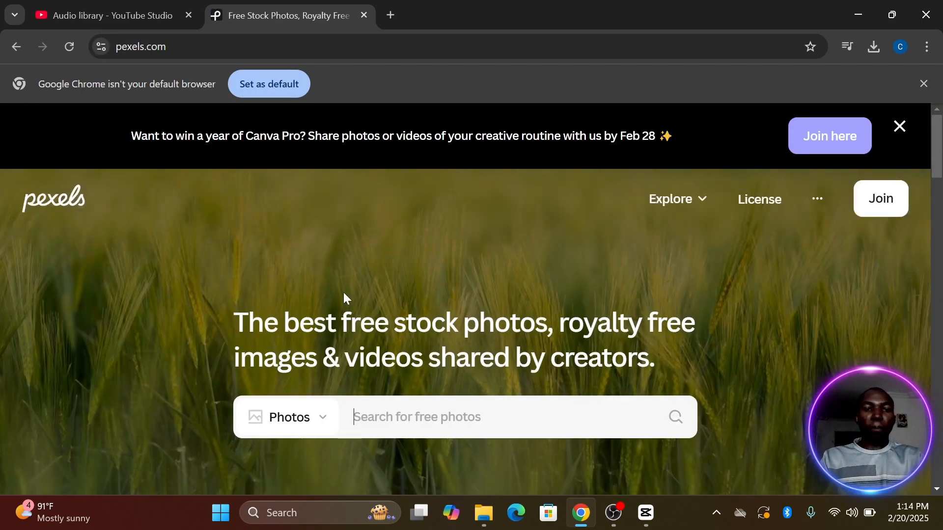
Set the Pexels search to videos and search for "make money".
left_click(289, 417)
left_click(286, 460)
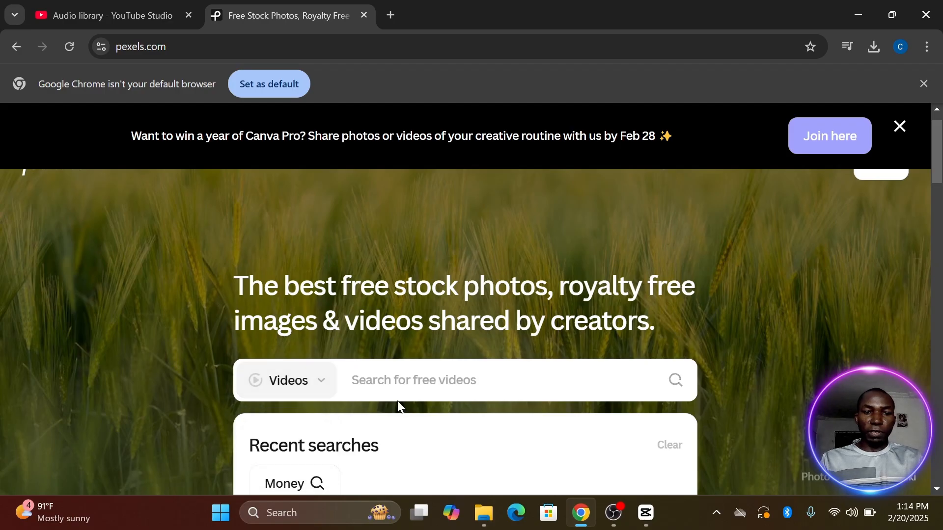
type("mak")
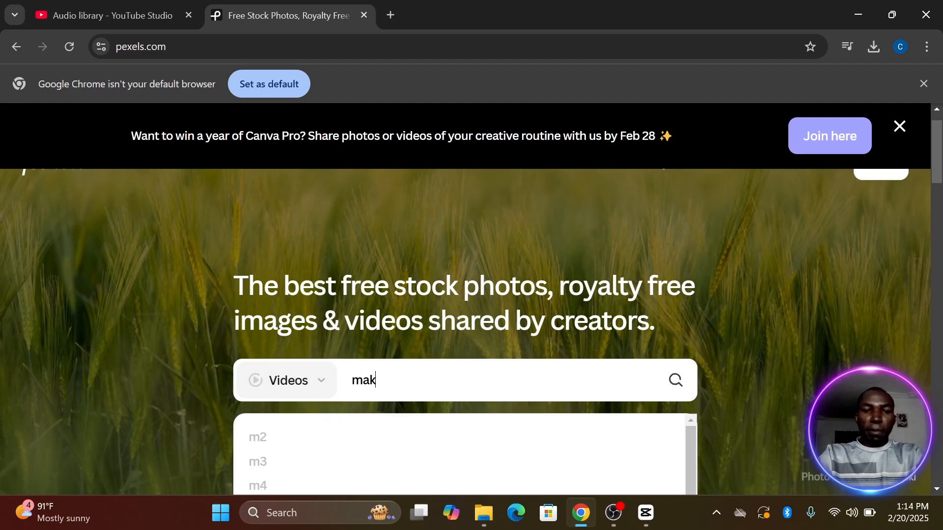
type("e mo")
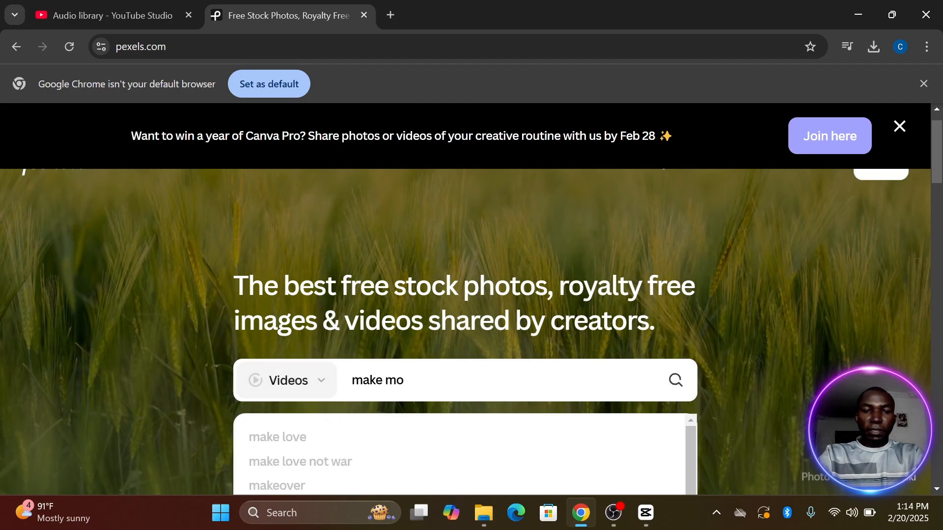
type("ney")
key("Return")
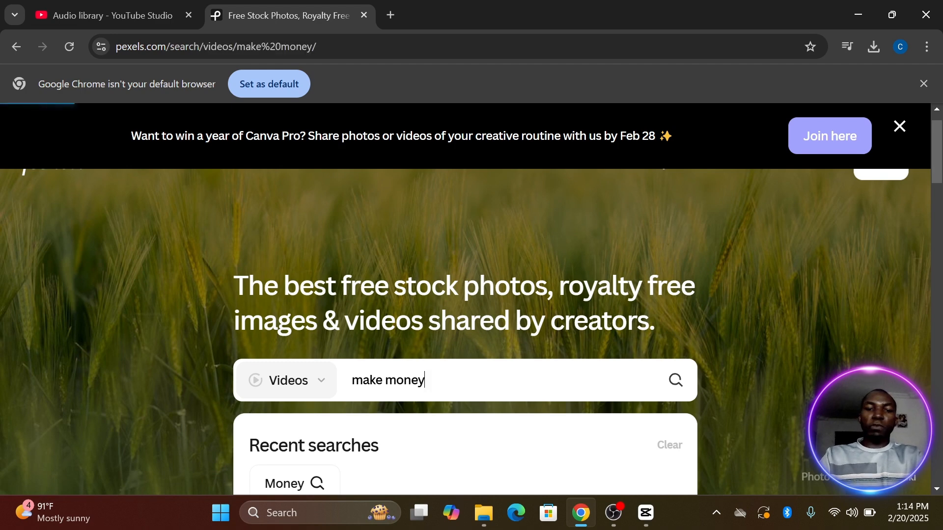
Browse the stock video results, preview the clip of the woman in an orange top throwing banknotes, and close its preview.
scroll(592, 361, "down", 5)
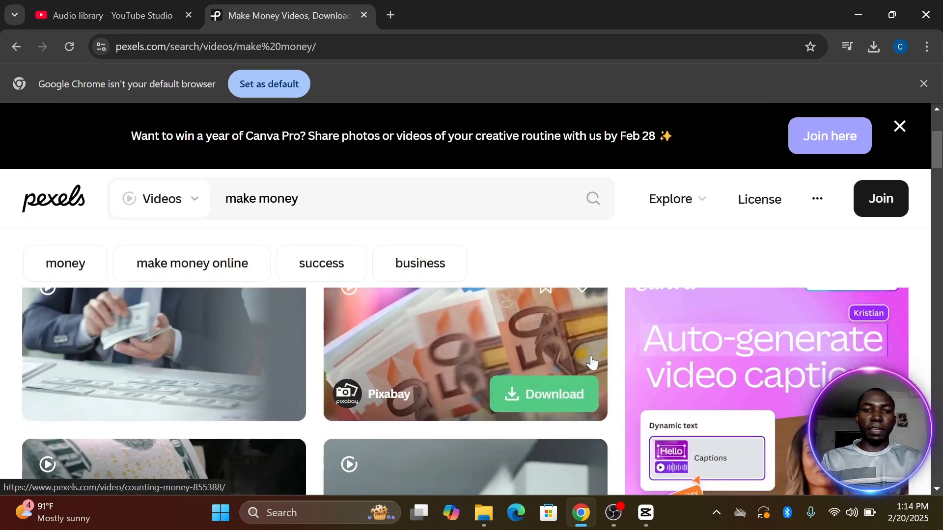
scroll(592, 362, "down", 2)
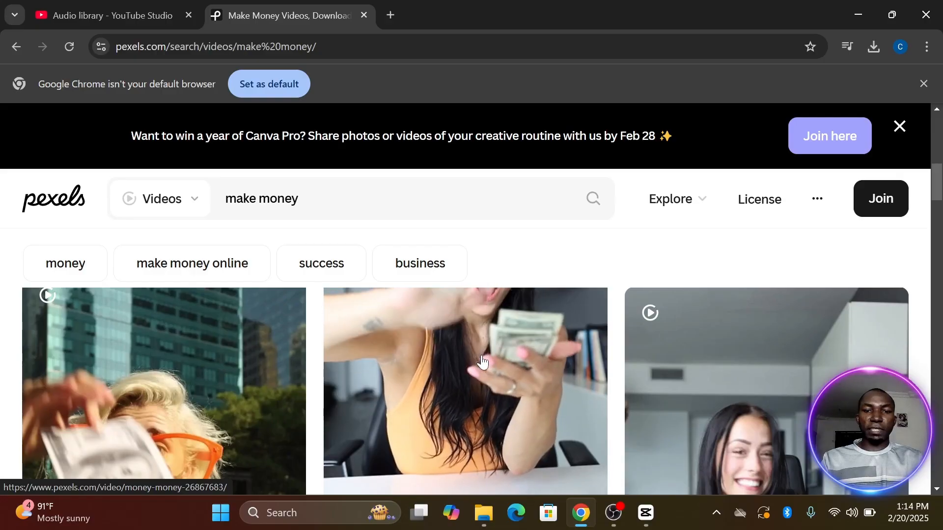
left_click(482, 359)
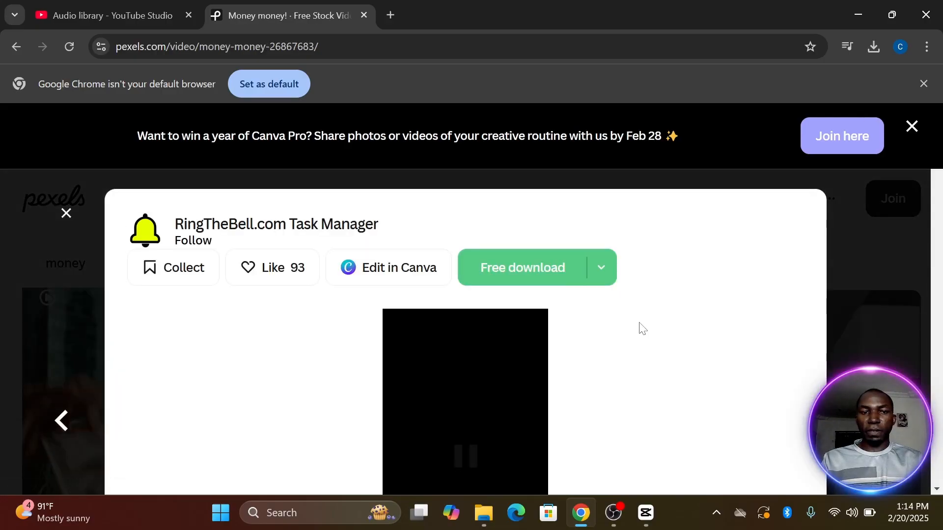
scroll(641, 328, "down", 2)
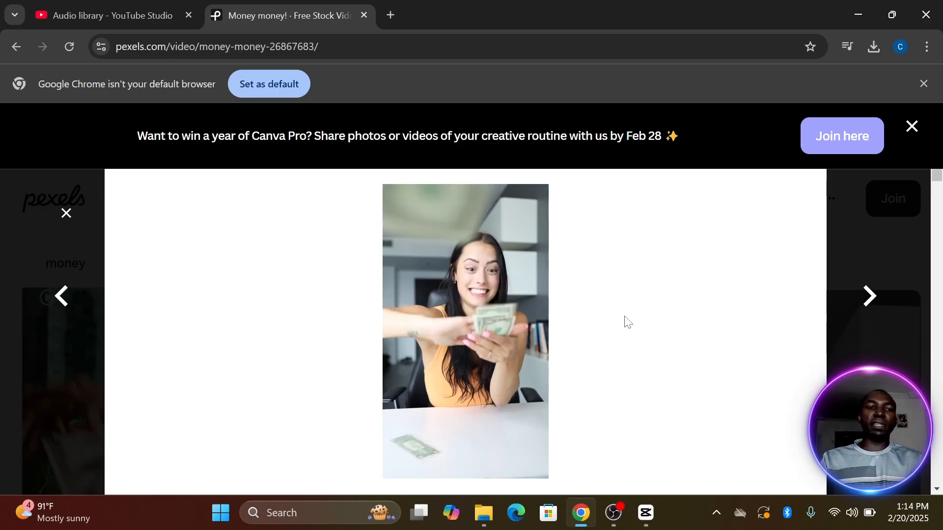
left_click(511, 255)
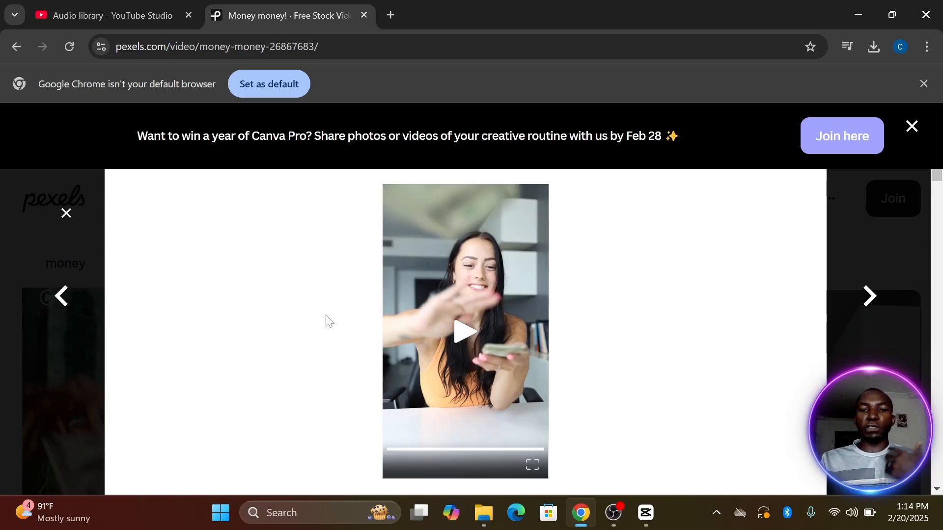
left_click(65, 214)
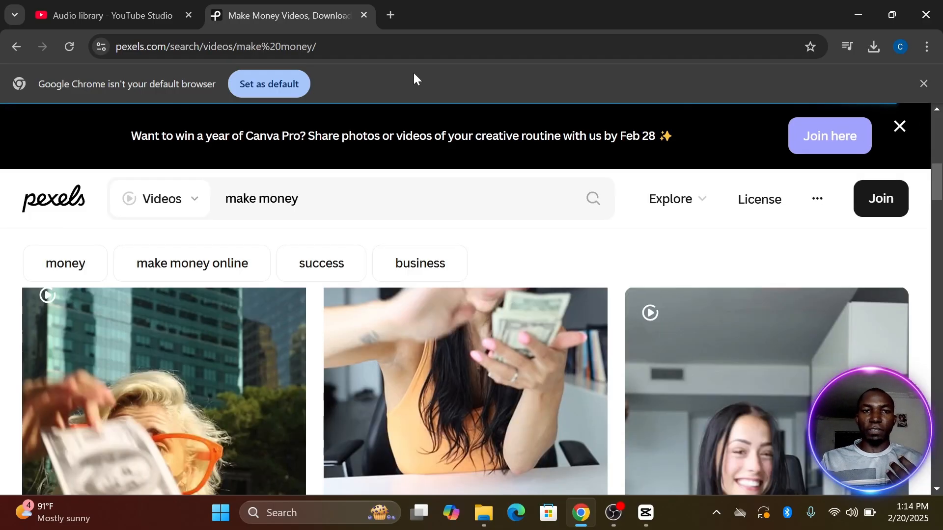
Return to CapCut, play the opening of the video, and move the playhead back to about 00:00:01:19.
left_click(857, 15)
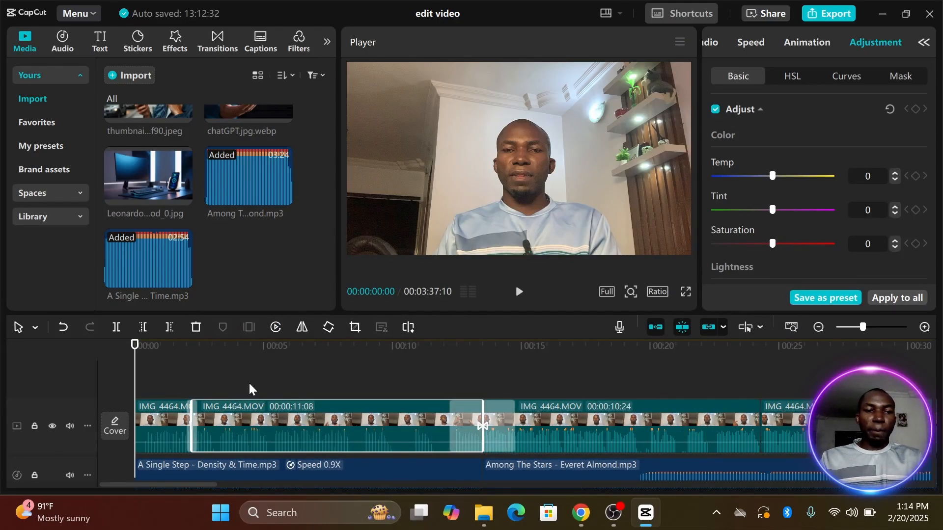
left_click(519, 294)
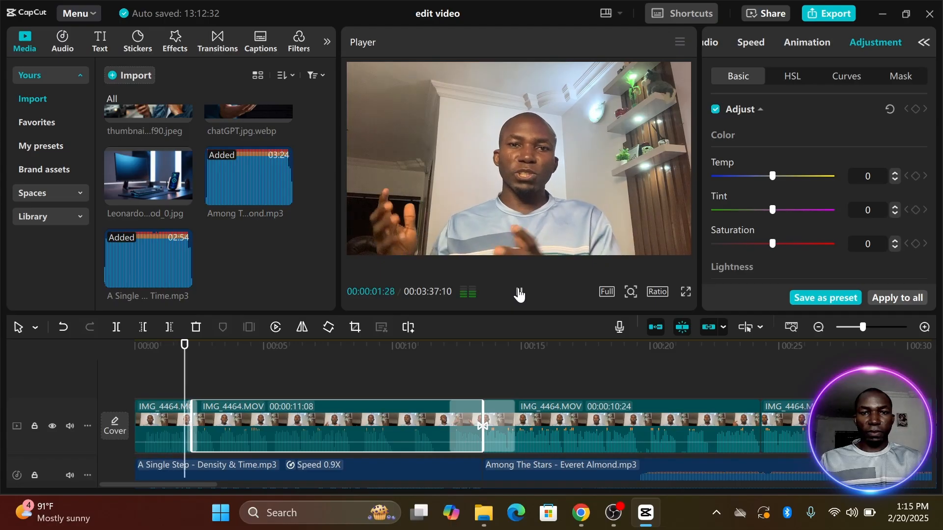
left_click(519, 294)
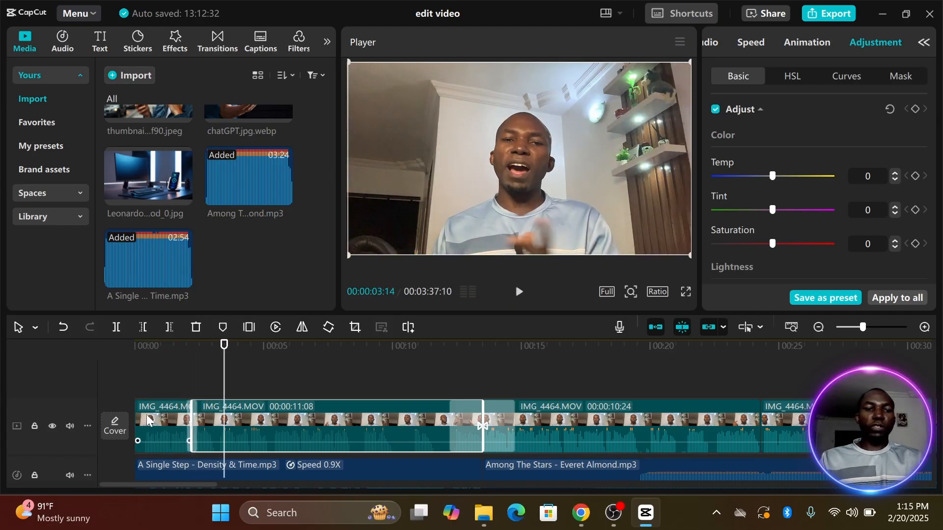
left_click_drag(222, 379, 177, 374)
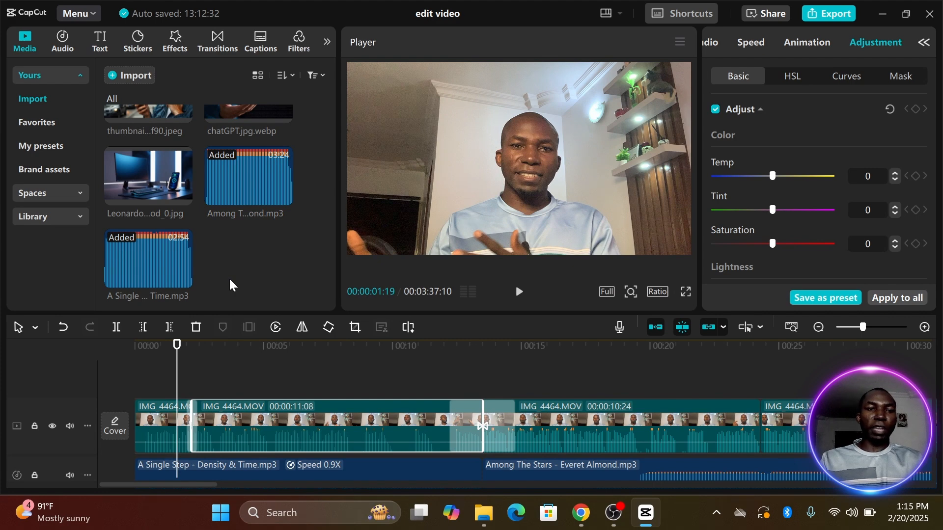
Add the 10839349 laptop video from the imported media on a track above the main footage, aligned with the start of the second IMG_4464.MOV clip.
scroll(223, 260, "up", 2)
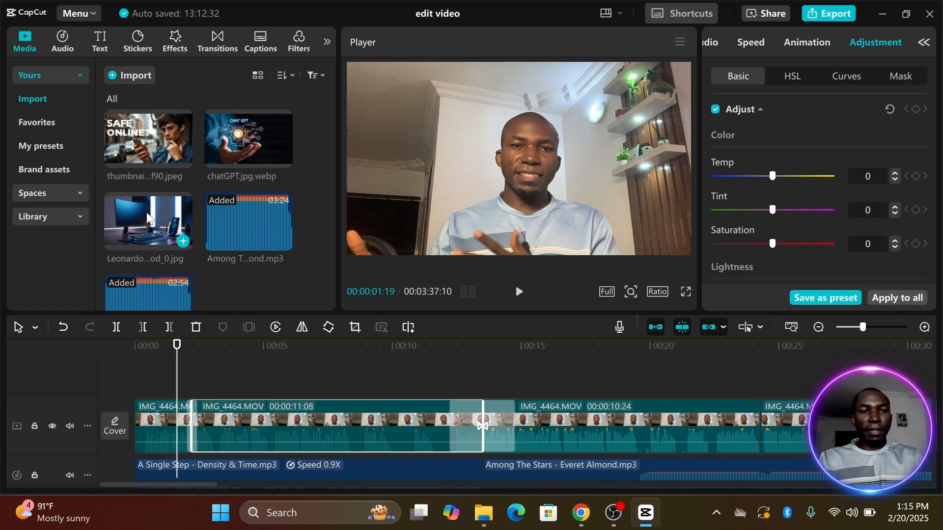
mouse_move(148, 219)
left_mouse_down()
mouse_move(187, 271)
mouse_move(198, 347)
mouse_move(149, 271)
mouse_move(150, 232)
left_mouse_up()
scroll(149, 231, "up", 3)
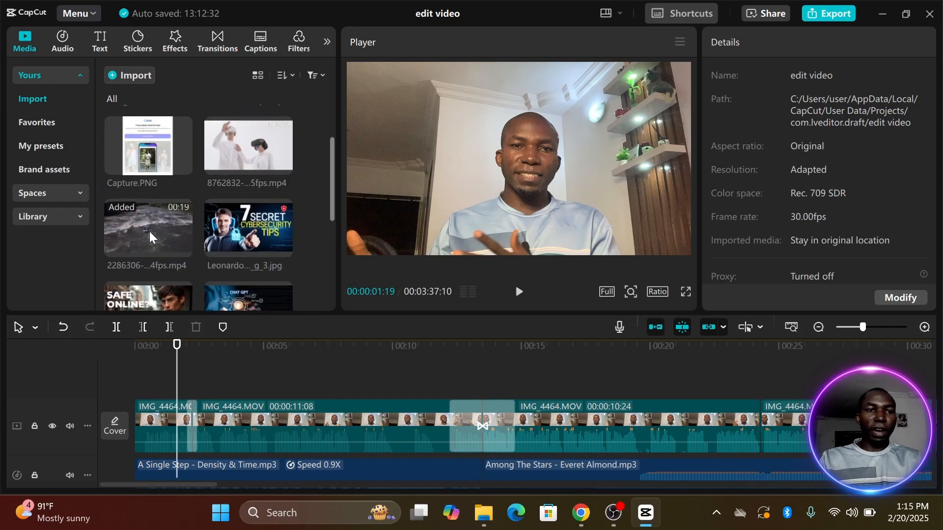
scroll(149, 231, "up", 3)
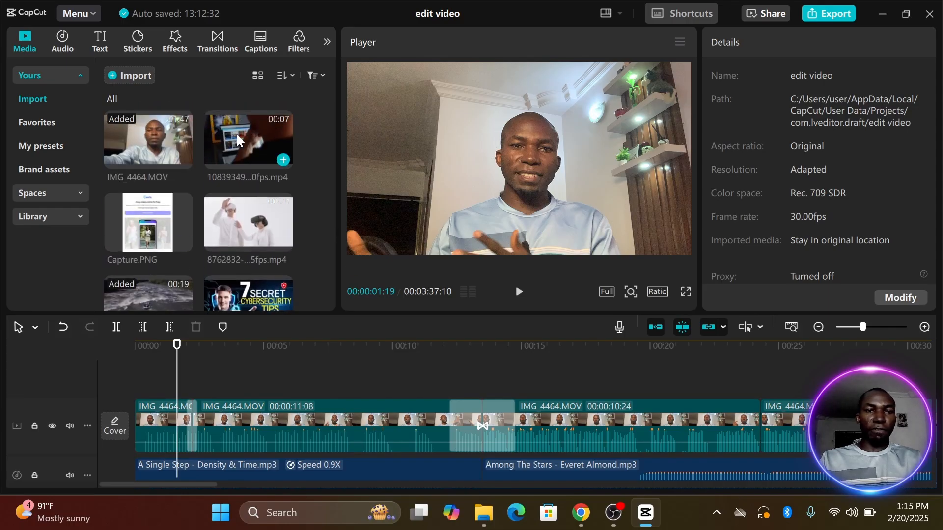
left_click_drag(237, 135, 196, 370)
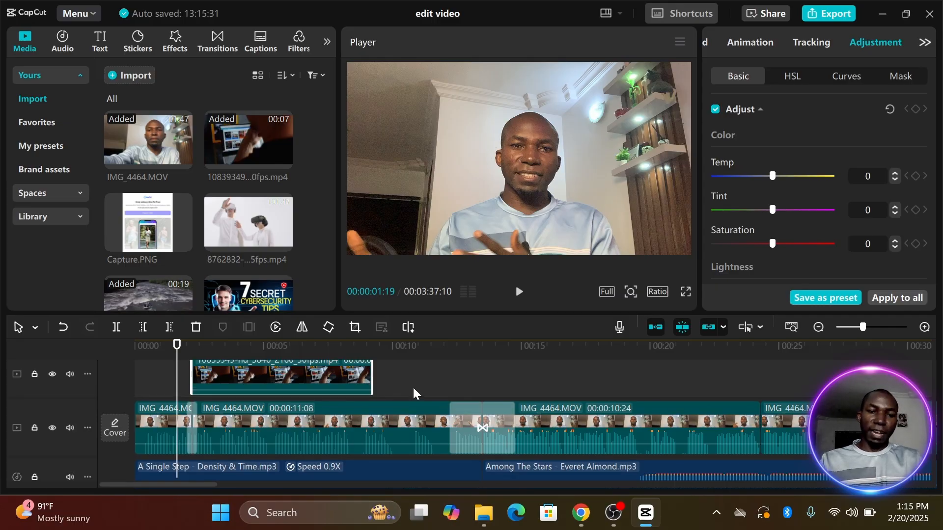
scroll(413, 389, "up", 1)
scroll(413, 390, "up", 2)
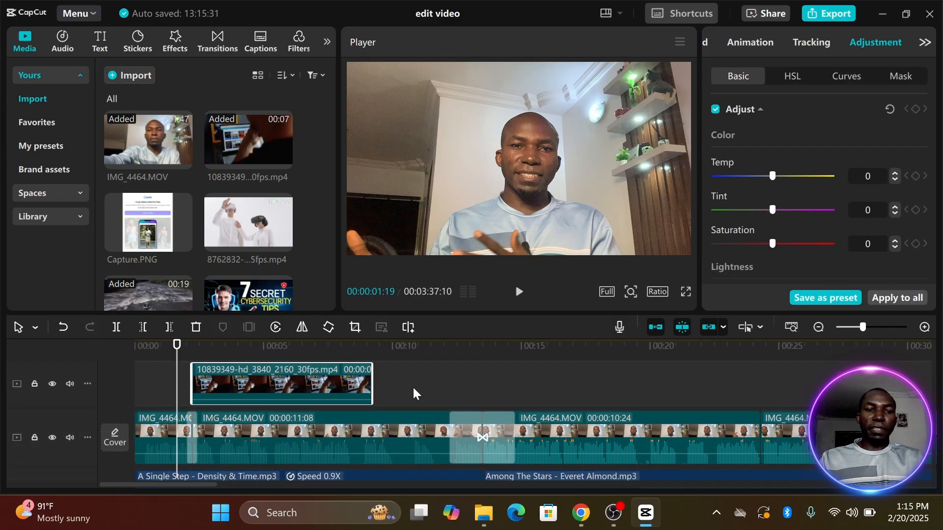
Play through the overlaid laptop clip and trim its end to about 00:00:05:17.
left_click(520, 292)
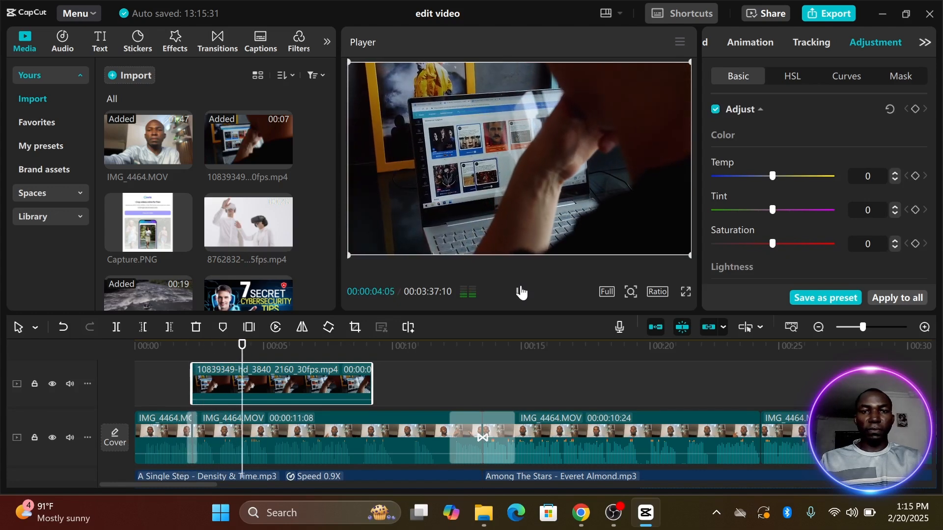
left_click(521, 292)
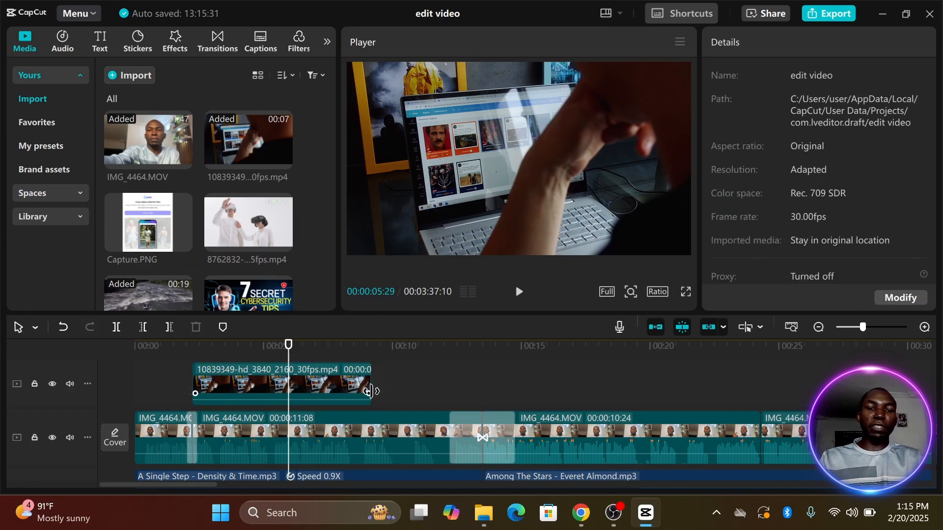
left_click(345, 397)
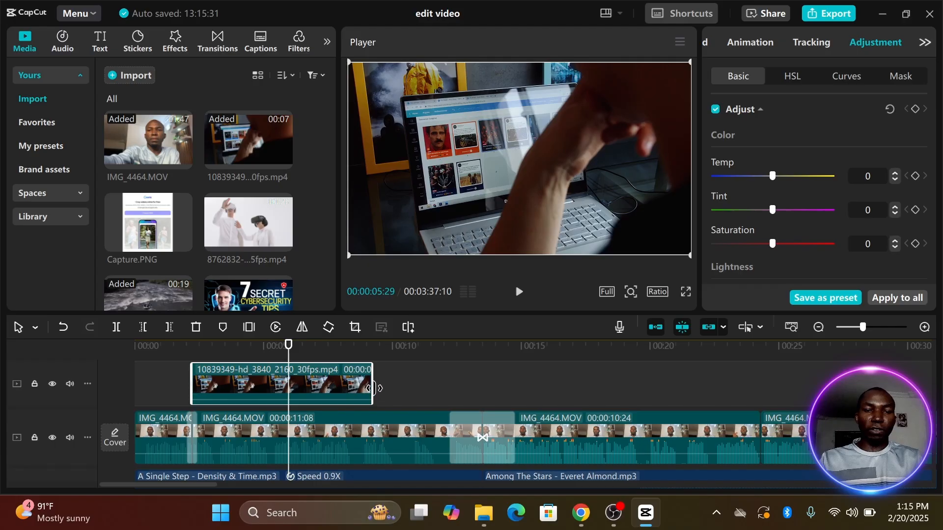
left_click_drag(373, 388, 295, 384)
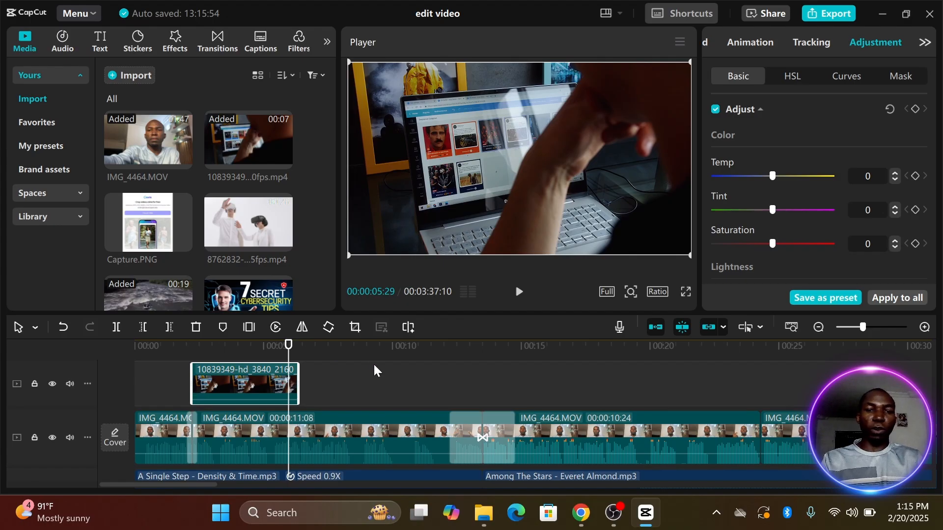
left_click_drag(298, 376, 276, 376)
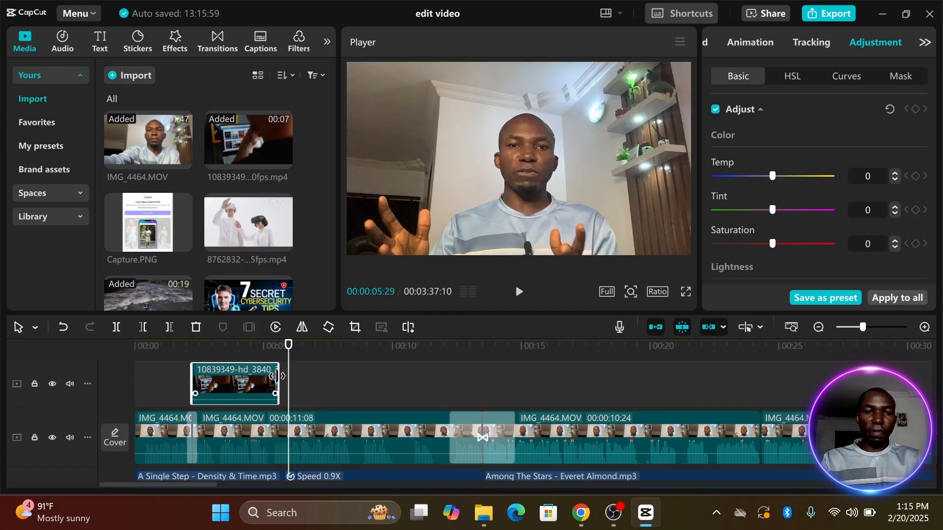
Check the overlay clip's start and end, and play the footage after it to about 00:00:08:10.
left_click(183, 382)
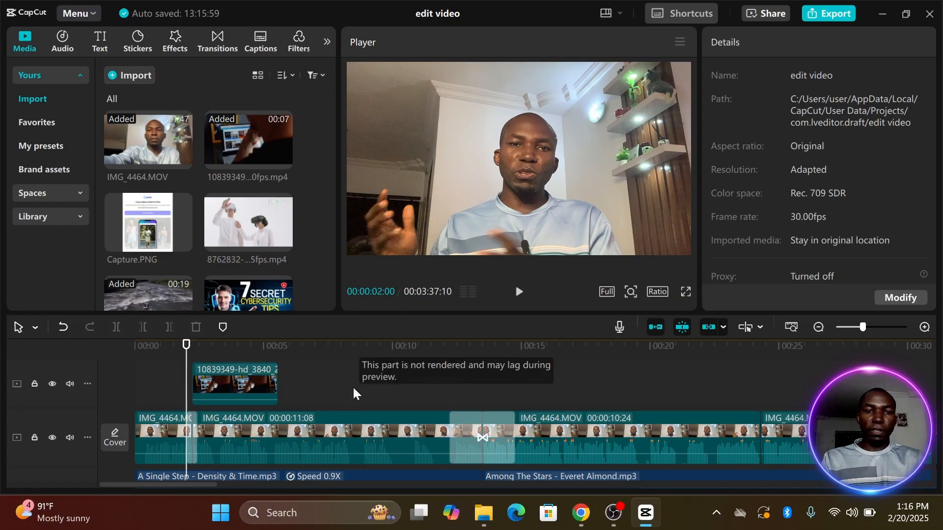
left_click(280, 378)
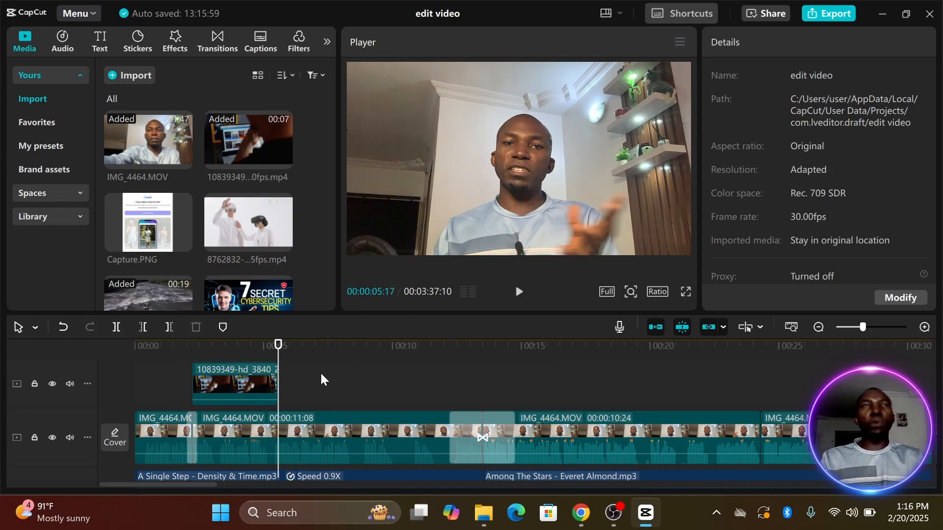
left_click(519, 292)
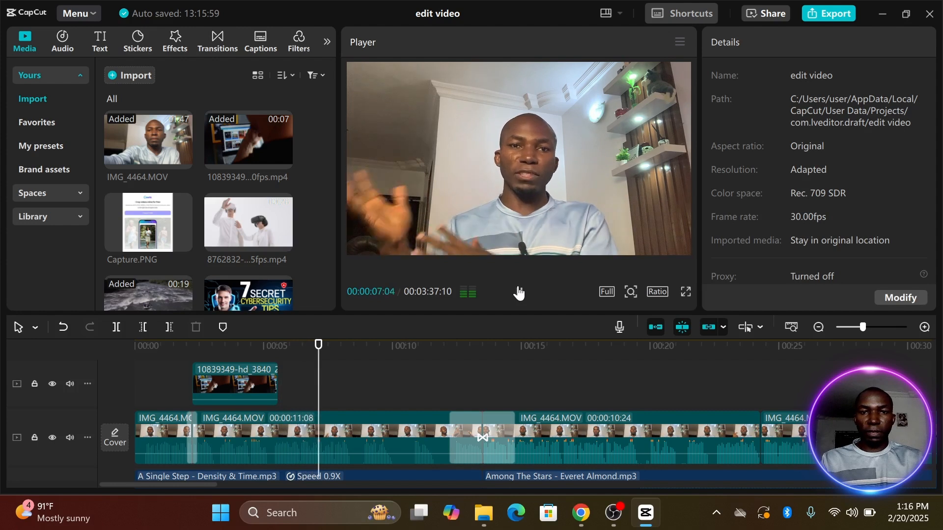
left_click(519, 293)
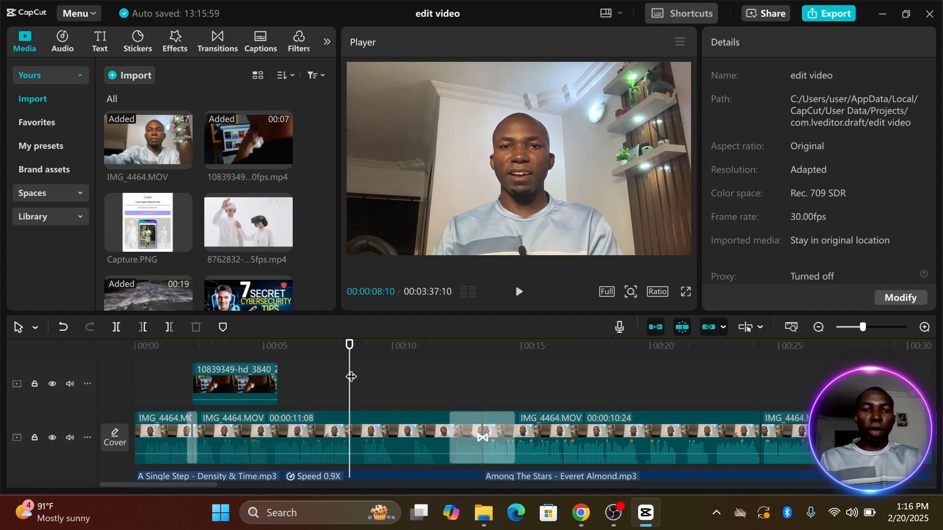
Add Capture.PNG above the main footage at 00:00:07:20 and trim its end to about 00:00:08:22.
left_click_drag(351, 376, 333, 378)
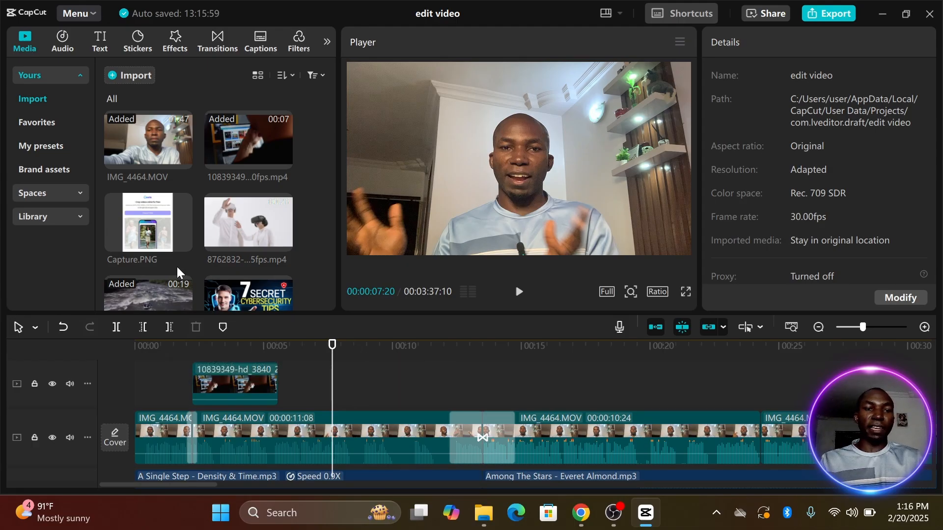
mouse_move(152, 235)
left_click_drag(151, 228, 329, 385)
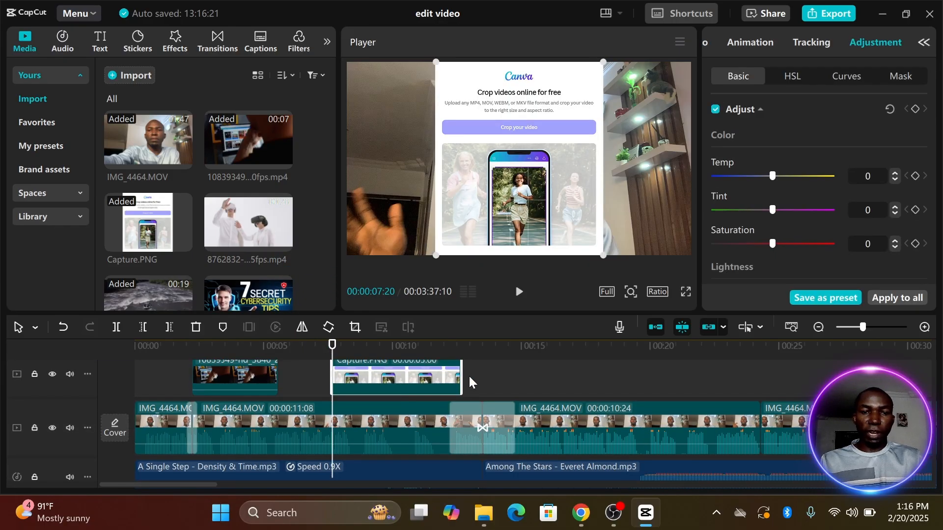
left_click_drag(461, 378, 360, 384)
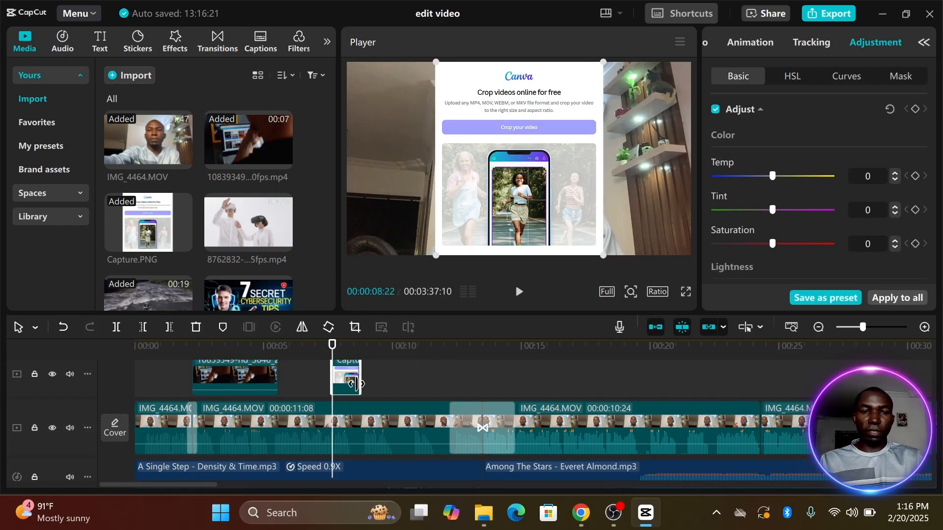
Play the footage across the Capture.PNG overlay from about 00:00:06:02 to 00:00:09:28.
left_click(291, 372)
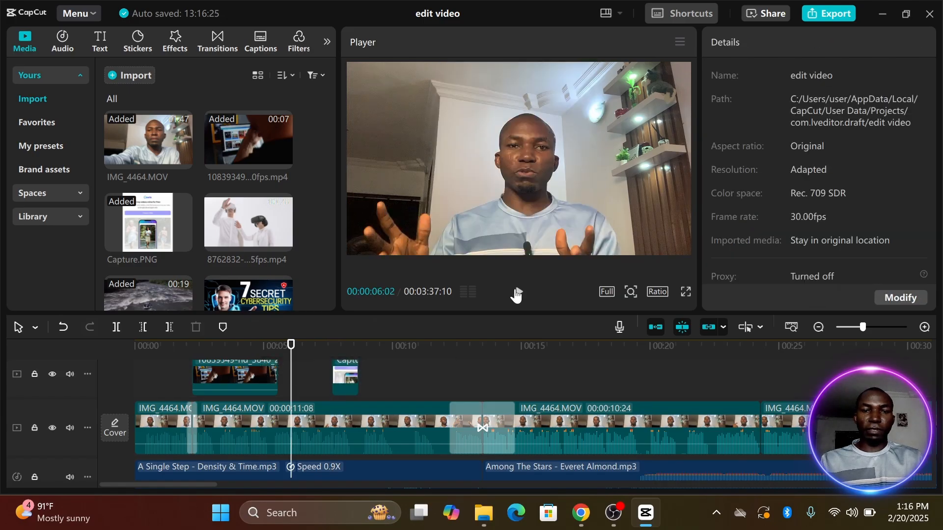
left_click(516, 293)
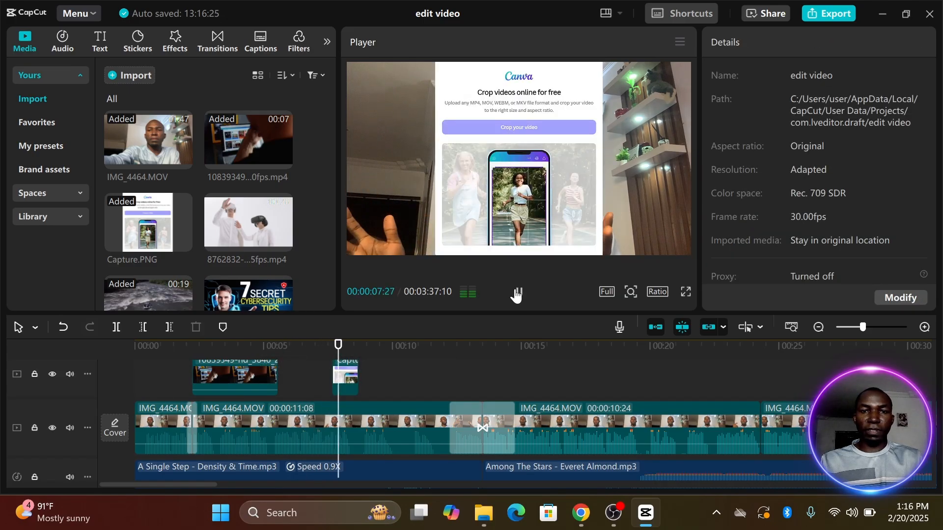
left_click(516, 293)
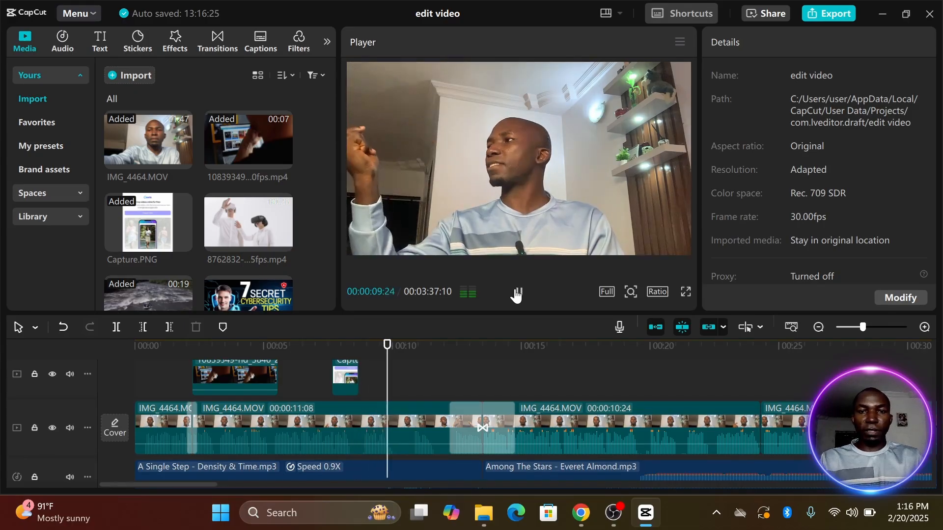
left_click(517, 292)
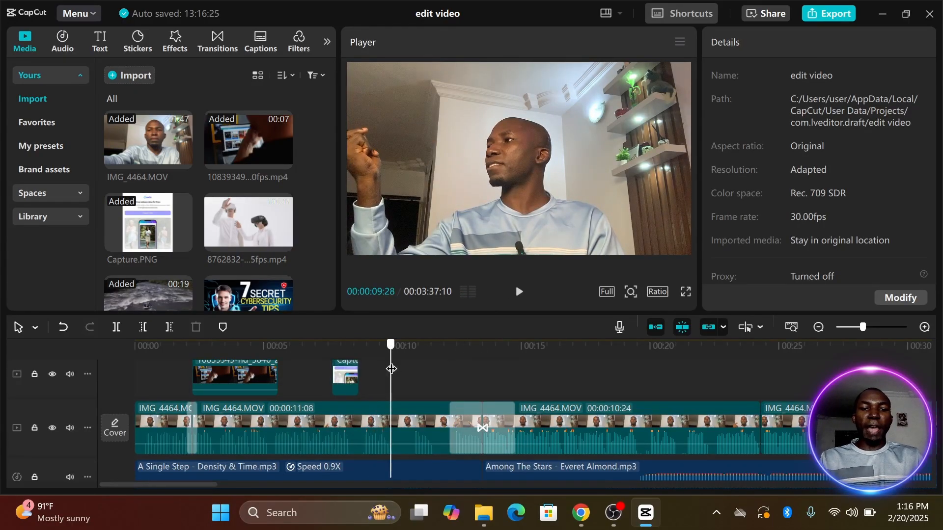
Add the Leonardo desk-setup image at 00:00:09:19 and shrink it to a small picture above the speaker's raised hand.
left_click_drag(391, 369, 383, 372)
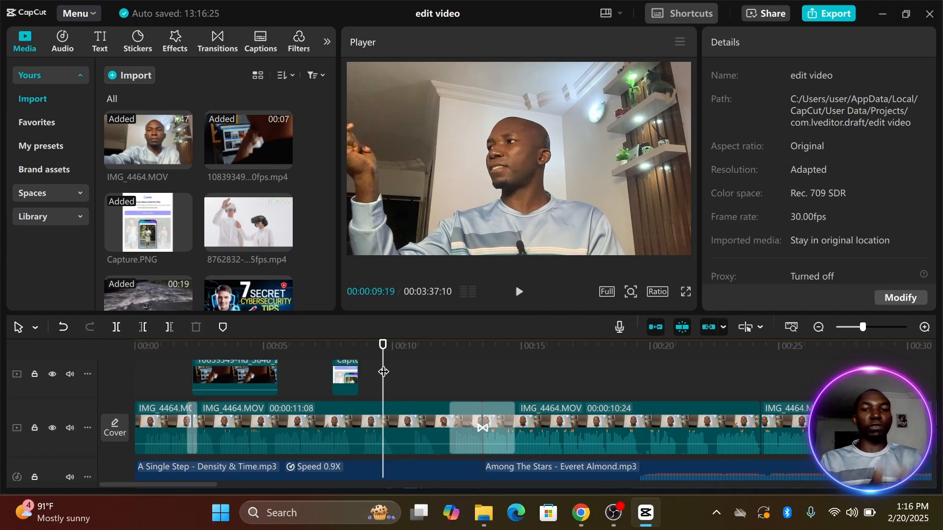
scroll(196, 219, "down", 5)
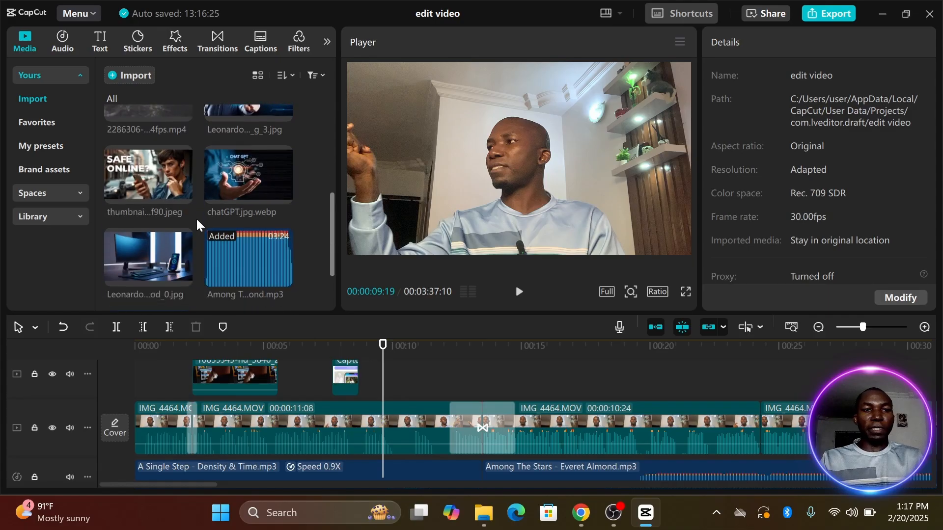
left_click_drag(149, 246, 387, 377)
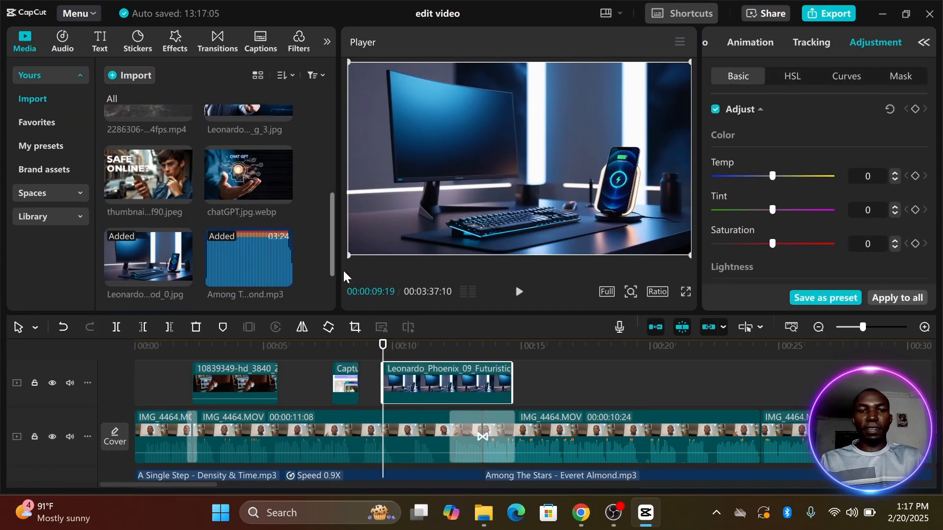
left_click_drag(354, 256, 419, 119)
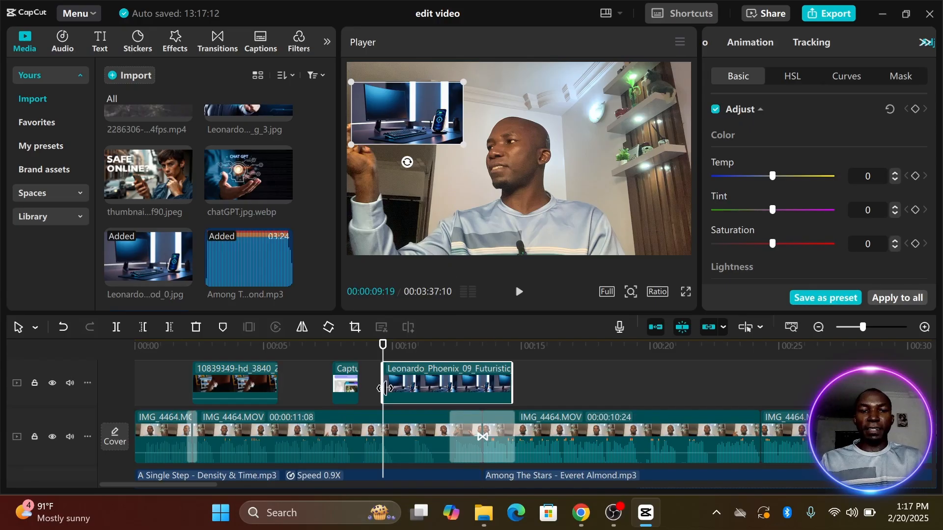
Shorten the desk-setup image clip to end just before the 10-second mark and play on to about 00:00:12:06.
left_click_drag(507, 381, 387, 390)
left_click(520, 293)
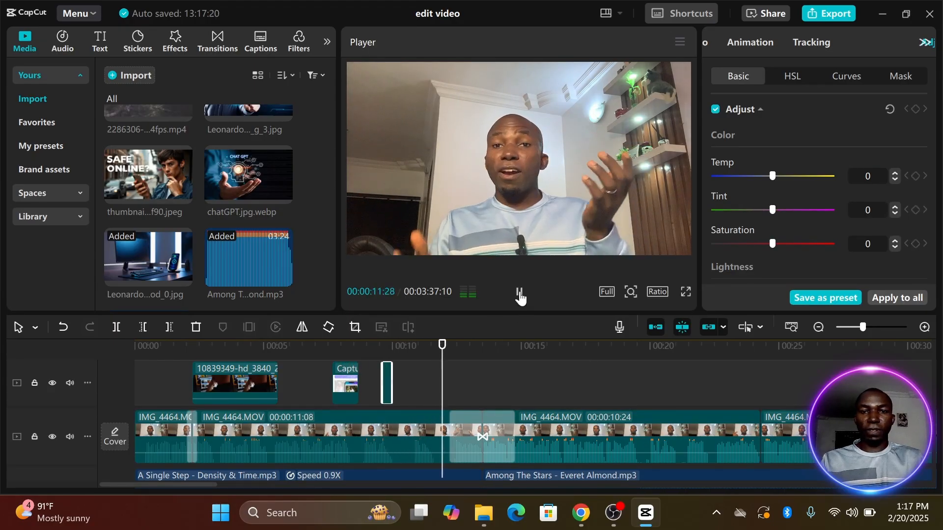
left_click(519, 293)
Add the "7 Secret Cybersecurity Tips" image above the main footage at 00:00:11:11 and trim it to under half a second.
left_click_drag(448, 378, 428, 387)
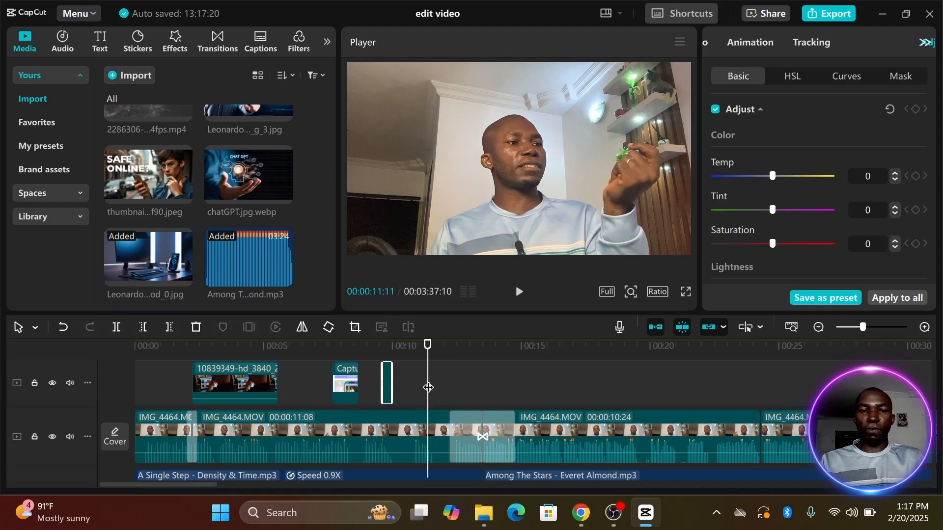
scroll(239, 189, "down", 3)
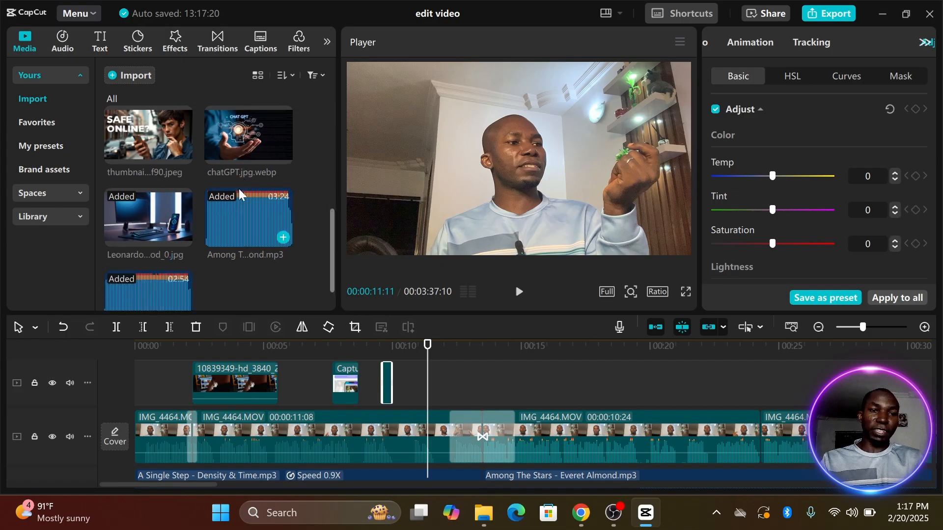
scroll(239, 195, "up", 6)
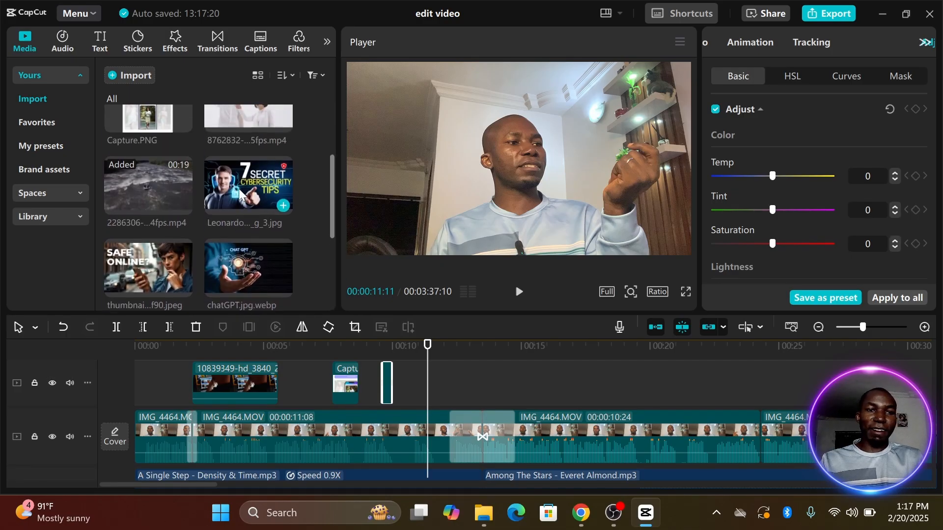
left_click_drag(239, 194, 426, 382)
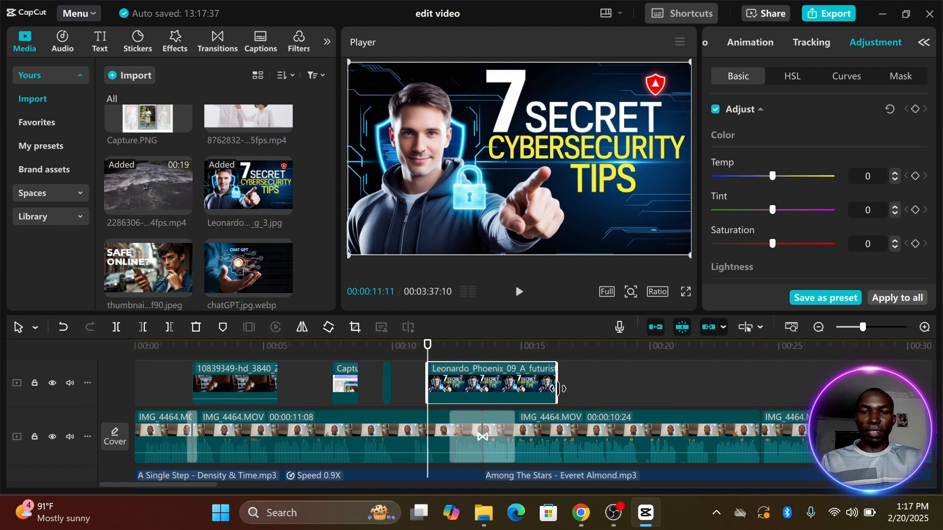
left_click_drag(557, 386, 452, 388)
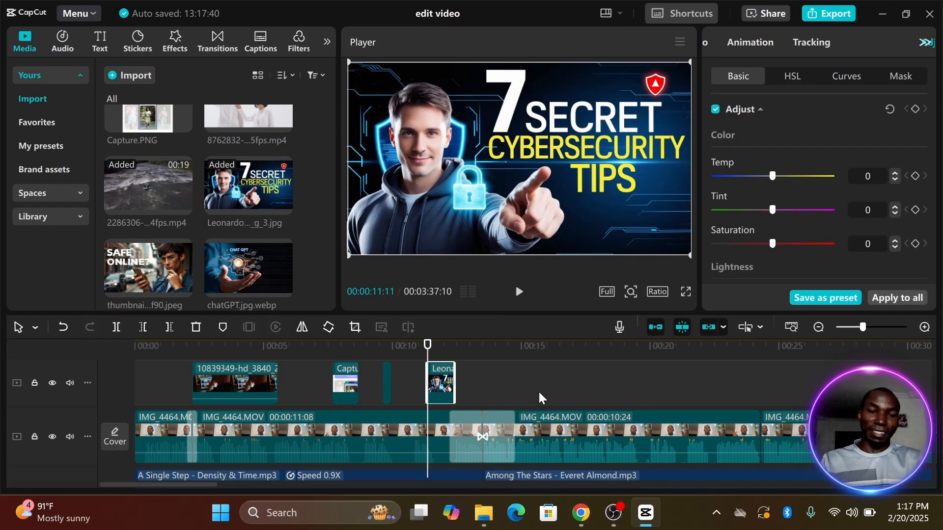
left_click_drag(455, 382, 435, 383)
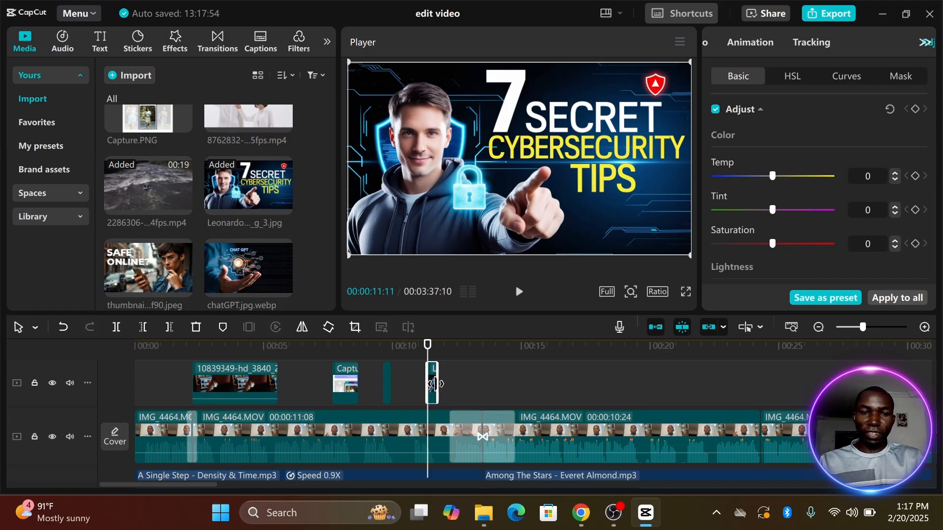
Play through the cybersecurity image overlay to about 00:00:12:06.
left_click(370, 375)
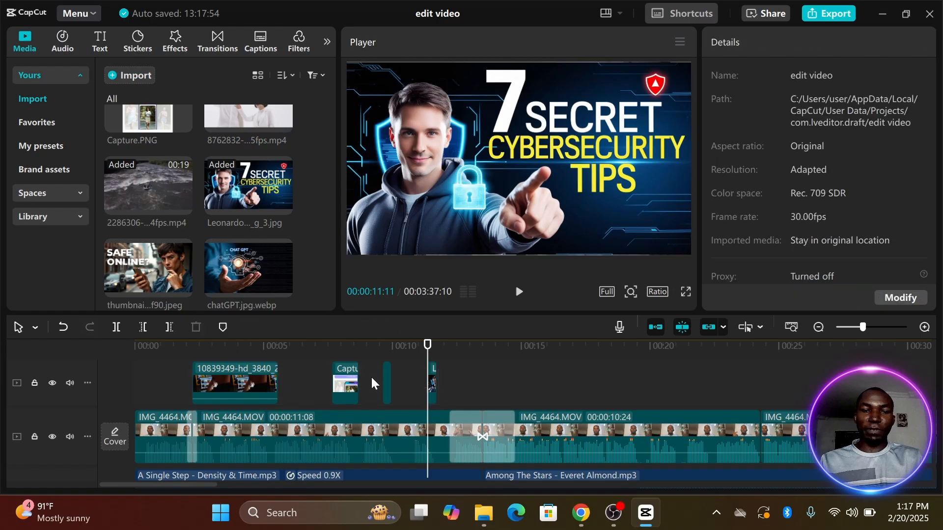
left_click(520, 293)
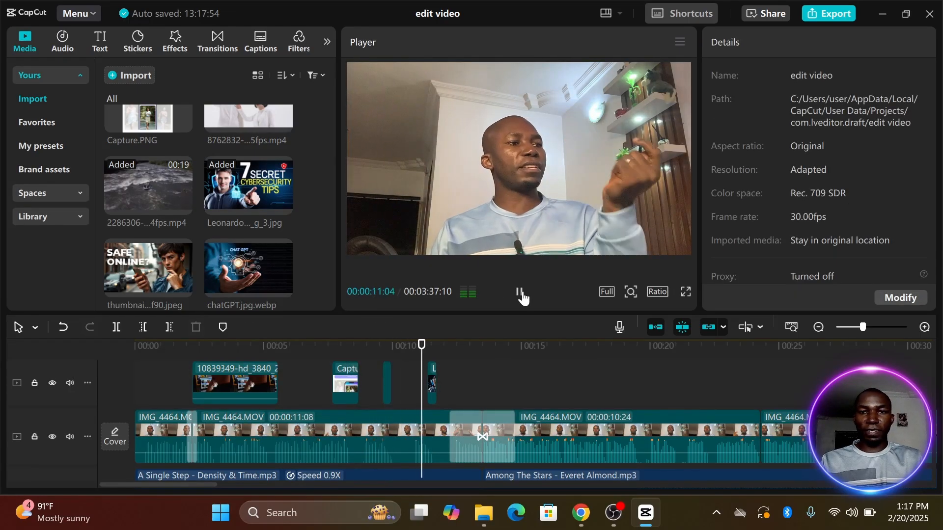
left_click(520, 293)
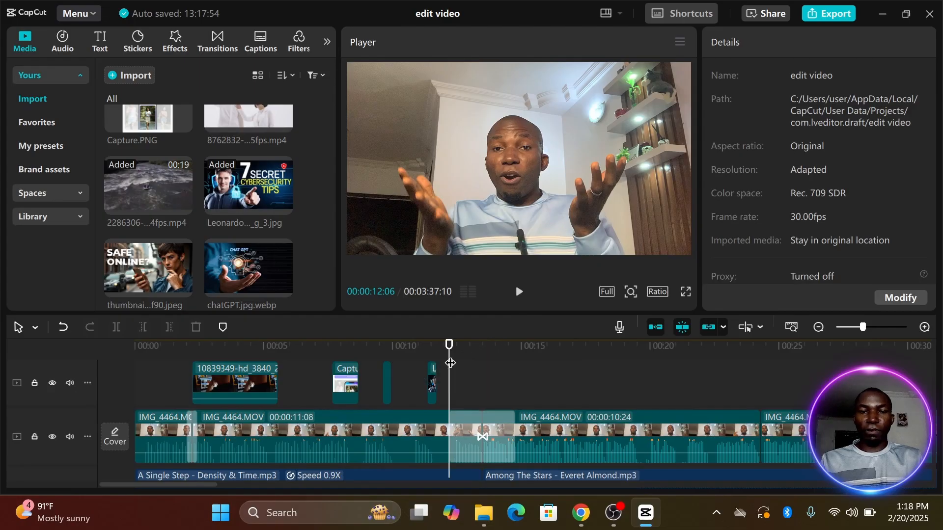
Scale the cybersecurity image down at 00:00:11:11 and place it above the speaker's raised hand, beside his head.
left_click_drag(449, 363, 430, 361)
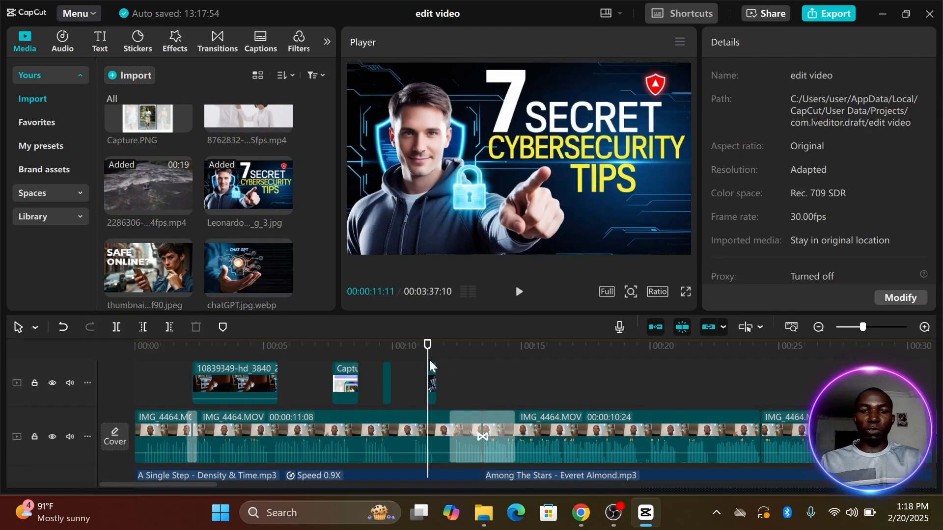
left_click(434, 382)
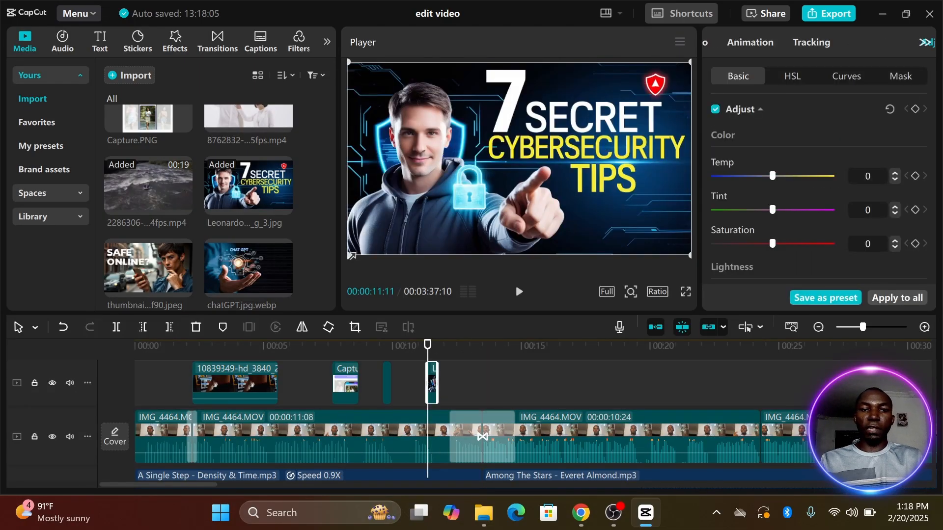
left_click_drag(350, 254, 465, 189)
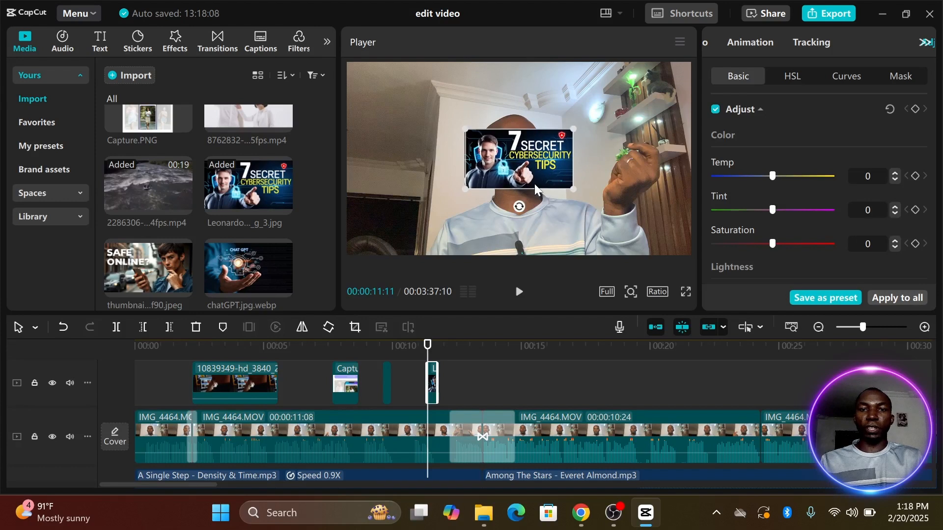
left_click_drag(532, 161, 625, 119)
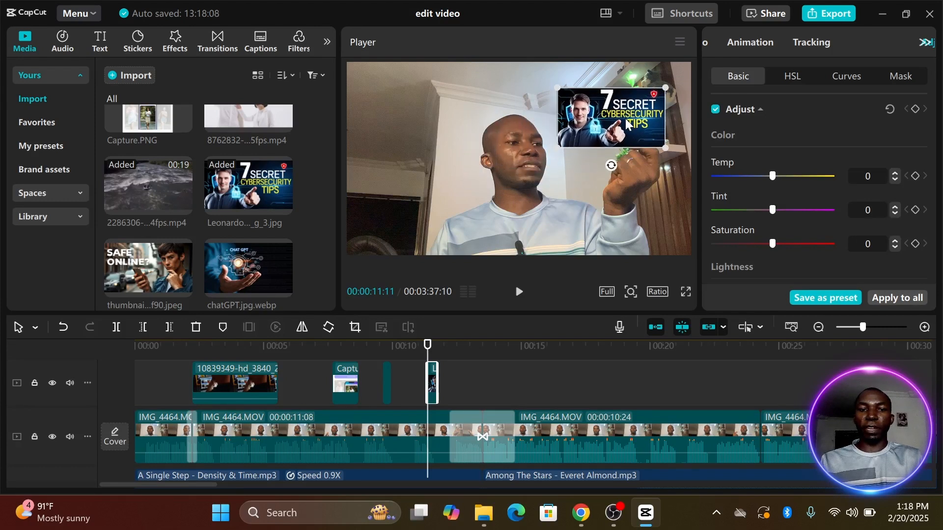
Play the two small image overlays in sequence from 00:00:09:00 to 00:00:12:05.
left_click(366, 373)
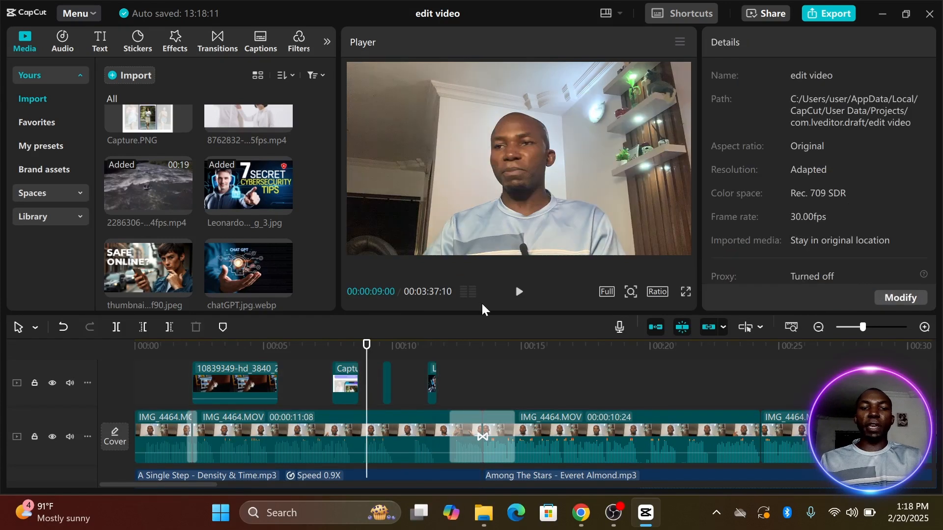
left_click(518, 293)
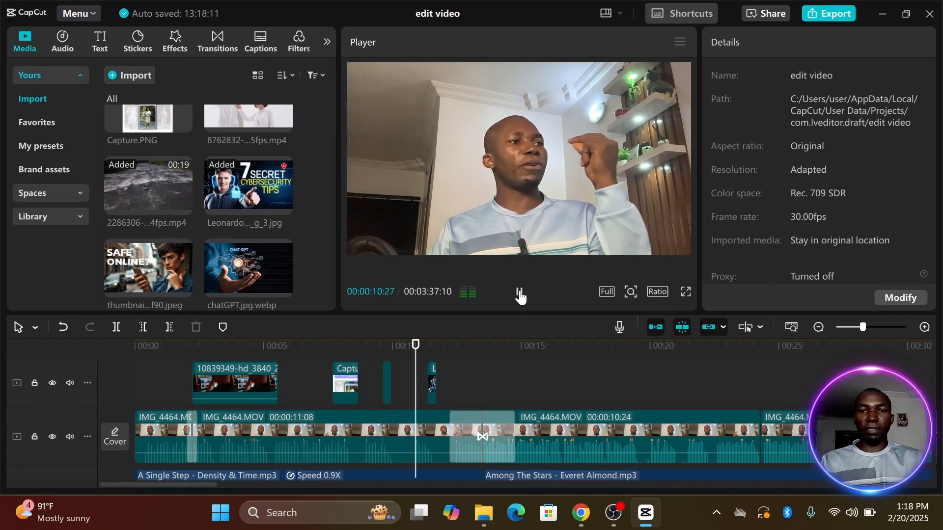
left_click(519, 293)
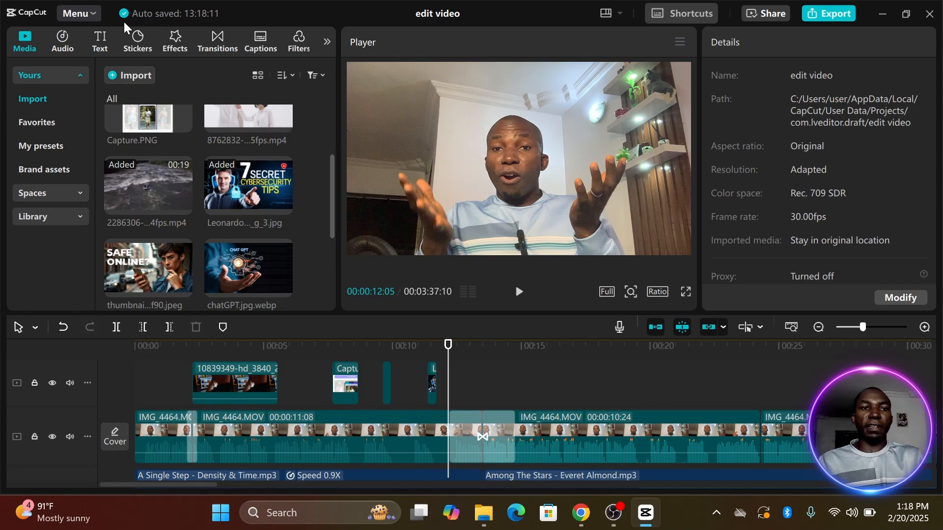
Browse the Emoji and LOVE stickers, and add the Trending Subscribe sticker above the overlays at about 00:00:16.
left_click(141, 43)
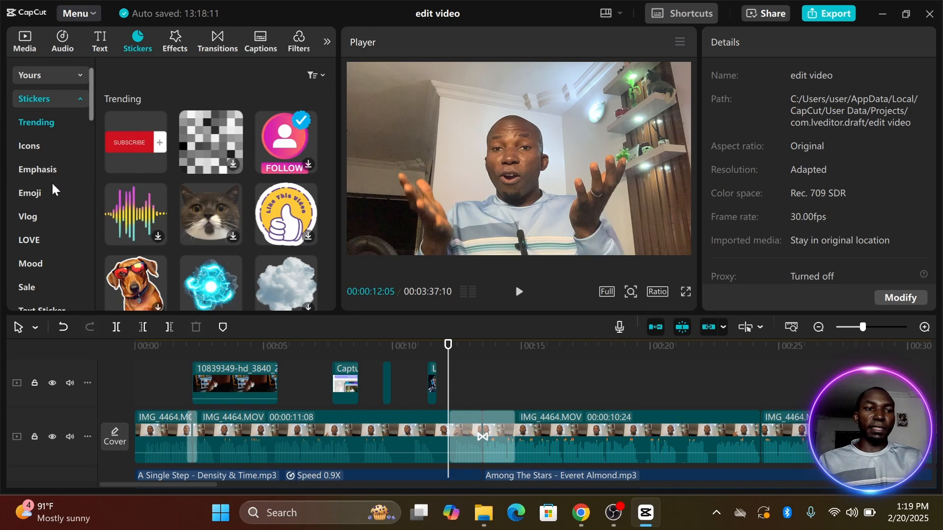
left_click(37, 196)
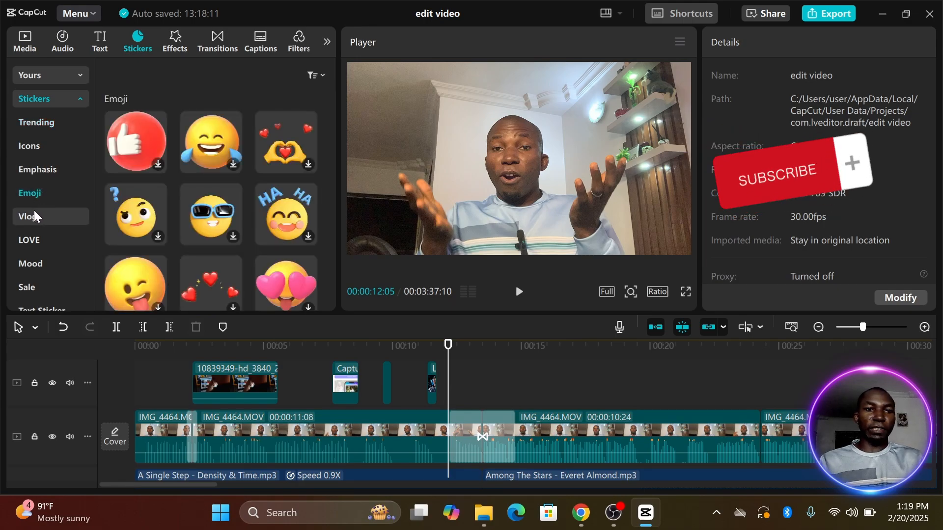
left_click(45, 238)
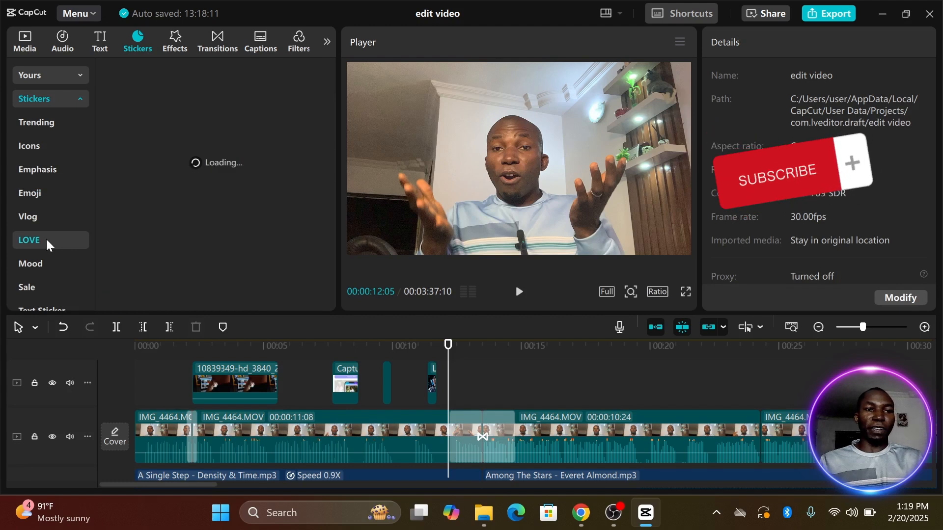
left_click(42, 122)
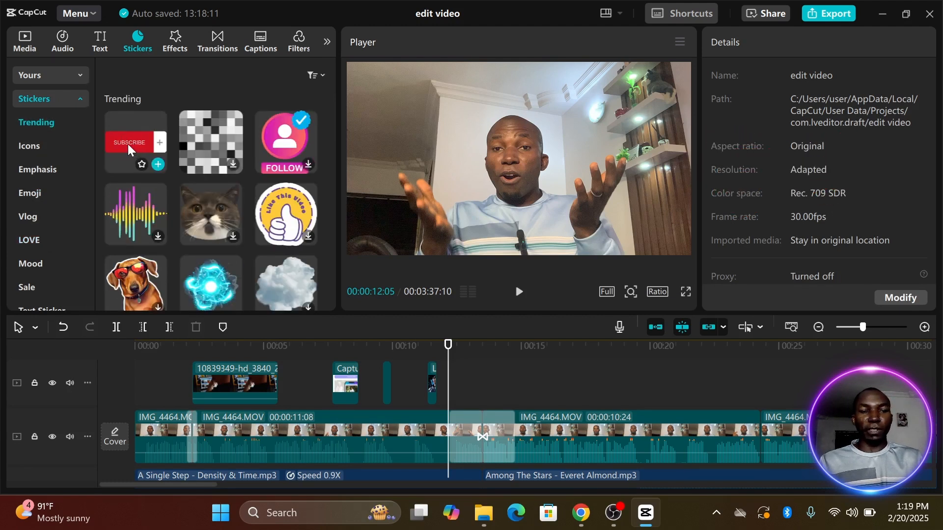
left_click_drag(128, 143, 551, 396)
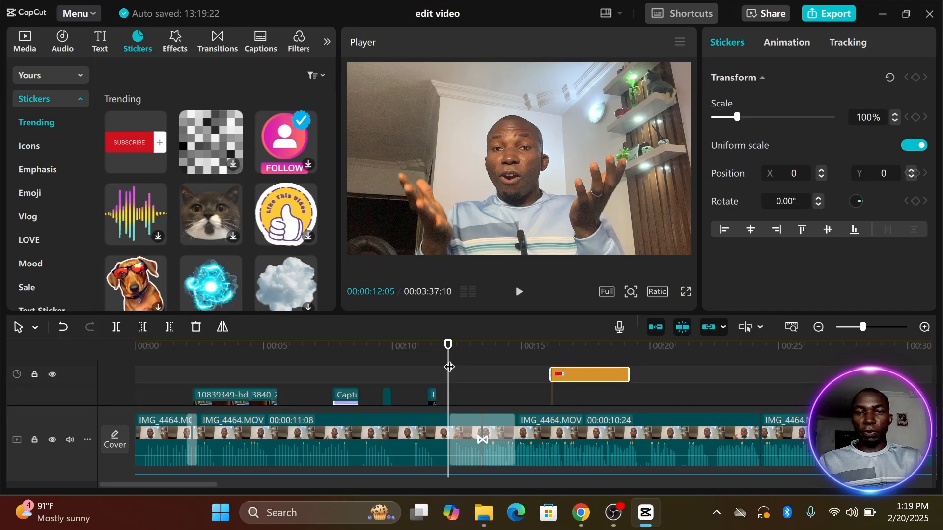
Scale the Subscribe sticker to 59% and place it in the video frame's lower-left corner at X -1401, Y -880.
left_click_drag(449, 367, 560, 371)
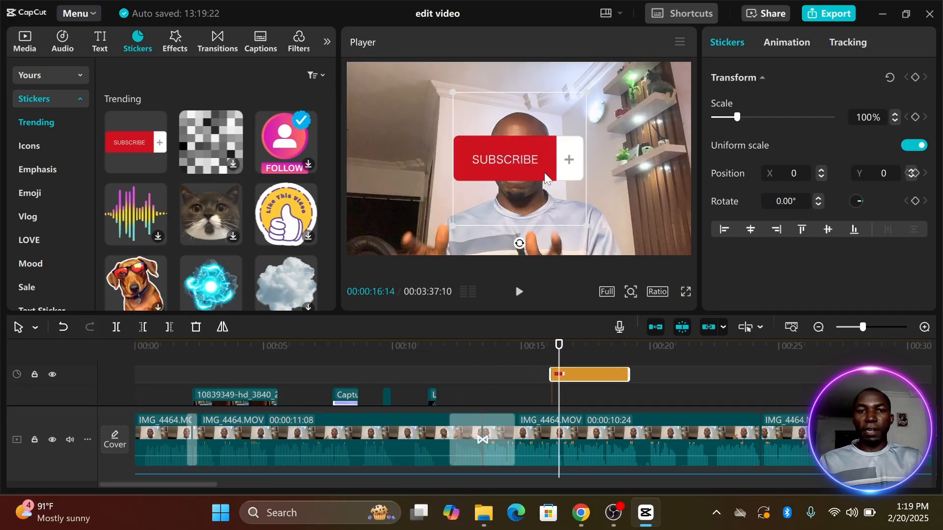
mouse_move(543, 172)
left_mouse_down()
mouse_move(576, 208)
mouse_move(547, 189)
left_mouse_up()
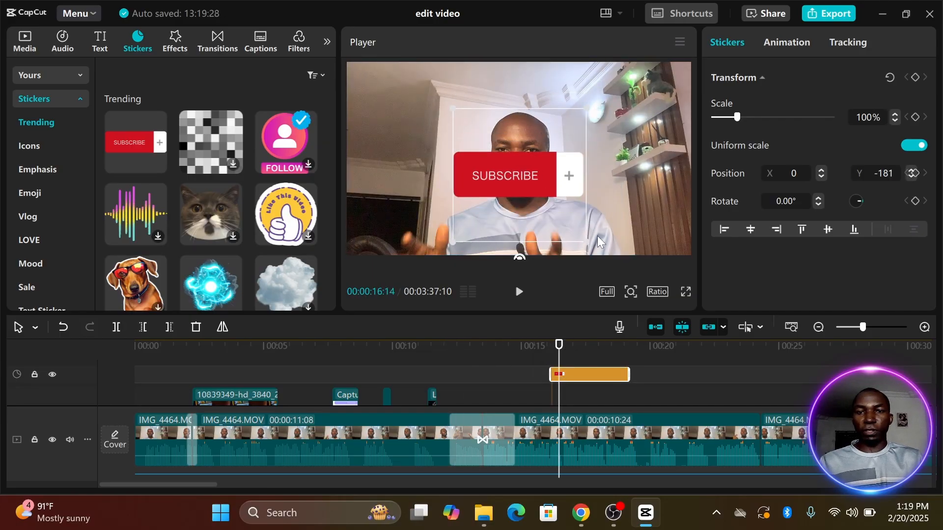
left_click_drag(588, 243, 559, 214)
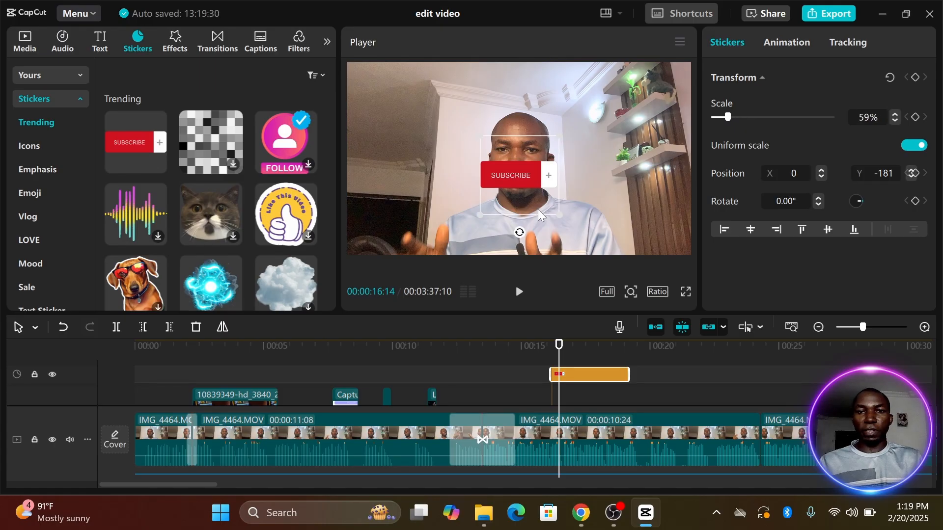
left_click_drag(527, 179, 401, 241)
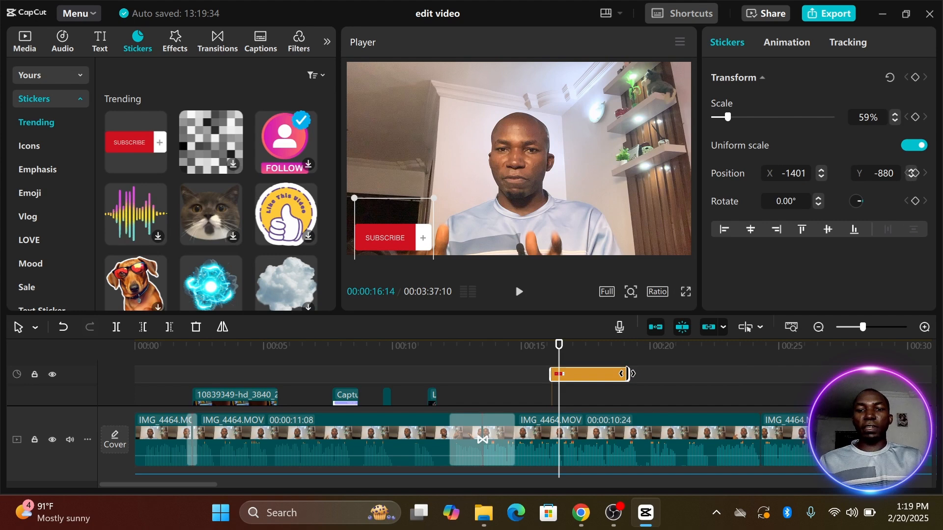
Extend the end of the Subscribe sticker to about 00:00:20:15 and play the footage through to 00:00:21:09.
left_click_drag(631, 374, 664, 388)
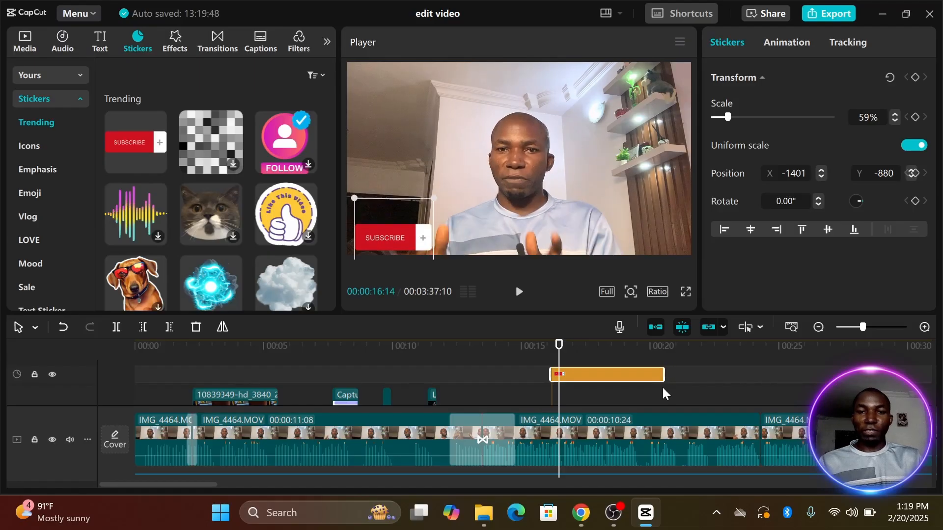
left_click(519, 293)
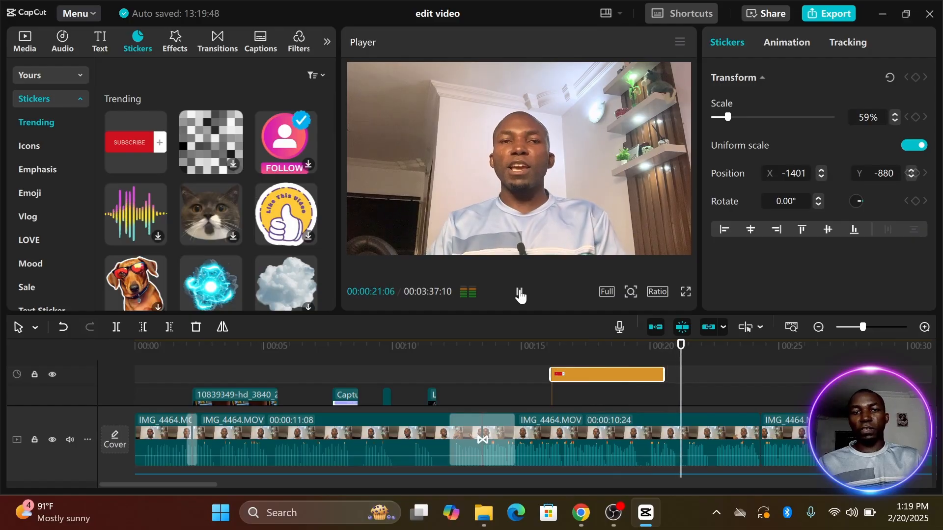
left_click(519, 294)
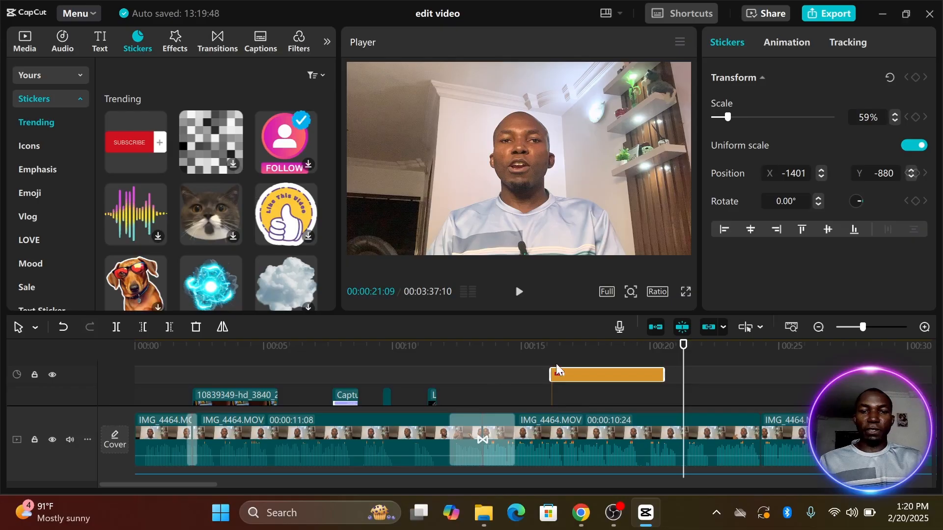
Add the blue energy ball sticker from Trending at 00:00:15:10, below the Subscribe sticker's track, and play it until 00:00:16:26.
left_click_drag(687, 366, 530, 363)
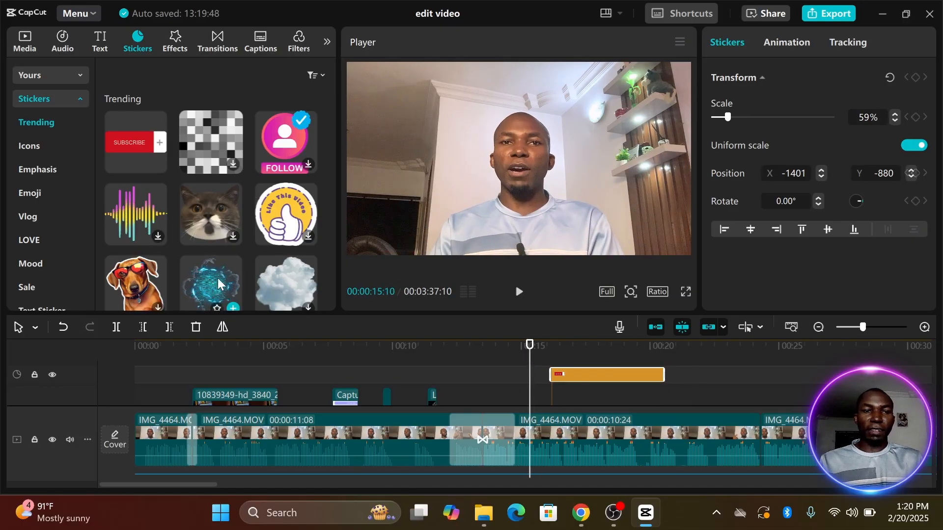
left_click_drag(217, 278, 531, 393)
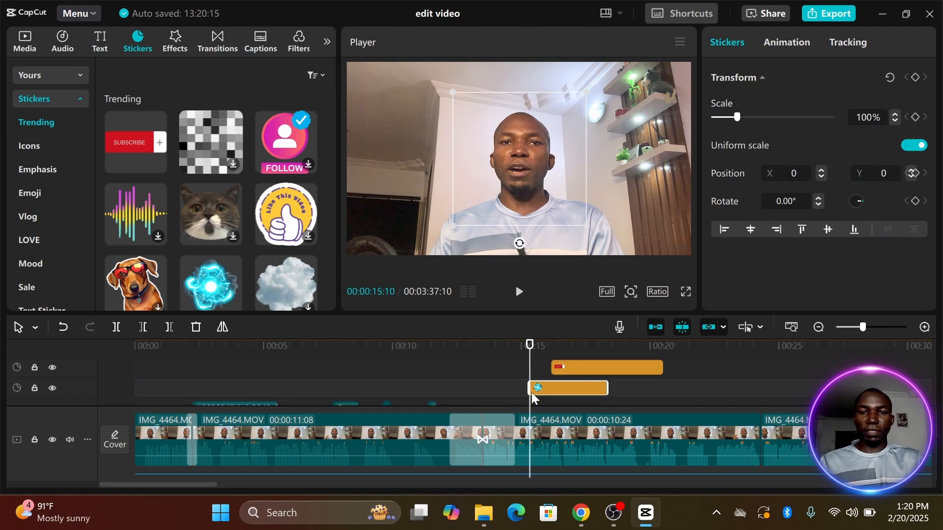
left_click(502, 360)
left_click(519, 293)
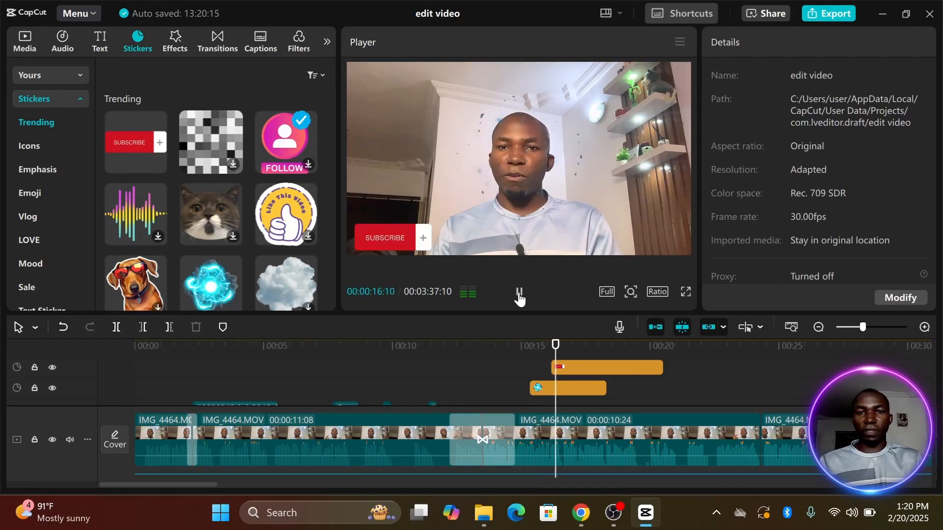
left_click(519, 292)
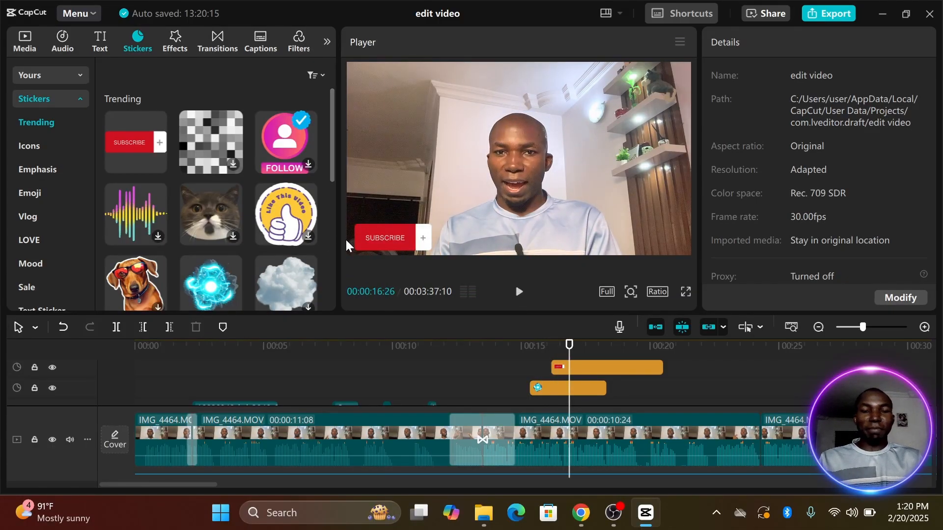
Look over the timeline's effect, sticker and overlay tracks, and play the opening footage from 00:00:00:11 to 00:00:01:13.
scroll(236, 223, "down", 3)
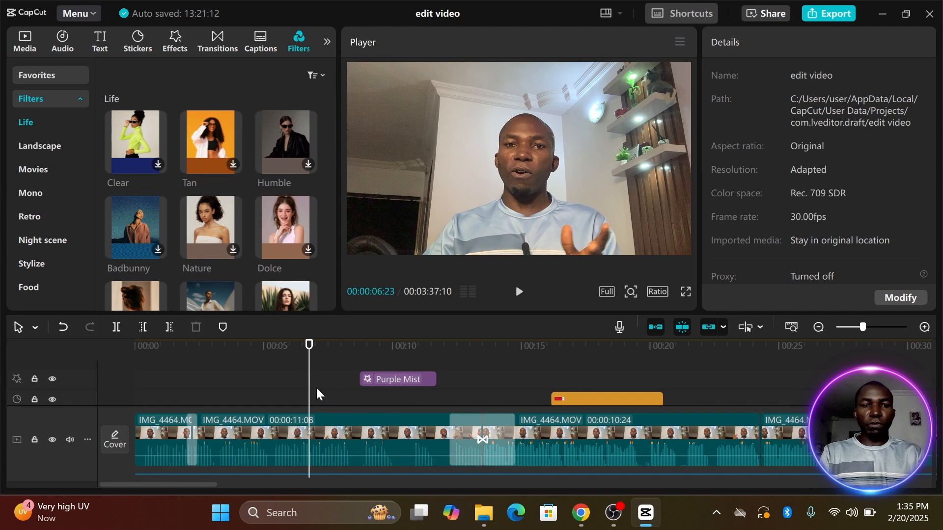
scroll(276, 382, "down", 1)
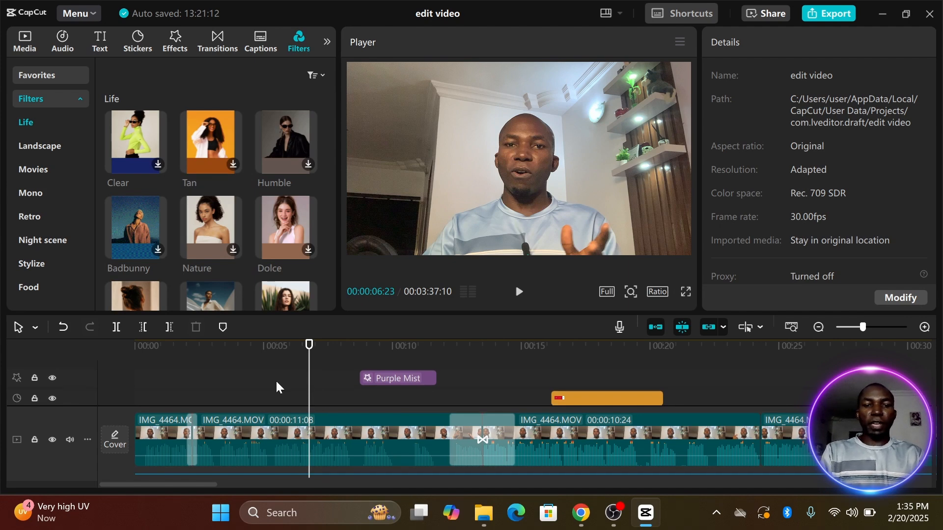
scroll(276, 382, "up", 2)
scroll(276, 382, "down", 3)
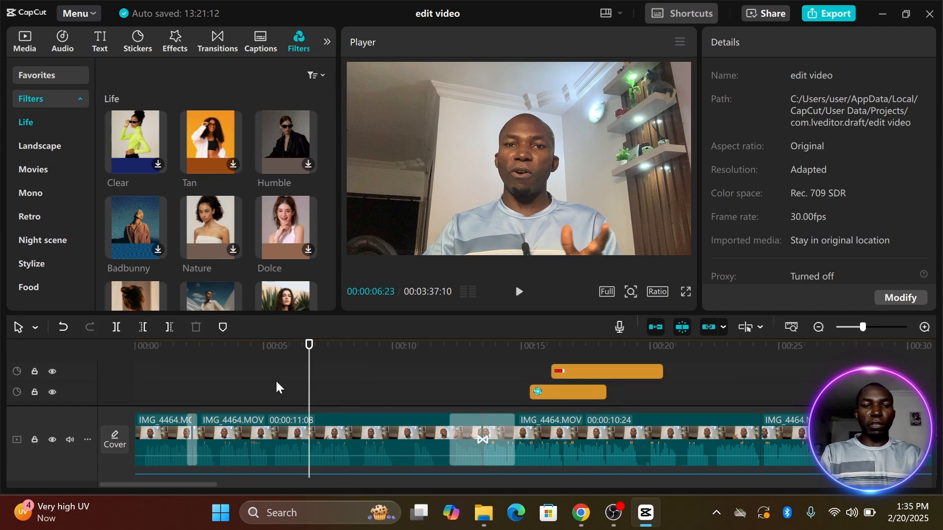
scroll(276, 382, "down", 1)
scroll(282, 381, "down", 2)
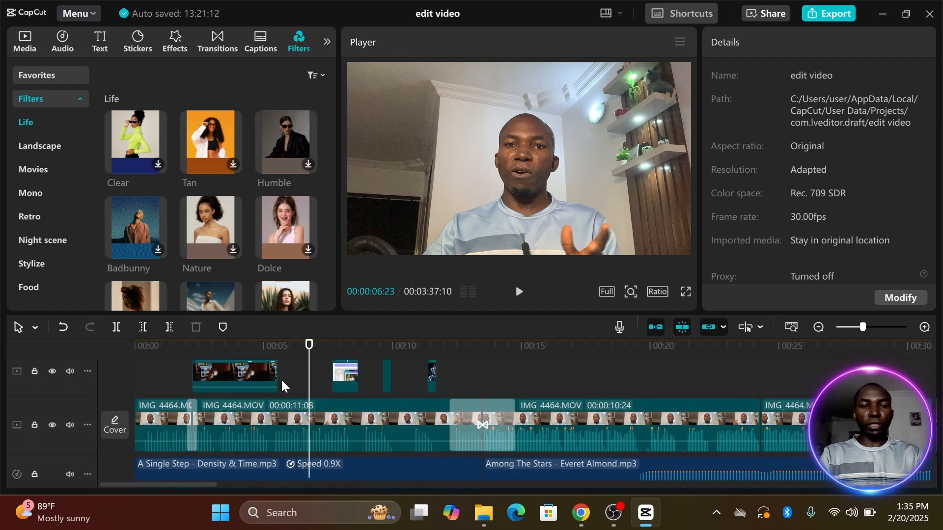
left_click_drag(309, 382, 144, 391)
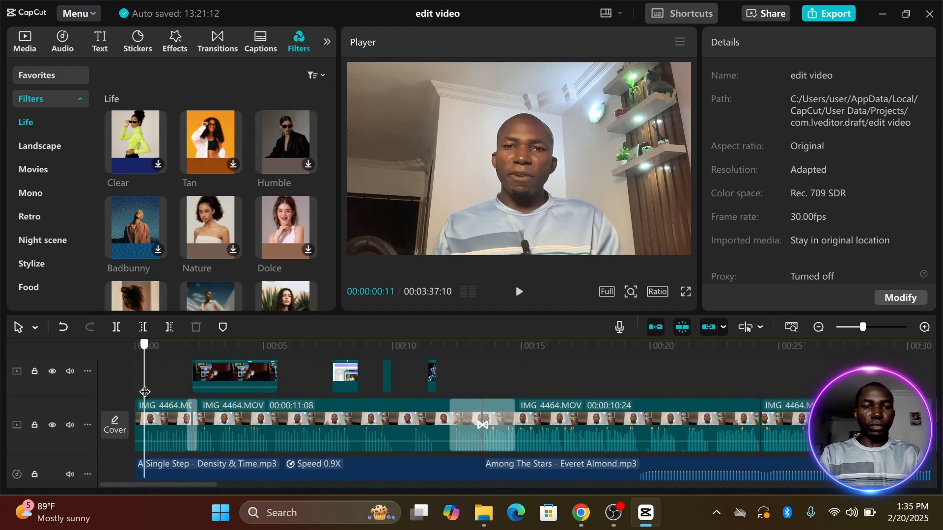
left_click(518, 292)
left_click(519, 293)
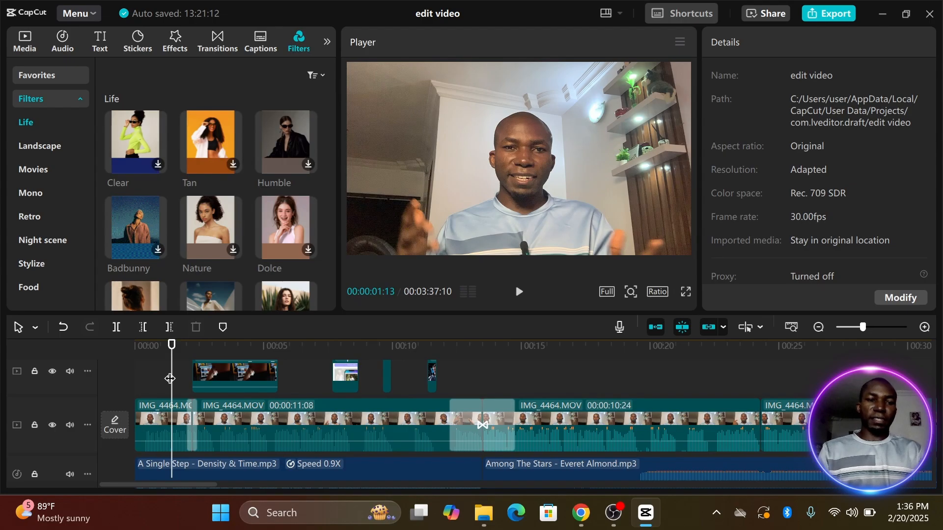
Replay the opening footage from 00:00:00:19 to 00:00:01:12 and return the playhead to 00:00:01:03.
scroll(169, 379, "up", 2)
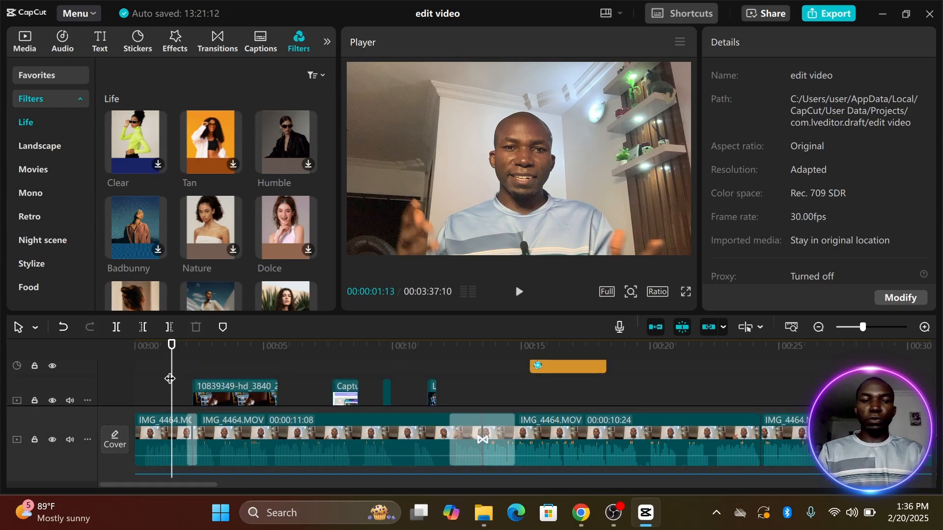
scroll(170, 378, "down", 2)
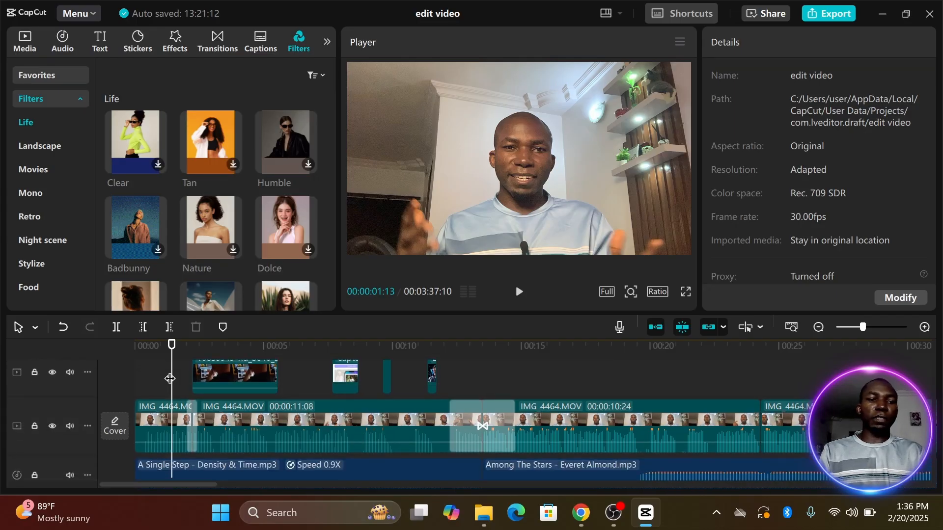
left_click(151, 379)
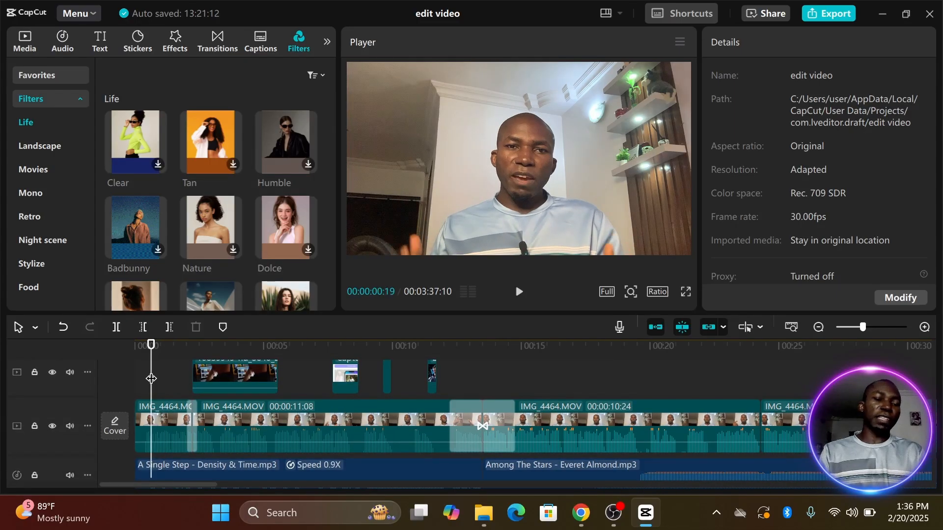
left_click(520, 293)
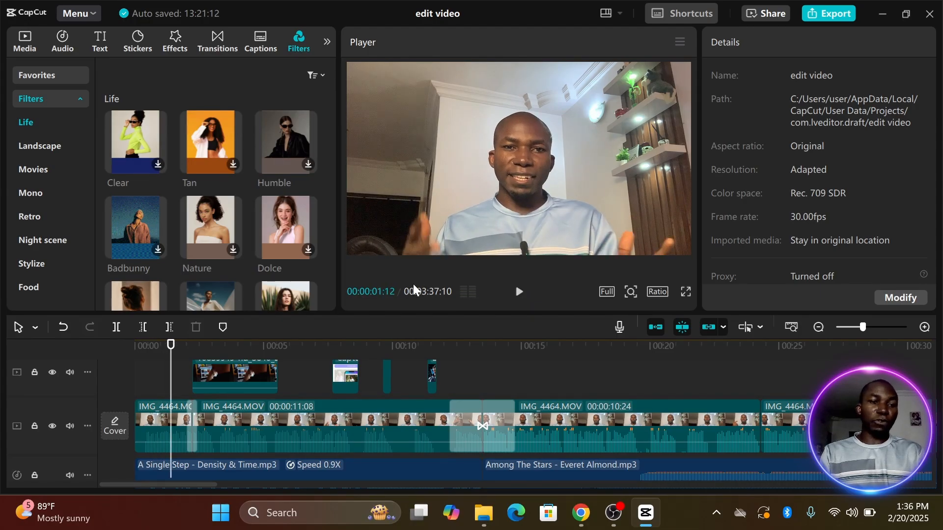
left_click(164, 368)
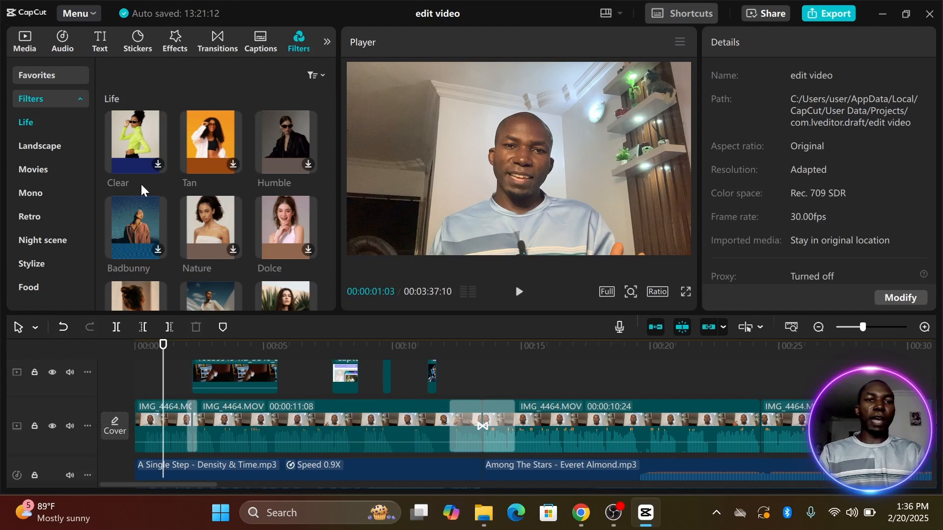
Preview the Default text and add it to the timeline at 00:00:00:23.
left_click(101, 45)
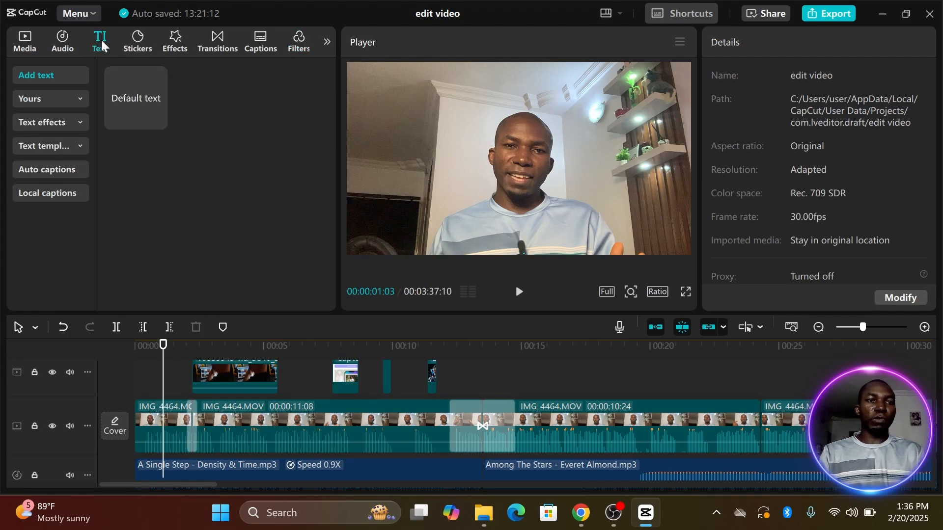
left_click(135, 98)
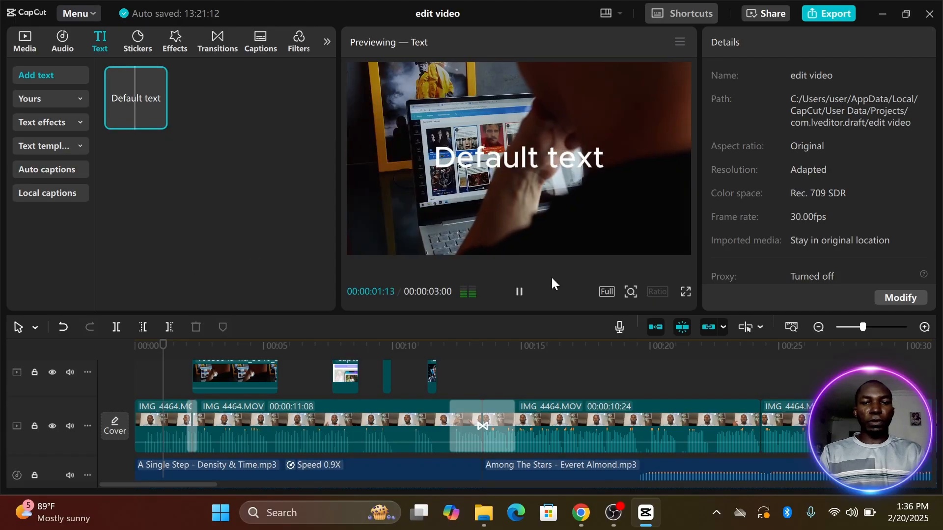
left_click(519, 291)
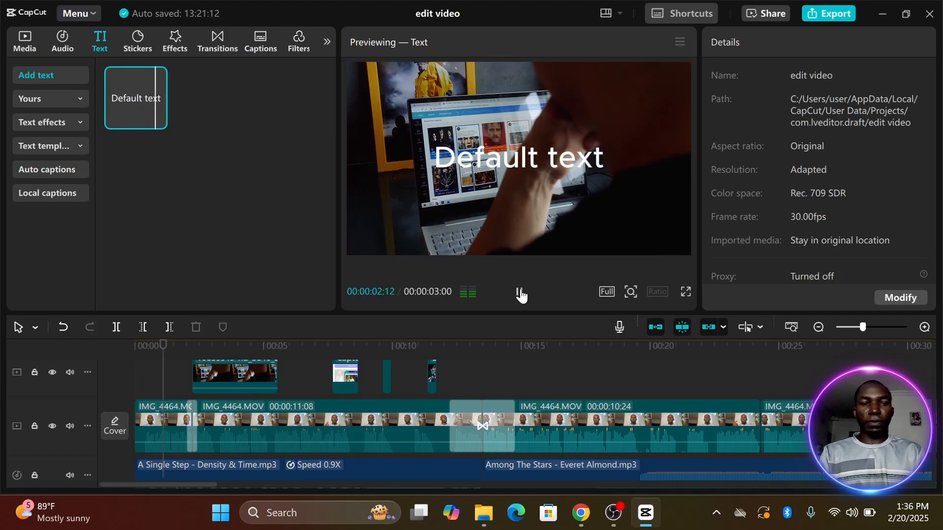
left_click(163, 383)
left_click_drag(163, 384, 154, 384)
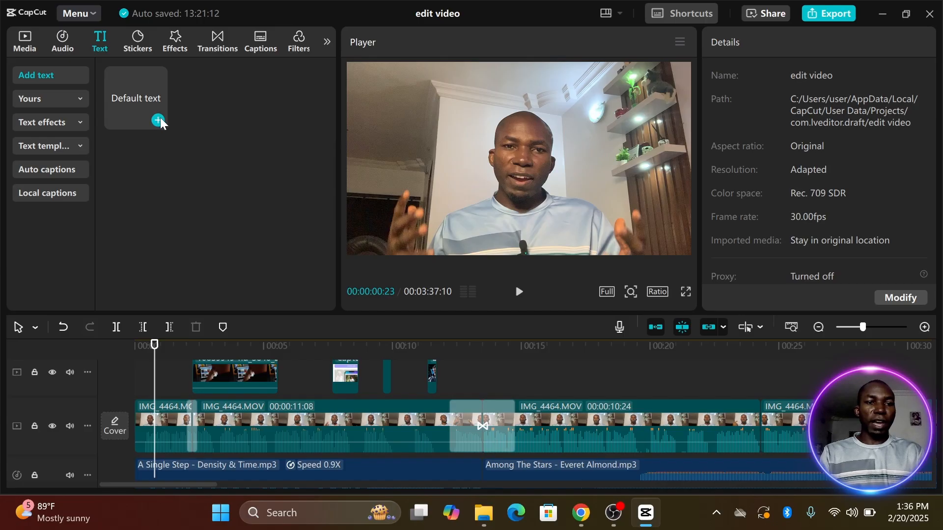
left_click(158, 120)
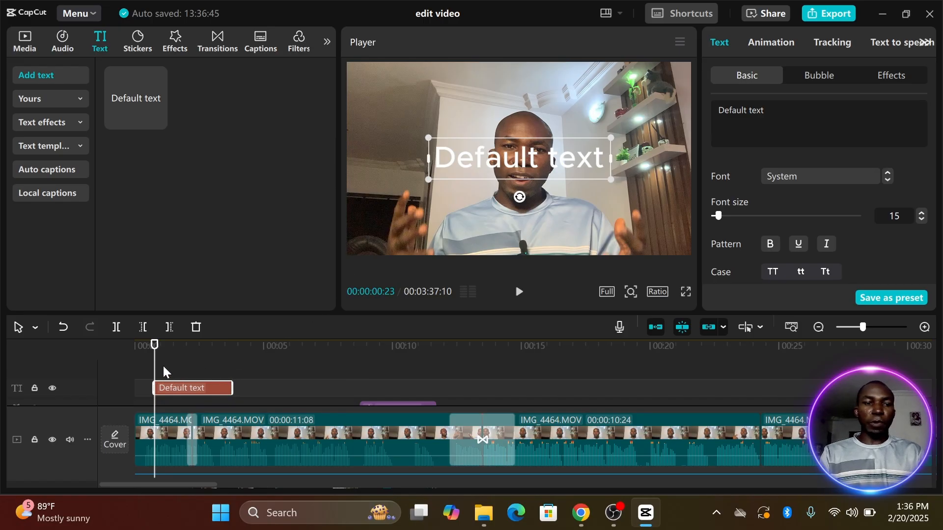
Replace the default title wording with "Have" and place it beside the speaker's head, above his raised hand.
left_click_drag(154, 369, 288, 379)
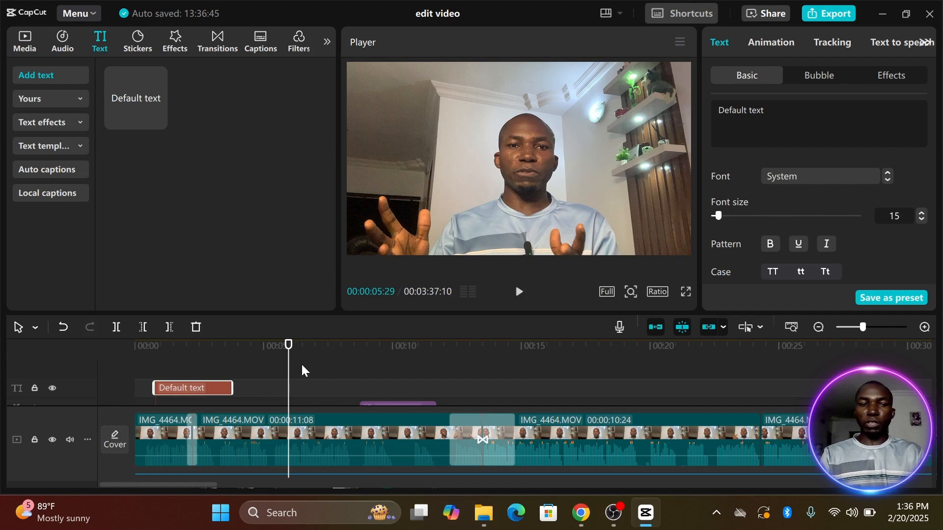
left_click_drag(289, 365, 156, 366)
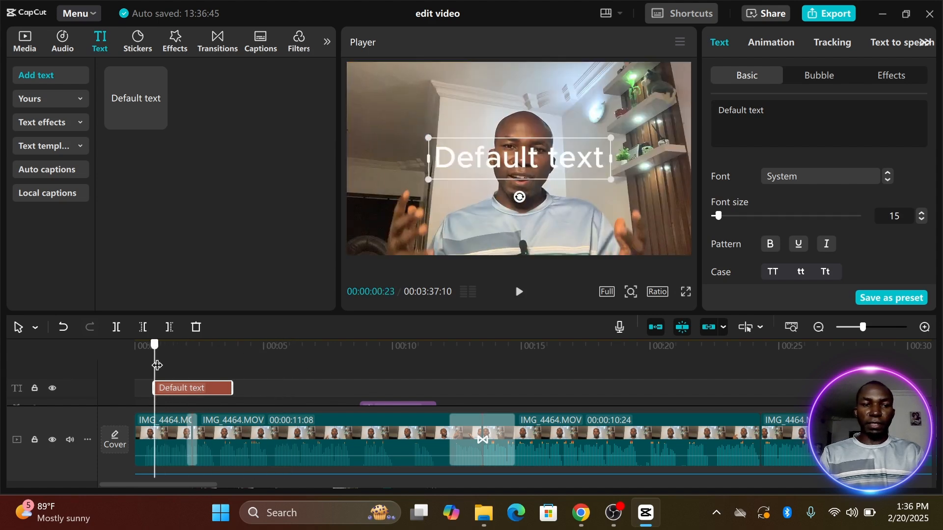
double_click(528, 160)
key("BackSpace")
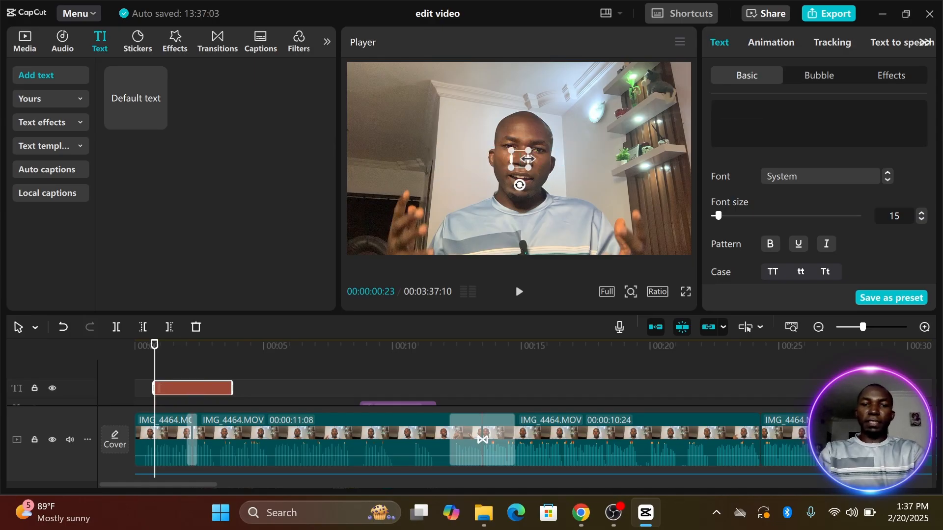
type("Have")
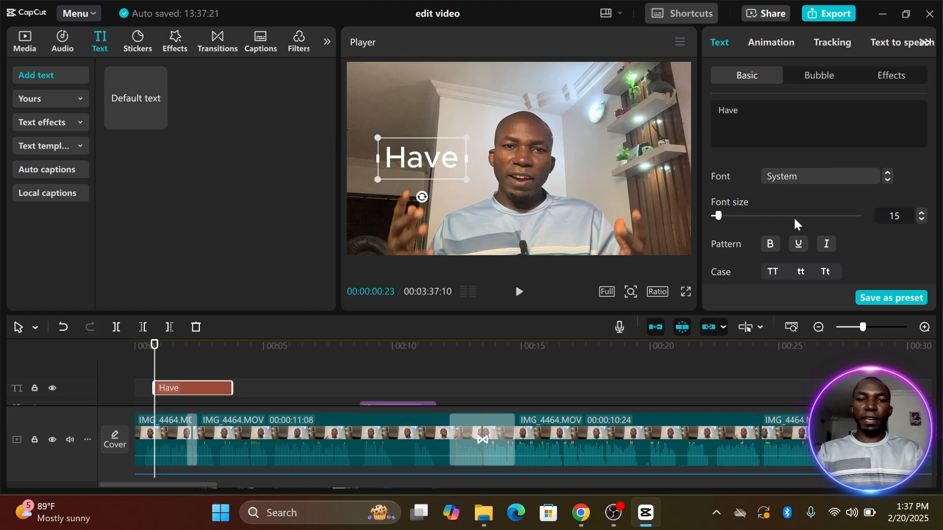
Make the "Have" title bold and change its font to Rubik.
scroll(796, 223, "down", 1)
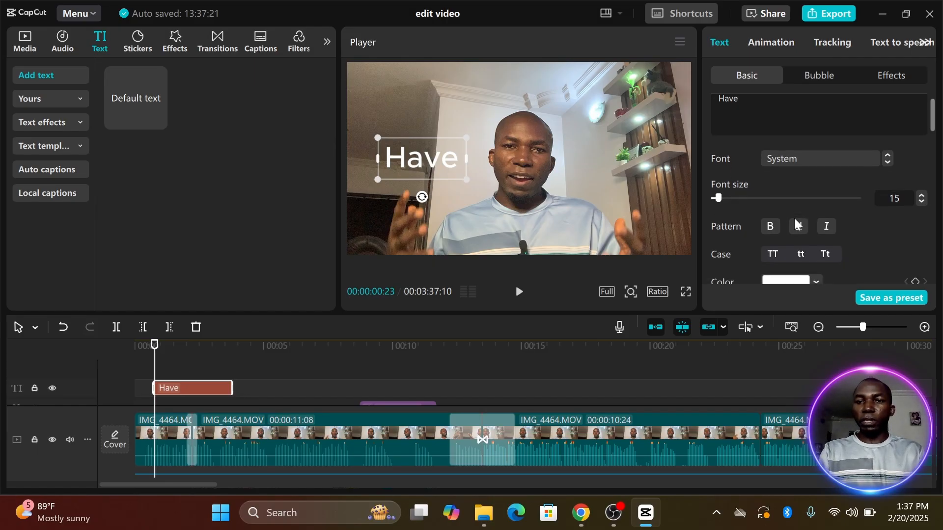
left_click(771, 228)
scroll(773, 232, "down", 1)
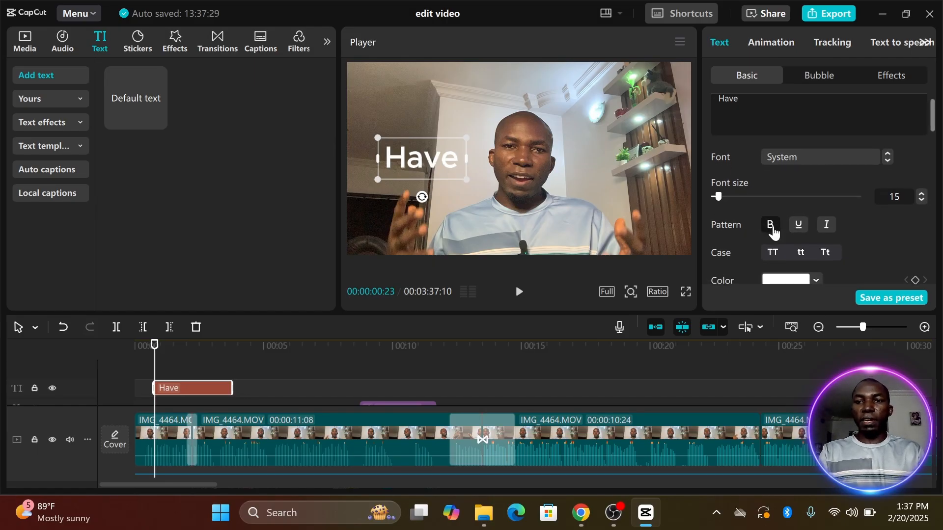
left_click(846, 157)
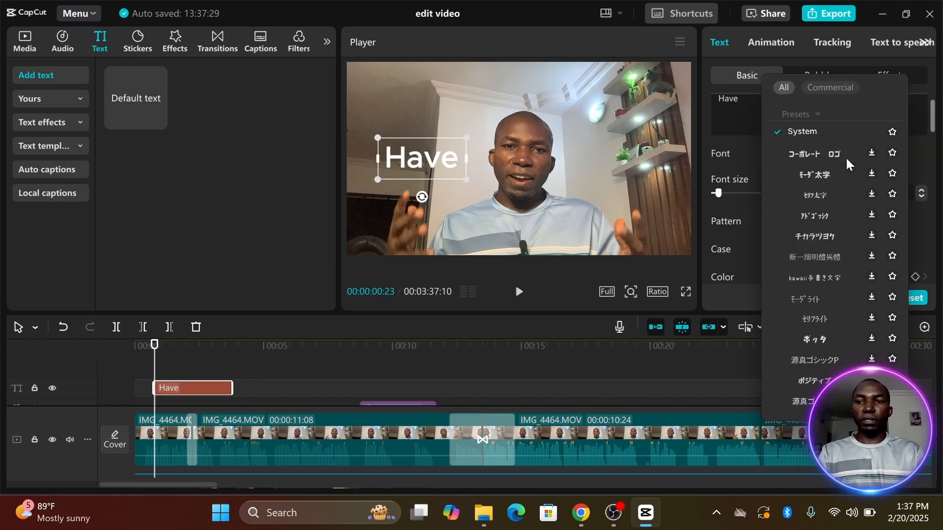
scroll(845, 326, "down", 10)
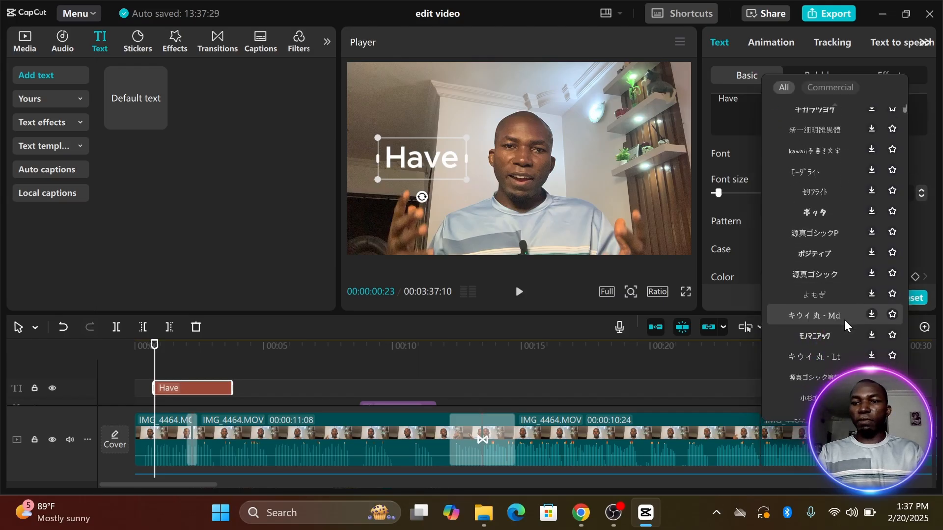
scroll(846, 325, "down", 10)
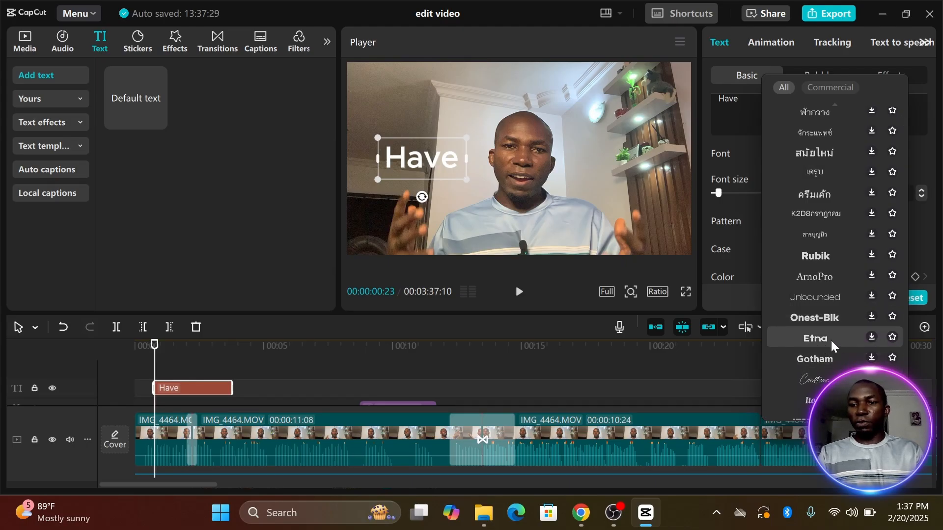
scroll(818, 338, "down", 1)
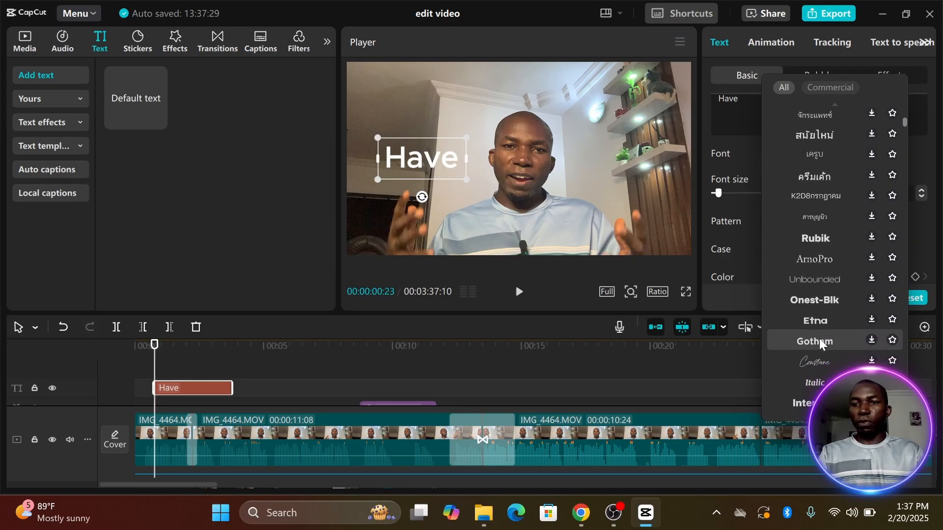
left_click(821, 236)
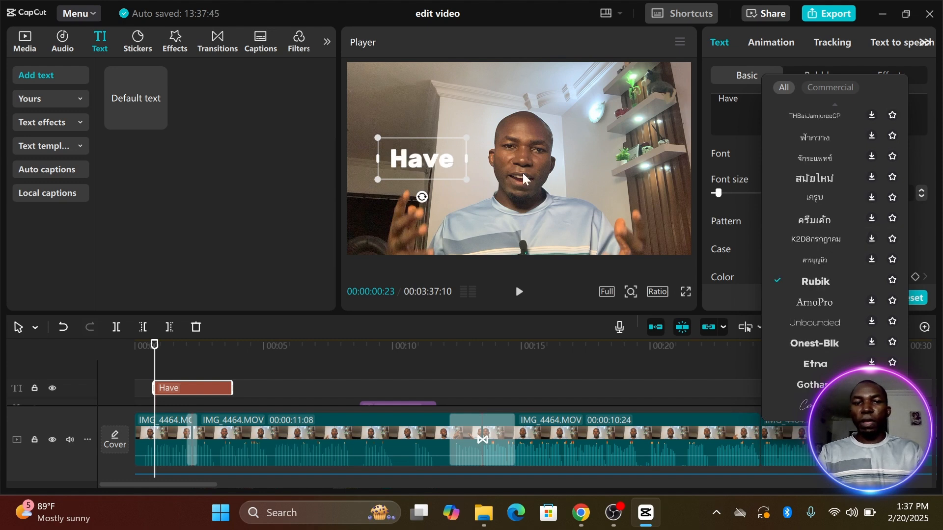
left_click(737, 142)
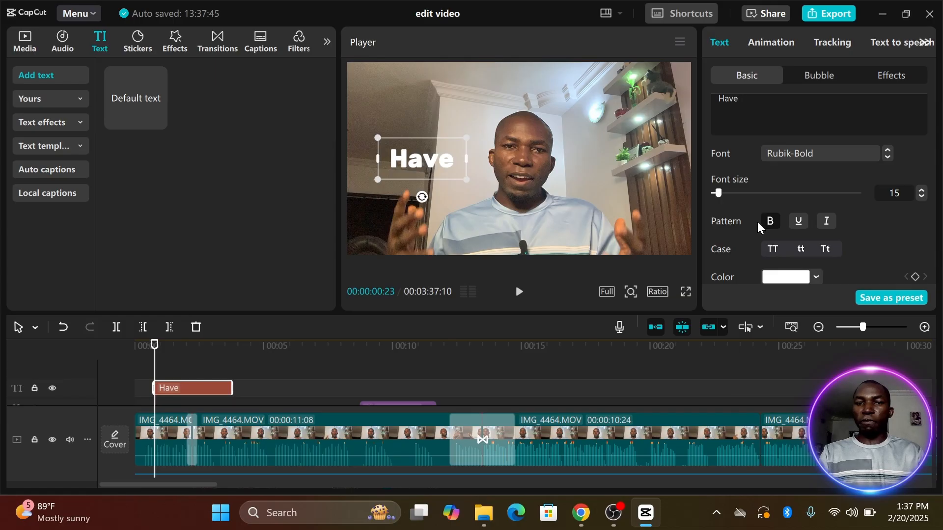
Try a green and a magenta (DC0C89) text colour on the "Have" title.
scroll(757, 225, "down", 2)
left_click(785, 204)
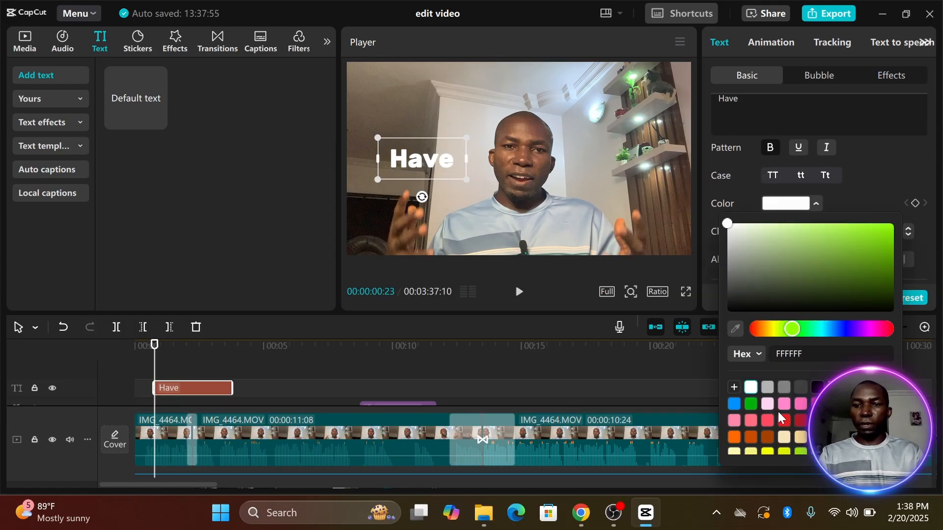
left_click(751, 403)
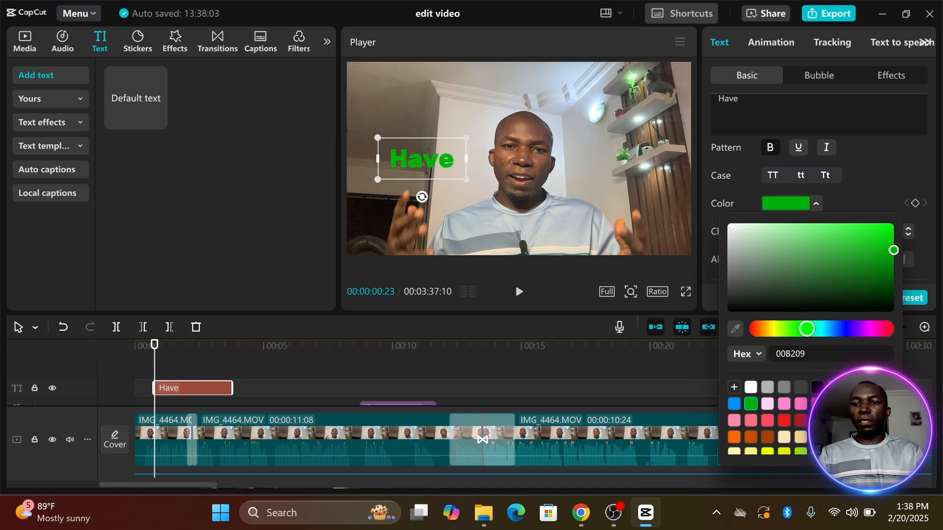
left_click(817, 403)
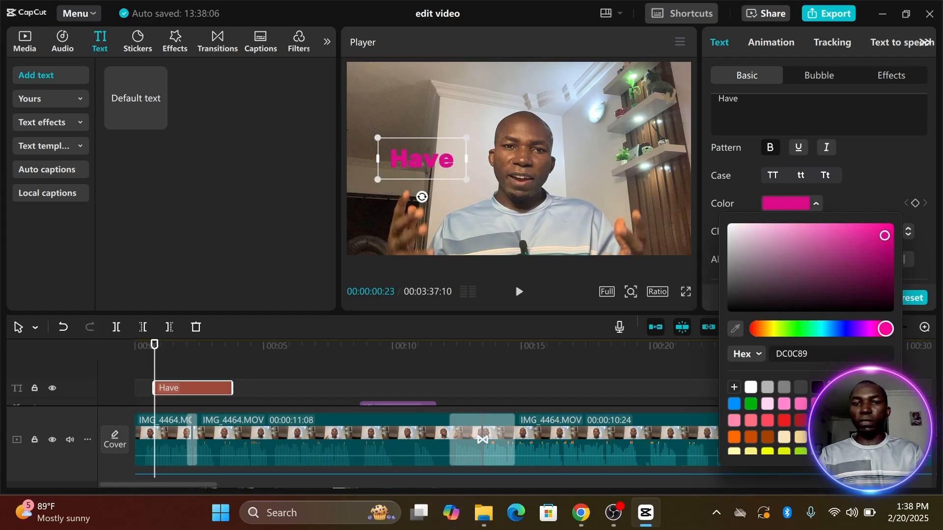
left_click(865, 186)
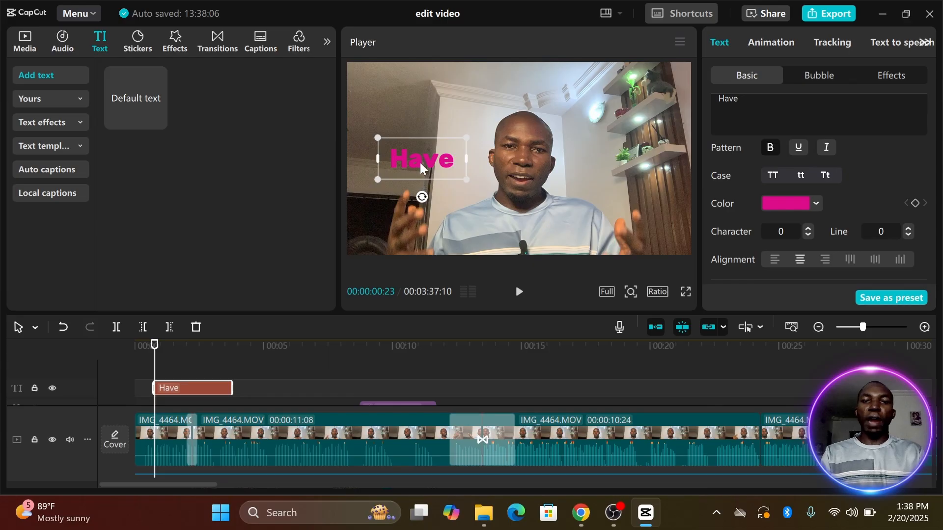
Move the "Have" title into the video frame's upper-left corner and trim its clip to about half a second.
left_click_drag(420, 163, 385, 85)
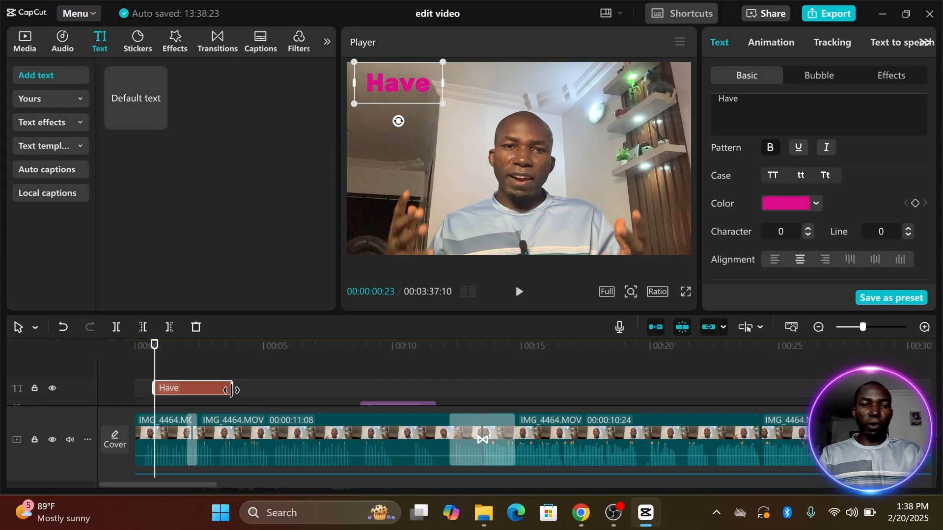
left_click_drag(231, 390, 163, 395)
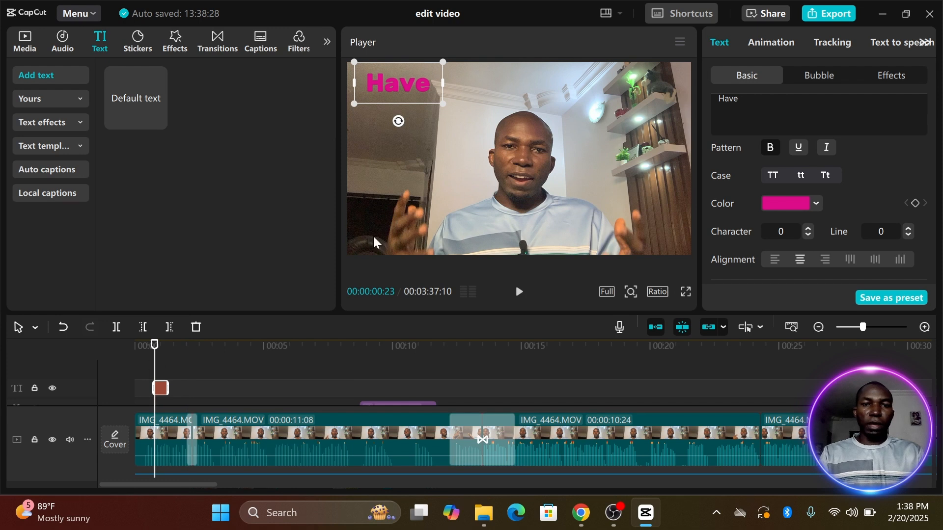
Set the "Have" title's text colour to bright green 00FF18.
left_click(798, 202)
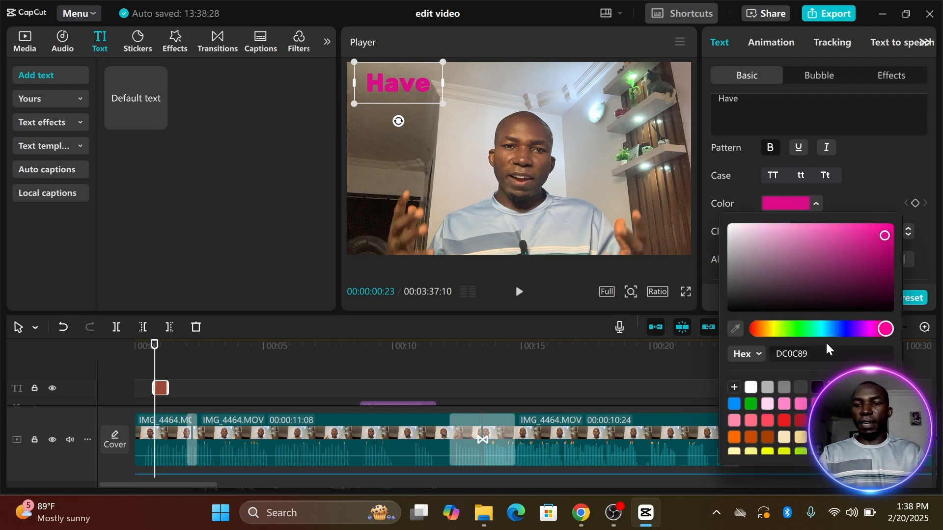
scroll(766, 417, "up", 2)
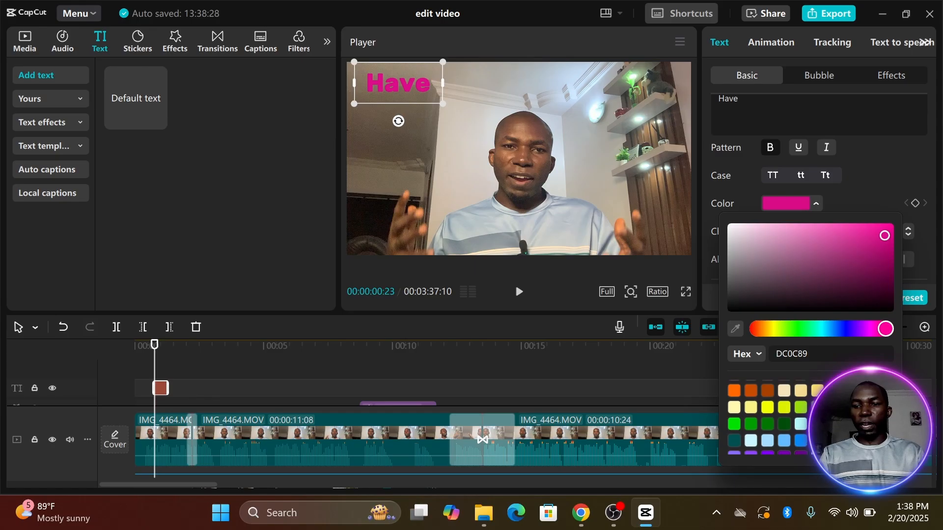
left_click(733, 424)
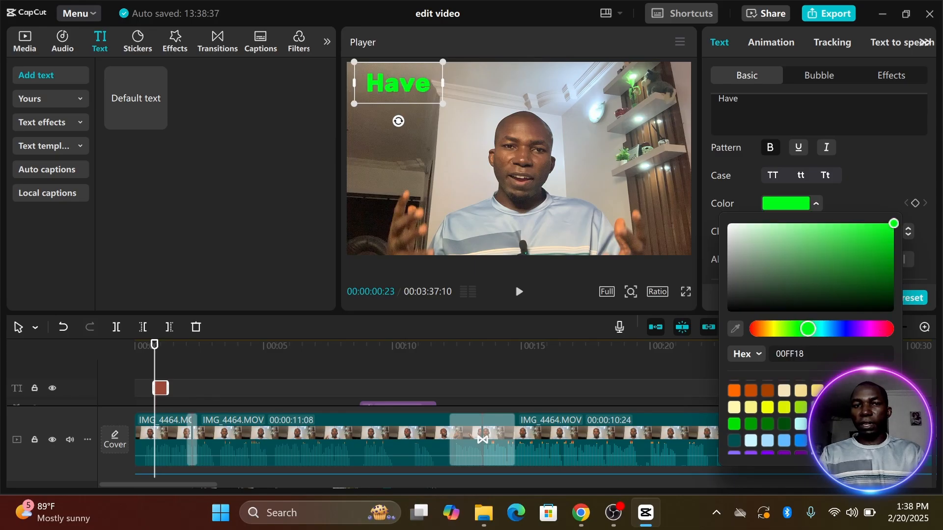
left_click(901, 176)
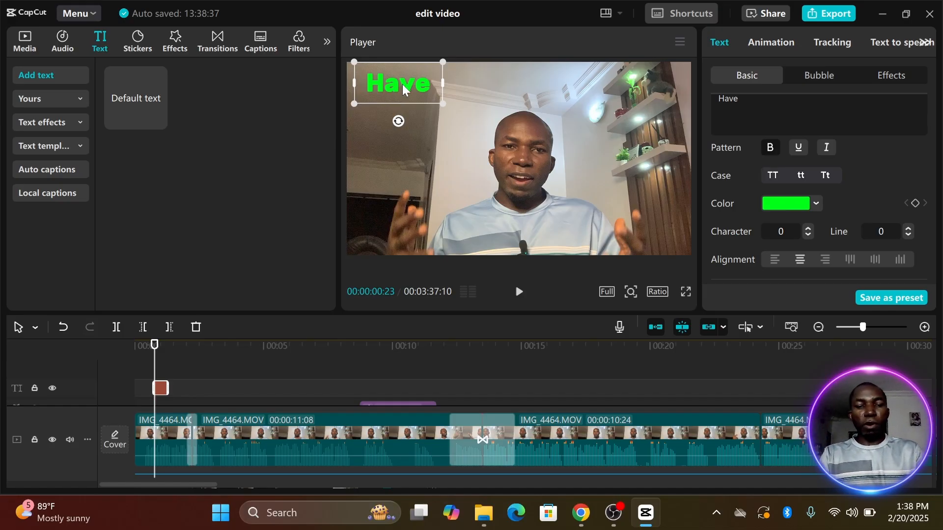
Duplicate the "Have" title, place the copy just below the original in the frame and reword it as "You".
key("ctrl+c")
key("ctrl+v")
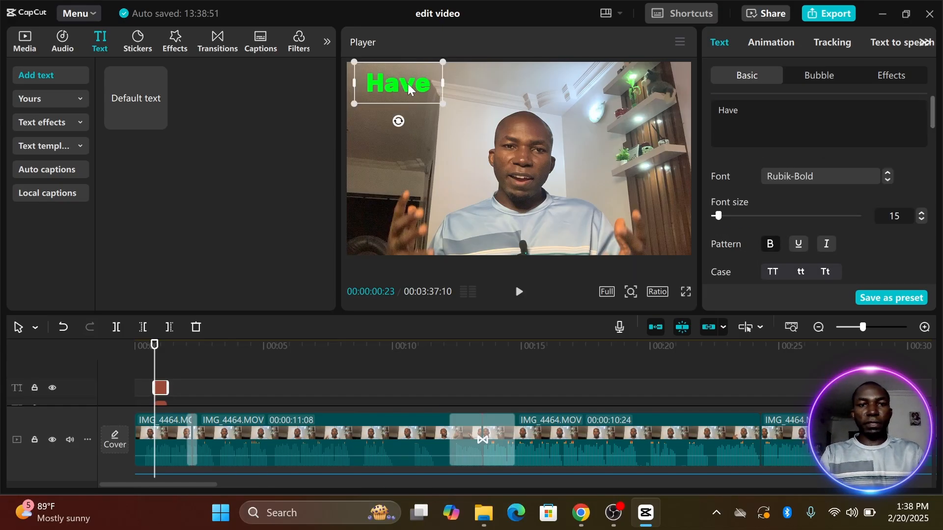
left_click_drag(408, 84, 404, 132)
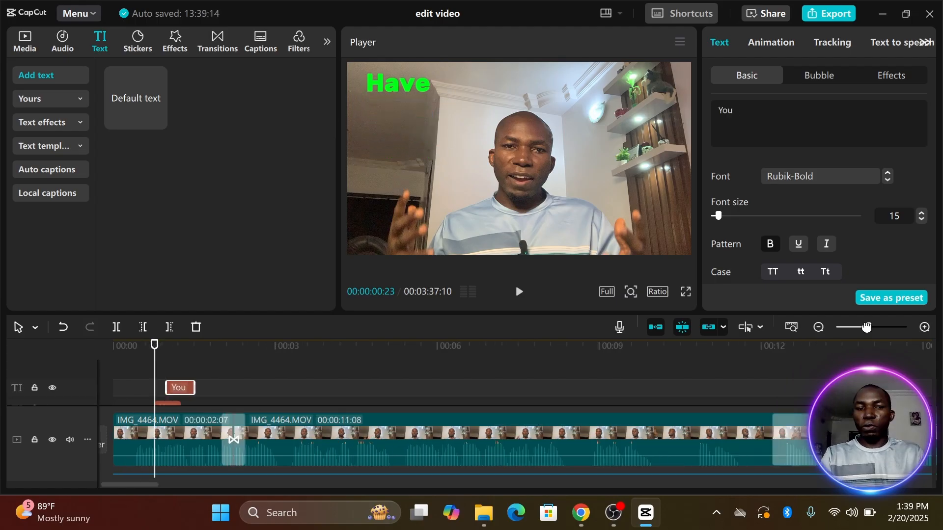
Set the playhead to 00:00:00:20 and shift the "Have" text clip slightly earlier to start there.
scroll(418, 486, "up", 3)
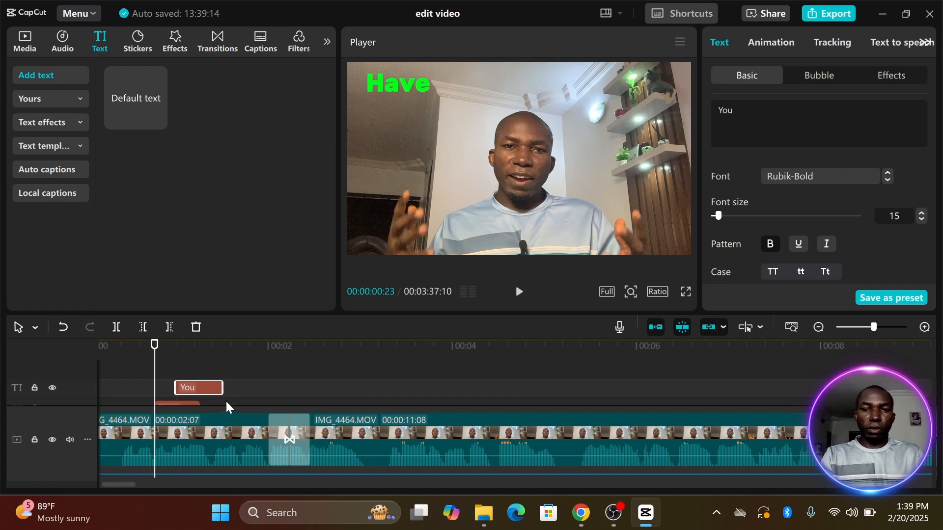
scroll(257, 397, "down", 2)
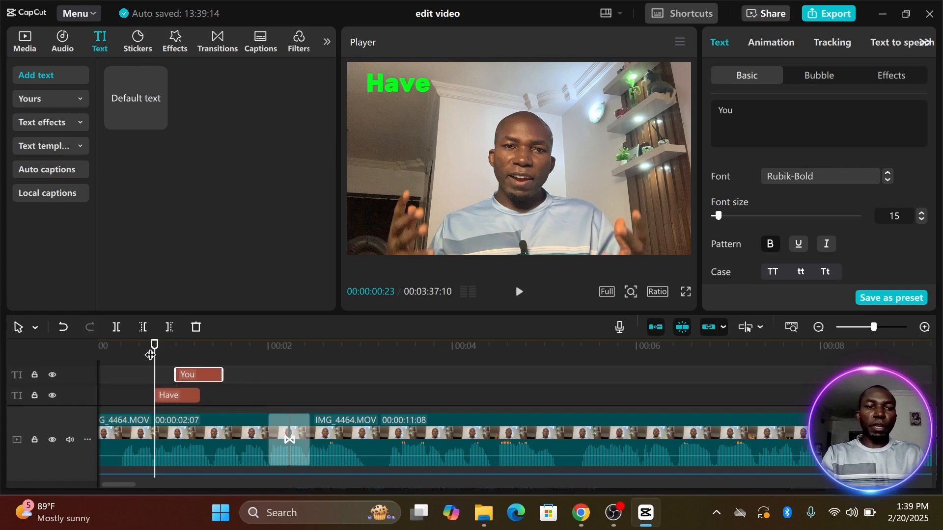
left_click_drag(156, 360, 197, 360)
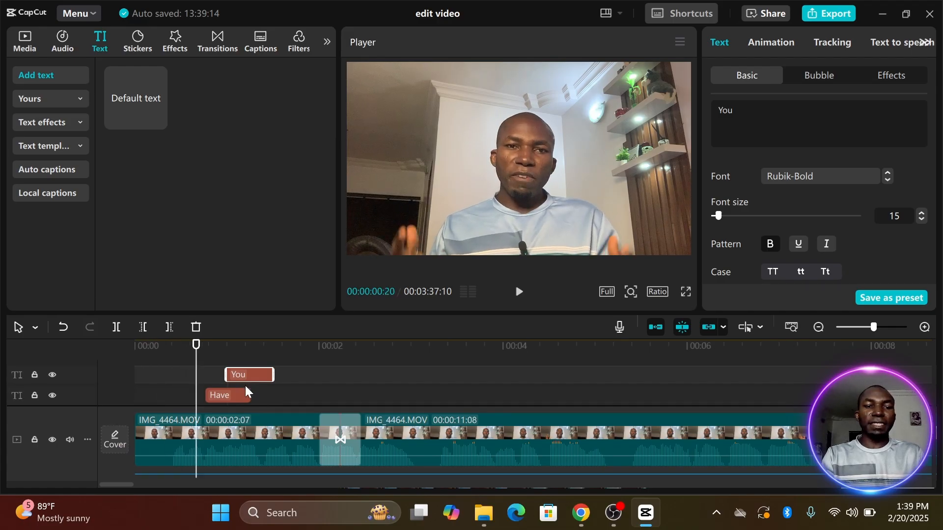
left_click_drag(240, 395, 228, 390)
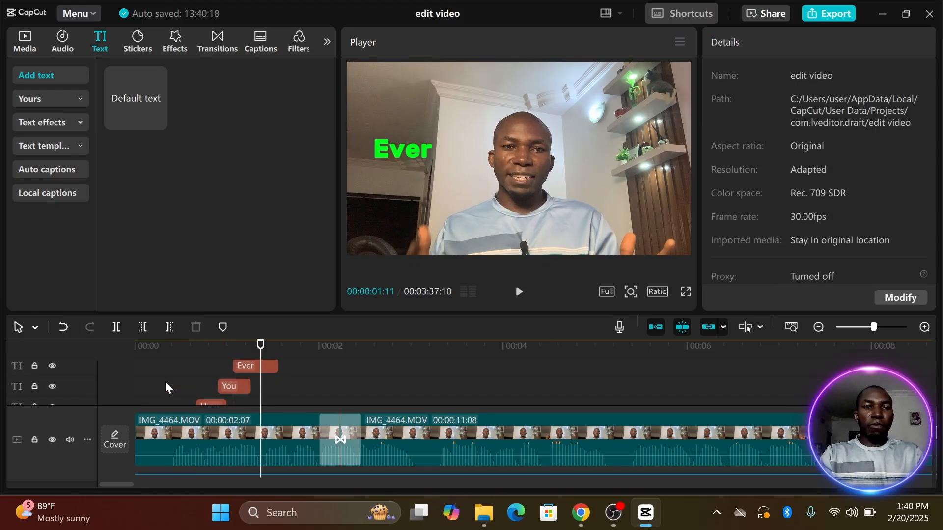
Play the opening word titles from 00:00:00:10 to 00:00:01:29.
left_click(165, 381)
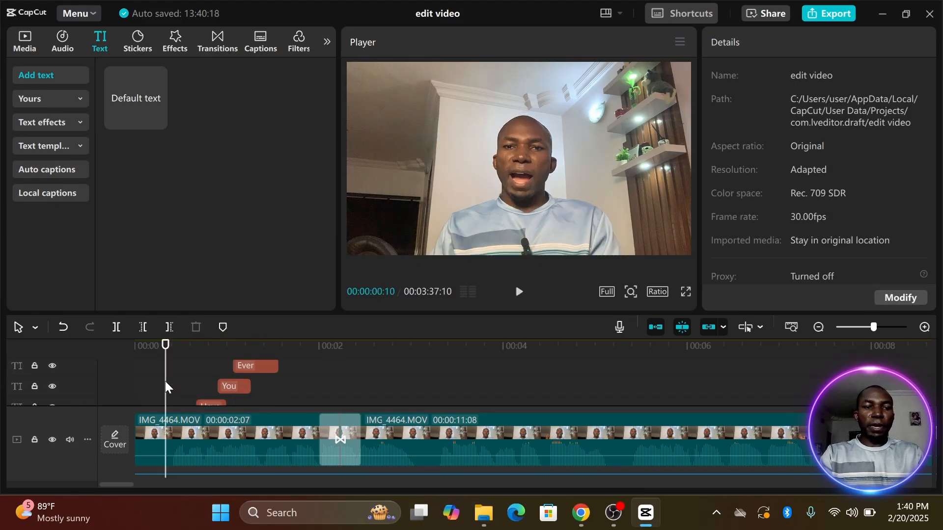
left_click(519, 290)
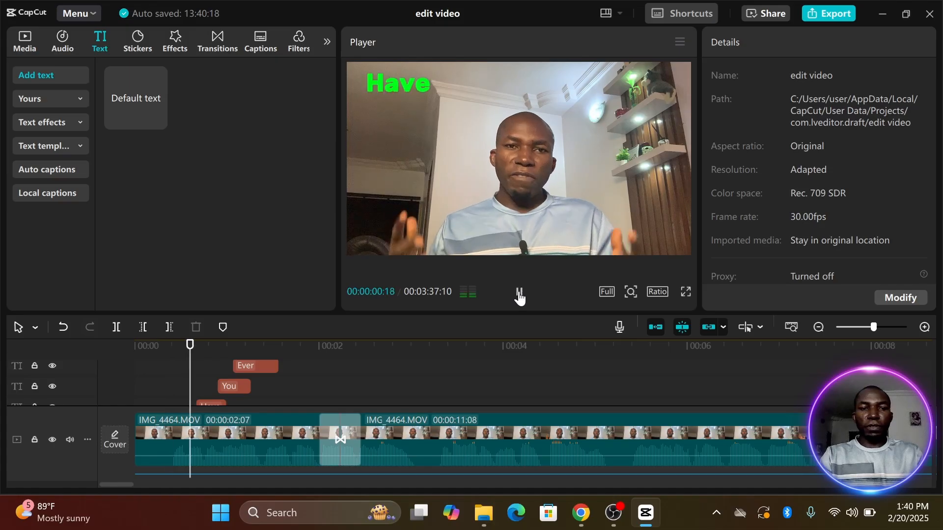
left_click(519, 293)
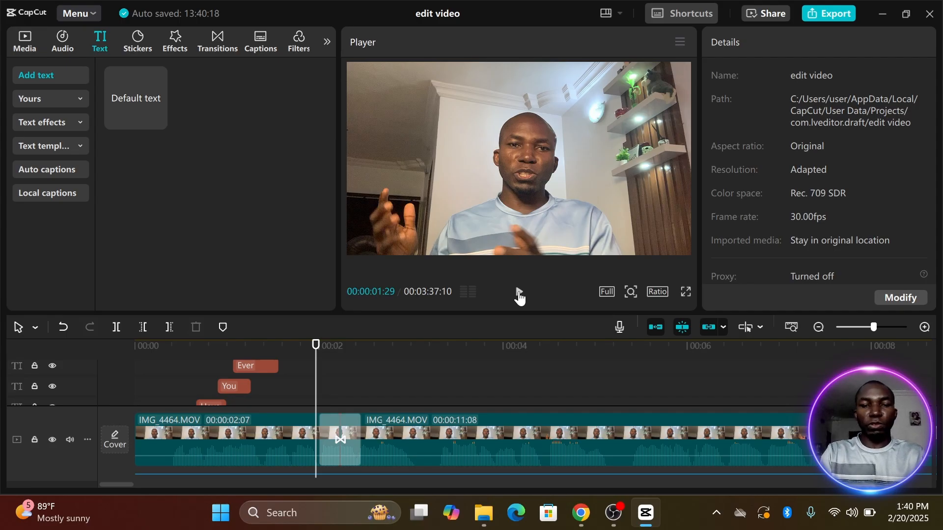
Go to the river rafting clip at 00:01:16:10 and play it to 00:01:17:04.
scroll(361, 364, "down", 5, "ctrl")
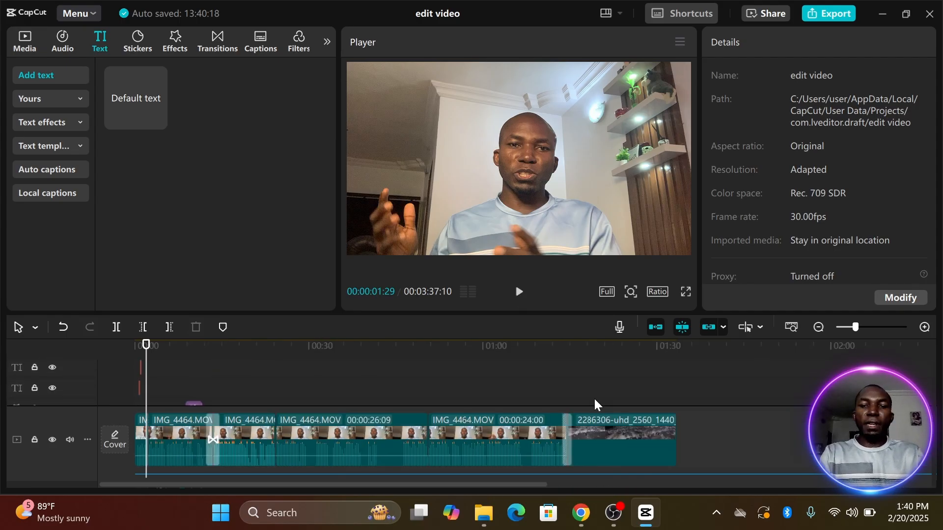
scroll(582, 394, "down", 3)
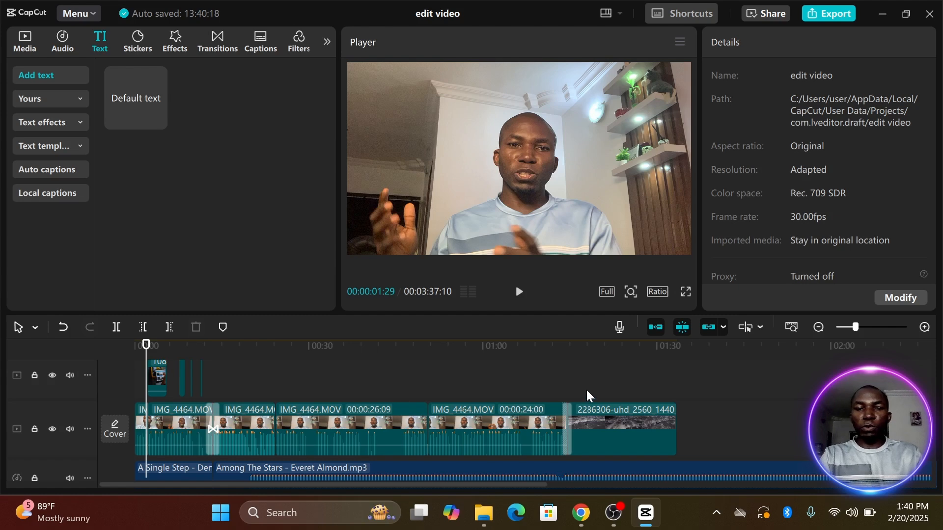
left_click(586, 390)
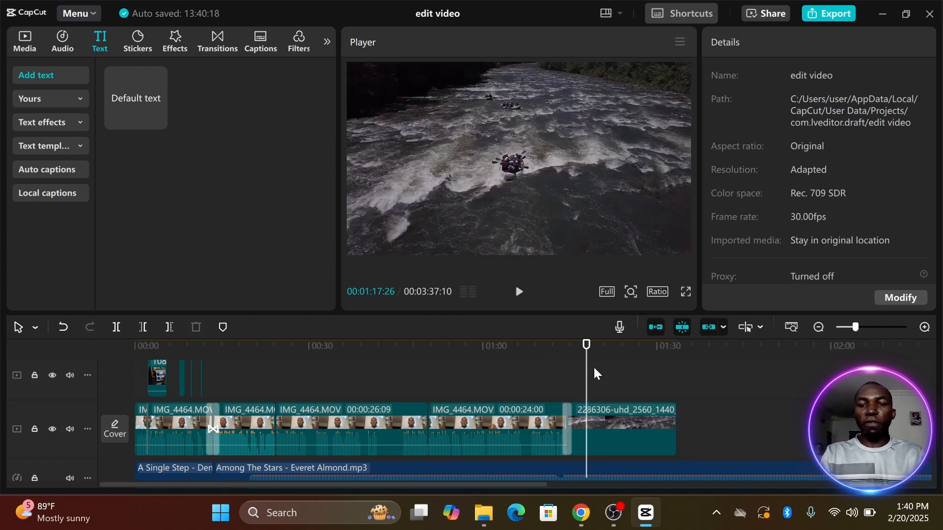
left_click_drag(586, 381, 573, 380)
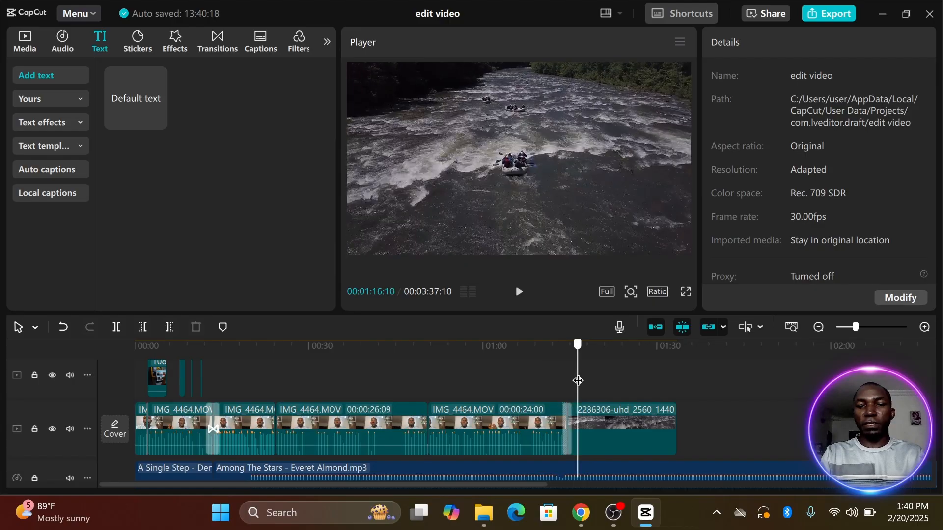
left_click(520, 294)
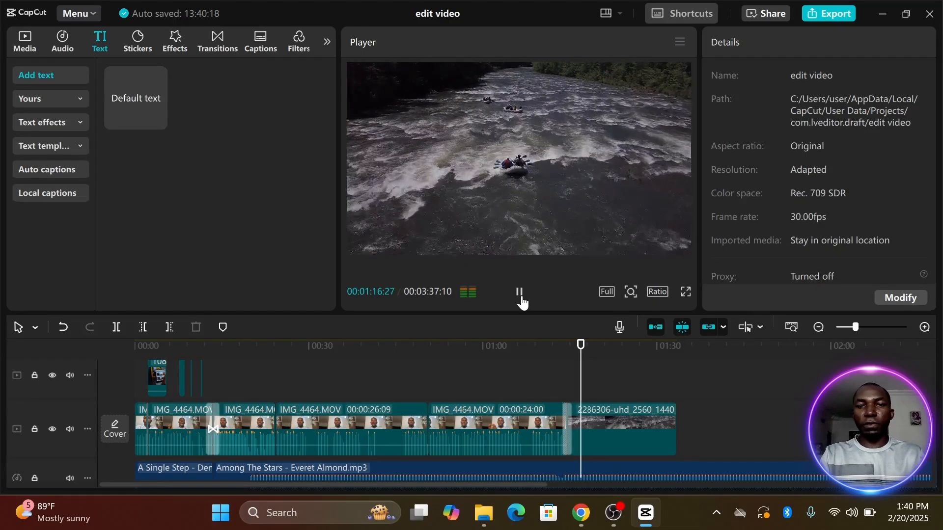
left_click(519, 294)
Add Scale and Position keyframes to the river rafting clip at 00:01:17:04, keeping the scale at 100%.
scroll(564, 384, "up", 3)
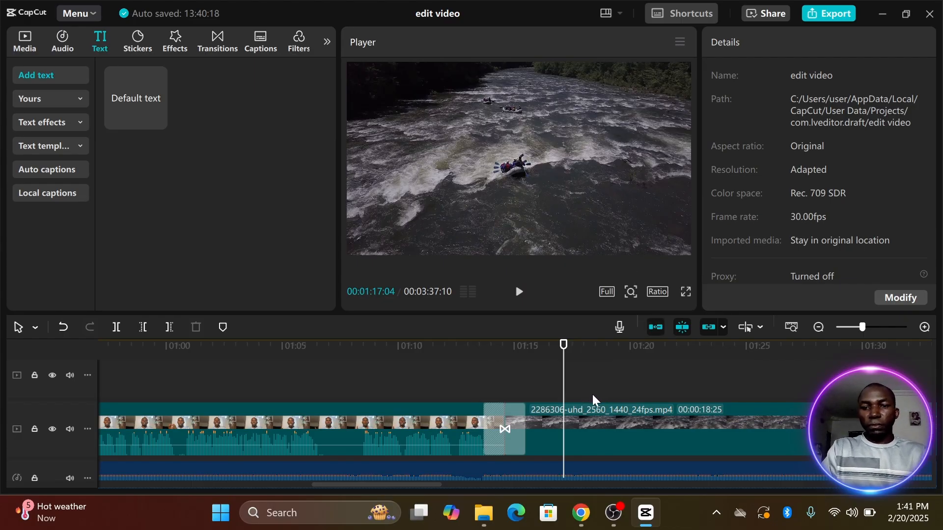
left_click(584, 432)
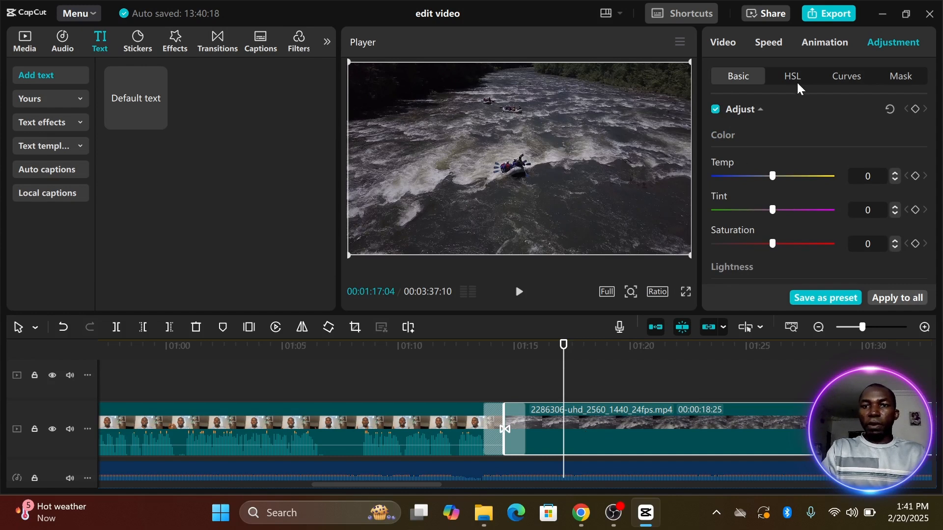
left_click(726, 43)
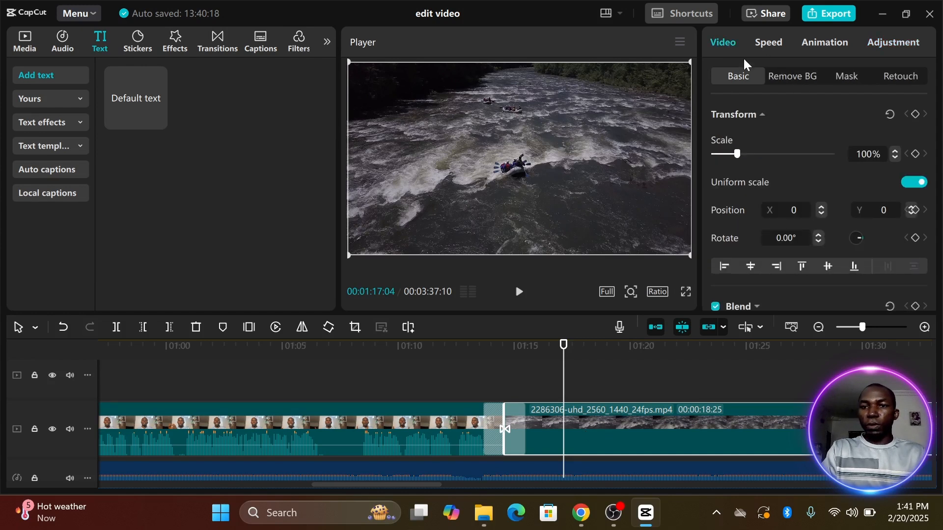
scroll(807, 180, "down", 1)
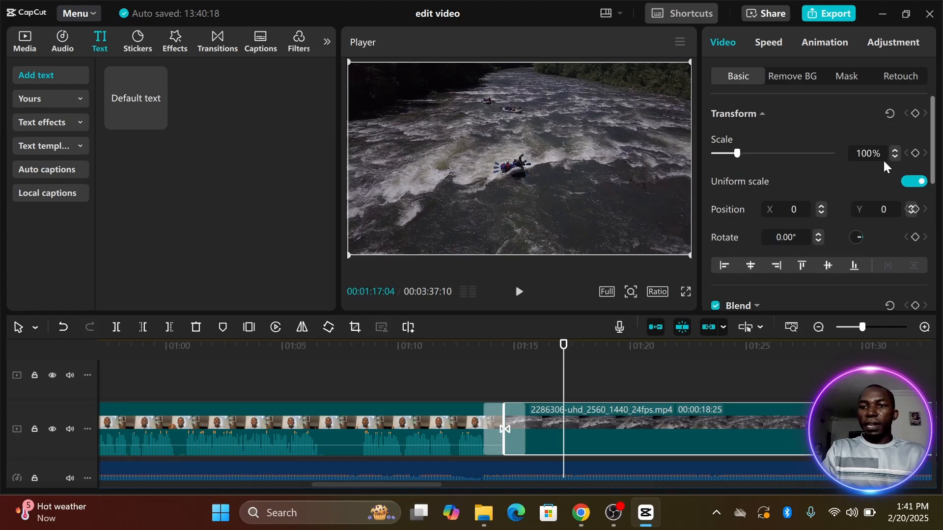
left_click(914, 154)
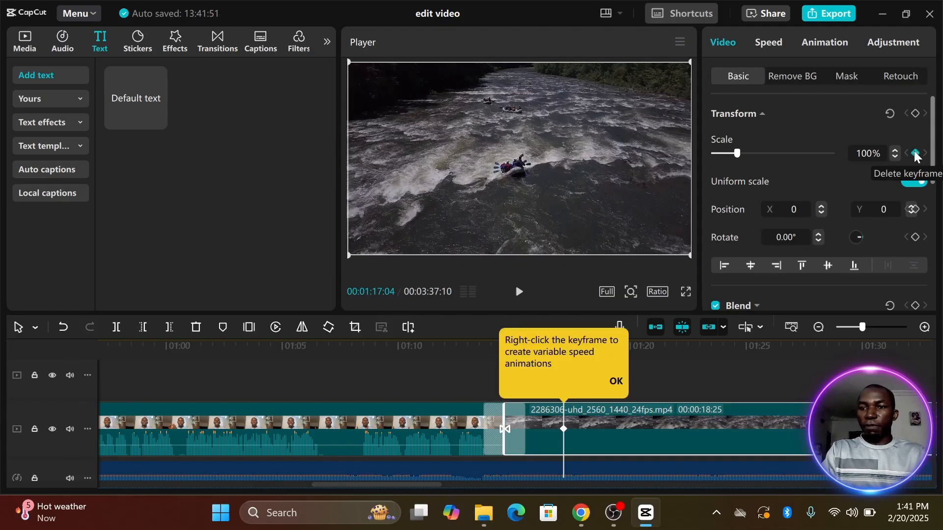
left_click(913, 210)
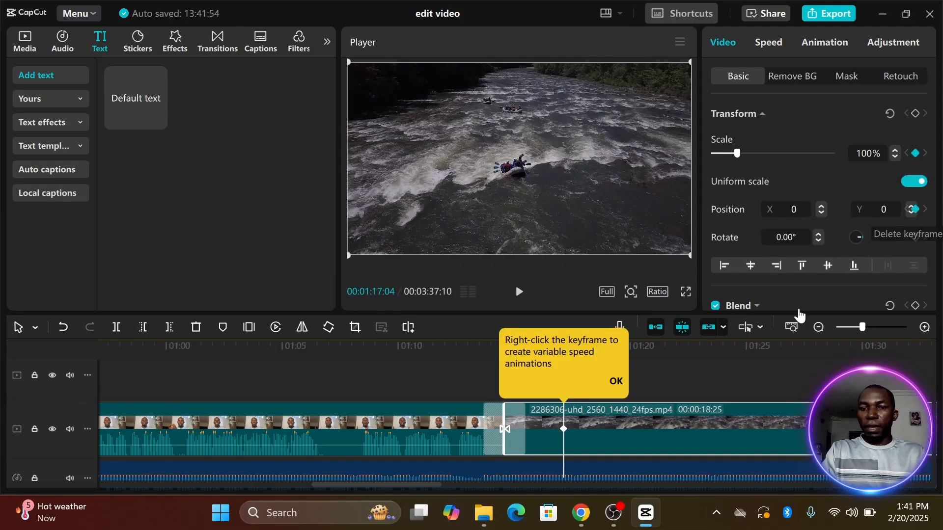
left_click(616, 381)
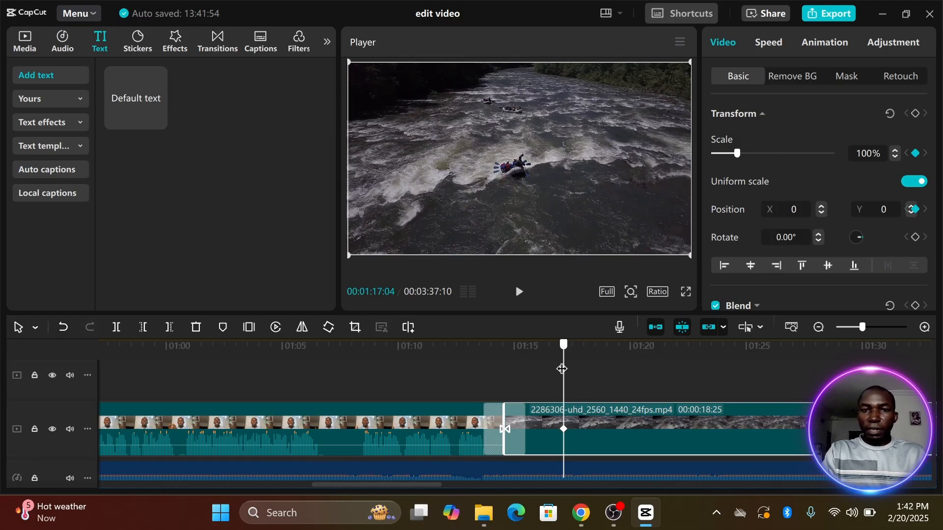
Add Scale and Position keyframes to the rafting clip at 00:01:18:24 and set the scale there to 418%.
left_click(577, 371)
left_click_drag(577, 371, 603, 374)
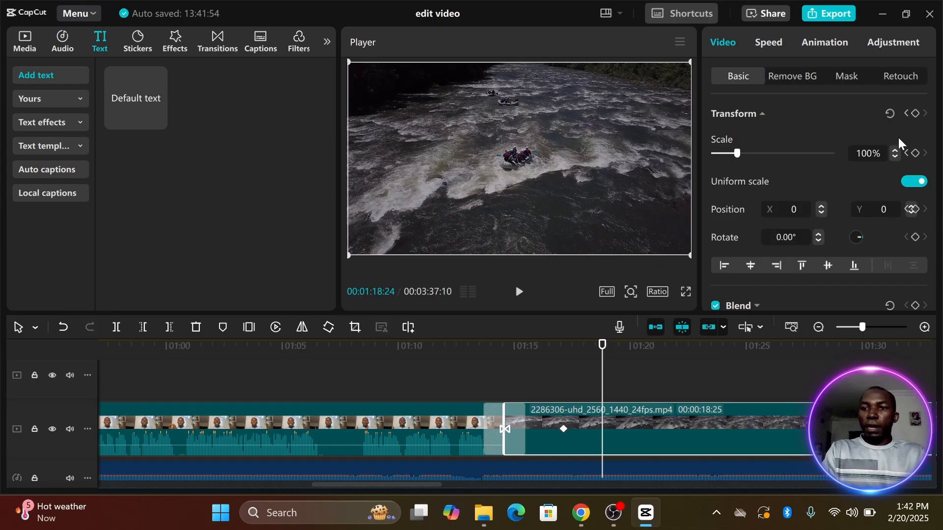
left_click(914, 153)
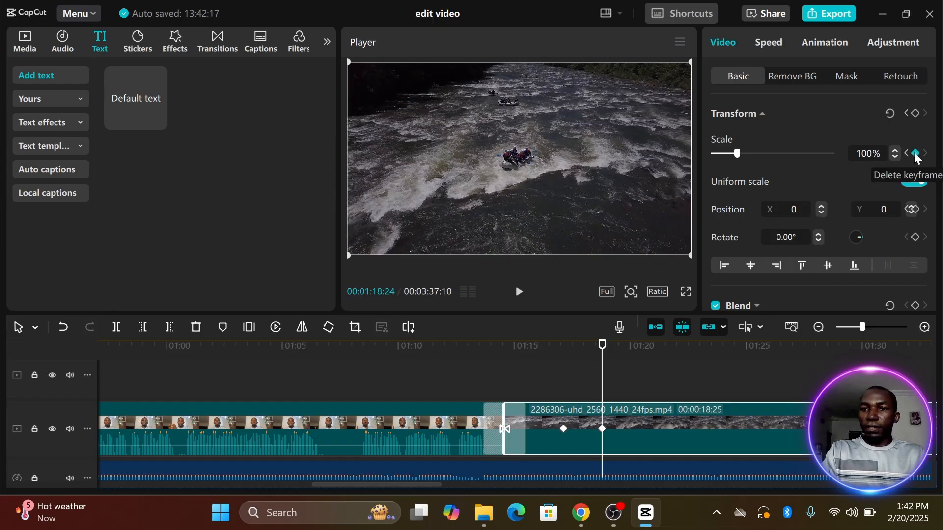
left_click(914, 209)
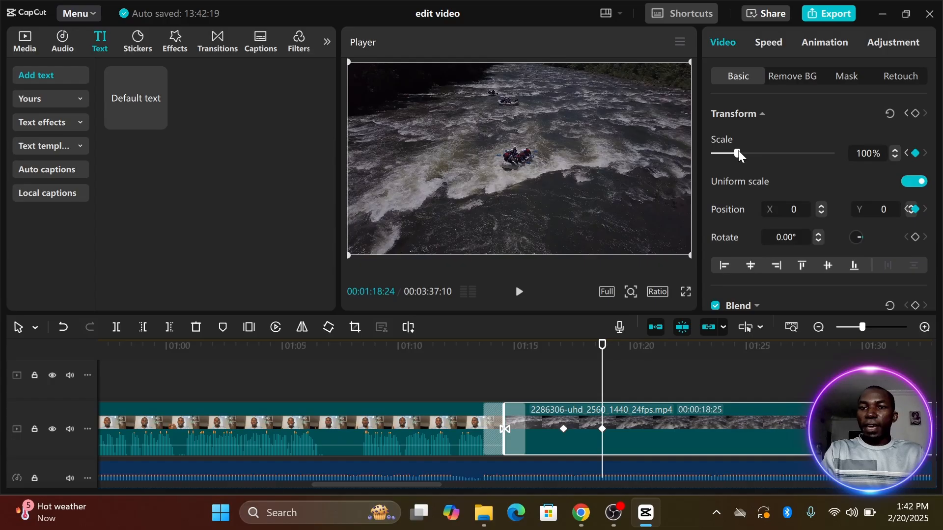
left_click_drag(739, 151, 812, 157)
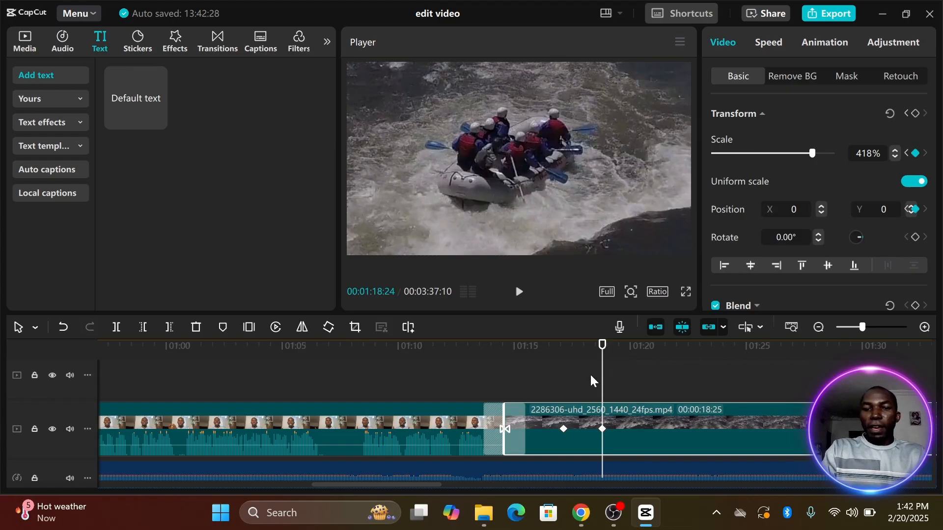
Play the zoom-in from before its first keyframe to 00:01:19:00, then scrub ahead to 00:01:19:26.
left_click(556, 386)
left_click_drag(557, 386, 546, 390)
left_click(516, 295)
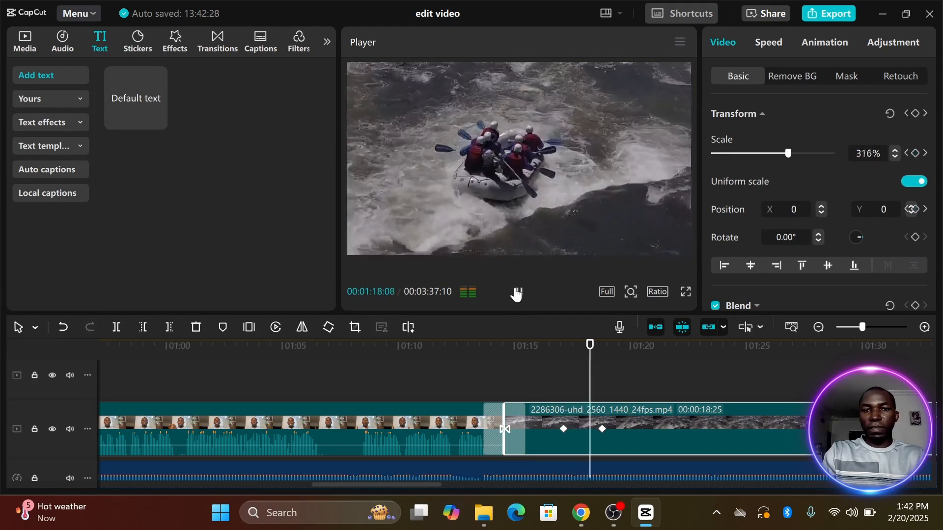
left_click(515, 294)
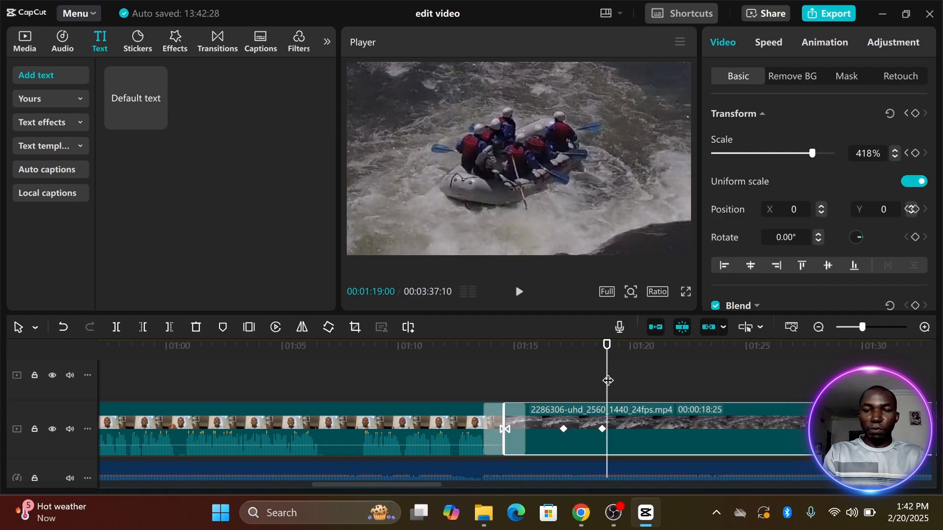
left_click_drag(607, 380, 627, 378)
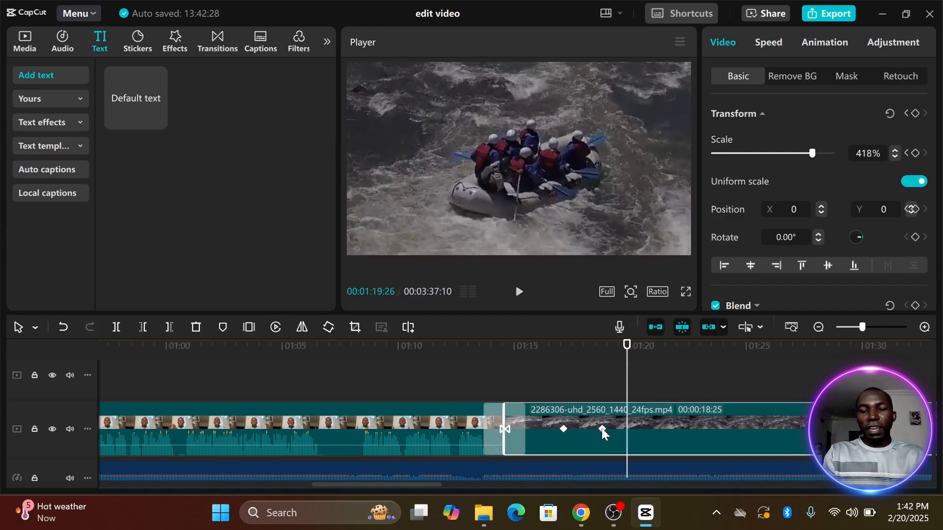
Shift the 418% keyframe earlier to about 00:01:17:29 and play the zoom from 00:01:16:14 to 00:01:18:08.
left_click_drag(602, 428, 596, 428)
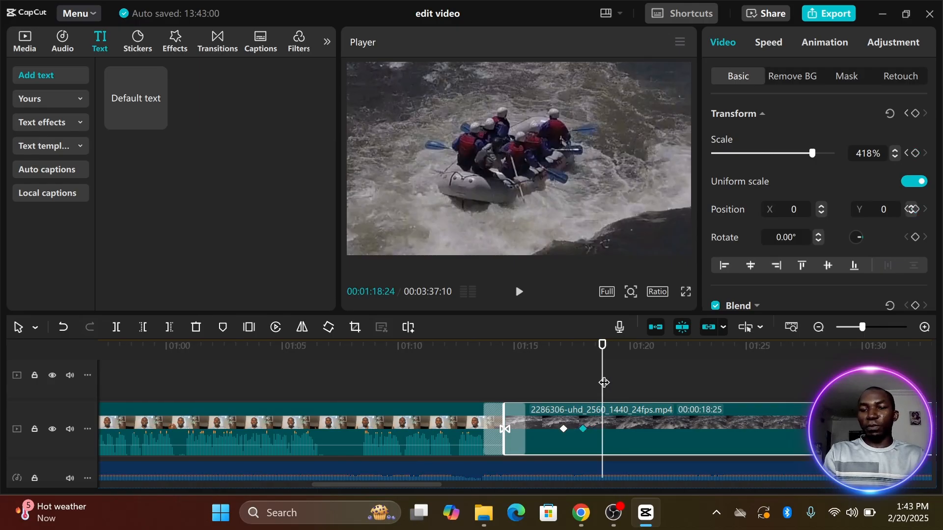
left_click_drag(604, 382, 548, 378)
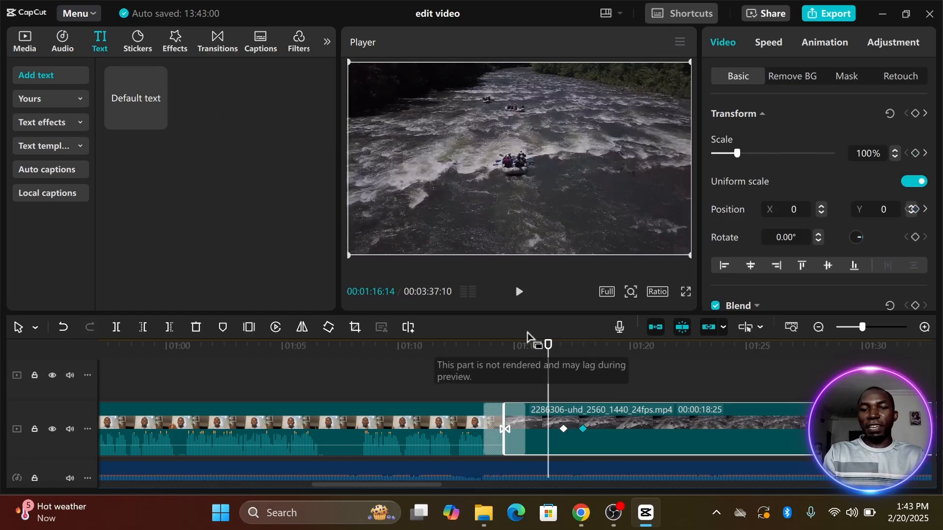
left_click(519, 300)
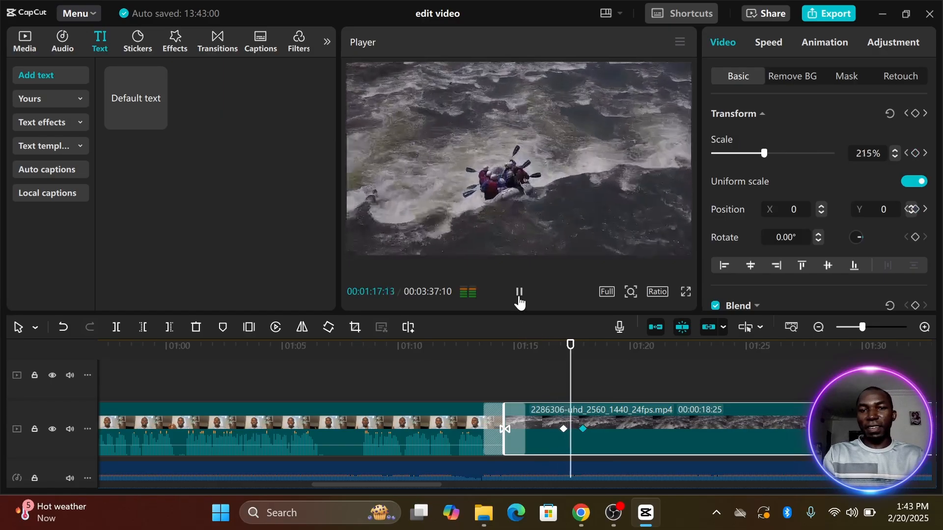
left_click(519, 300)
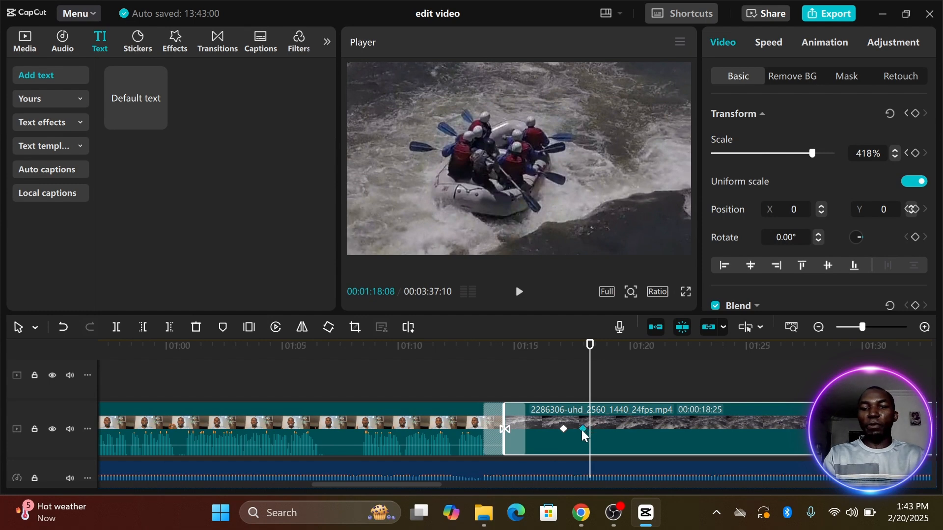
Shift the 418% keyframe out to about 00:01:21:23 and play the slower zoom from 00:01:16:21 to 00:01:27:28.
left_click_drag(582, 430, 671, 431)
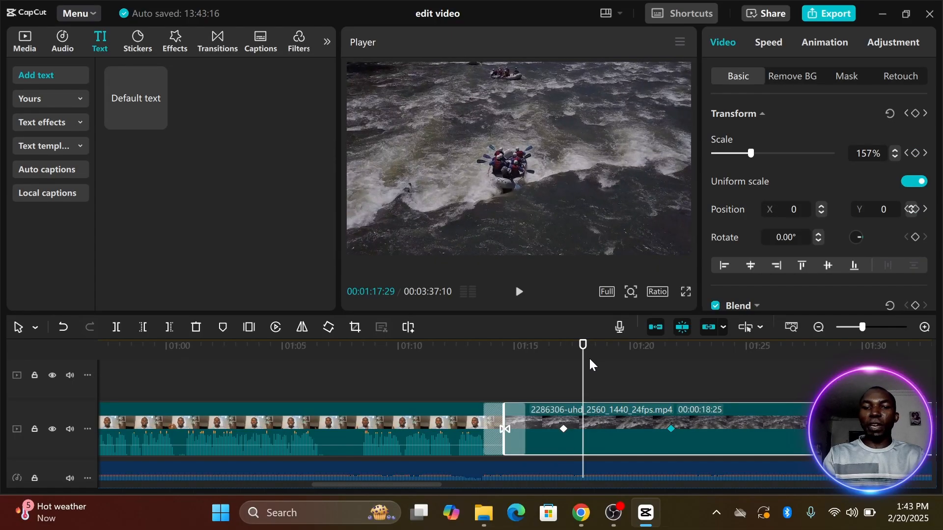
left_click_drag(584, 369, 554, 375)
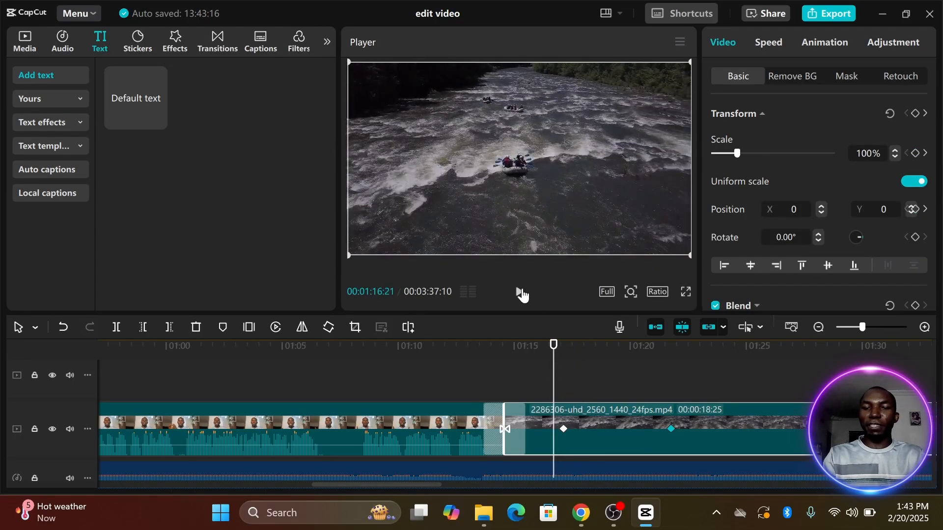
left_click(519, 293)
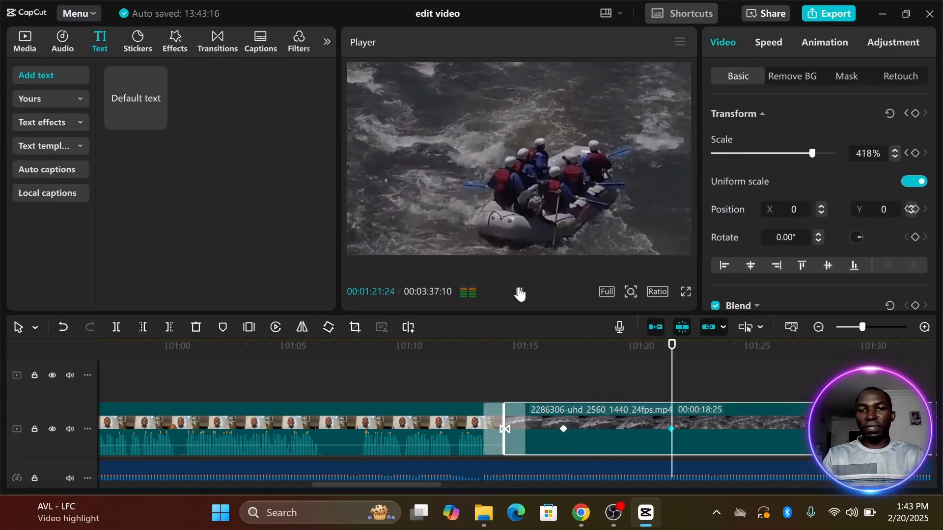
left_click(519, 292)
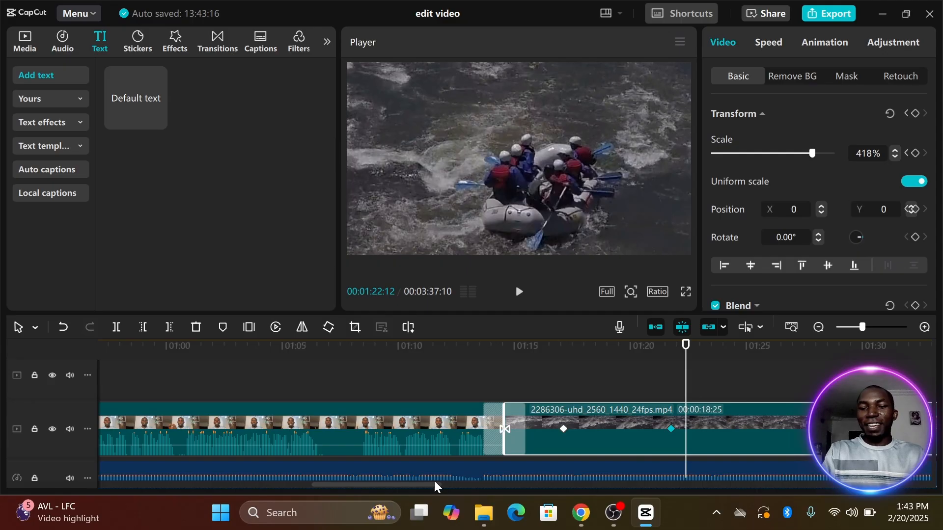
left_click(519, 293)
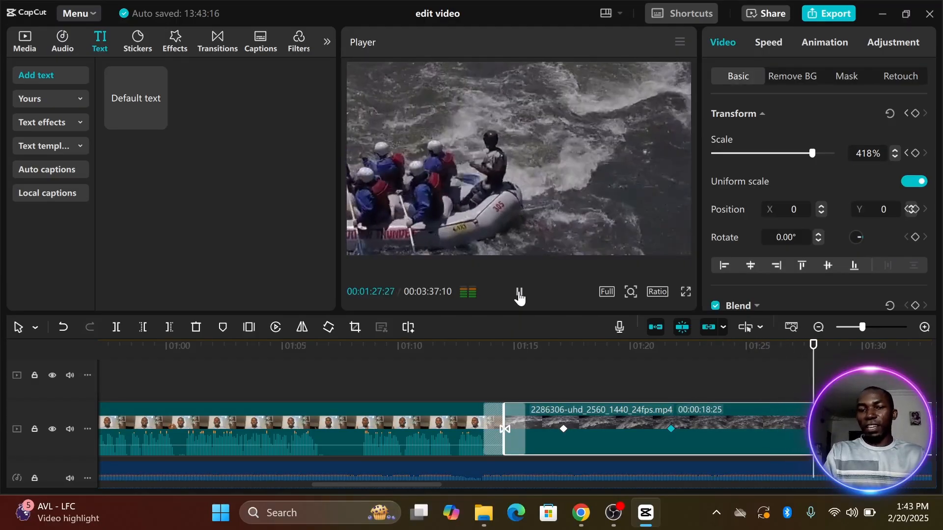
left_click(519, 293)
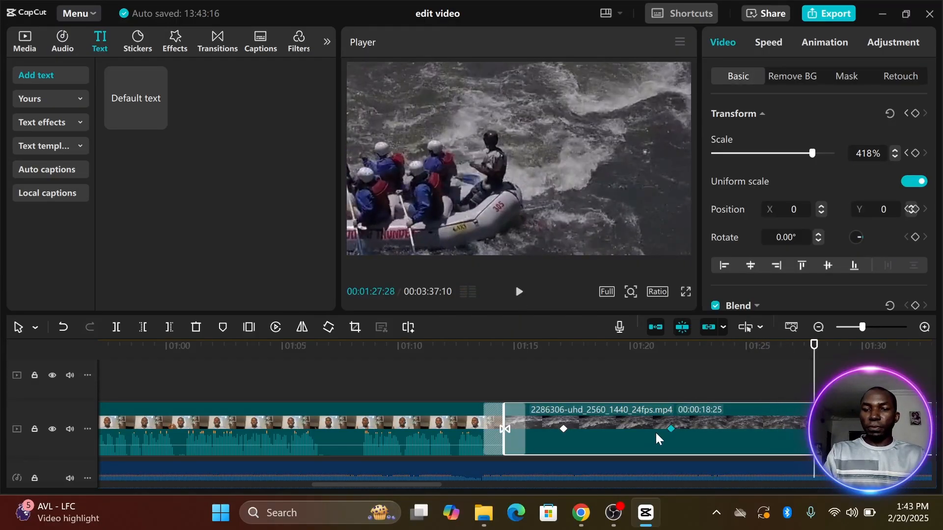
Move the 418% keyframe back to just before 00:01:20:00 and add Scale and Position keyframes at 00:01:20:02.
left_click_drag(671, 429, 650, 430)
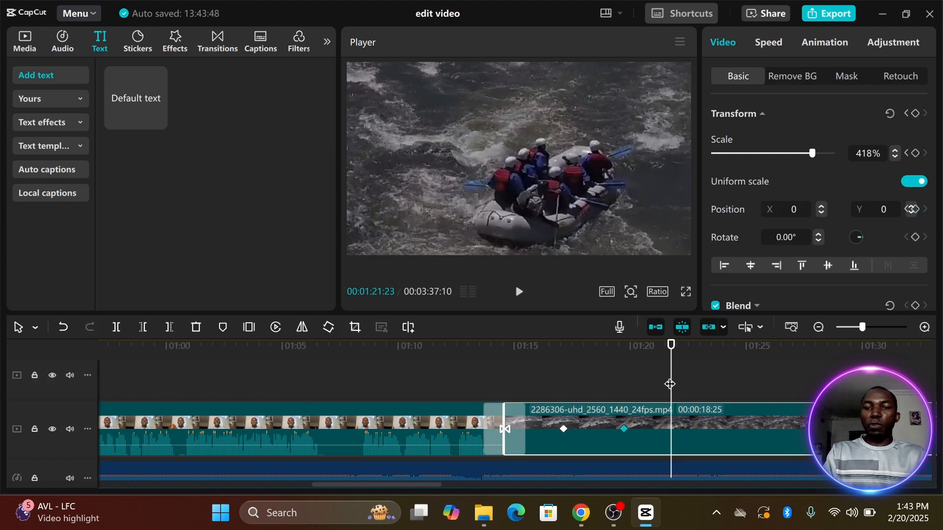
left_click_drag(670, 384, 632, 389)
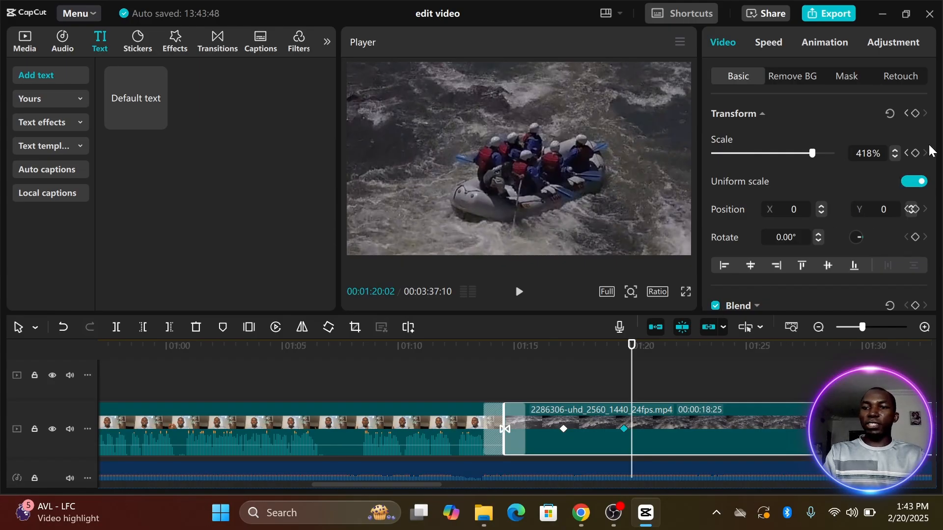
left_click(915, 152)
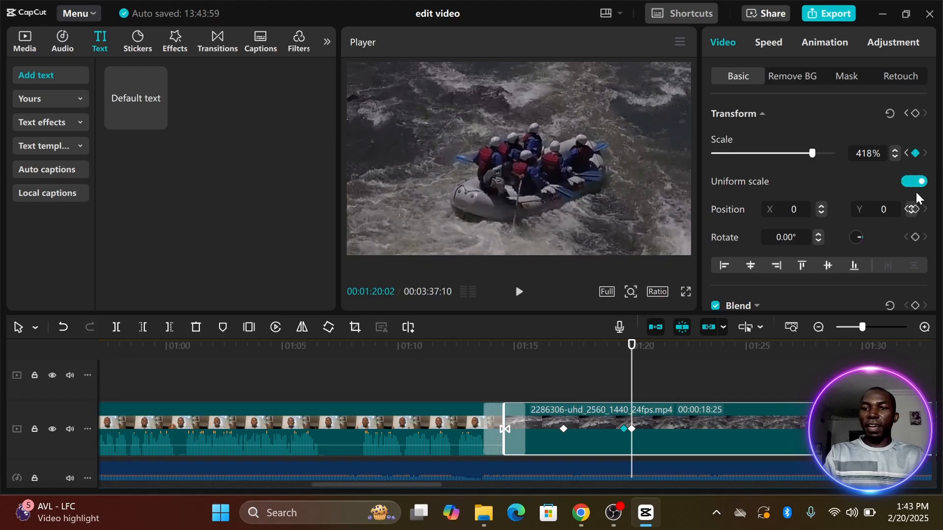
left_click(914, 210)
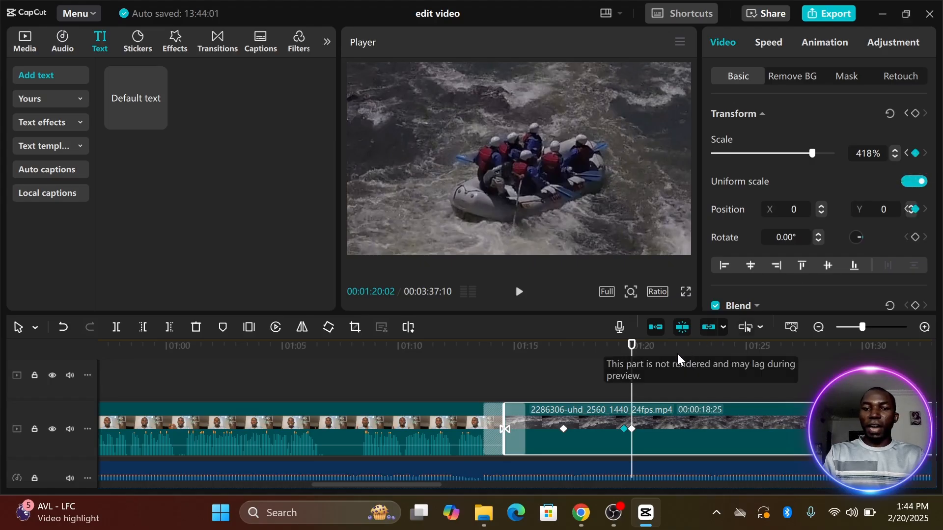
Add Scale and Position keyframes to the rafting clip at 00:01:20:27 and set the scale there to 100%.
left_click(641, 378)
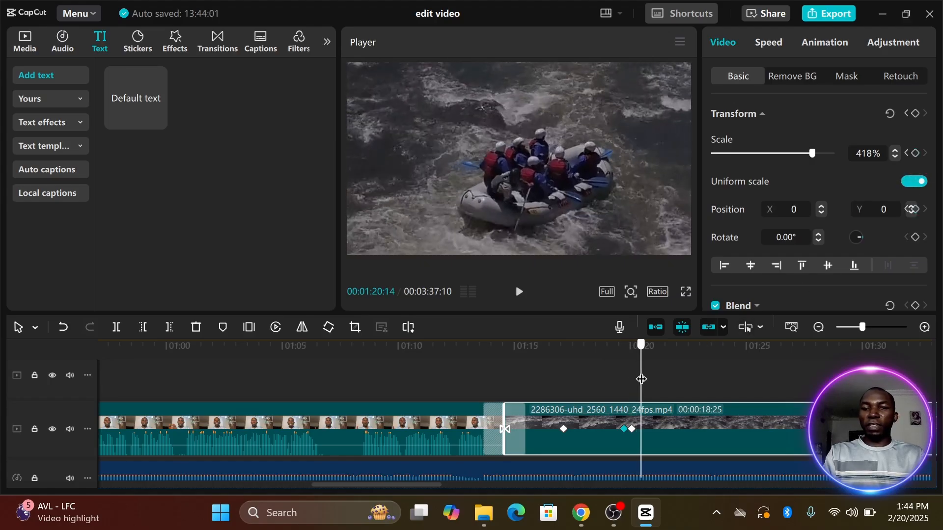
left_click_drag(642, 379, 651, 379)
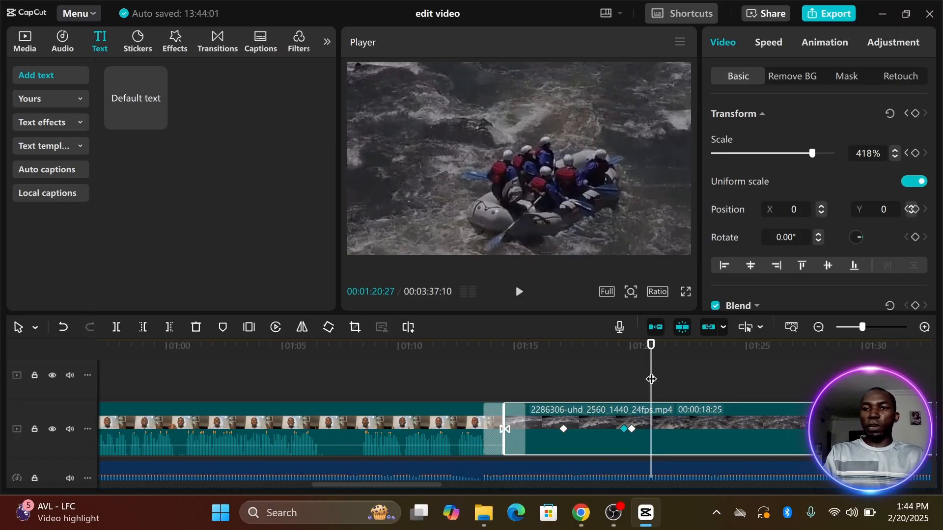
left_click(916, 153)
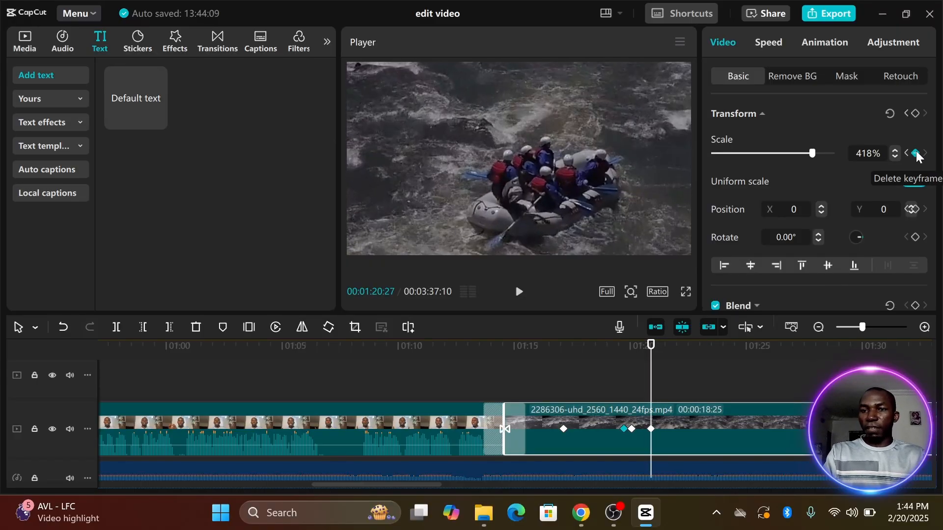
left_click(913, 210)
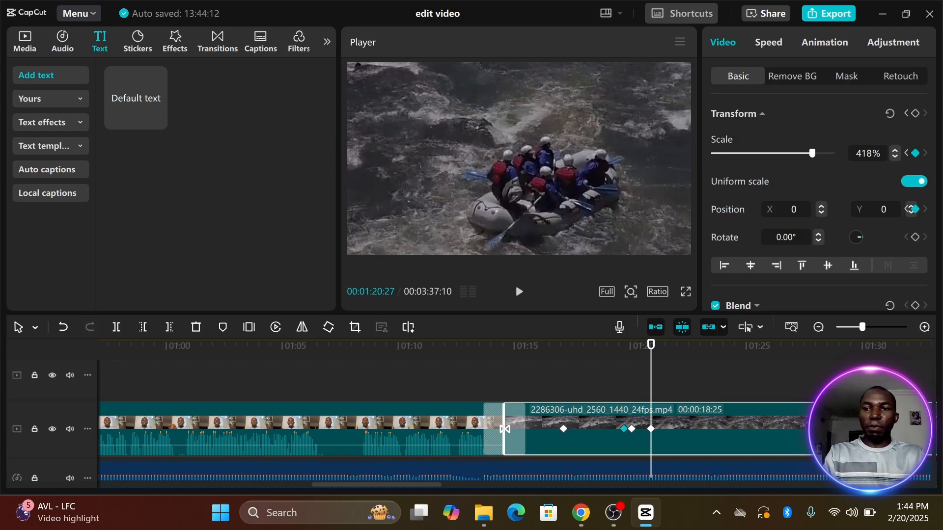
key("ctrl+a")
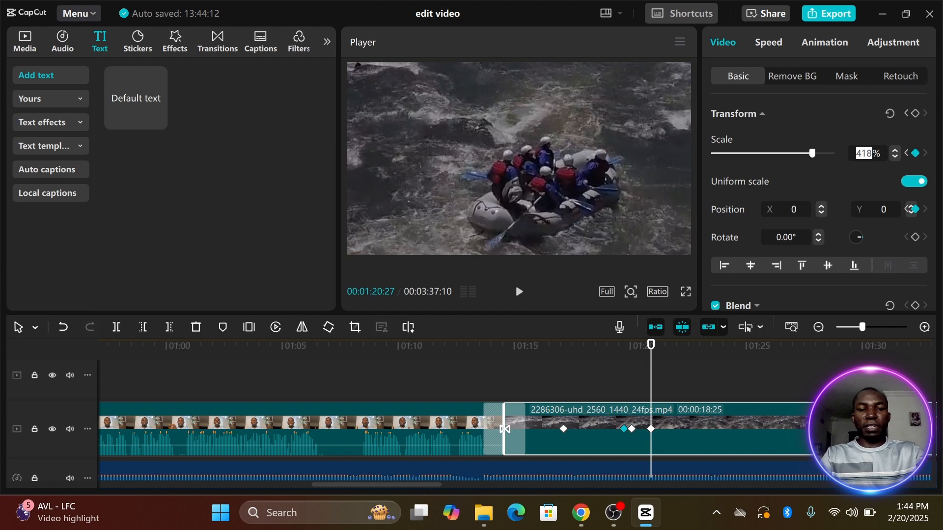
type("100")
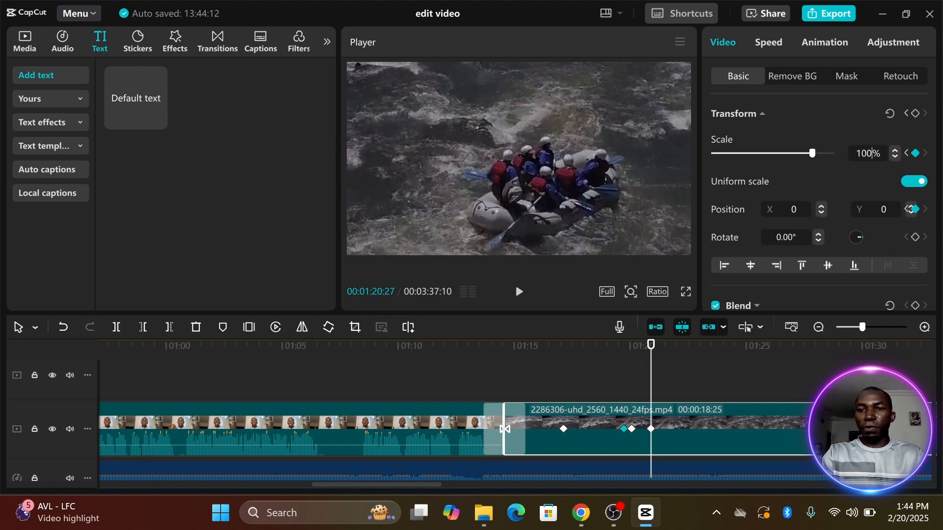
key("Tab")
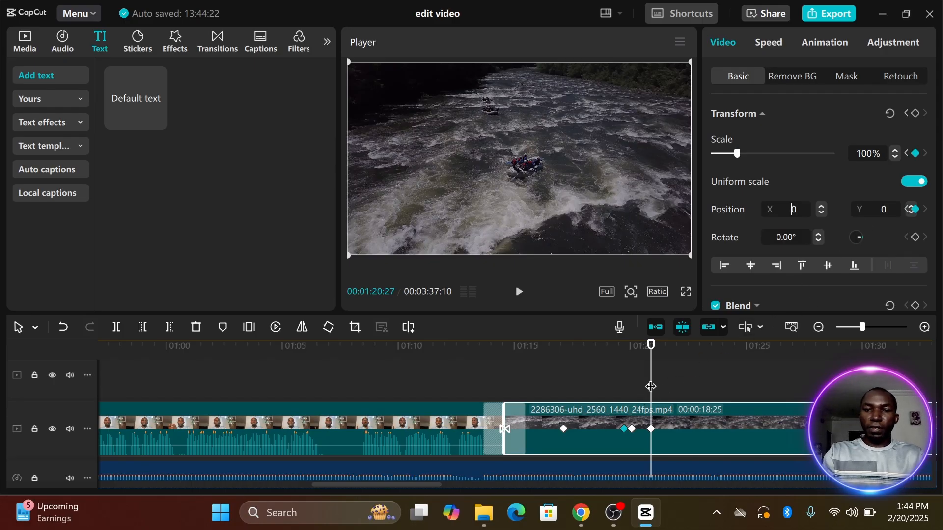
Lower the background music's volume to -39.5 dB and play the rafting clip's zoom in and out from 00:01:16:11.
left_click_drag(647, 391, 546, 397)
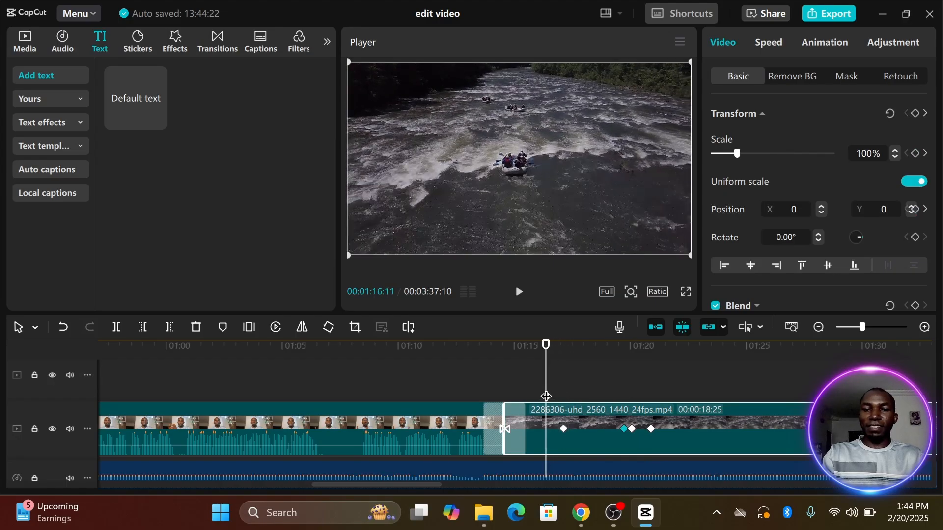
left_click(628, 467)
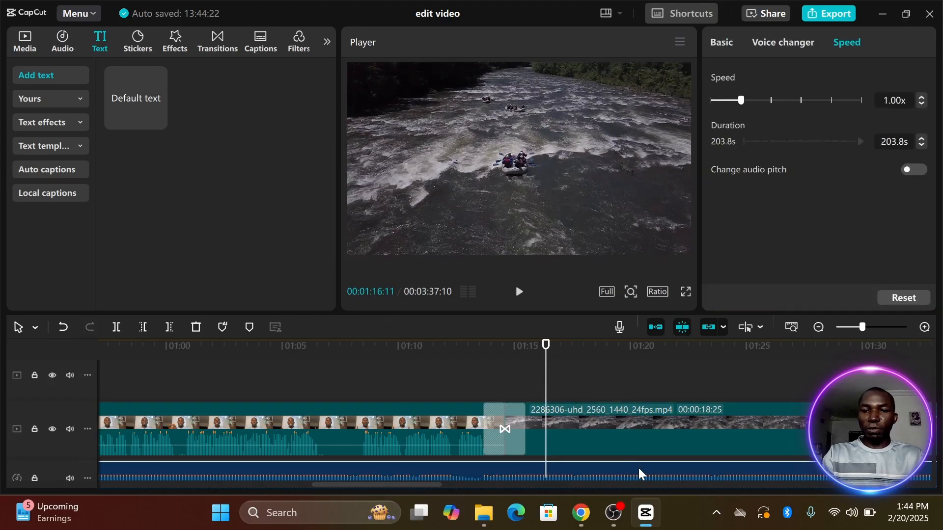
left_click(716, 44)
left_click_drag(799, 118, 742, 123)
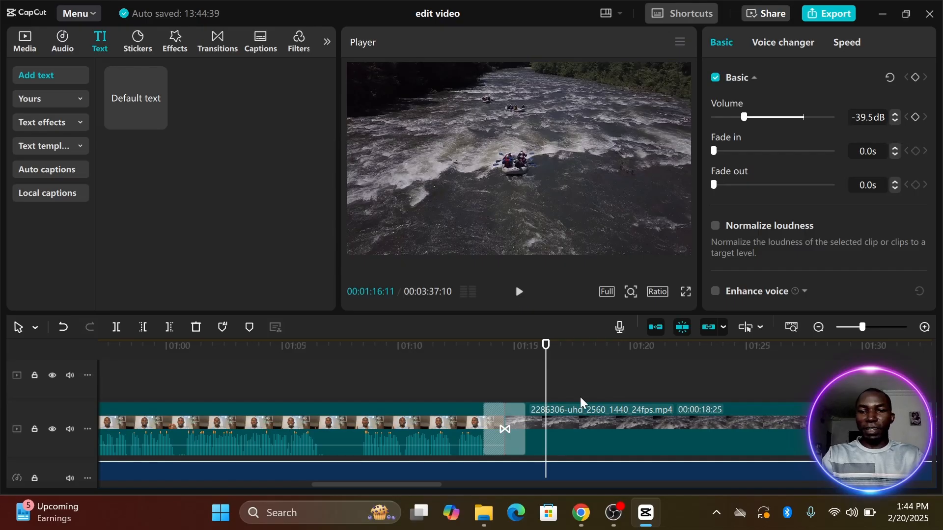
scroll(587, 405, "down", 1)
scroll(587, 405, "up", 1)
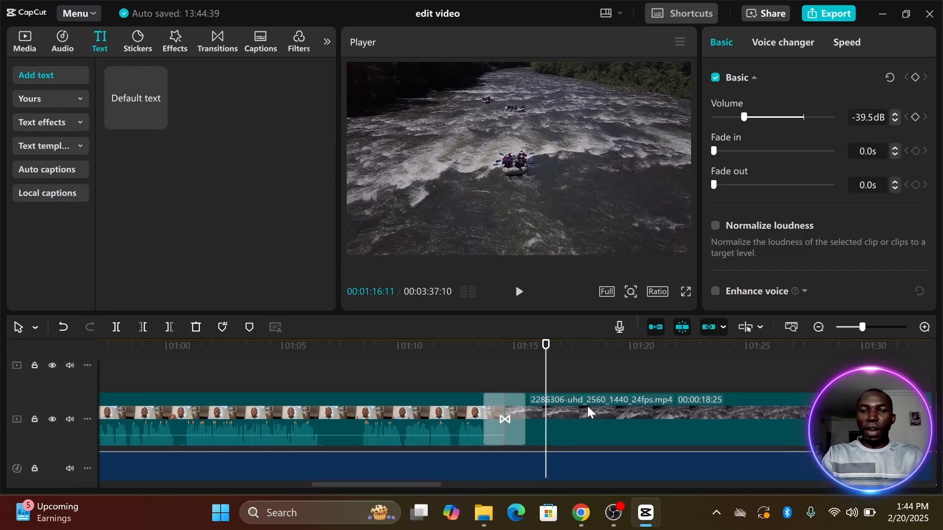
left_click(606, 428)
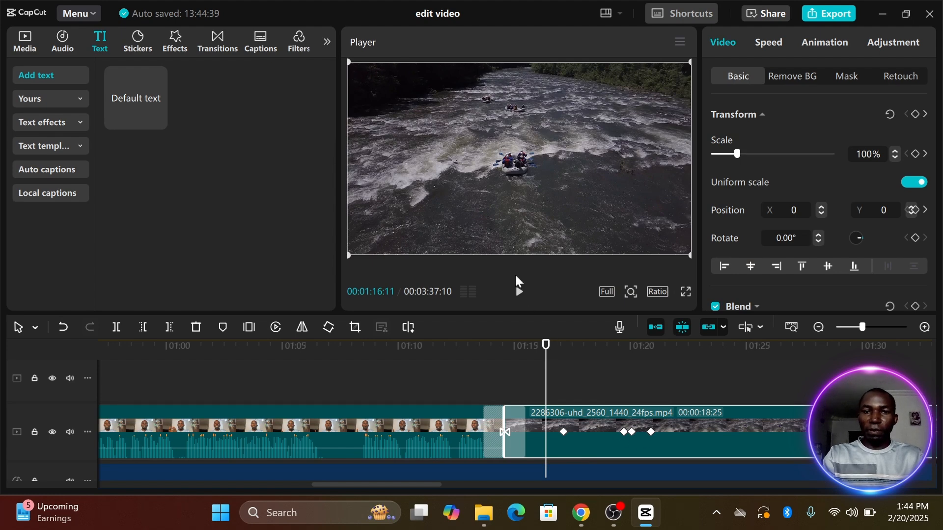
left_click(517, 294)
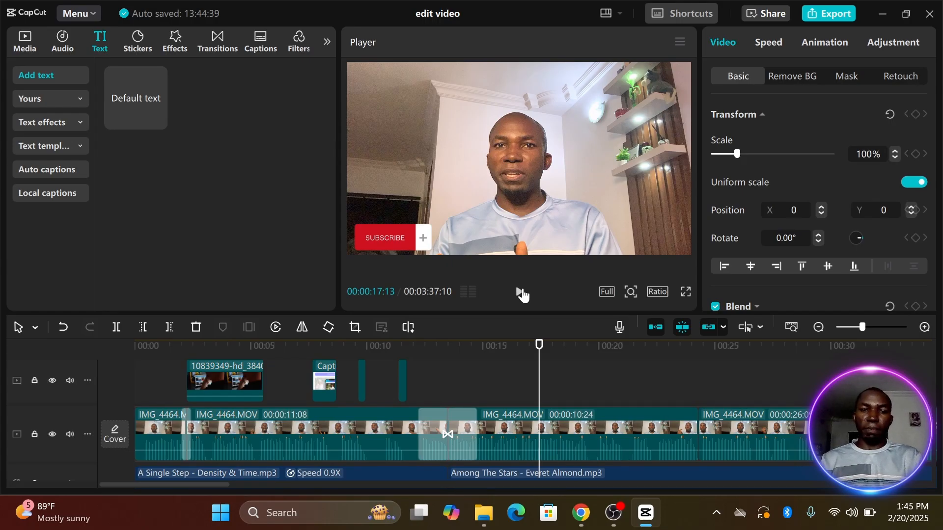
Select the talking-head clip at 00:00:19:23 and search the video effects for "blur".
left_click(639, 420)
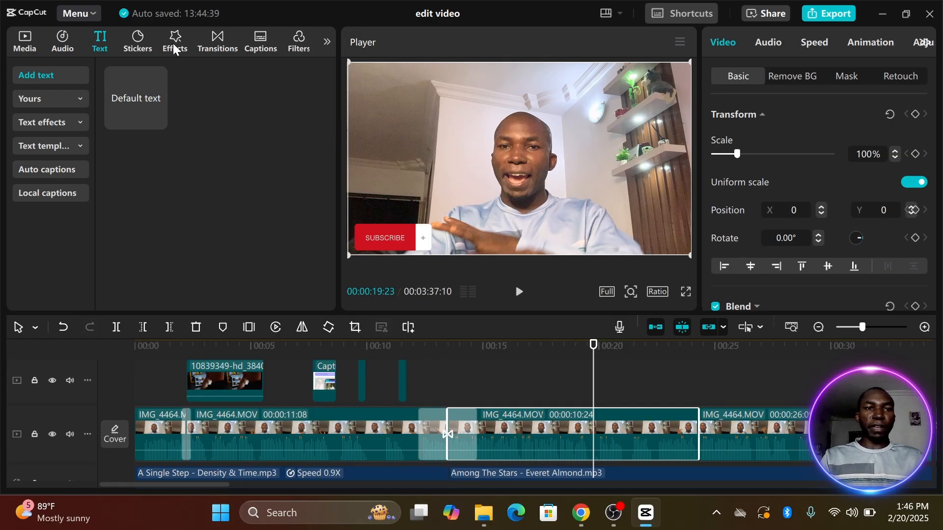
left_click(173, 49)
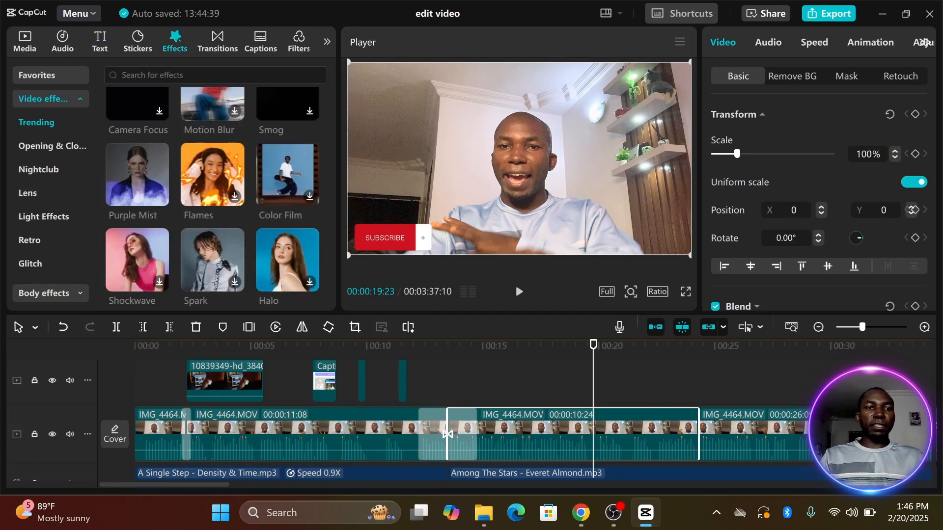
type("bl")
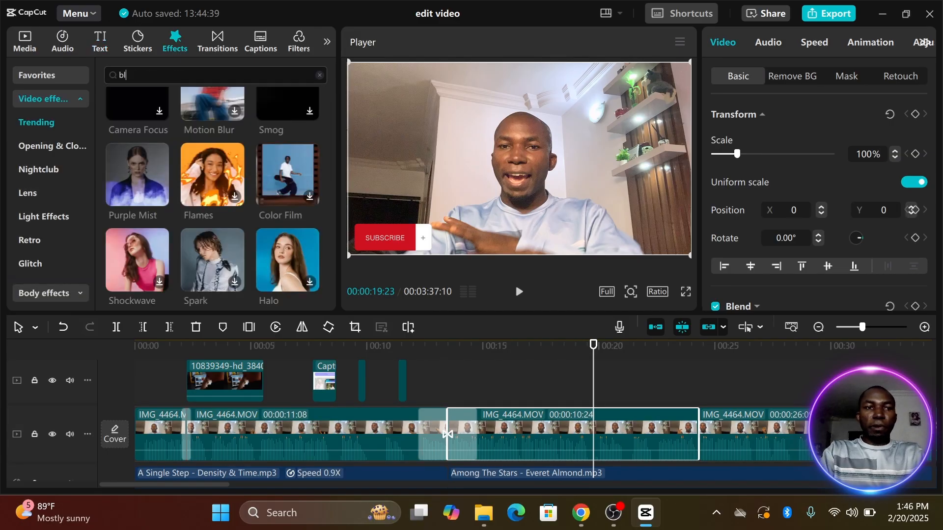
type("ur")
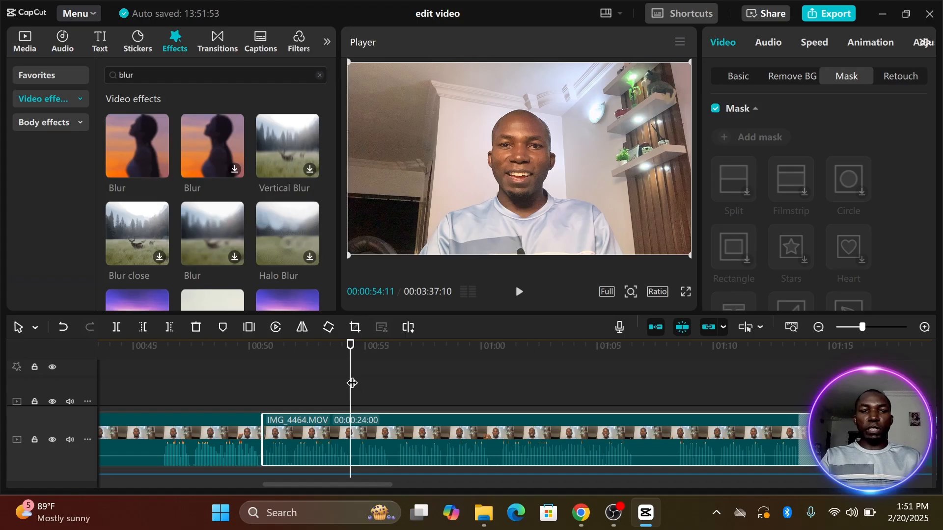
Paste a copy of the 24-second IMG_4464.MOV clip on the track above and align its start with the original clip.
left_click_drag(352, 382, 275, 378)
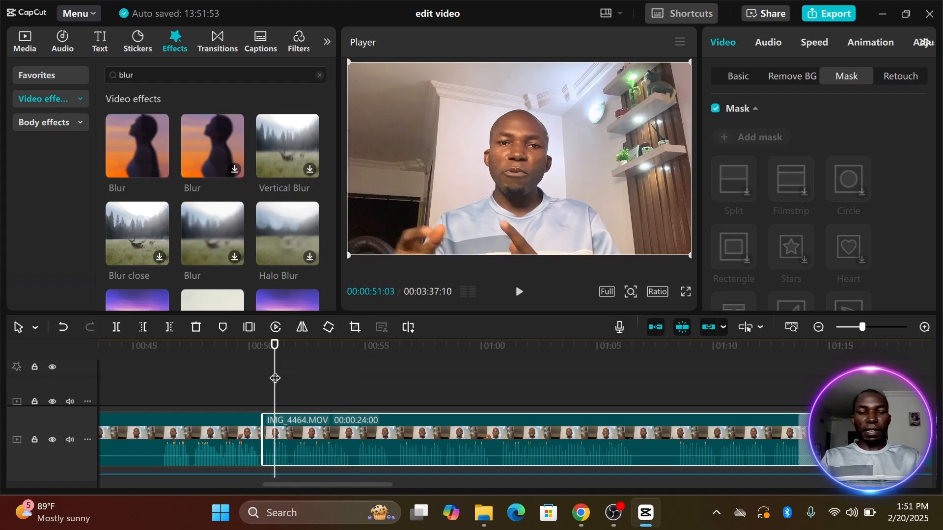
key("ctrl+v")
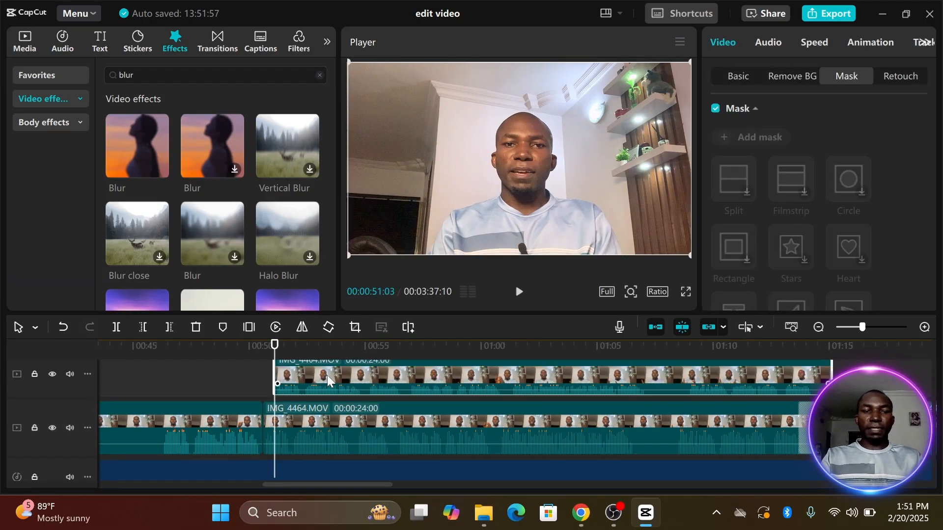
left_click_drag(327, 375, 316, 376)
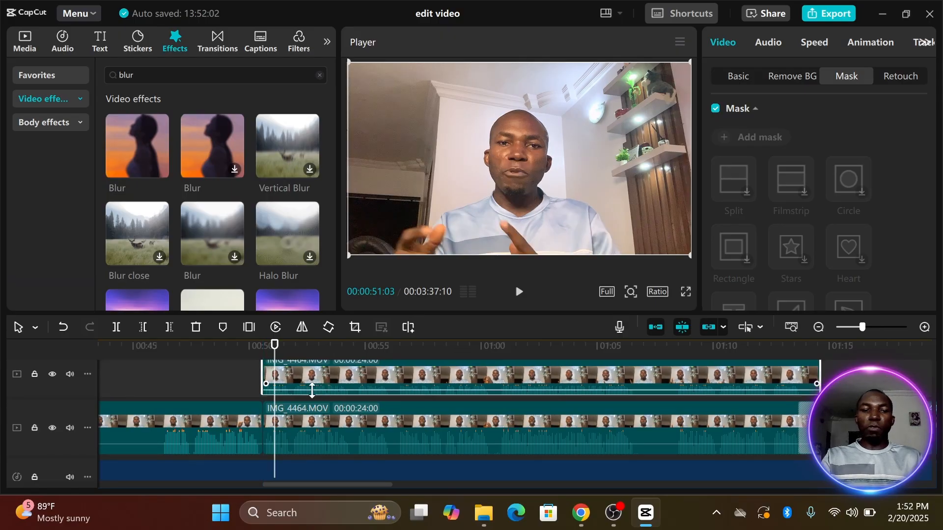
scroll(222, 383, "up", 2)
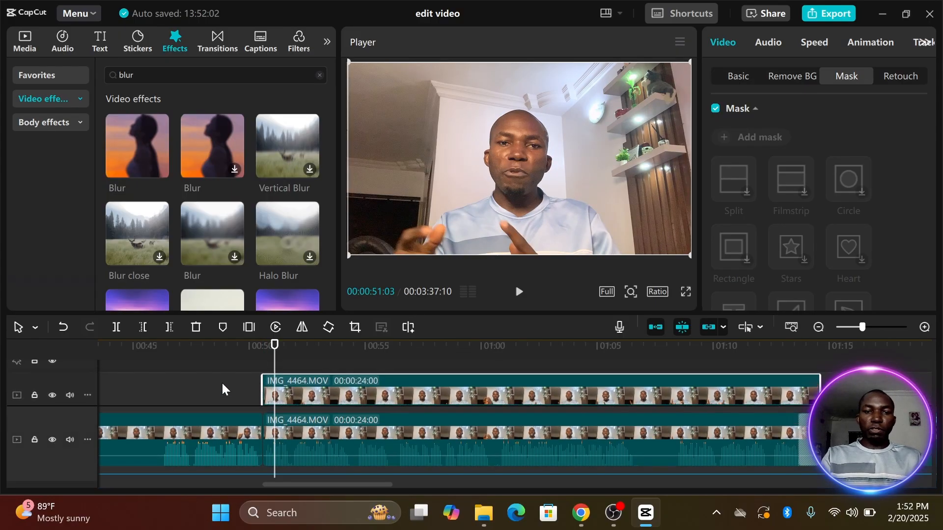
scroll(223, 385, "down", 2)
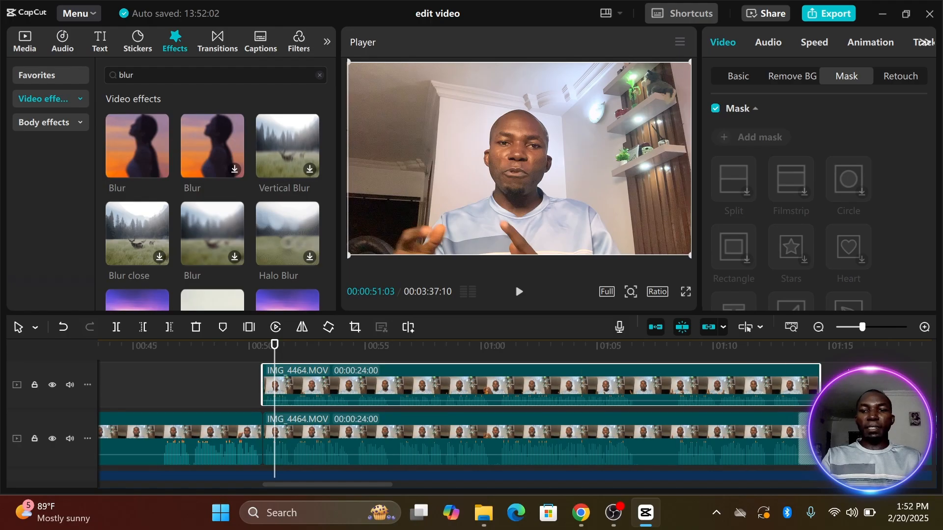
scroll(222, 385, "up", 2)
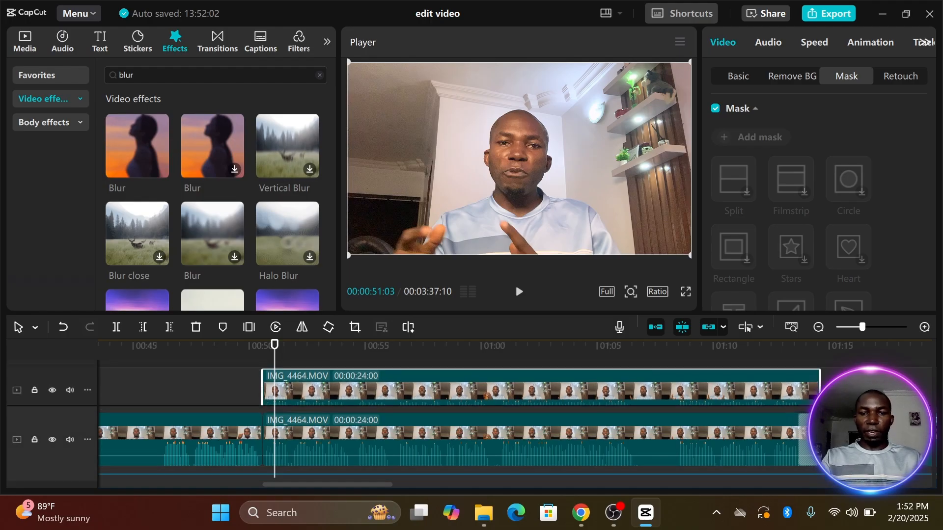
Add the first Blur effect above the duplicated clip and extend it to span the clip's full length.
mouse_move(150, 164)
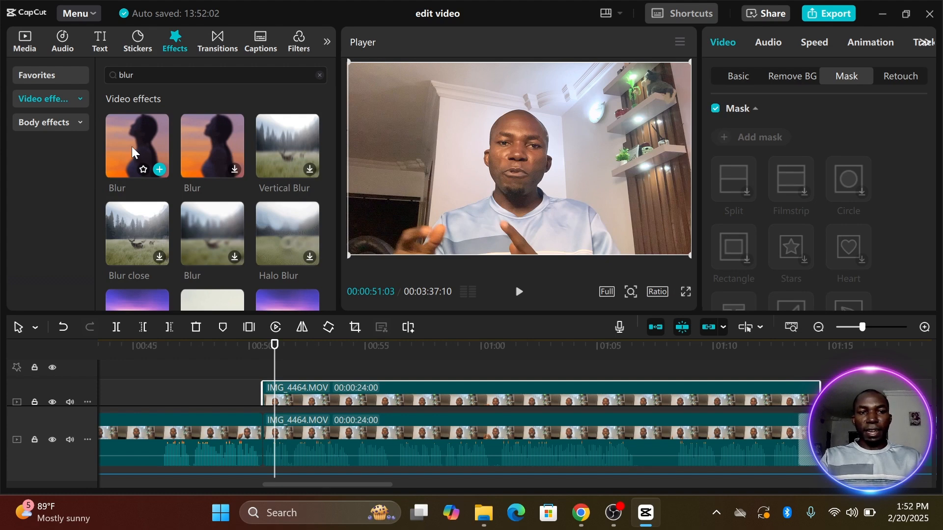
left_click_drag(132, 146, 265, 377)
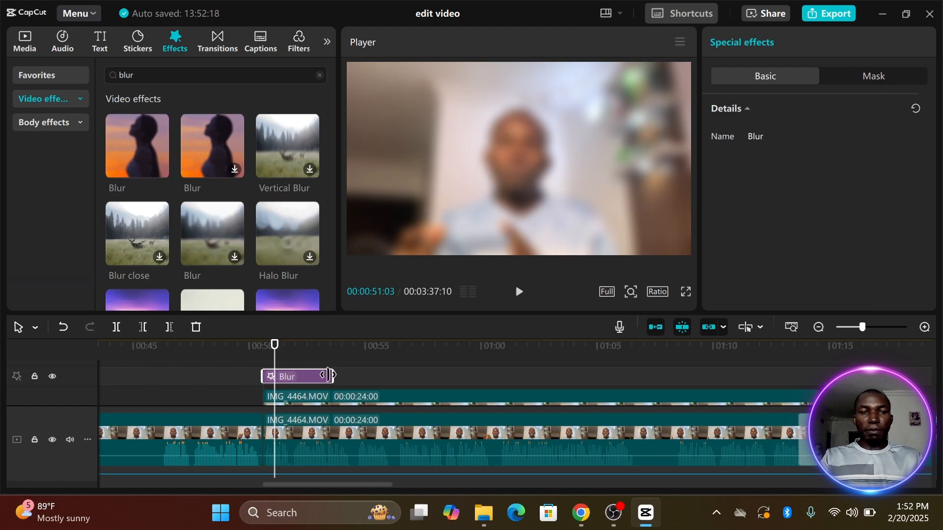
left_click_drag(327, 375, 814, 382)
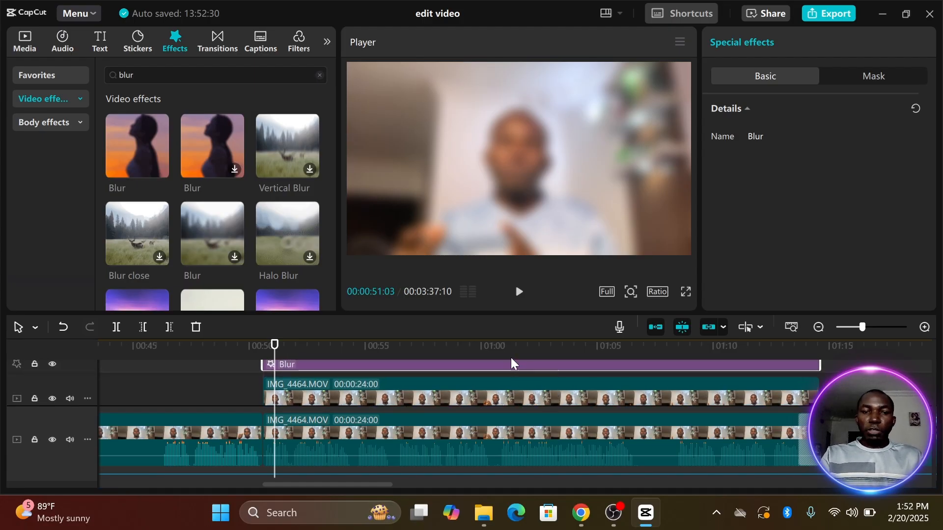
Combine the Blur effect and the duplicated IMG_4464.MOV clip into one compound clip.
left_click(499, 397)
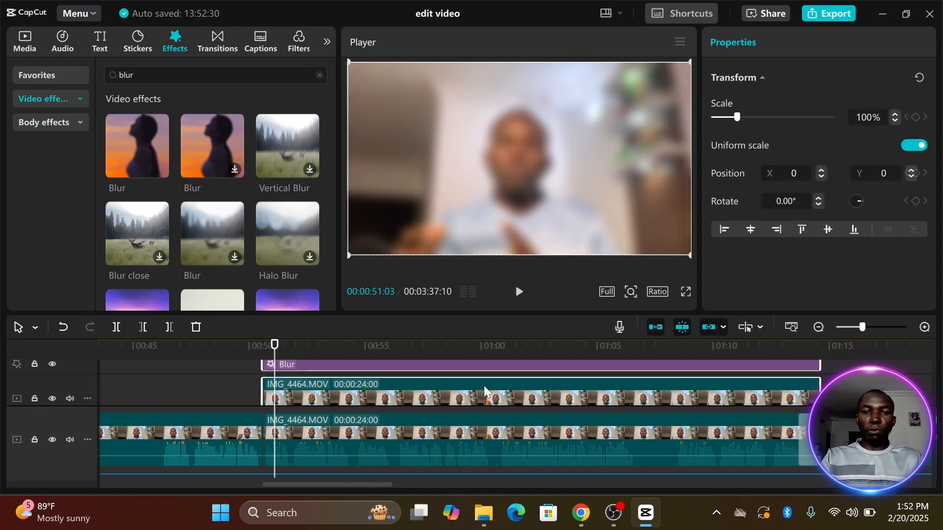
right_click(484, 388)
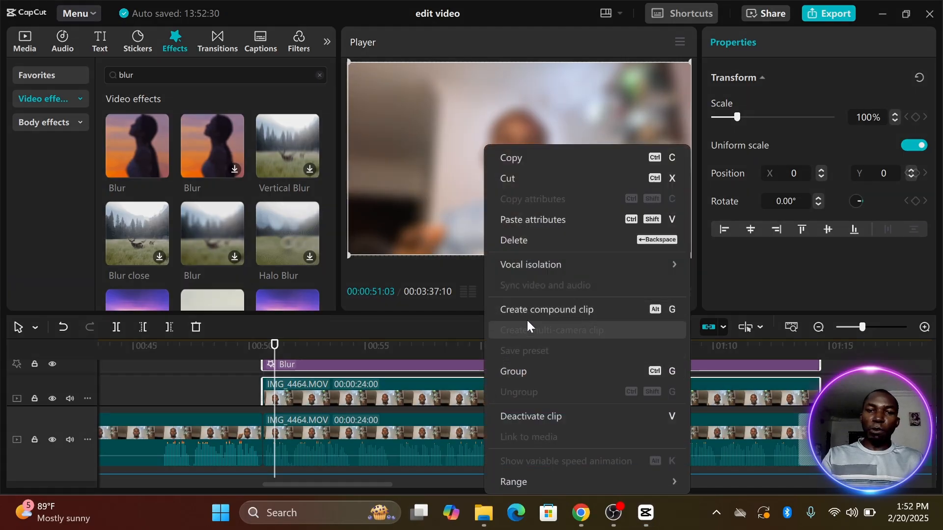
left_click(582, 311)
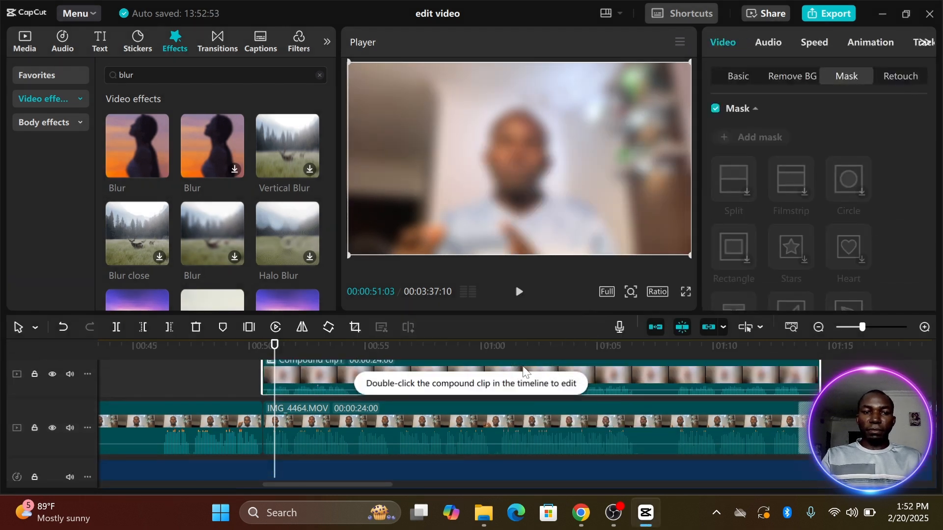
Enable masking on the blurred compound clip and add a mask to it.
left_click(416, 425)
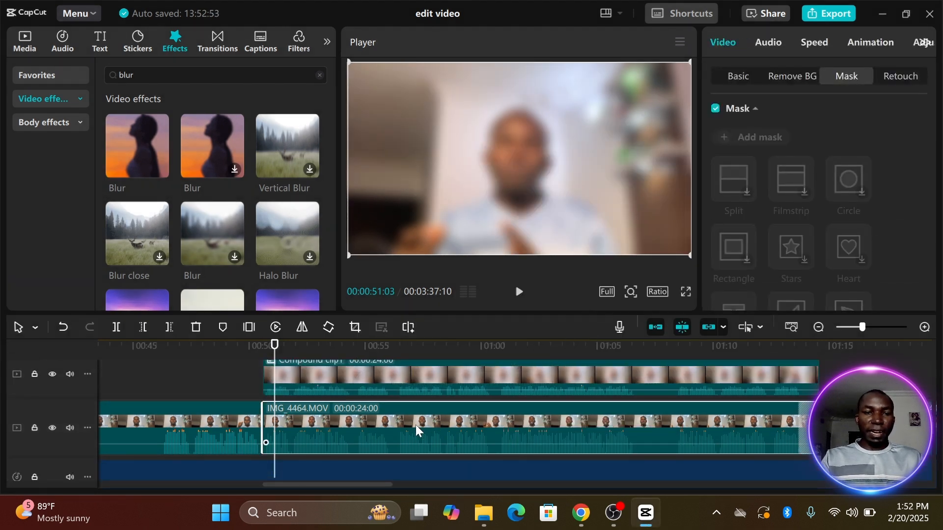
left_click(423, 382)
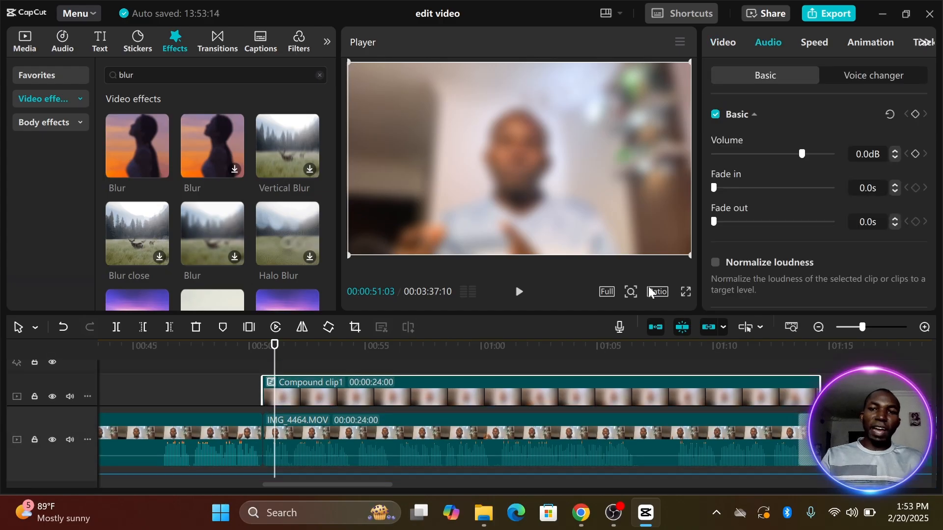
left_click(720, 43)
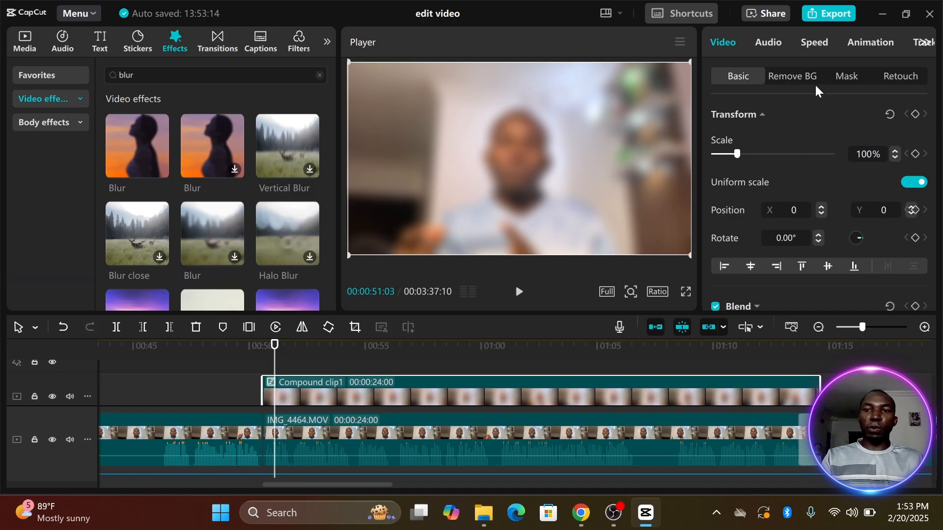
left_click(848, 76)
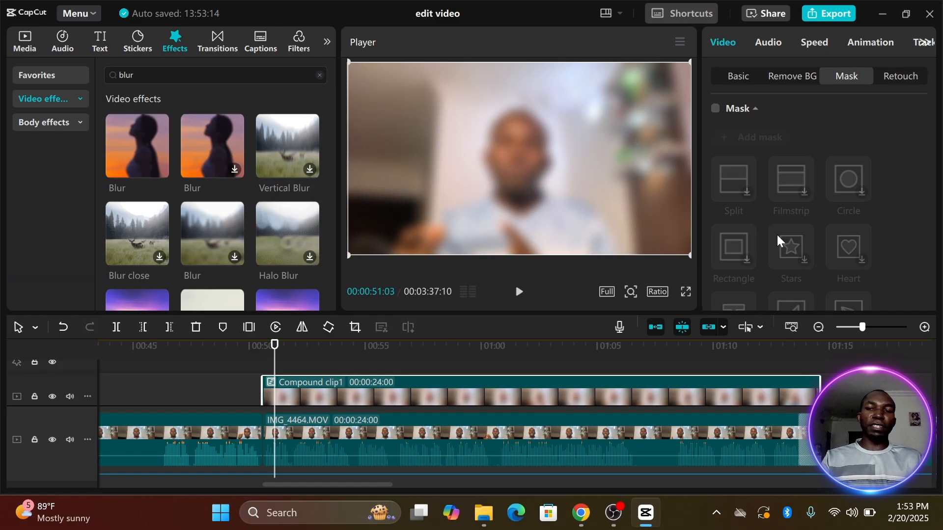
left_click(715, 109)
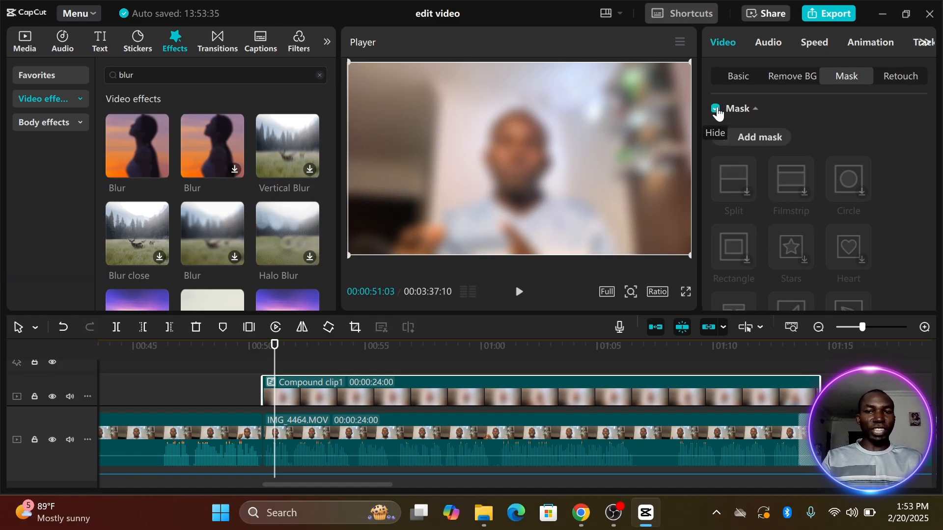
left_click(754, 140)
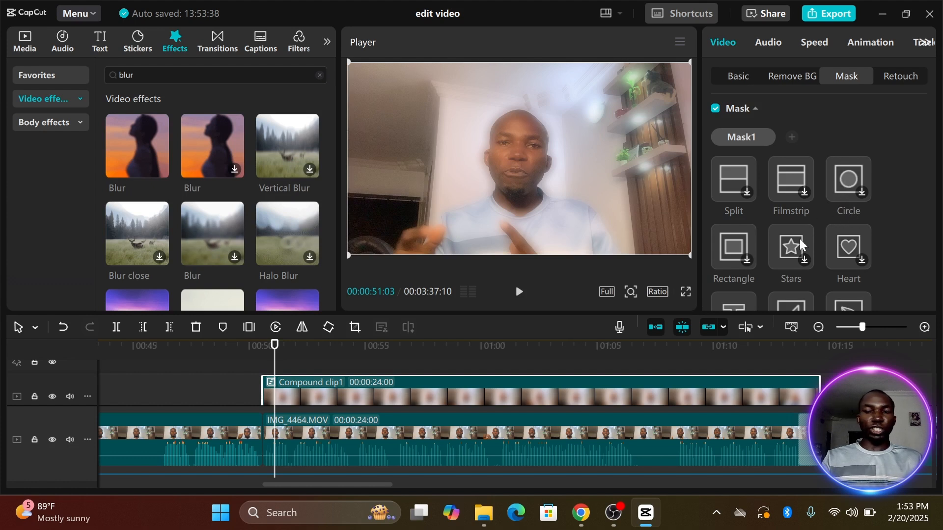
Set the mask shape to Circle, shrink it and place it over the plant on the highest shelf near the frame's upper-right corner.
scroll(799, 238, "down", 1)
scroll(800, 238, "up", 1)
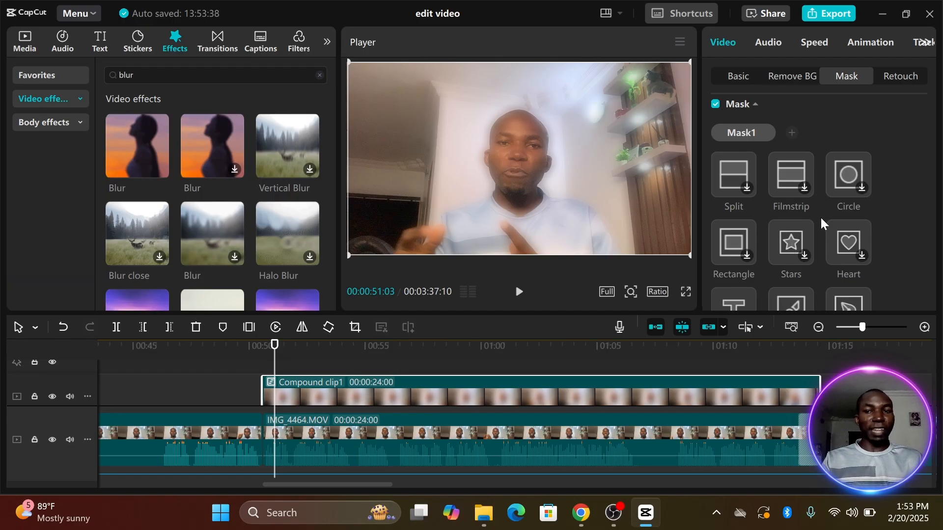
left_click(846, 173)
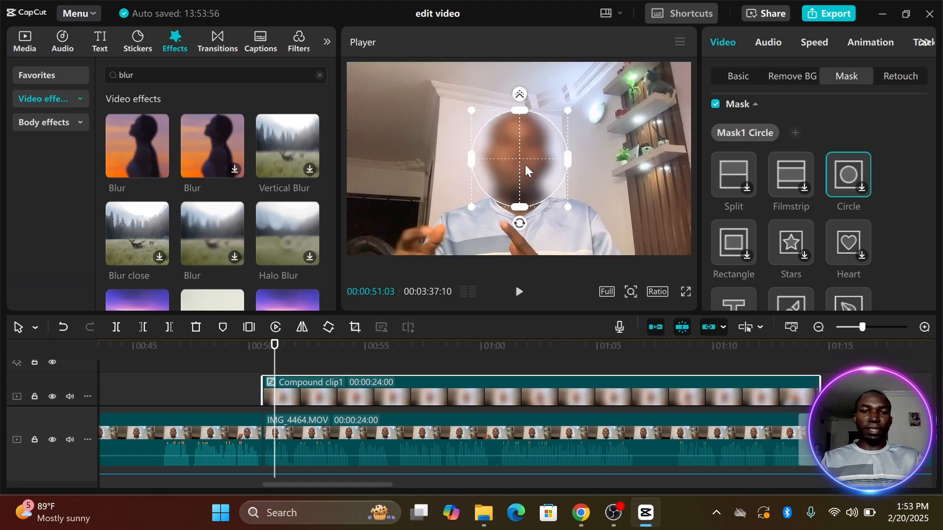
left_click_drag(511, 152, 588, 123)
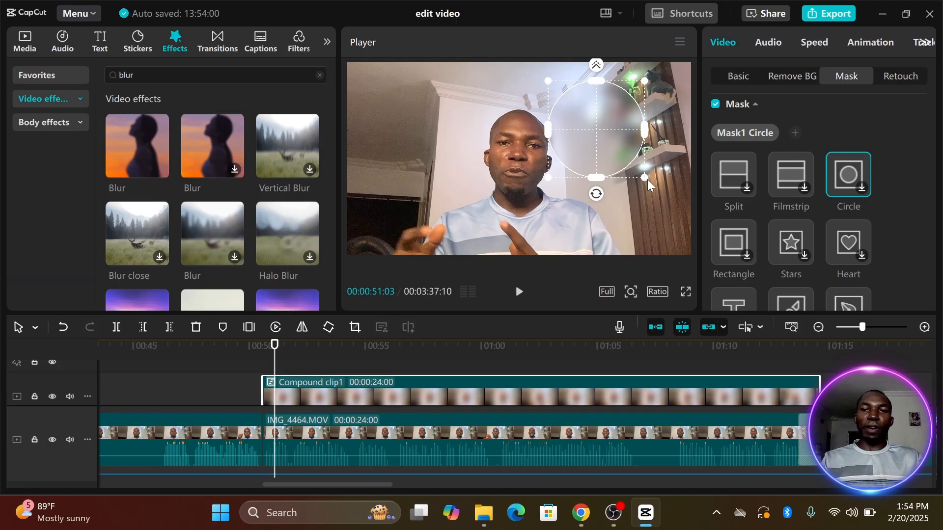
left_click_drag(644, 177, 649, 95)
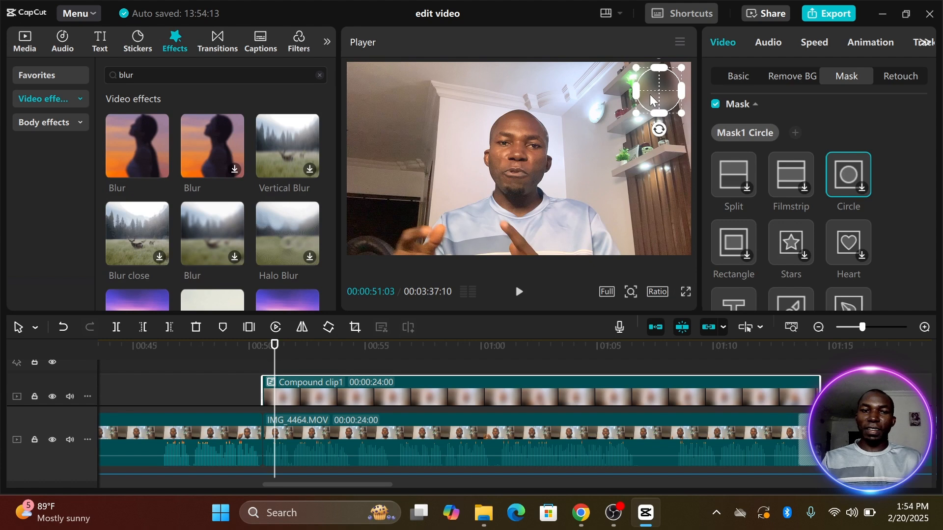
Play the masked blur from 00:00:51:03, then check it around 00:01:03:12 and further along the compound clip.
left_click(519, 293)
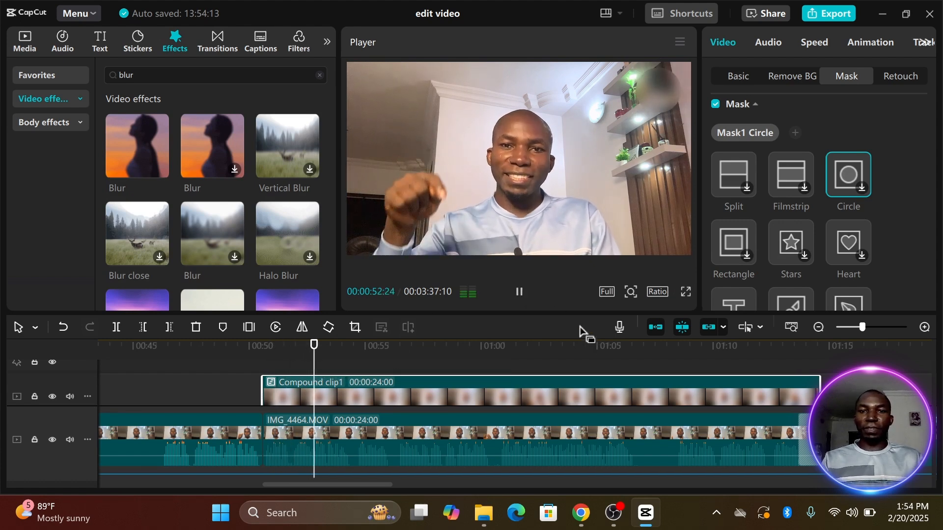
left_click(559, 359)
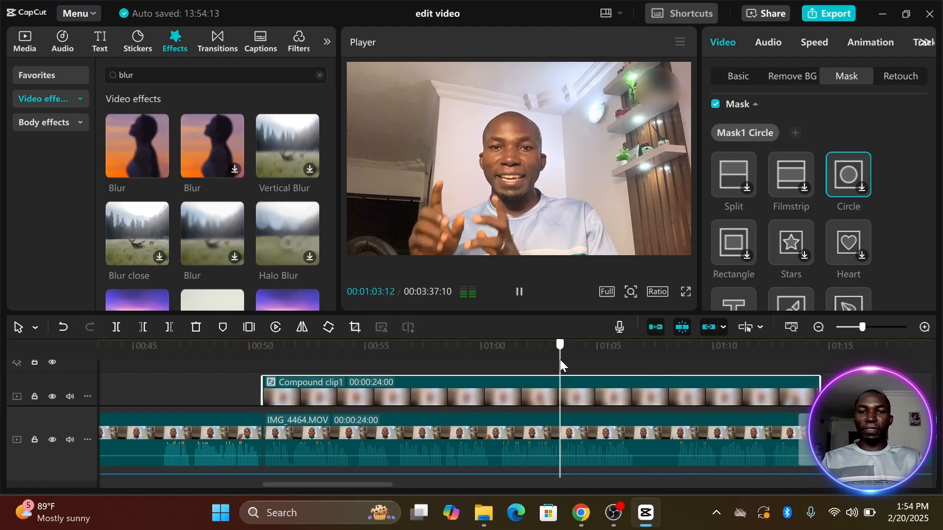
left_click(623, 372)
left_click(519, 292)
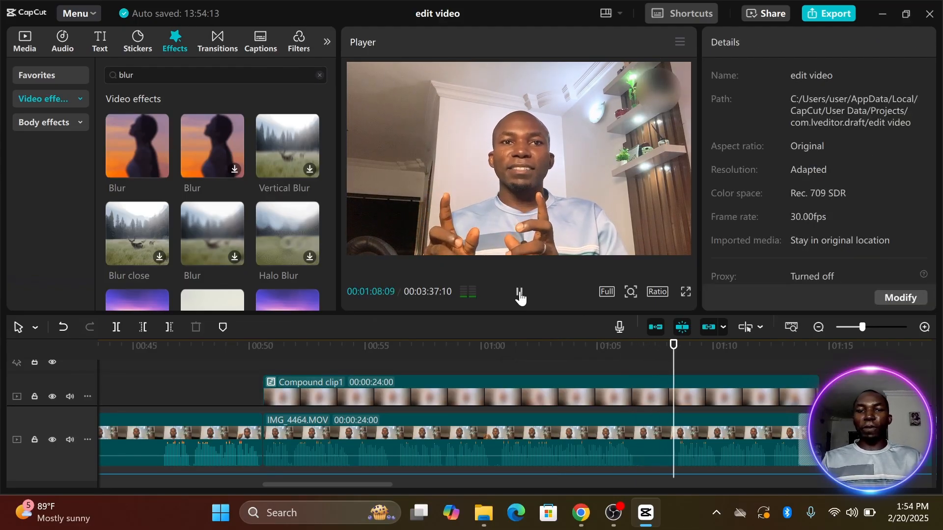
Enable Blend on the 24-second IMG_4464.MOV clip in the main track and add a 100% opacity keyframe at 00:00:51:03.
left_click(520, 293)
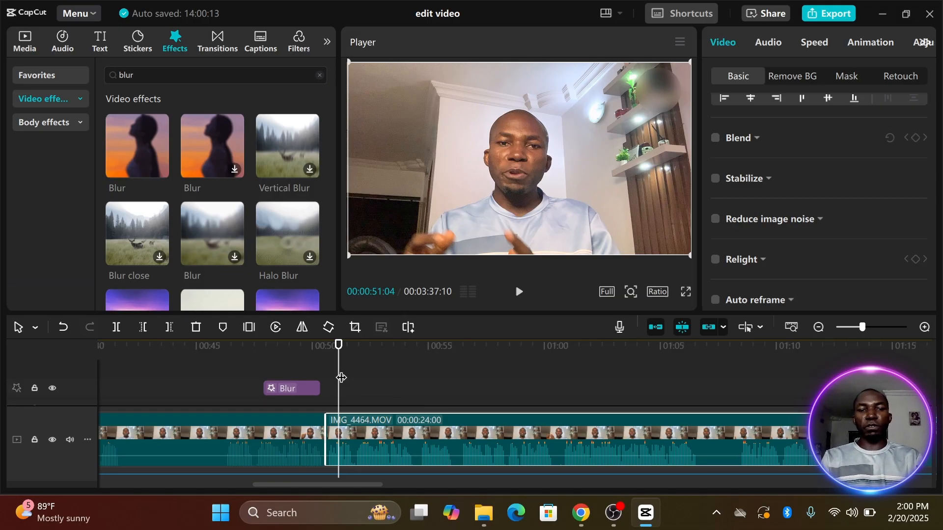
left_click_drag(342, 378, 362, 384)
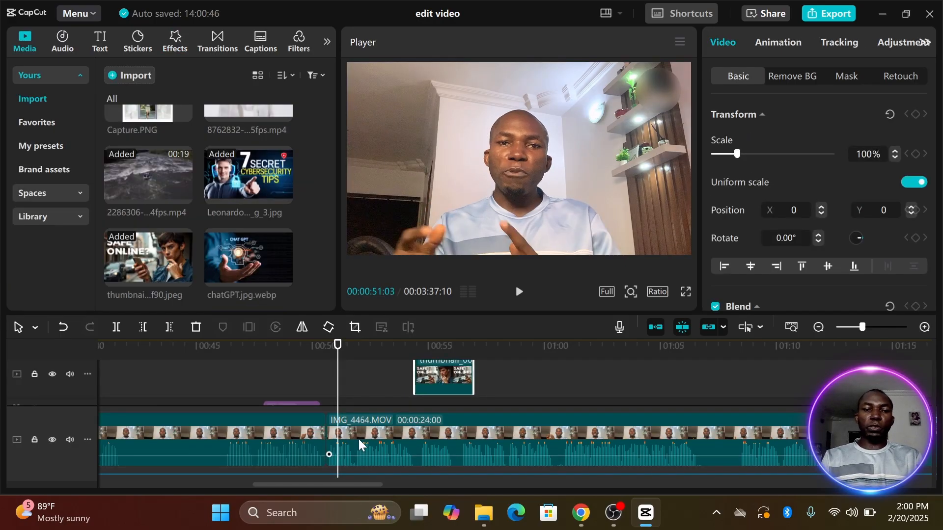
left_click(358, 432)
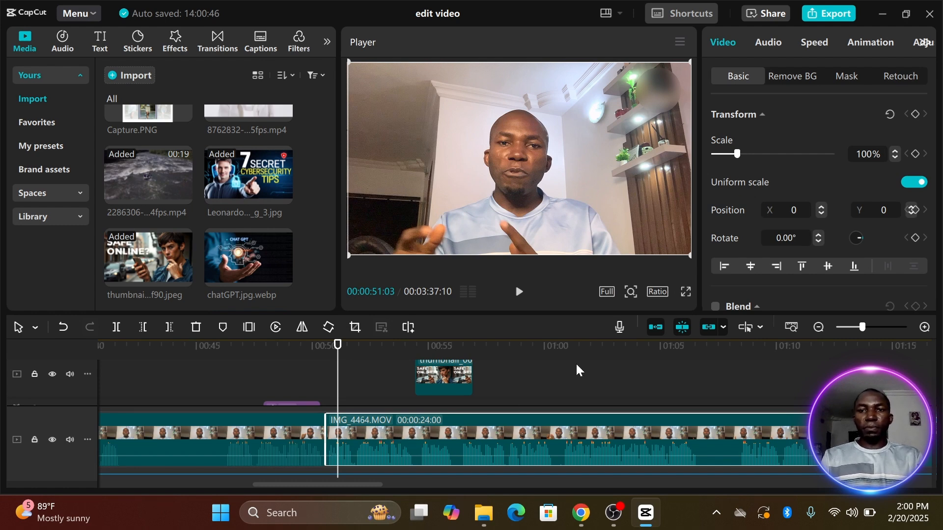
scroll(765, 191, "down", 4)
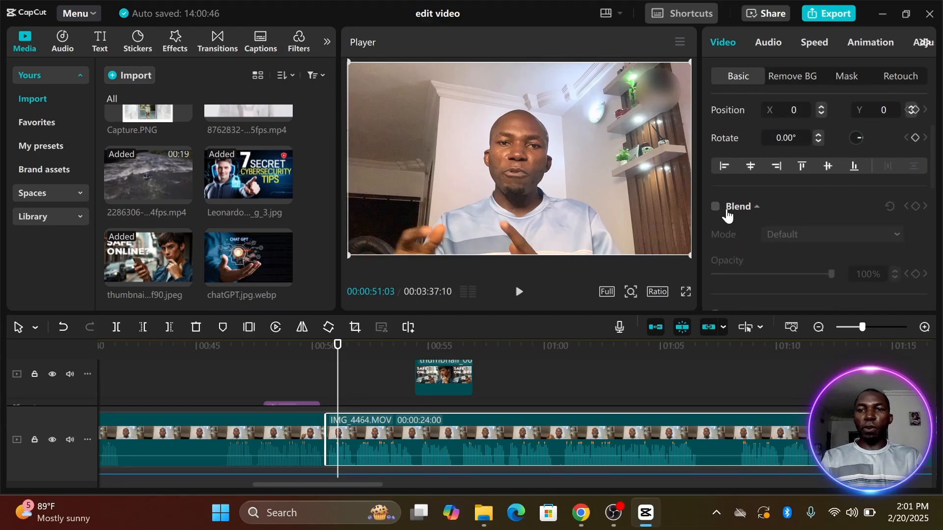
left_click(714, 208)
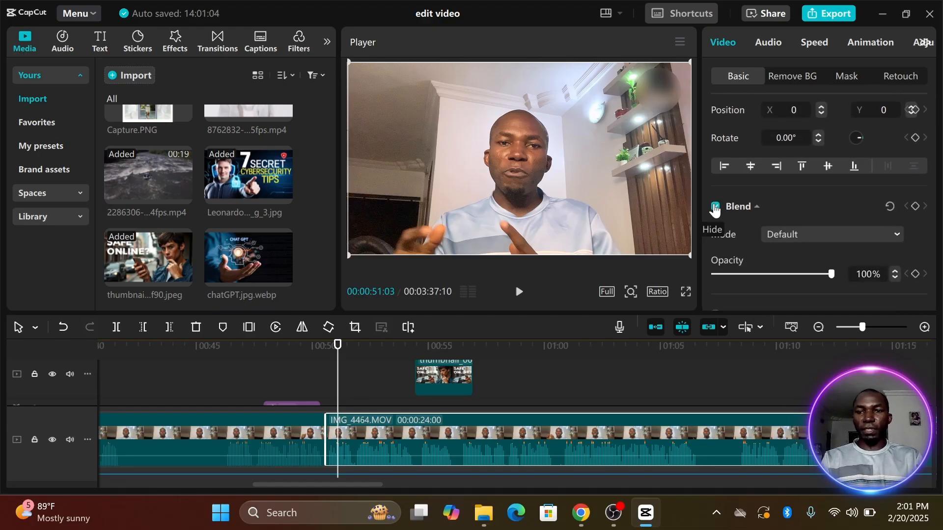
left_click(756, 209)
left_click(756, 208)
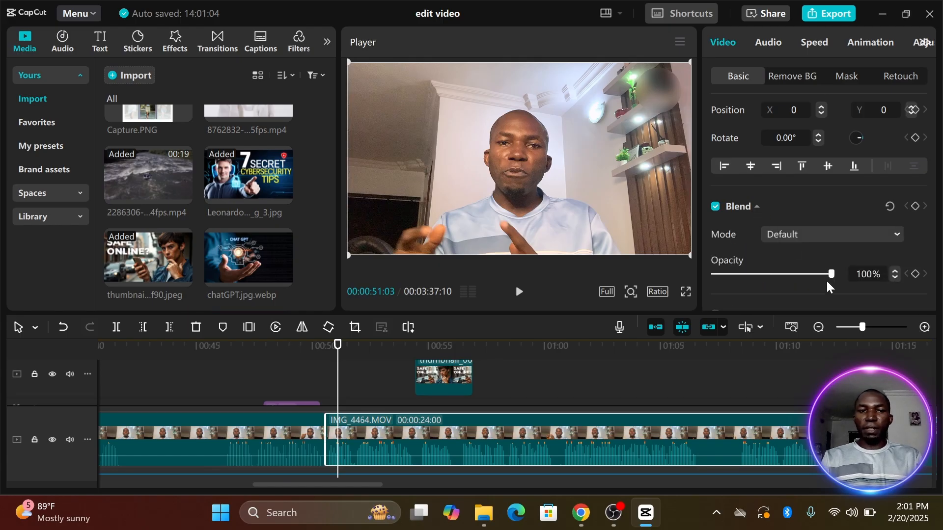
left_click(915, 274)
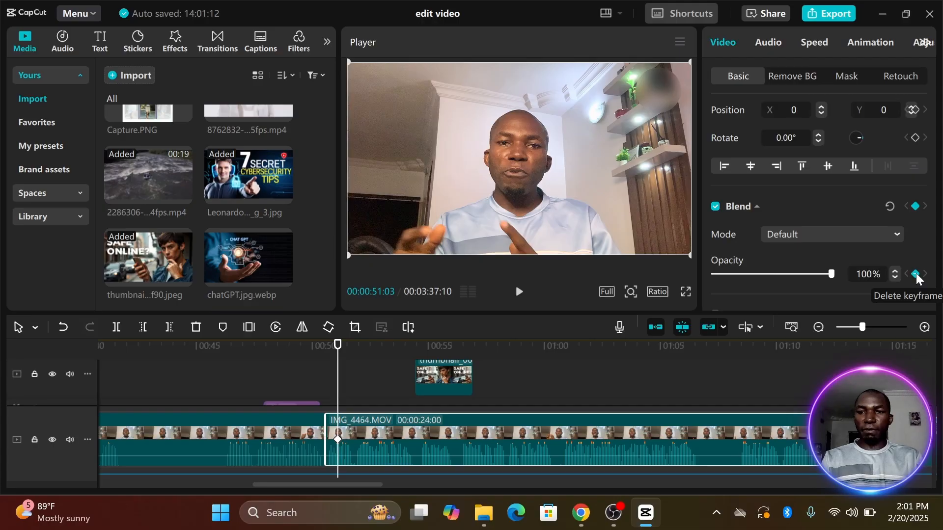
Add a second opacity keyframe to the clip at 00:00:54:13, where the thumbnail overlay starts, and lower it to 16%.
scroll(885, 258, "down", 1)
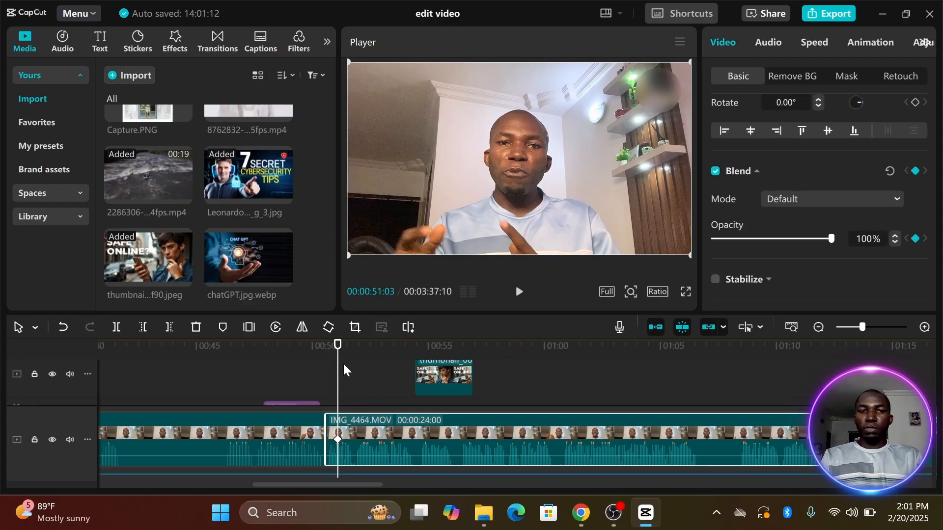
left_click_drag(340, 367, 412, 375)
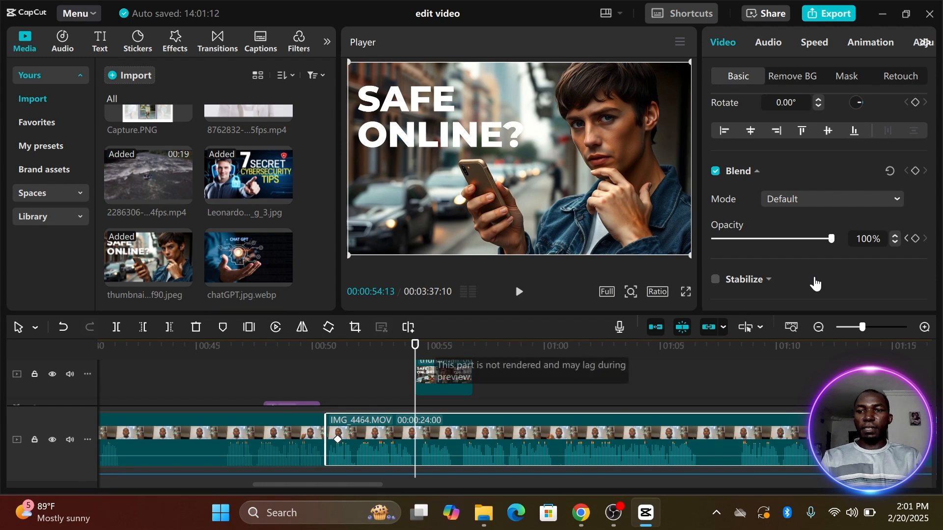
left_click(915, 239)
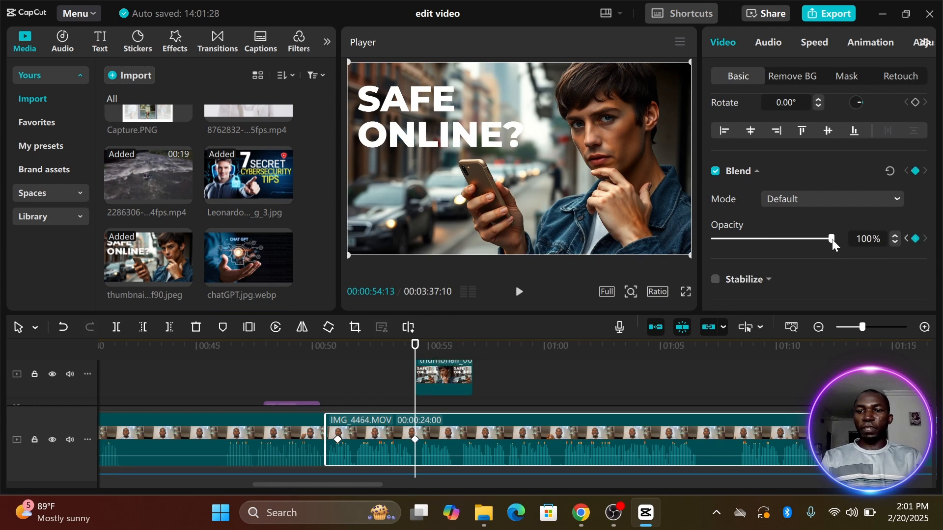
left_click_drag(831, 240, 732, 246)
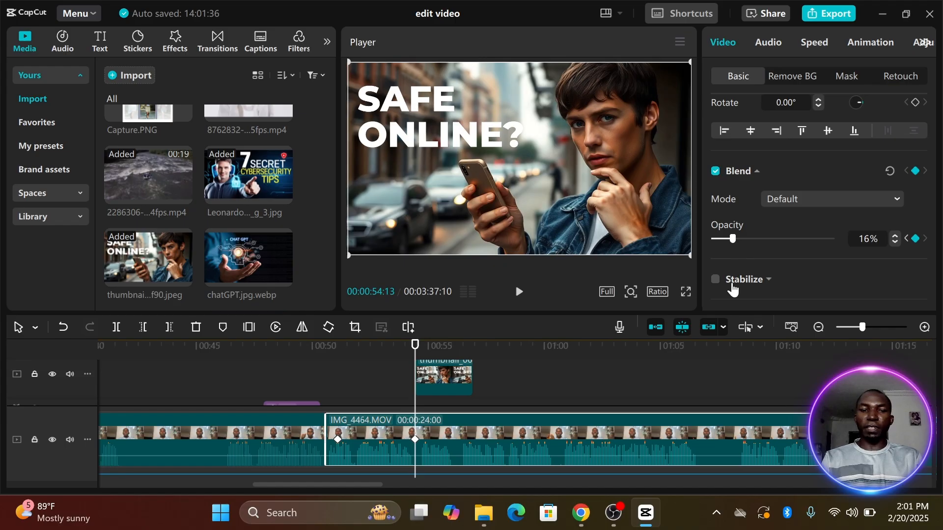
Play the opacity fade from 00:00:50:18 to about 00:00:59:11.
left_click(326, 374)
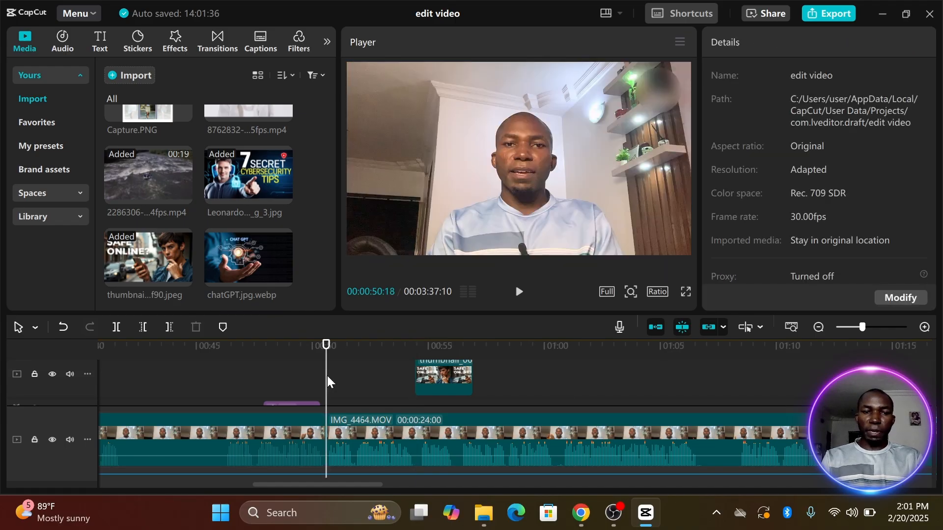
left_click(519, 293)
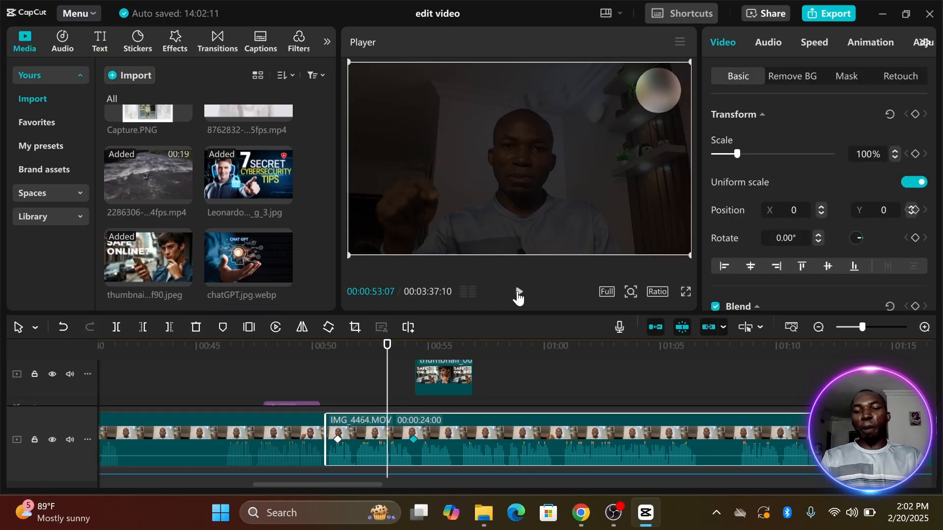
left_click(518, 293)
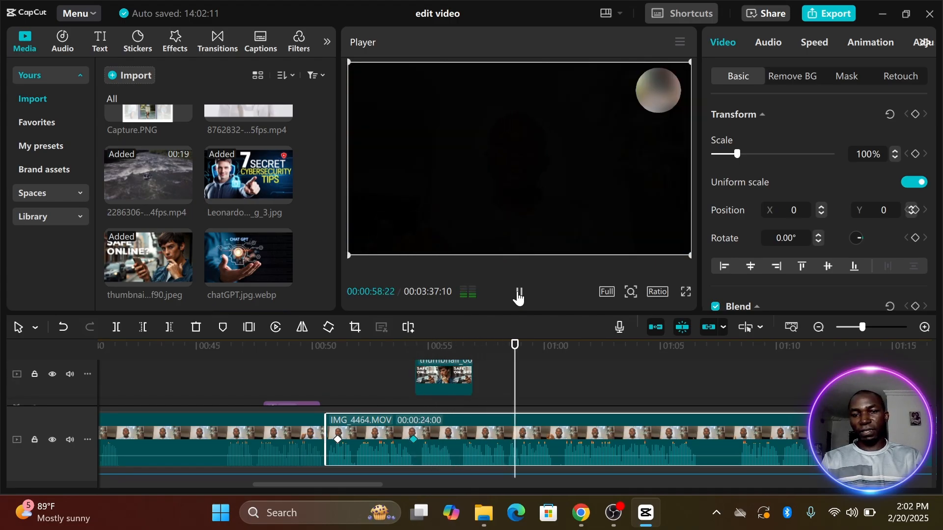
left_click(518, 293)
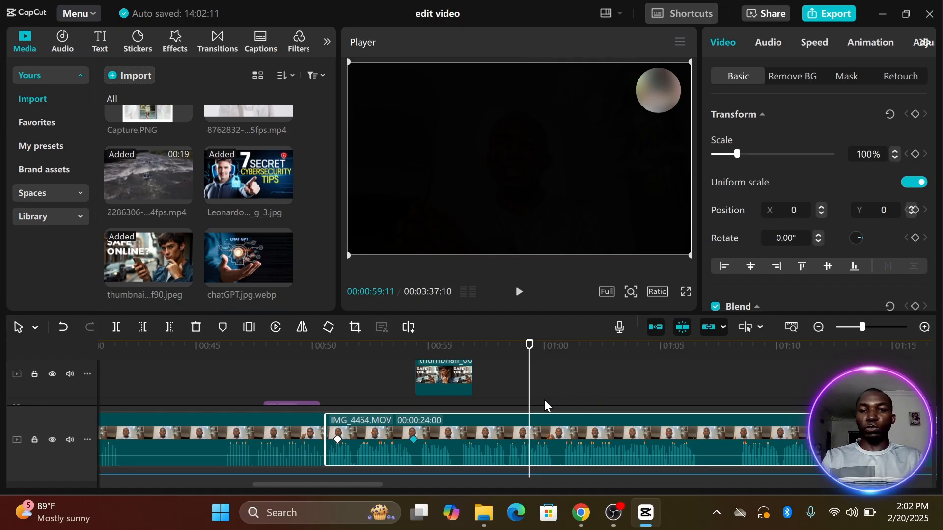
Trim the SAFE ONLINE thumbnail overlay to end at about 00:00:56:01 and shift the 16% opacity keyframe slightly earlier, to about 00:00:54:00.
left_click_drag(531, 397, 477, 397)
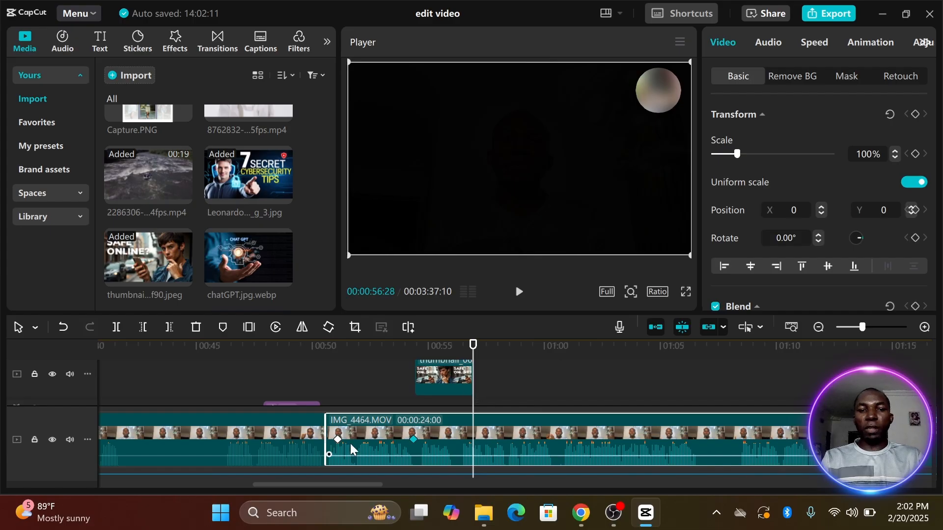
left_click(450, 379)
left_click_drag(472, 379, 403, 412)
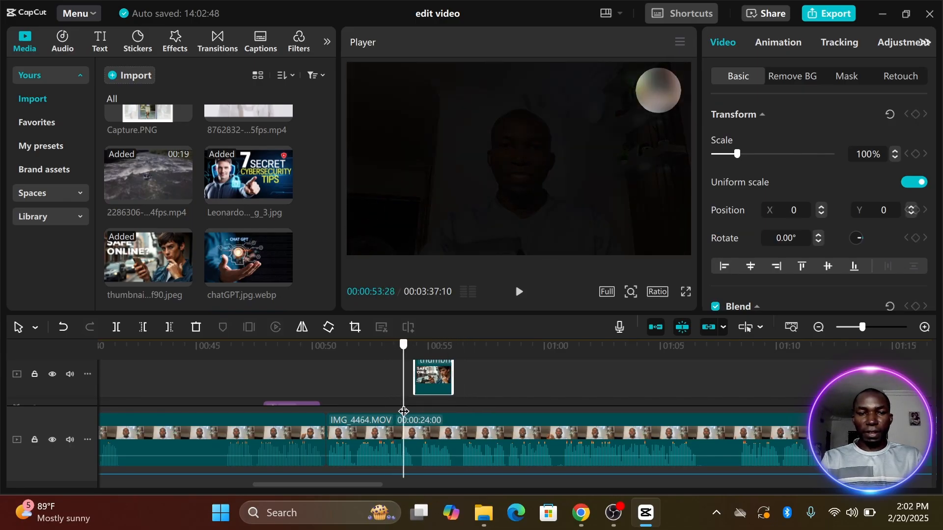
left_click(429, 437)
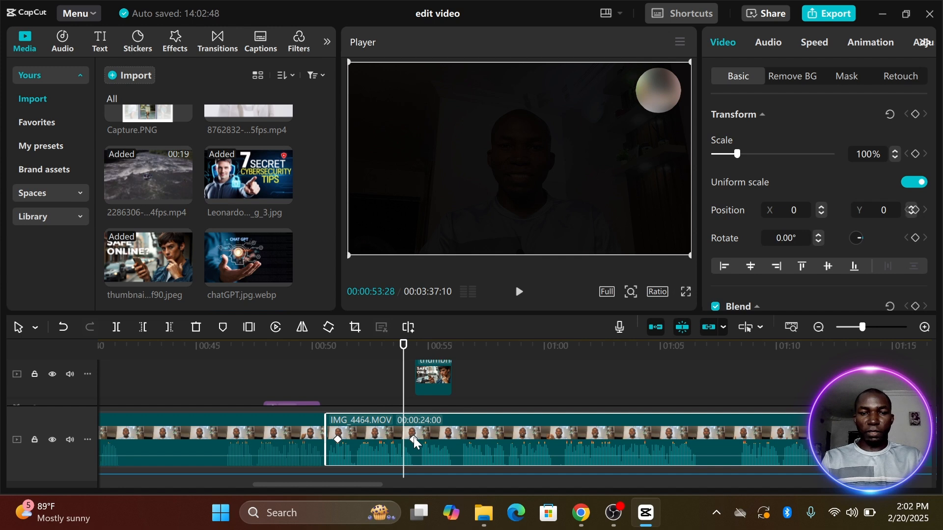
left_click_drag(413, 438, 404, 439)
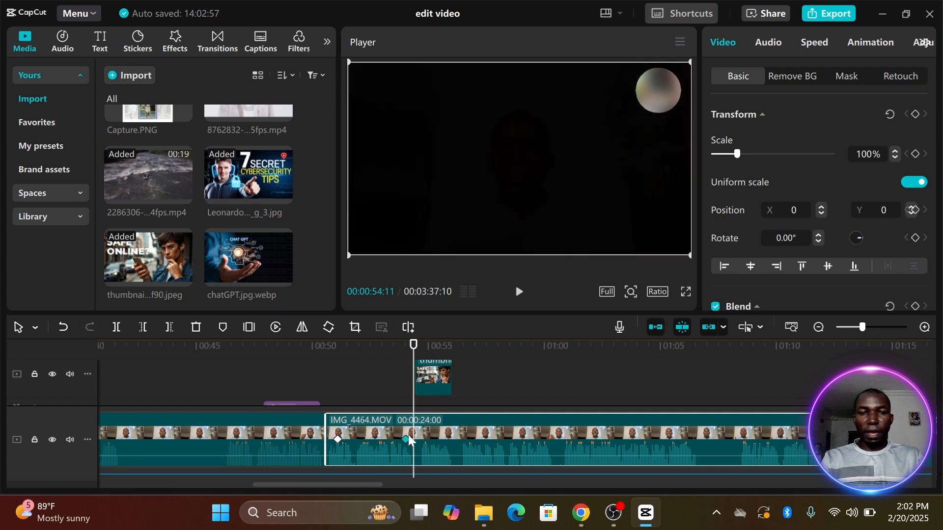
Add a 16% opacity keyframe to the IMG_4464.MOV clip at 00:00:56:01, where the thumbnail overlay ends.
left_click_drag(412, 401, 455, 400)
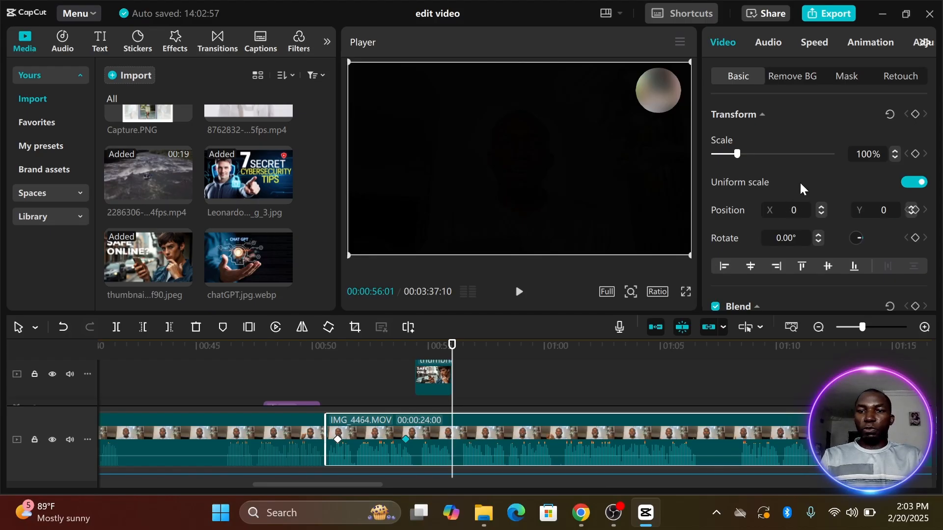
scroll(799, 181, "down", 3)
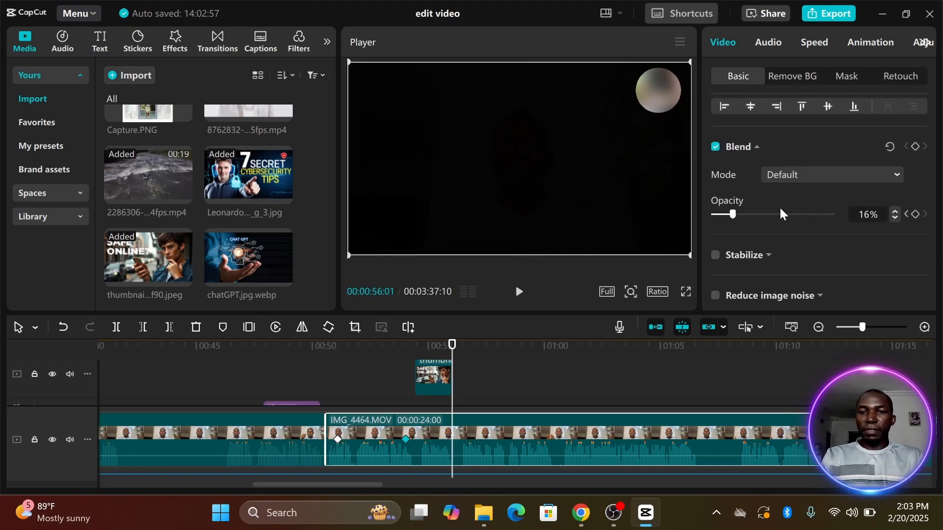
left_click(915, 214)
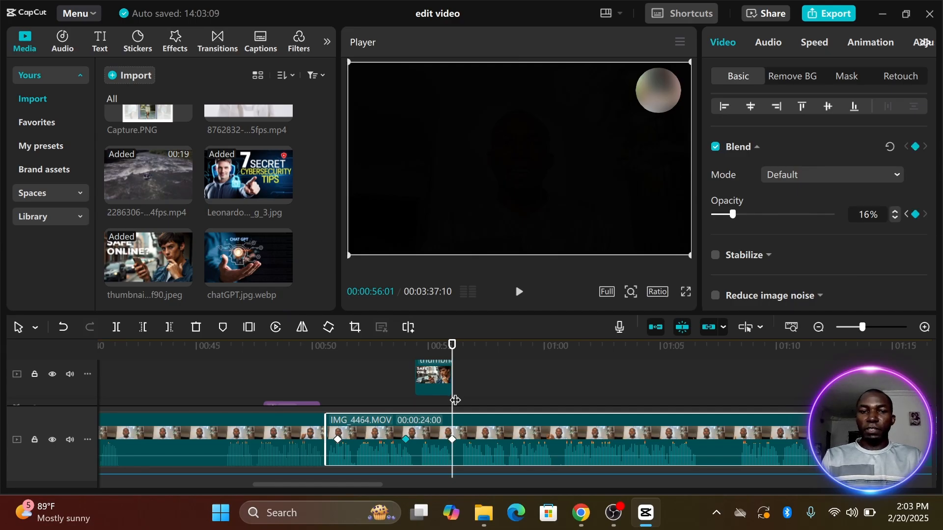
Add an opacity keyframe at 00:00:58:01 and raise its opacity to 100%.
left_click(480, 400)
left_click(499, 402)
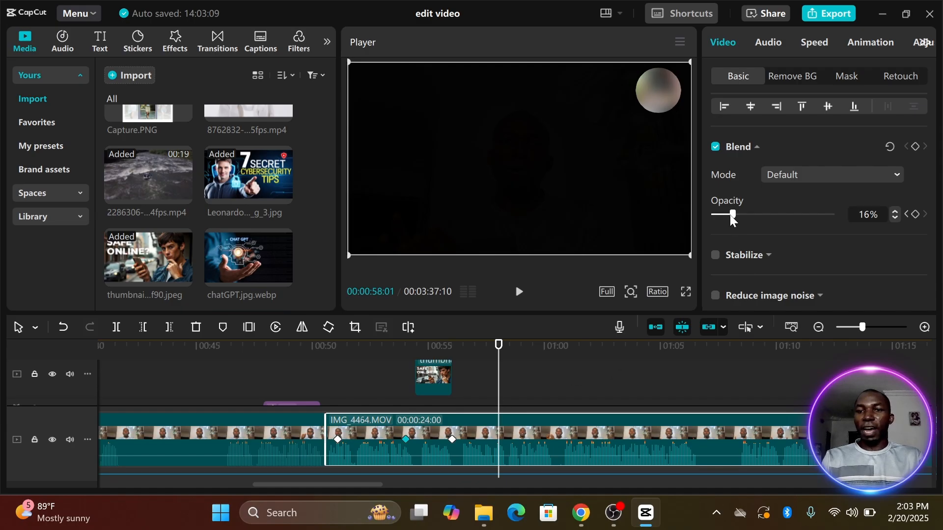
left_click(915, 215)
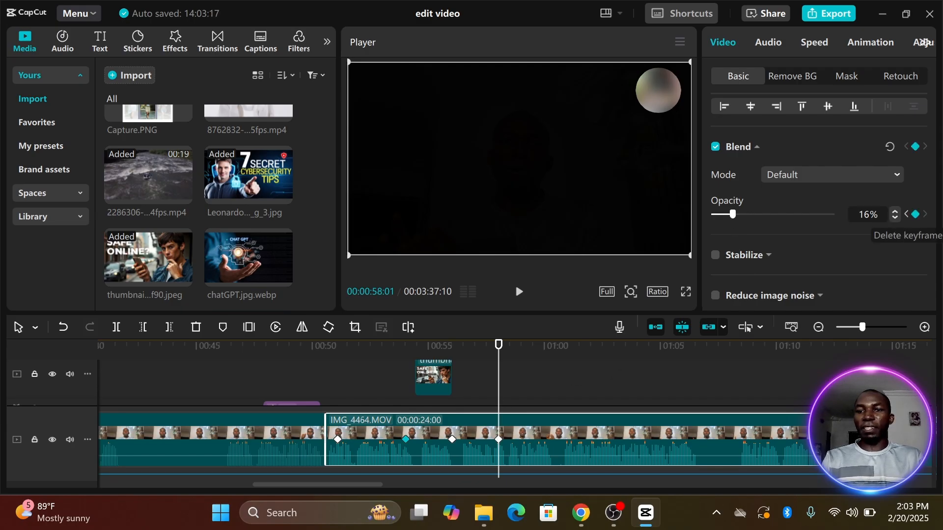
left_click_drag(732, 214, 834, 215)
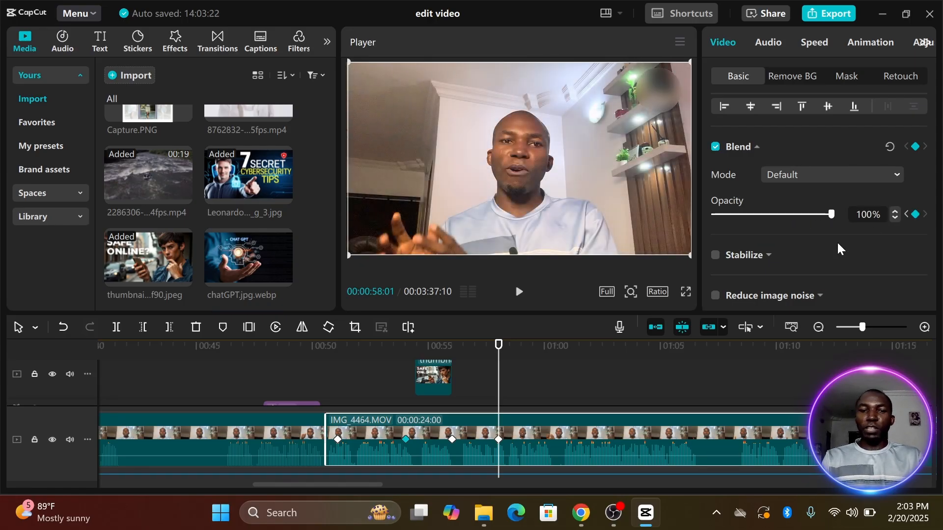
Play the fade-out and fade-in around the thumbnail overlay from 00:00:47:27 to about 00:00:57:25.
left_click_drag(495, 378, 264, 378)
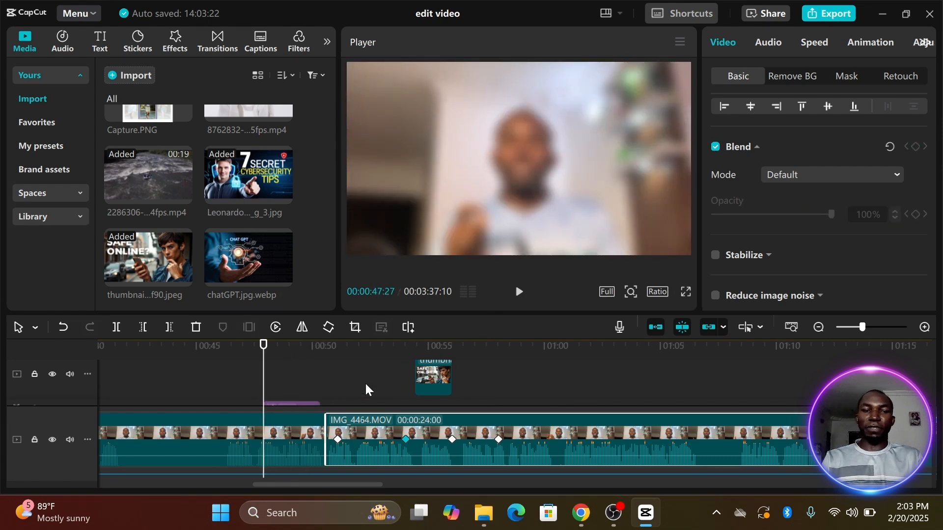
left_click(522, 293)
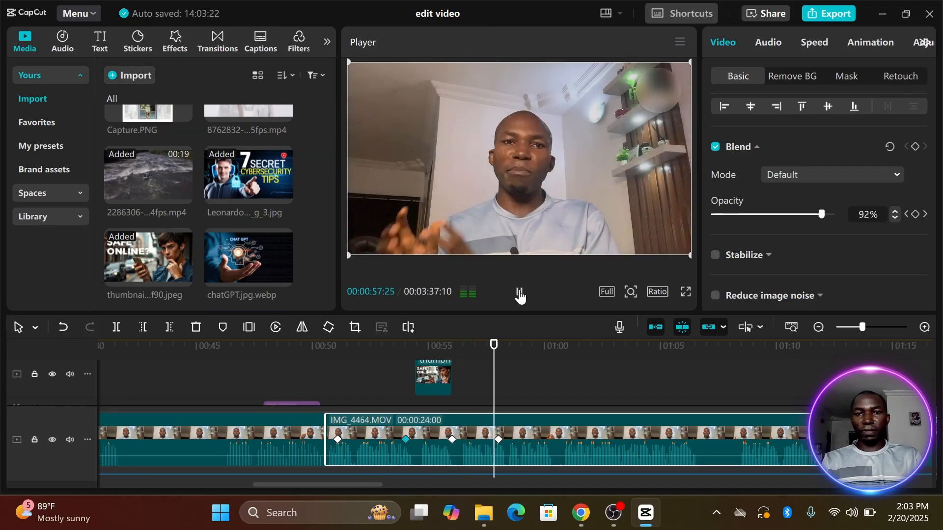
left_click(519, 292)
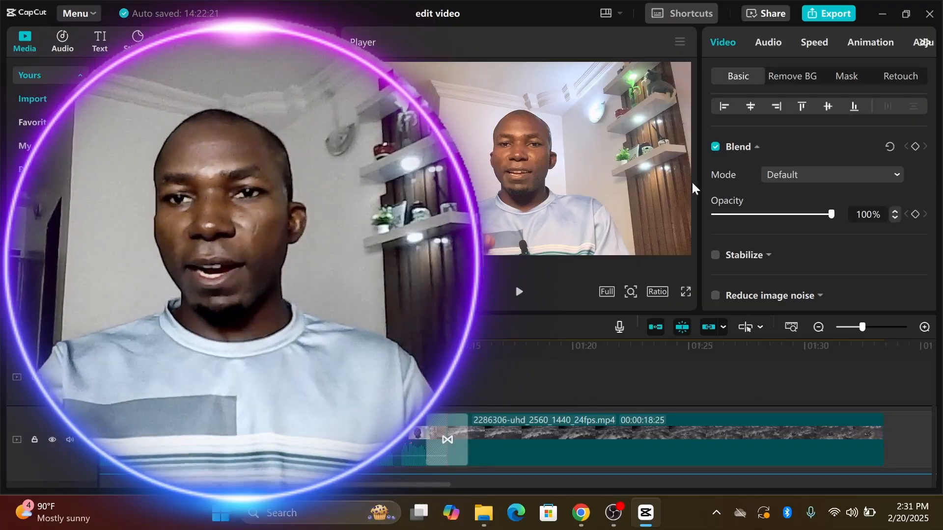
Open the export settings for the project and choose 4K as the video resolution.
left_click(827, 14)
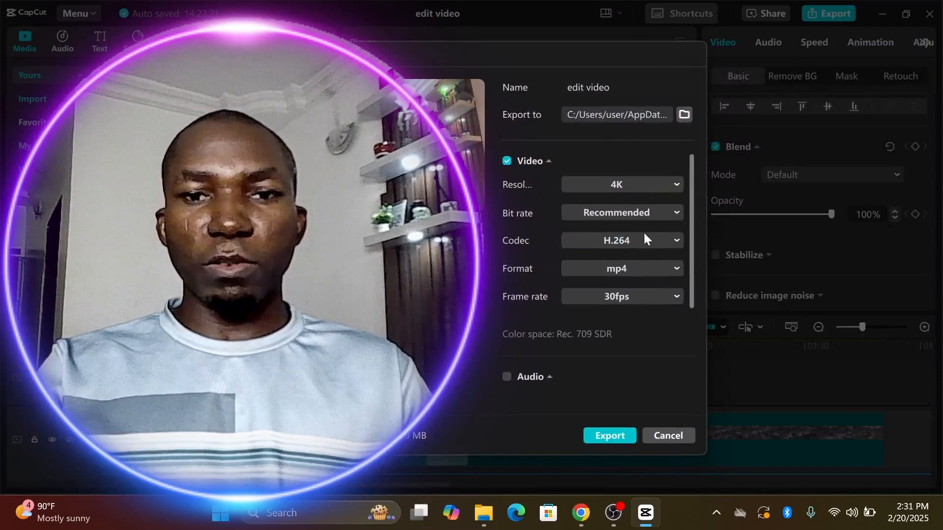
left_click(628, 186)
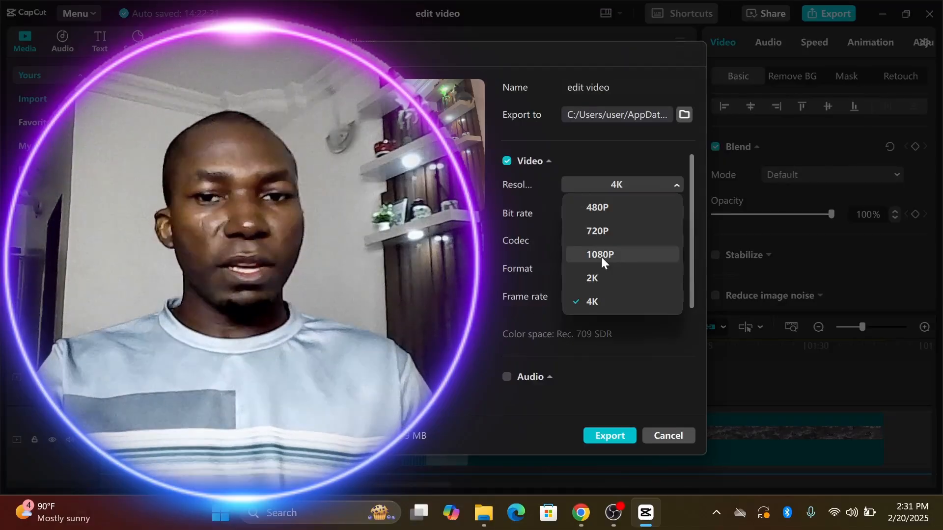
left_click(598, 301)
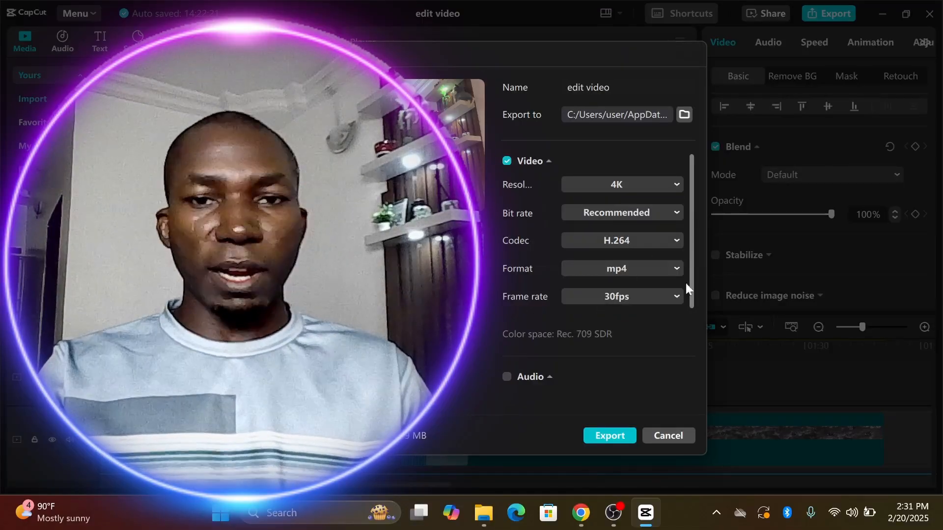